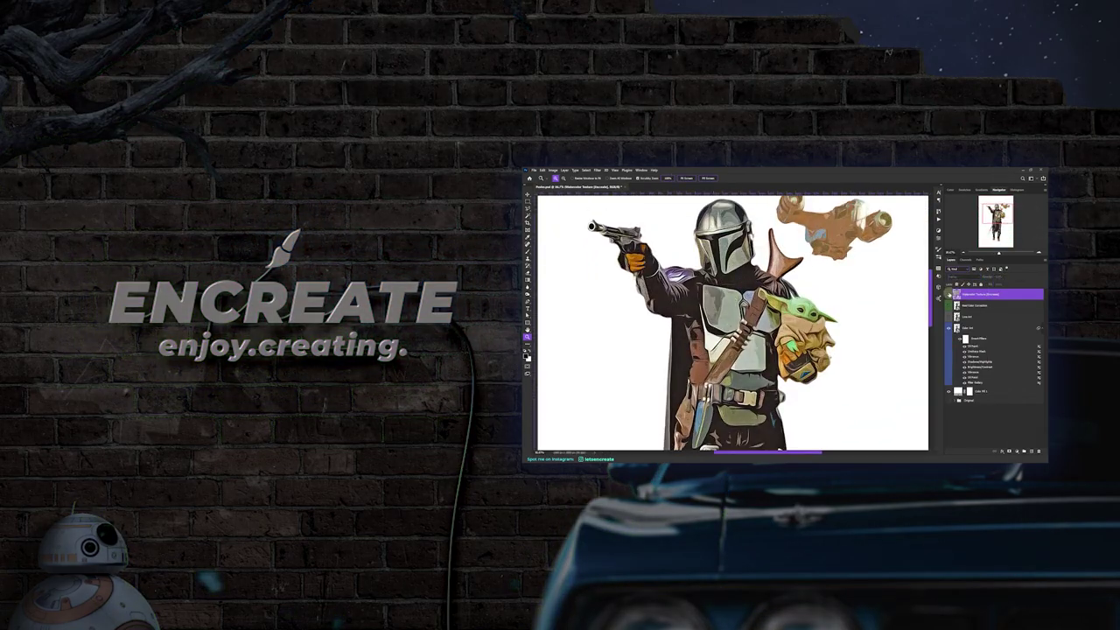
{"action": "left_click", "coordinate": [598, 170]}
{"action": "mouse_move", "coordinate": [612, 239]}
{"action": "left_click", "coordinate": [678, 292]}
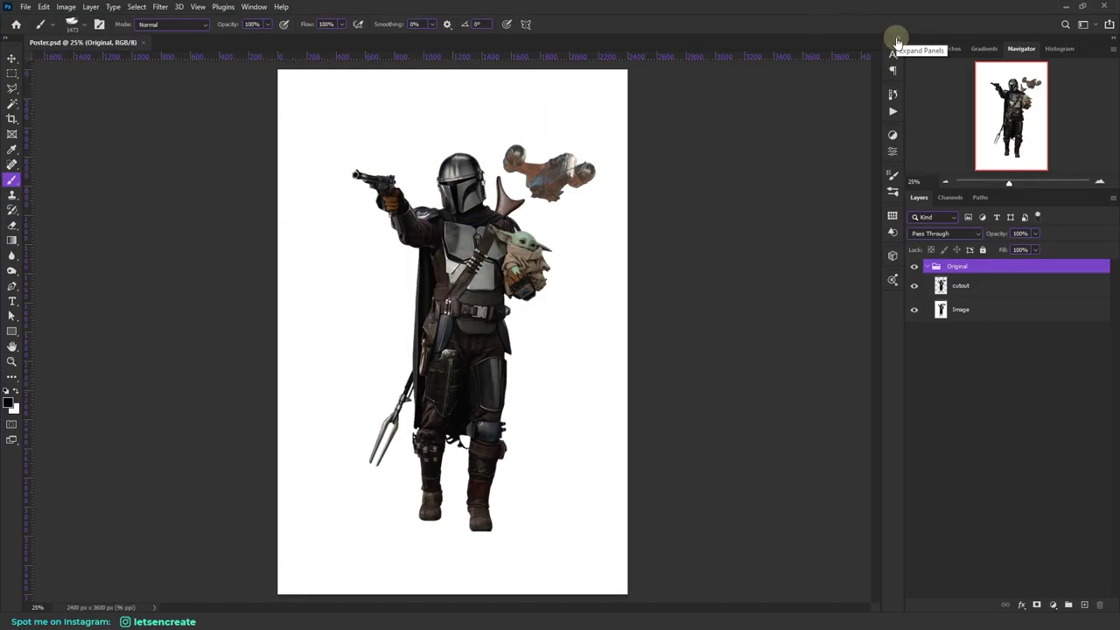
Step: Check the poster document's image dimensions and resolution, leaving them as they are
{"action": "left_click", "coordinate": [65, 7]}
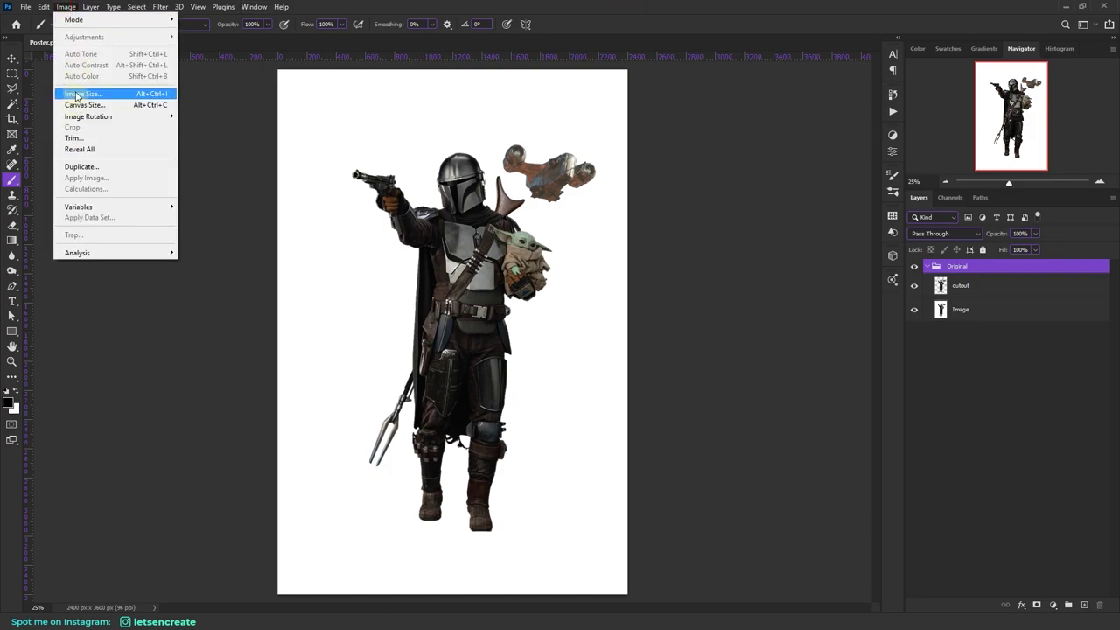
{"action": "left_click", "coordinate": [83, 93]}
{"action": "left_click", "coordinate": [826, 194]}
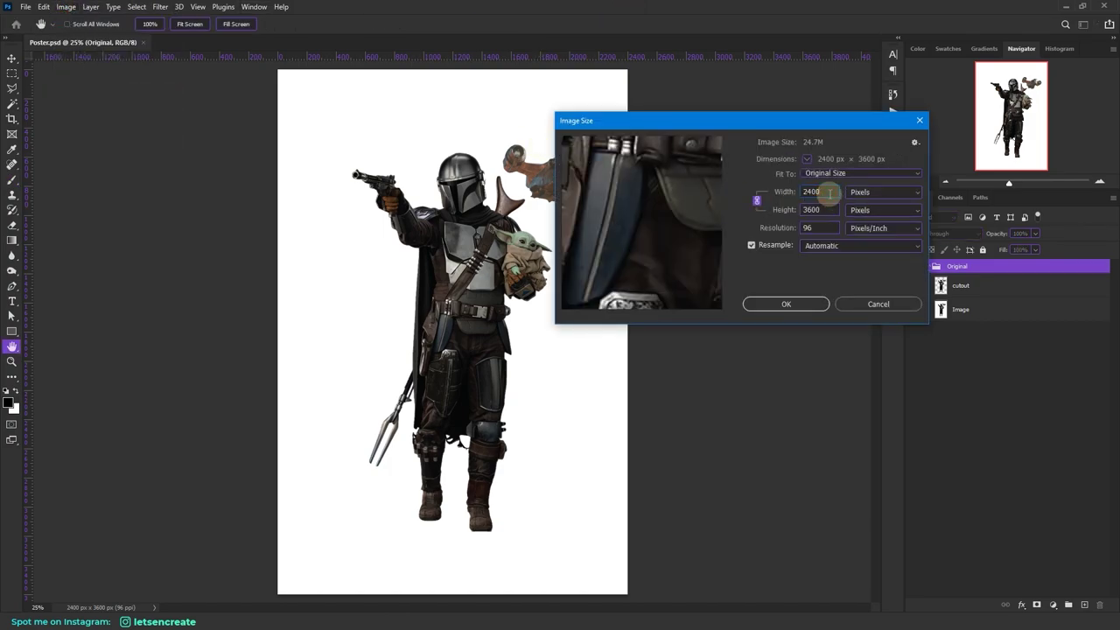
{"action": "left_click", "coordinate": [921, 121]}
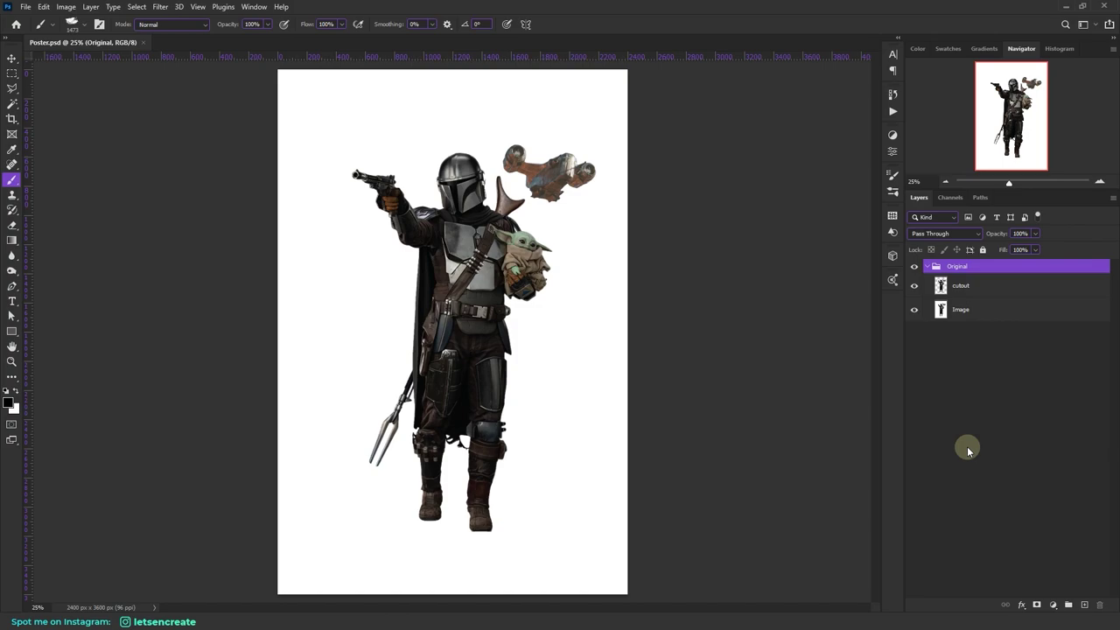
Step: Switch to File Explorer, preview Watercolor Texture [Encreate].jpg from the tuts folder, and return to the Photoshop document
{"action": "key", "text": "alt+Tab"}
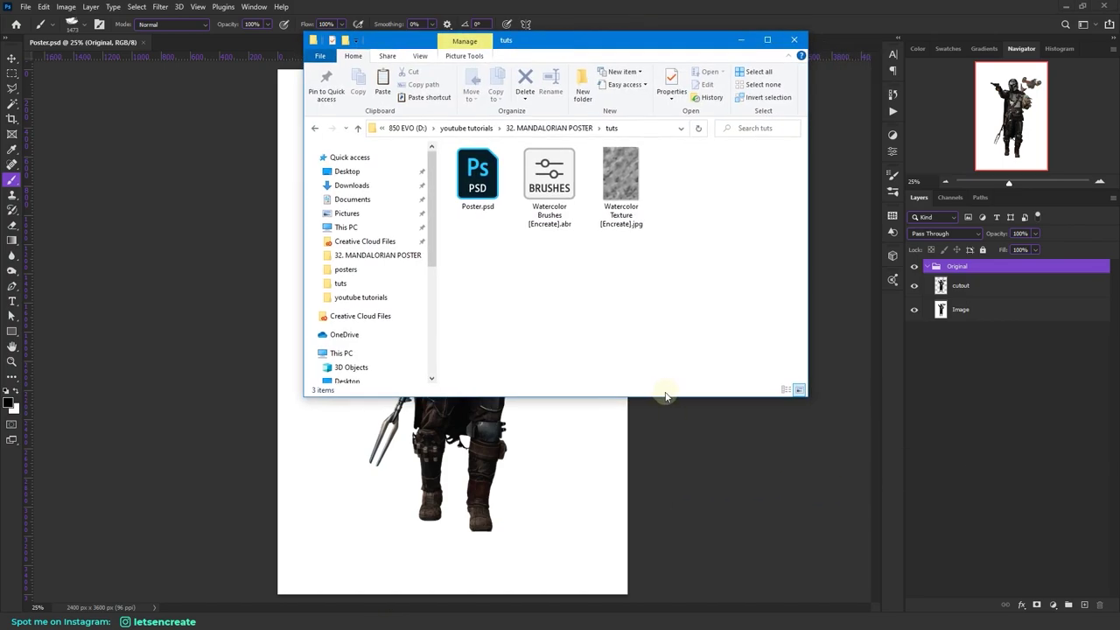
{"action": "left_click", "coordinate": [573, 183]}
{"action": "left_click", "coordinate": [627, 194]}
{"action": "double_click", "coordinate": [627, 194]}
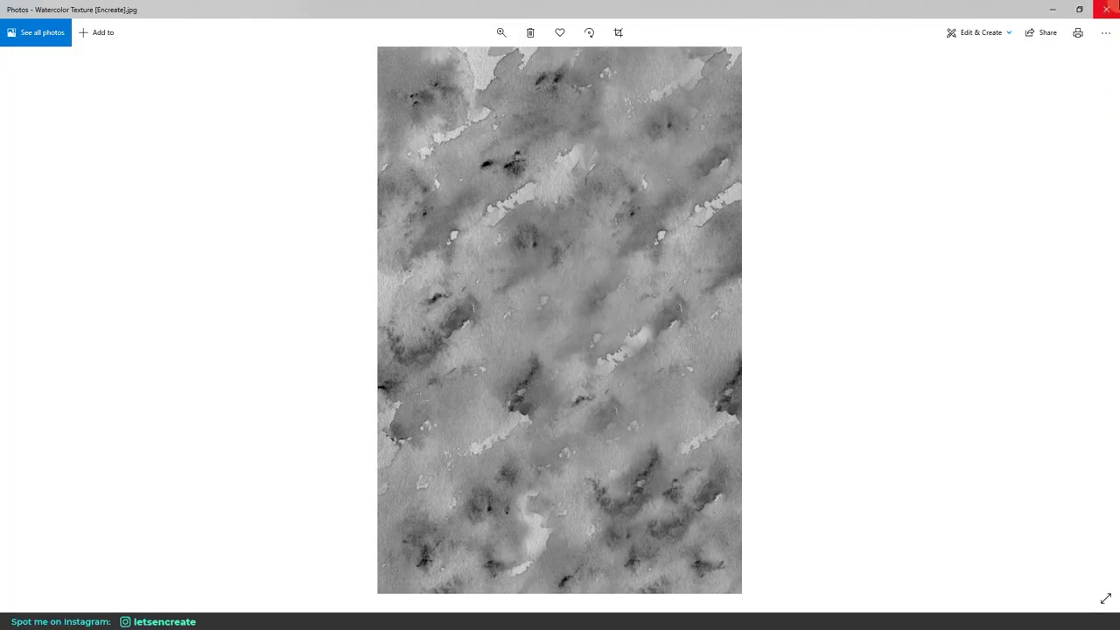
{"action": "left_click", "coordinate": [1107, 9]}
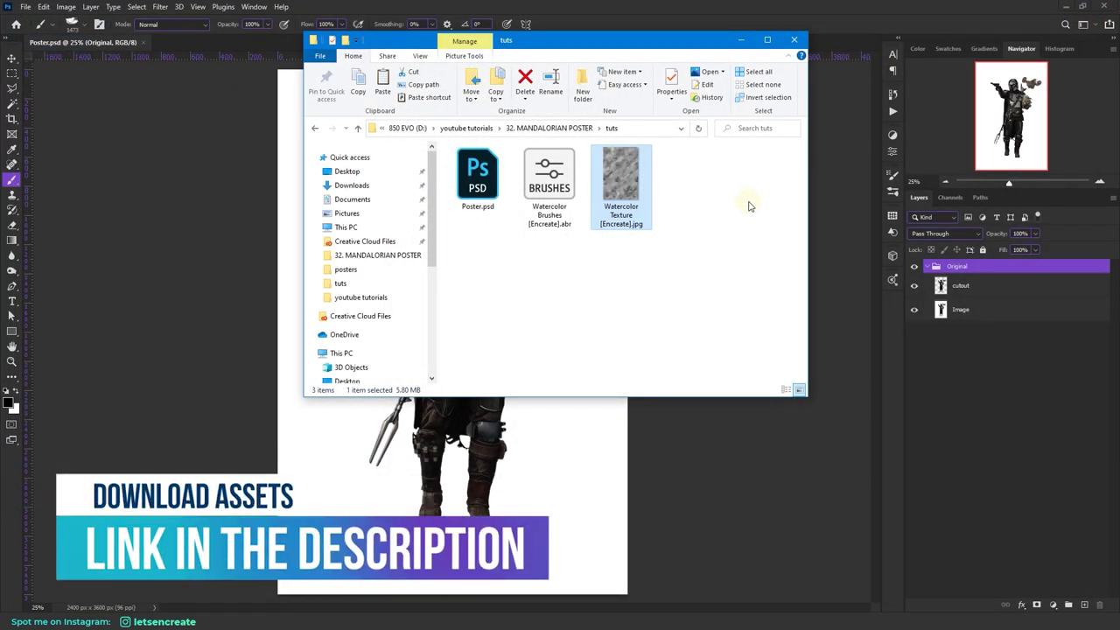
{"action": "left_click", "coordinate": [654, 5]}
Step: Load the brush file Watercolor Brushes [Encreate].abr from the tuts folder
{"action": "left_click", "coordinate": [25, 6]}
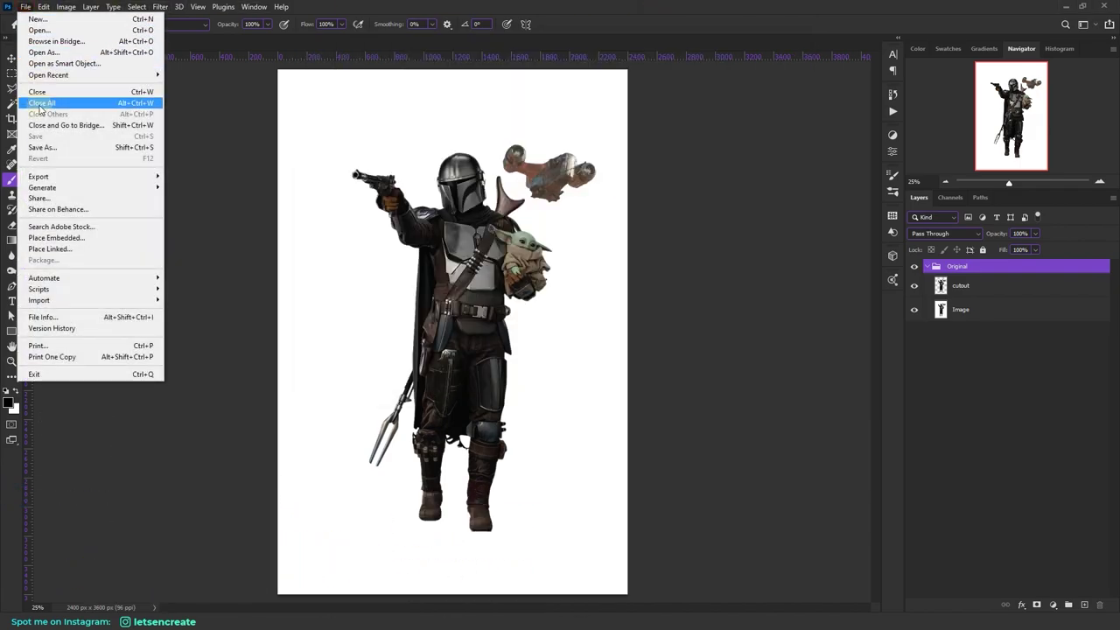
{"action": "left_click", "coordinate": [39, 30]}
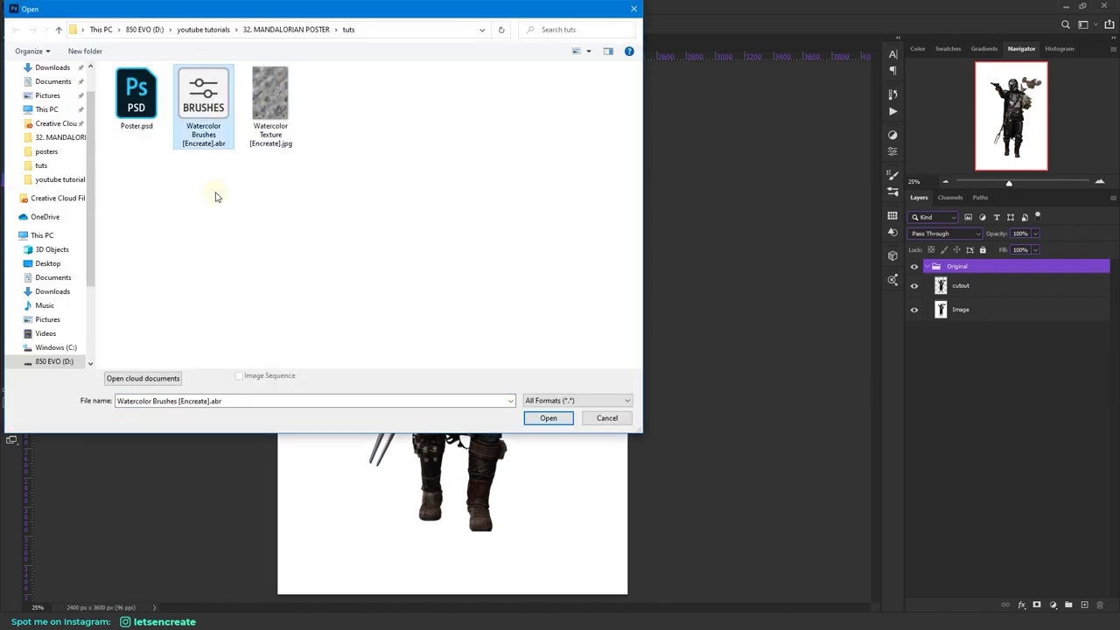
{"action": "left_click", "coordinate": [548, 417]}
Step: Expand the Watercolor Brushes [Encreate] 2 brush set and choose Watercolor Brush 1
{"action": "left_click", "coordinate": [76, 25]}
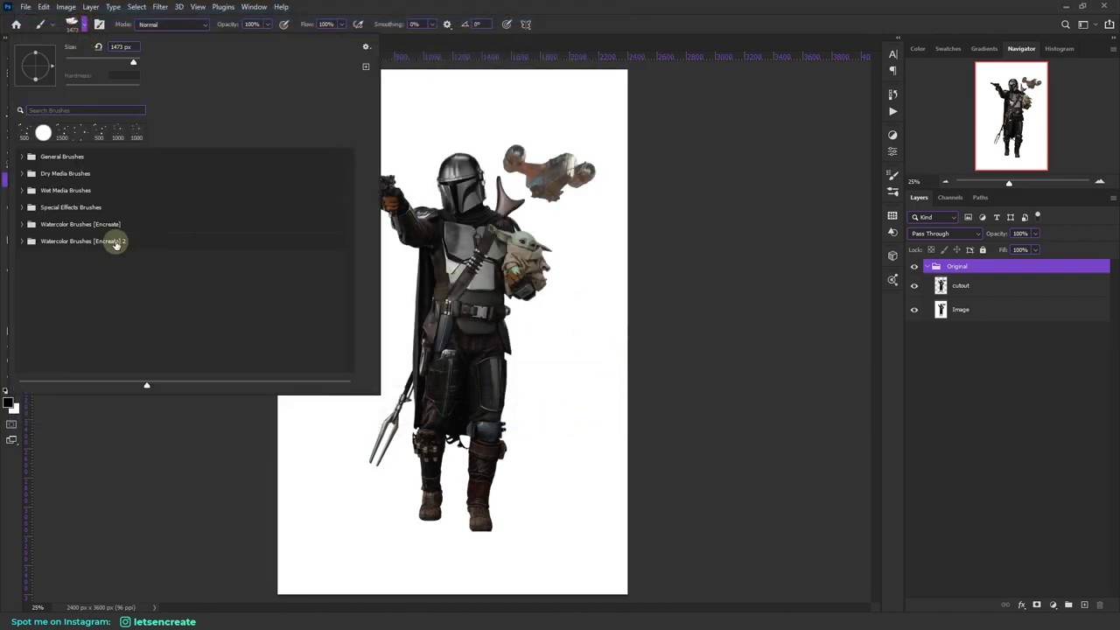
{"action": "left_click", "coordinate": [44, 241]}
{"action": "left_click", "coordinate": [22, 241]}
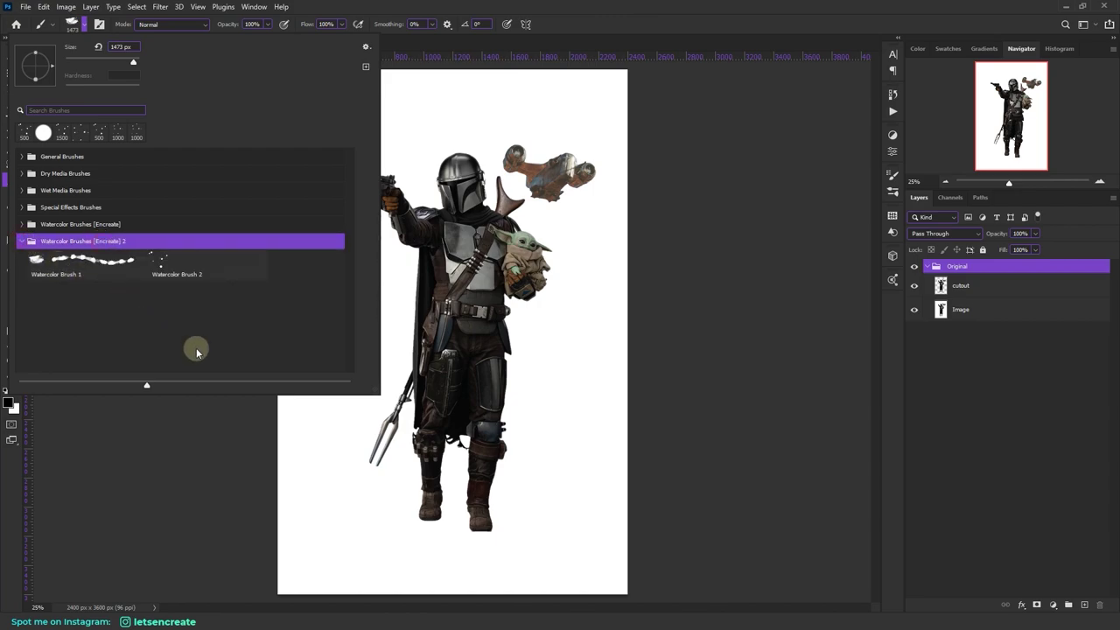
{"action": "left_click", "coordinate": [230, 267]}
{"action": "left_click", "coordinate": [96, 271]}
{"action": "key", "text": "Return"}
Step: Add a new layer, hide the cutout and Image layers, and paint black test strokes down the canvas
{"action": "left_click", "coordinate": [1084, 604]}
{"action": "left_click", "coordinate": [914, 309]}
{"action": "left_click", "coordinate": [915, 333]}
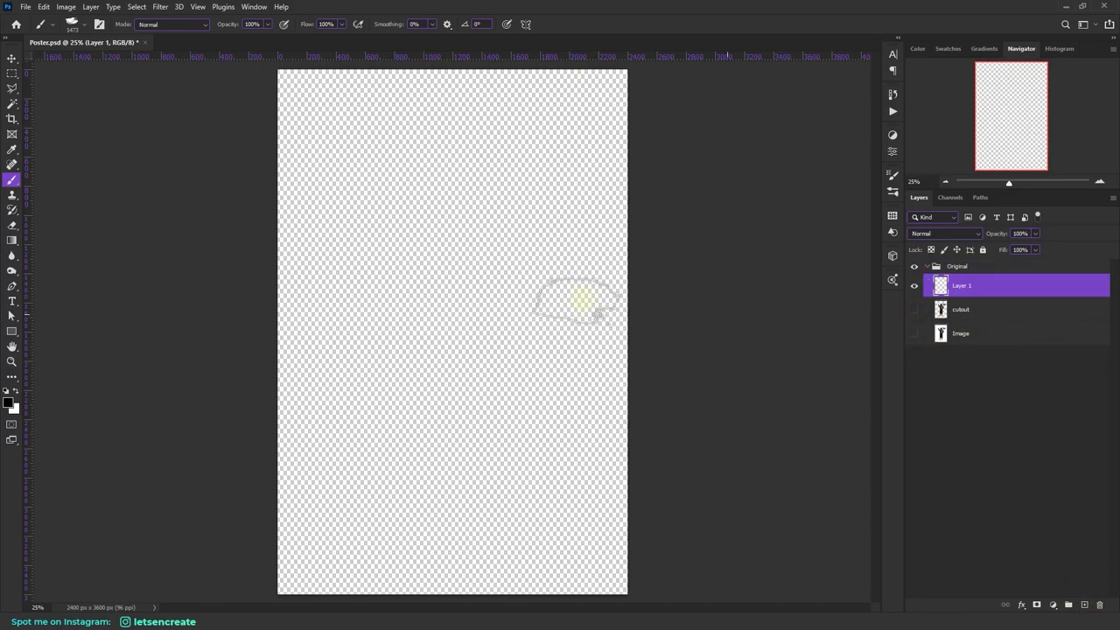
{"action": "mouse_move", "coordinate": [315, 157]}
{"action": "left_mouse_down"}
{"action": "mouse_move", "coordinate": [502, 137]}
{"action": "mouse_move", "coordinate": [428, 306]}
{"action": "mouse_move", "coordinate": [537, 281]}
{"action": "mouse_move", "coordinate": [534, 466]}
{"action": "mouse_move", "coordinate": [393, 487]}
{"action": "mouse_move", "coordinate": [456, 370]}
{"action": "mouse_move", "coordinate": [394, 171]}
{"action": "mouse_move", "coordinate": [463, 420]}
{"action": "mouse_move", "coordinate": [505, 473]}
{"action": "left_mouse_up"}
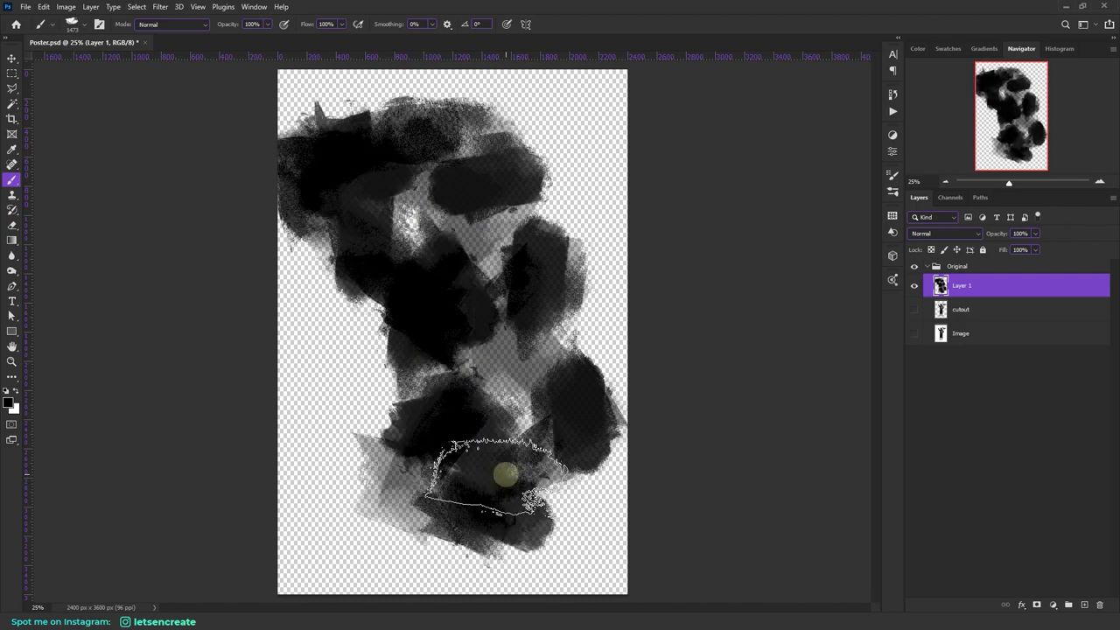
Step: Switch to Watercolor Brush 2 and splatter dots over the lower half of the painted test layer
{"action": "left_click", "coordinate": [73, 23]}
{"action": "double_click", "coordinate": [155, 257]}
{"action": "mouse_move", "coordinate": [385, 332]}
{"action": "left_mouse_down"}
{"action": "mouse_move", "coordinate": [372, 413]}
{"action": "mouse_move", "coordinate": [500, 350]}
{"action": "mouse_move", "coordinate": [481, 503]}
{"action": "left_mouse_up"}
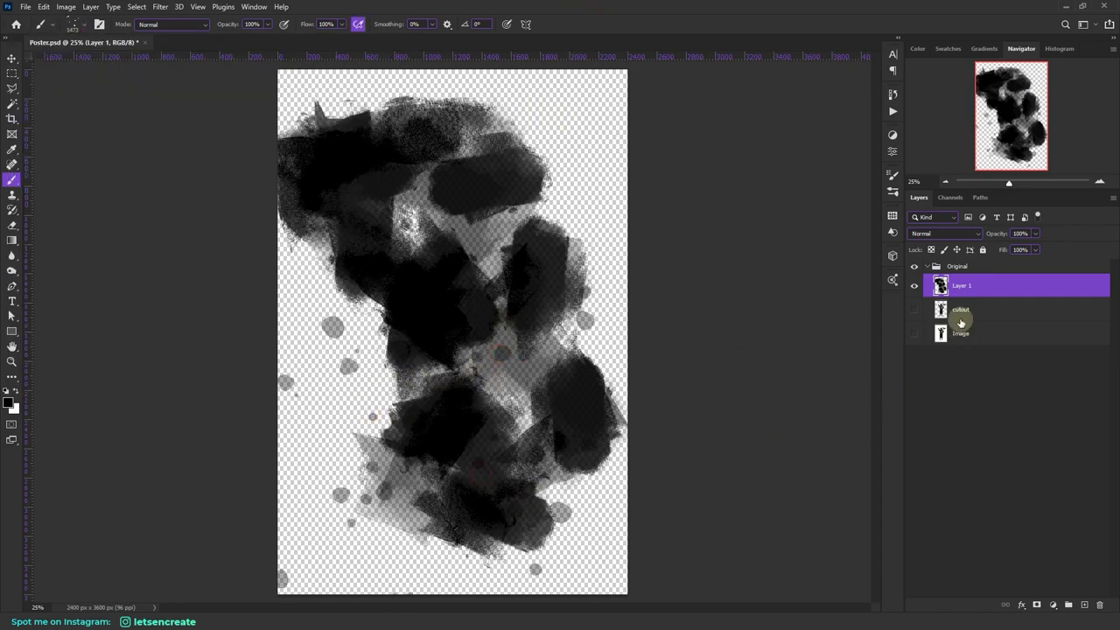
Step: Add a second test layer, hide the first one, and splatter dots across the empty canvas with Watercolor Brush 2
{"action": "left_click", "coordinate": [1083, 604]}
{"action": "left_click", "coordinate": [914, 309]}
{"action": "mouse_move", "coordinate": [473, 280]}
{"action": "left_mouse_down"}
{"action": "mouse_move", "coordinate": [420, 245]}
{"action": "mouse_move", "coordinate": [477, 435]}
{"action": "left_mouse_up"}
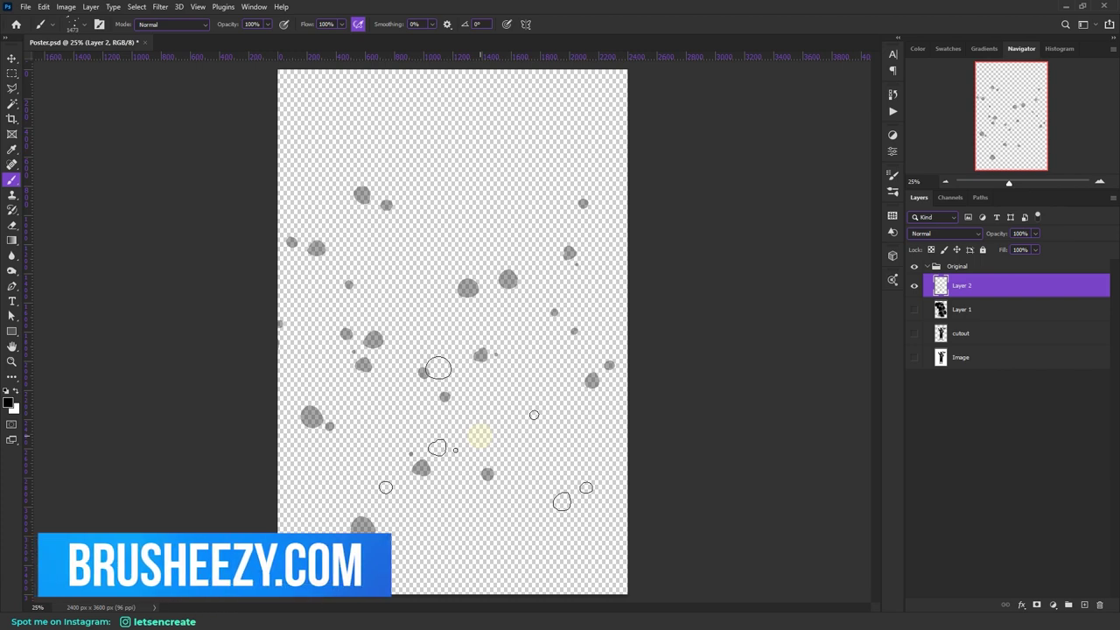
Step: Paint a long curved test stroke over the dots with Watercolor Brush 1
{"action": "left_click", "coordinate": [75, 24]}
{"action": "left_click", "coordinate": [70, 257]}
{"action": "mouse_move", "coordinate": [342, 132]}
{"action": "left_mouse_down"}
{"action": "mouse_move", "coordinate": [462, 182]}
{"action": "mouse_move", "coordinate": [472, 483]}
{"action": "left_mouse_up"}
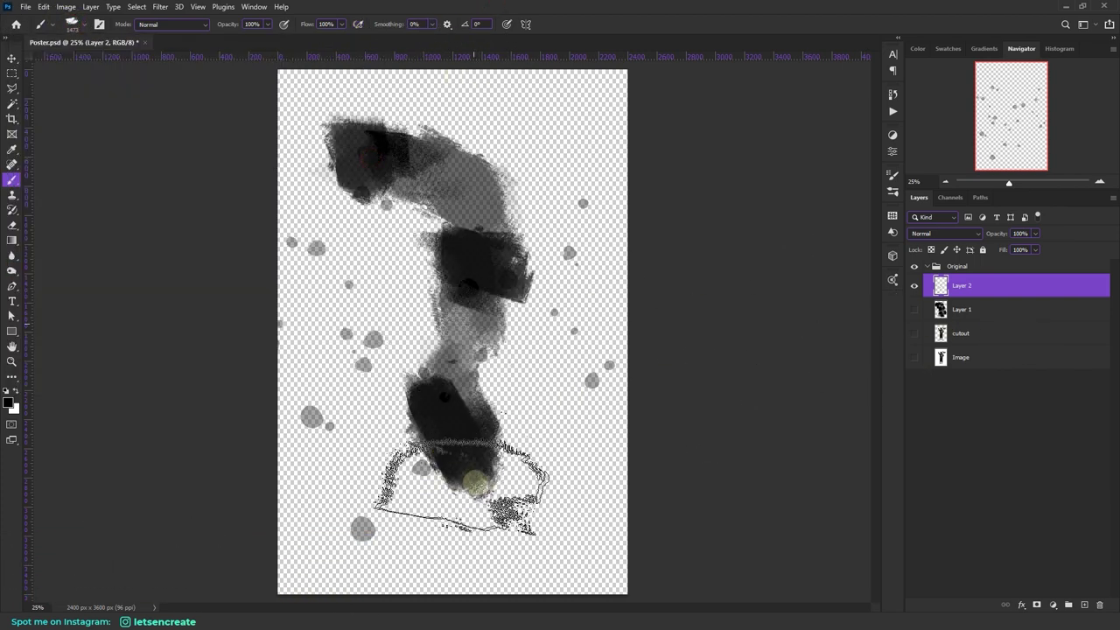
Step: Review the Scattering and Transfer settings of Watercolor Brush 1 and paint more test strokes with it
{"action": "left_click", "coordinate": [892, 175]}
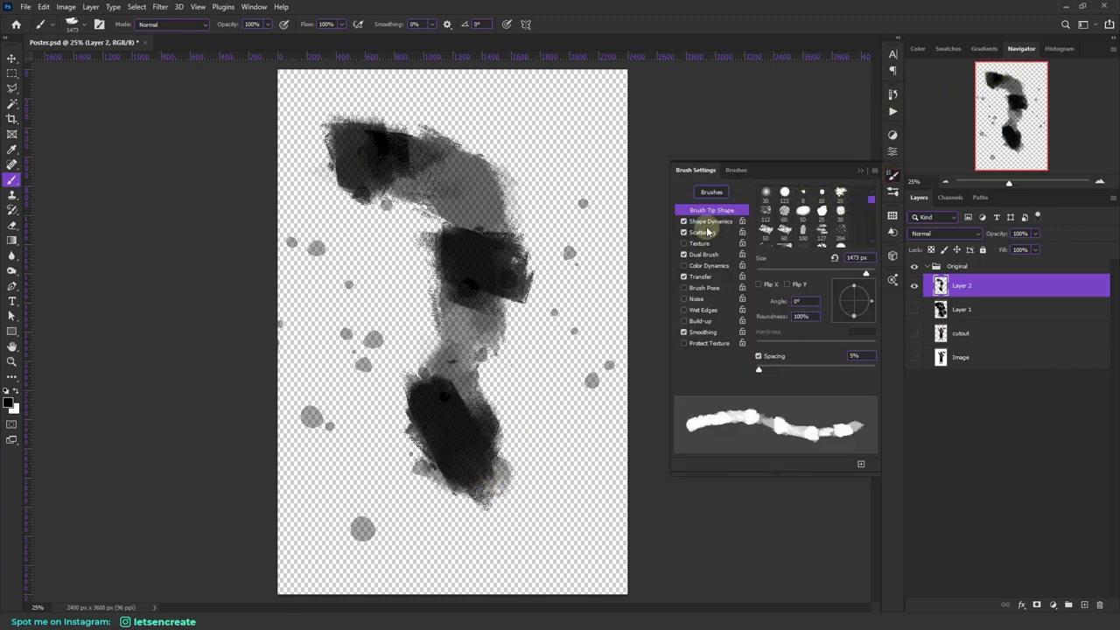
{"action": "left_click", "coordinate": [702, 231]}
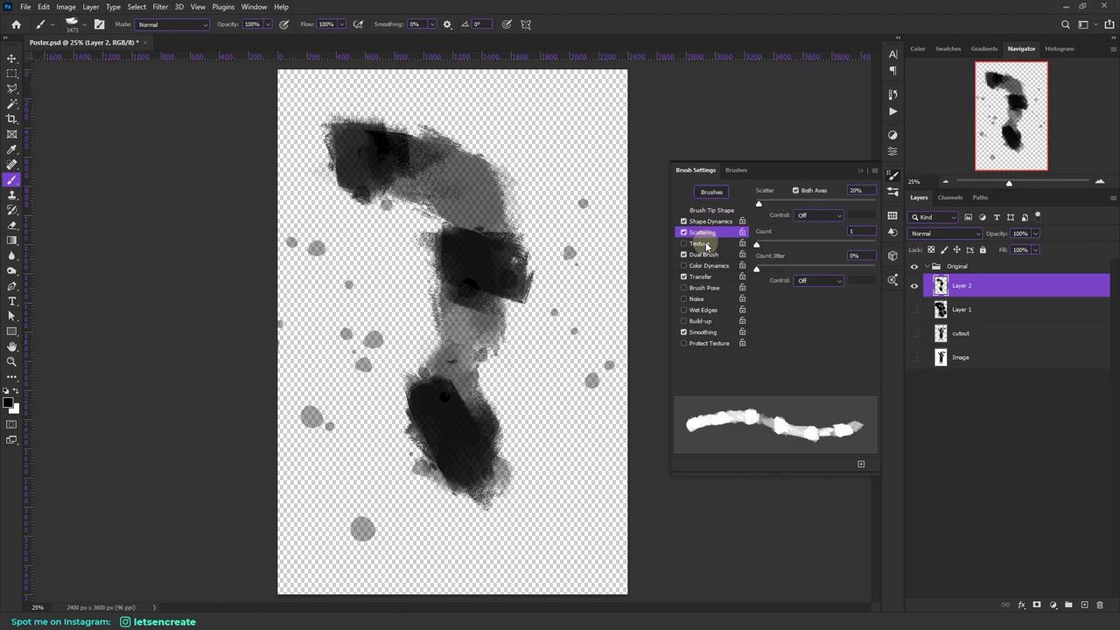
{"action": "left_click", "coordinate": [702, 277]}
{"action": "mouse_move", "coordinate": [367, 139]}
{"action": "left_mouse_down"}
{"action": "mouse_move", "coordinate": [446, 131]}
{"action": "mouse_move", "coordinate": [488, 420]}
{"action": "mouse_move", "coordinate": [500, 352]}
{"action": "mouse_move", "coordinate": [560, 307]}
{"action": "mouse_move", "coordinate": [520, 274]}
{"action": "mouse_move", "coordinate": [504, 277]}
{"action": "left_mouse_up"}
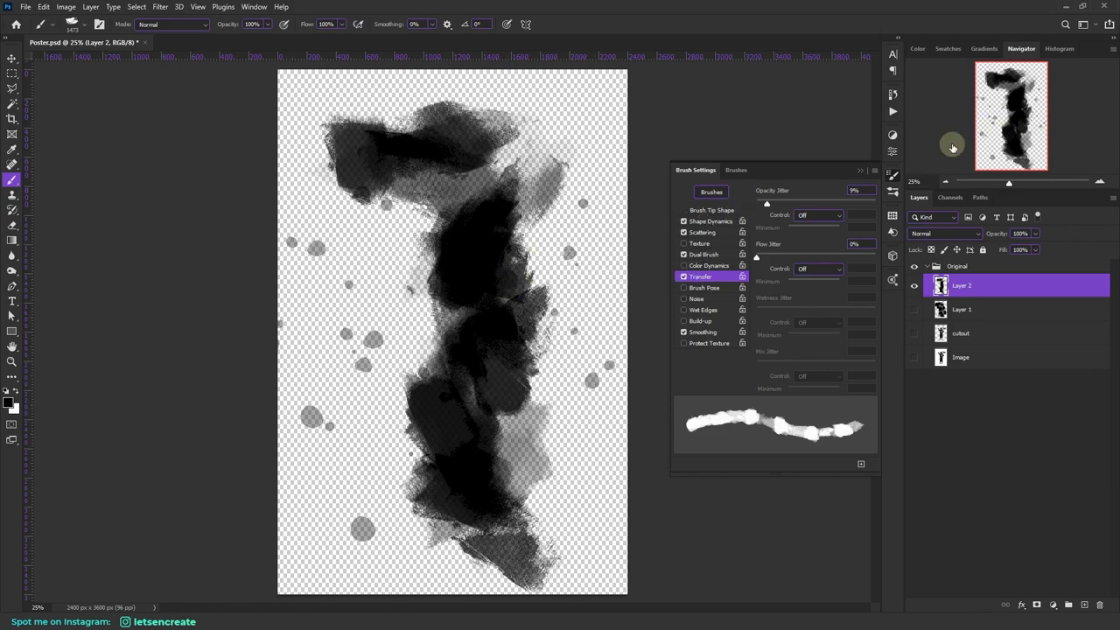
{"action": "left_click", "coordinate": [861, 171]}
Step: Delete both test layers and make the cutout and Image layers visible again
{"action": "left_click", "coordinate": [1000, 312], "text": "shift"}
{"action": "key", "text": "Delete"}
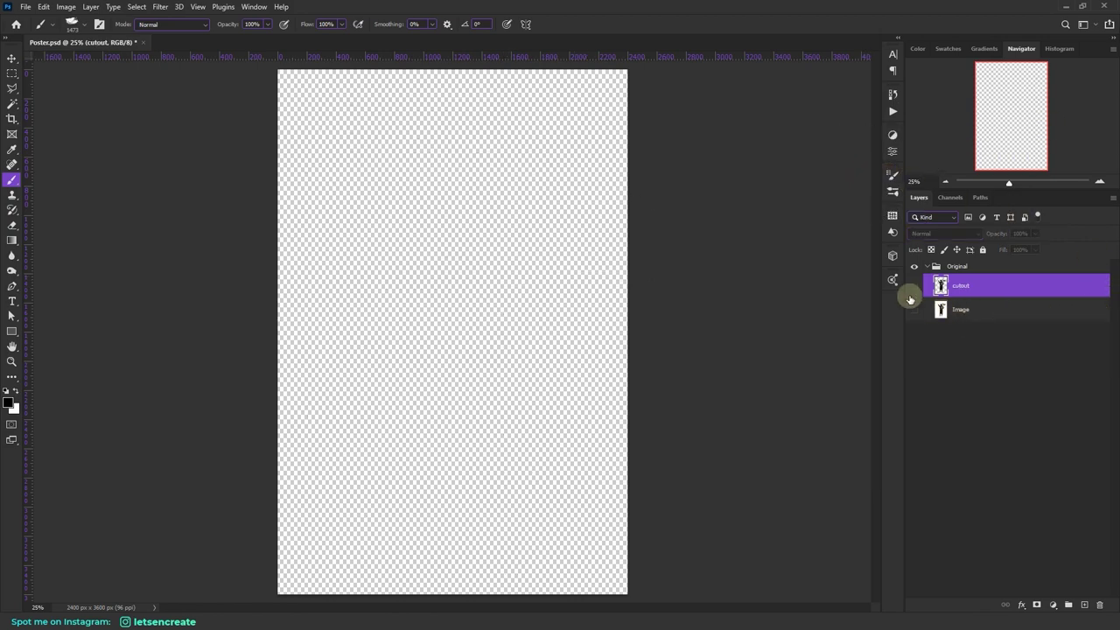
{"action": "left_click", "coordinate": [914, 285]}
{"action": "left_click", "coordinate": [915, 310]}
{"action": "left_click", "coordinate": [978, 291]}
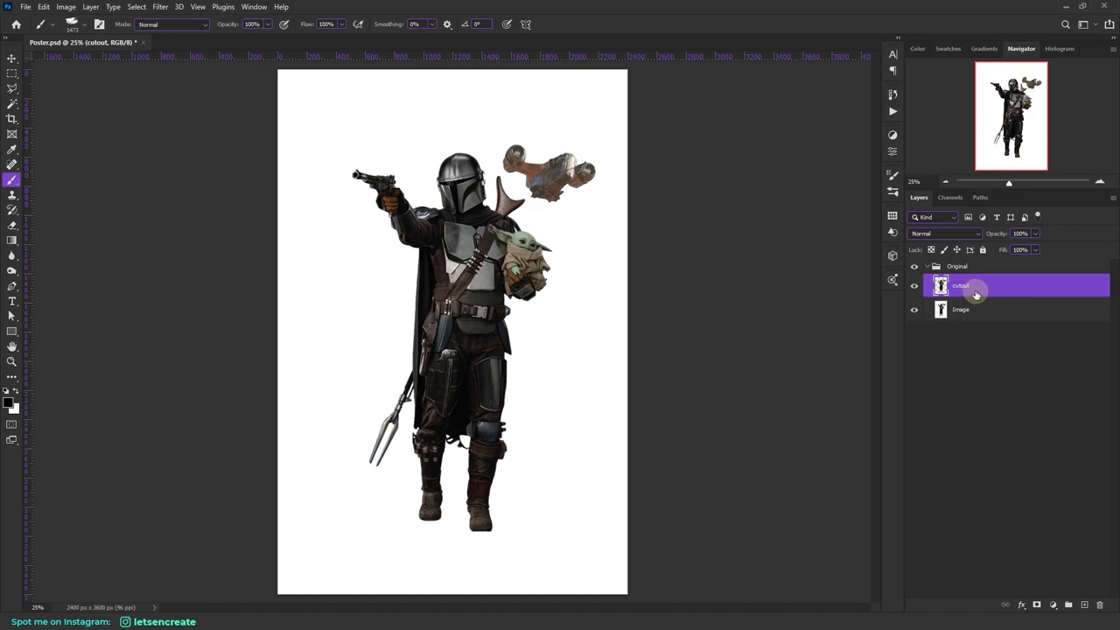
Step: Hide the Image layer and inspect the cutout's upper body and ship up close against transparency
{"action": "left_click", "coordinate": [914, 310]}
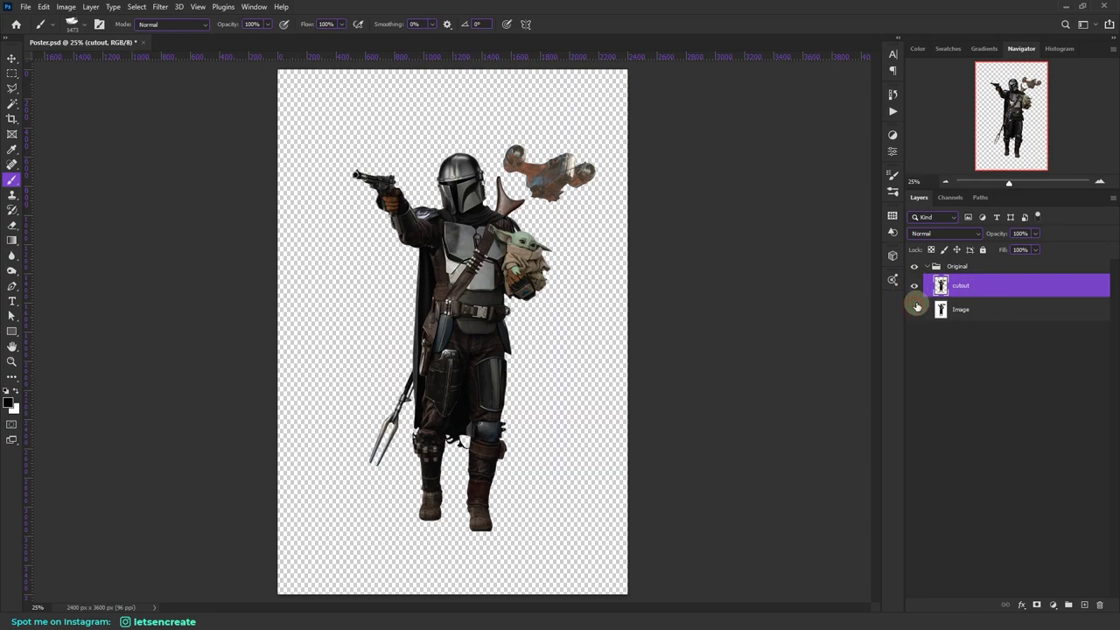
{"action": "left_click", "coordinate": [12, 359]}
{"action": "left_click", "coordinate": [522, 191]}
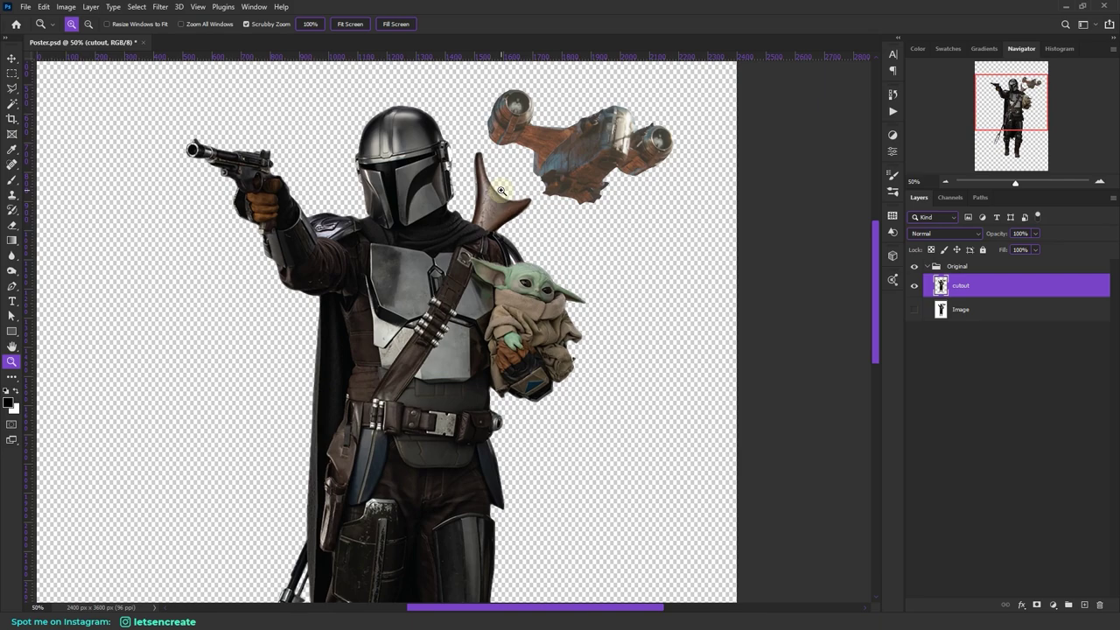
{"action": "left_click", "coordinate": [501, 190]}
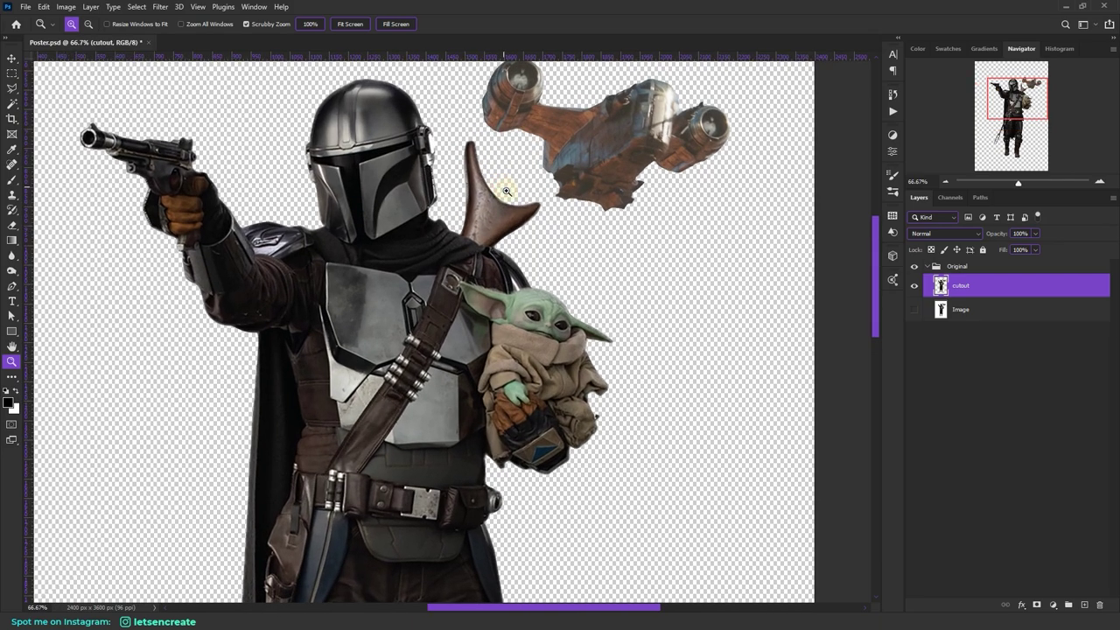
{"action": "scroll", "coordinate": [677, 243], "scroll_direction": "up", "scroll_amount": 1}
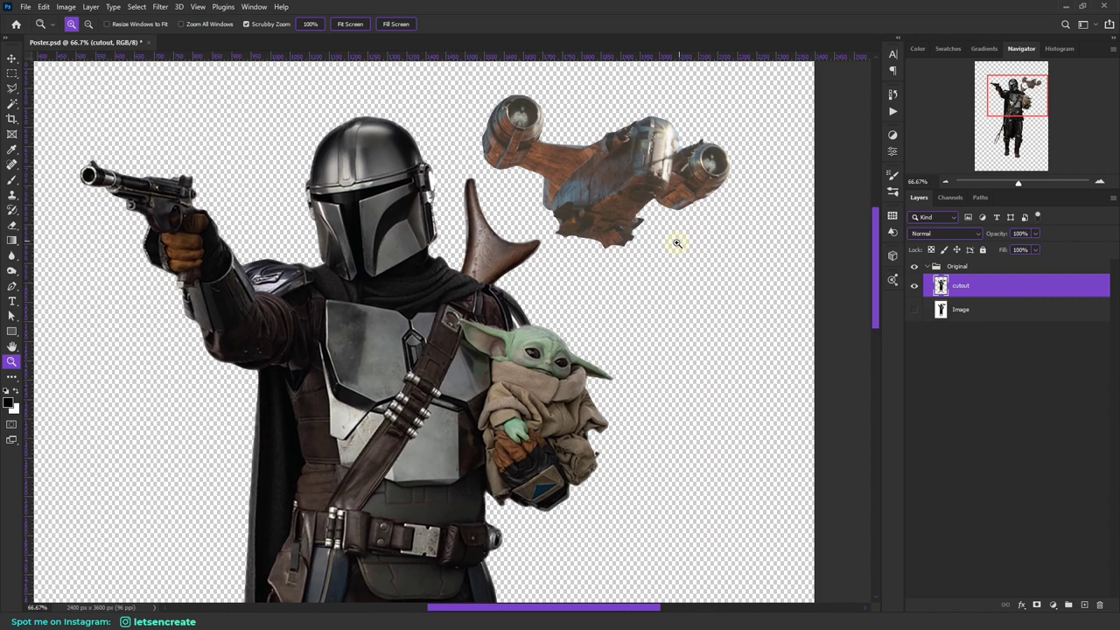
Step: Duplicate the cutout layer as "subject" and move the copy out above the collapsed Original group
{"action": "right_click", "coordinate": [1004, 288]}
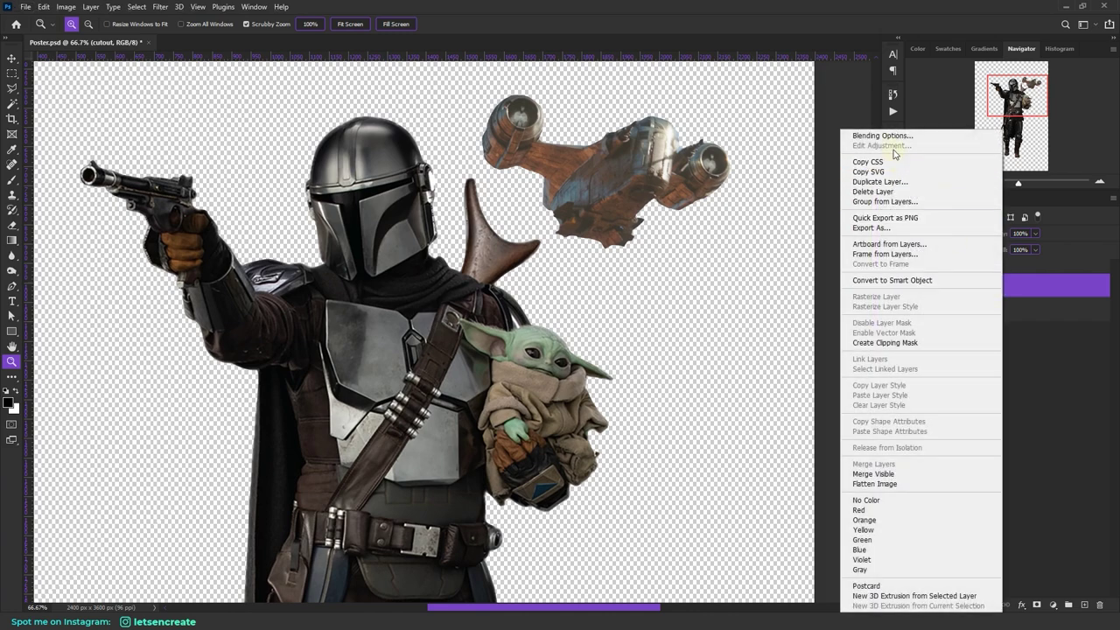
{"action": "left_click", "coordinate": [887, 184]}
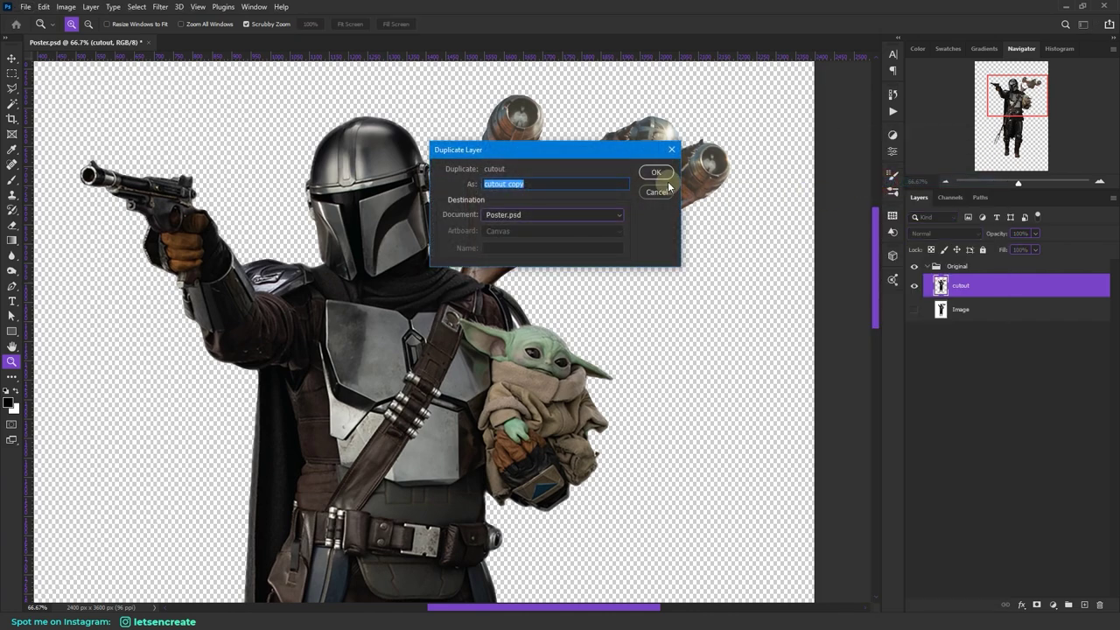
{"action": "type", "text": "subject"}
{"action": "left_click", "coordinate": [655, 171]}
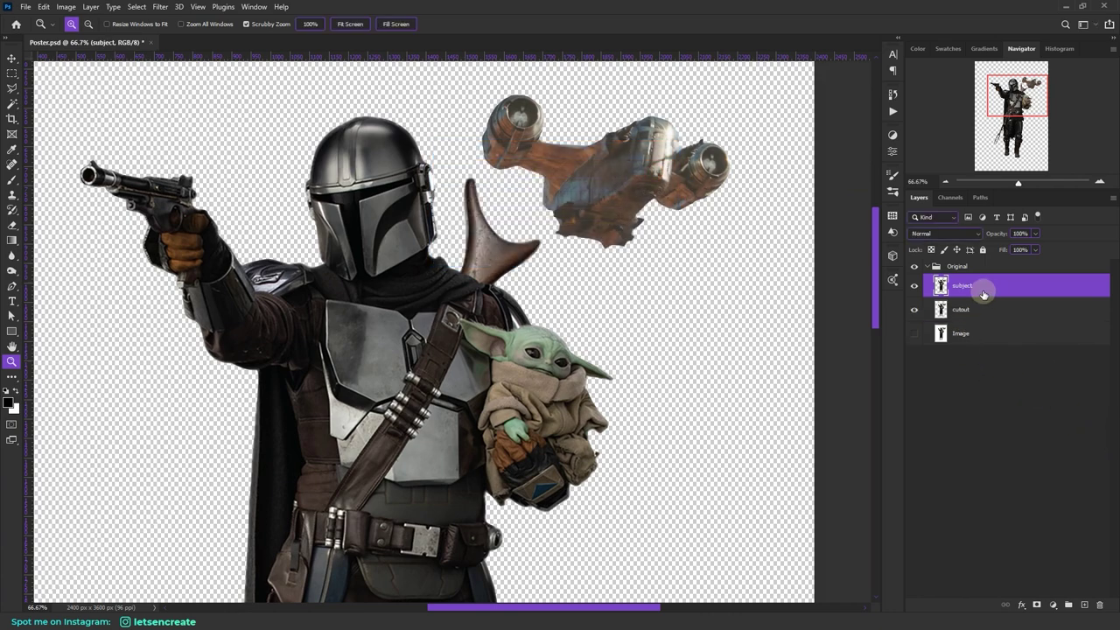
{"action": "left_click_drag", "start_coordinate": [1000, 290], "coordinate": [982, 262]}
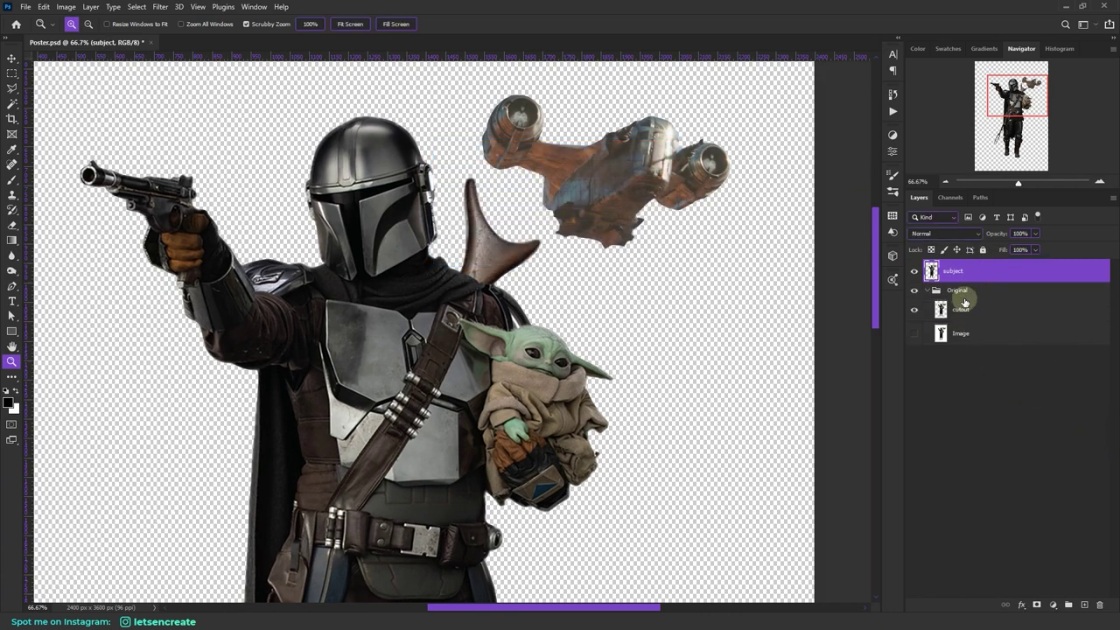
{"action": "left_click", "coordinate": [926, 290]}
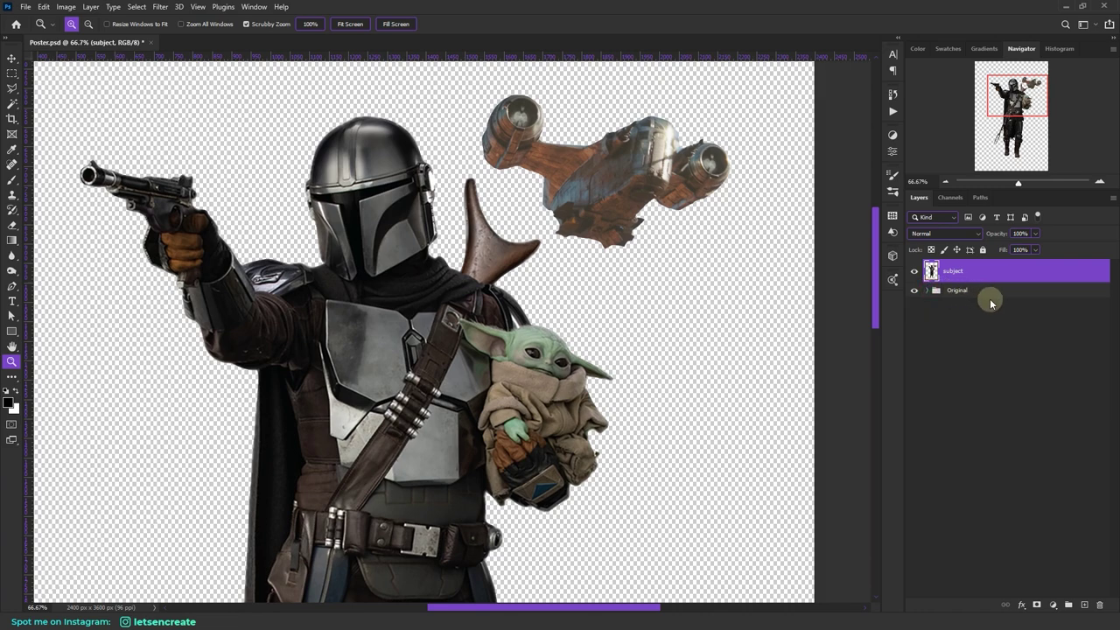
Step: Add a Solid Color fill layer in white (ffffff) directly above the Original group
{"action": "left_click", "coordinate": [970, 291]}
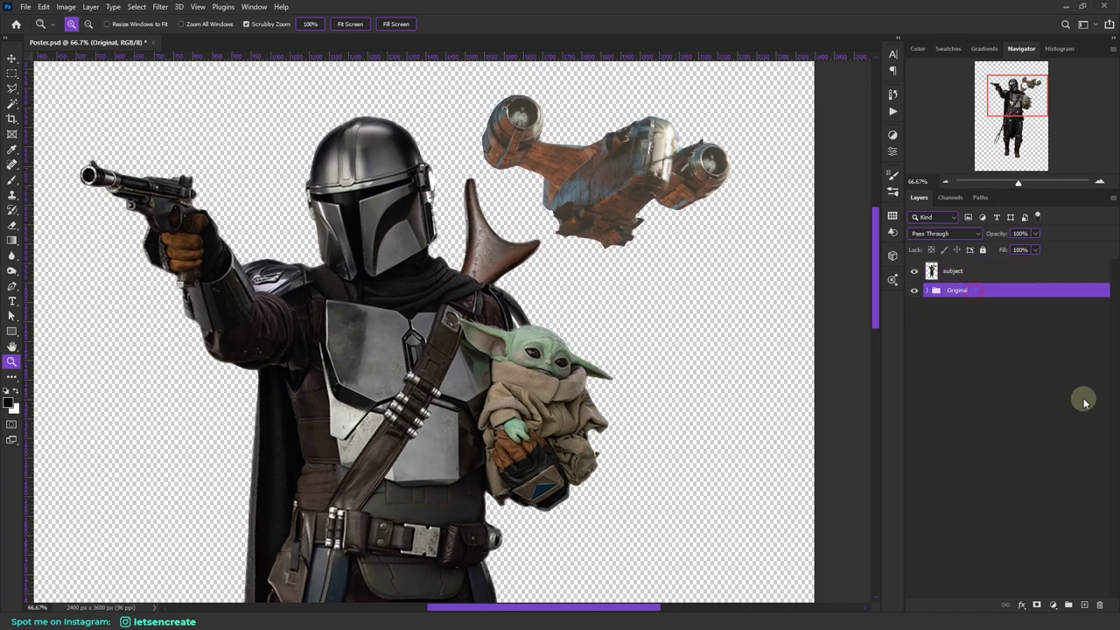
{"action": "key", "text": "ctrl+0"}
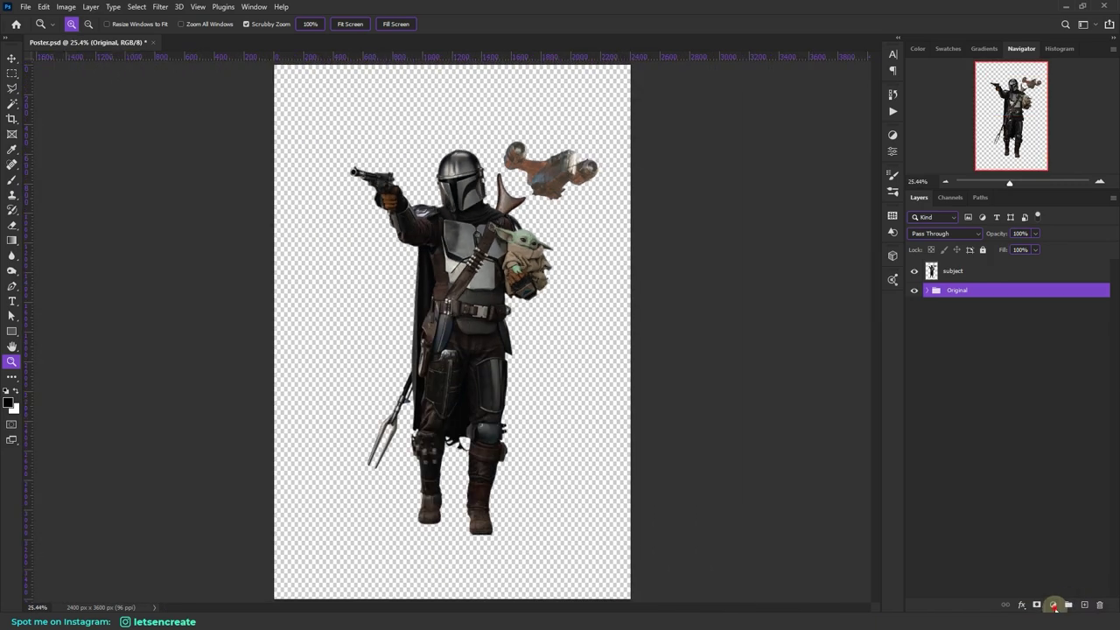
{"action": "left_click", "coordinate": [1053, 604]}
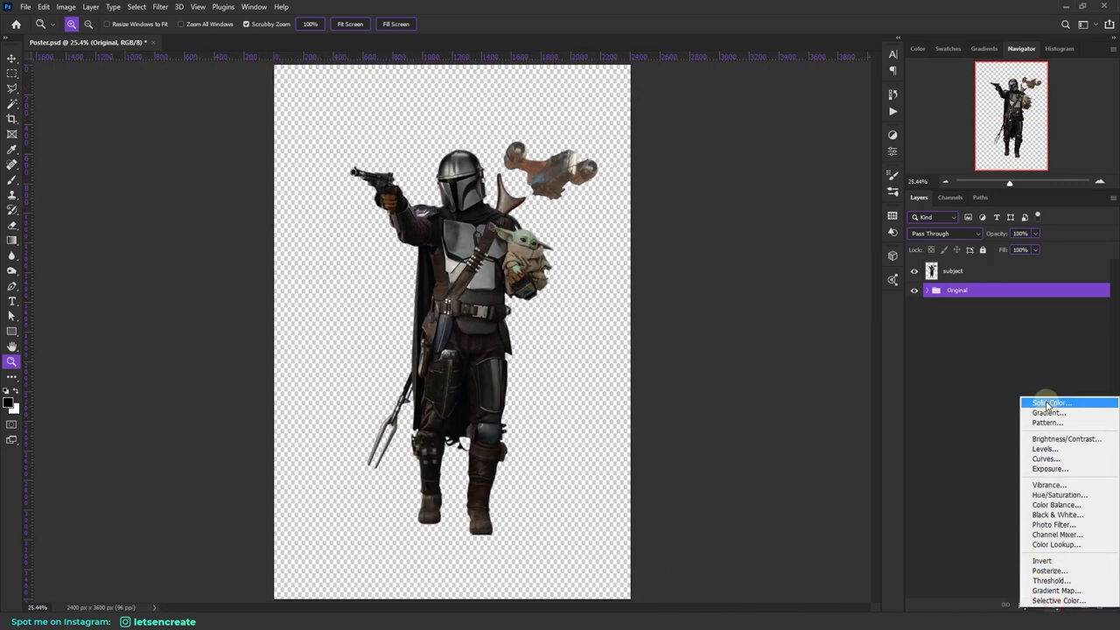
{"action": "left_click", "coordinate": [1047, 402]}
{"action": "type", "text": "ffffff"}
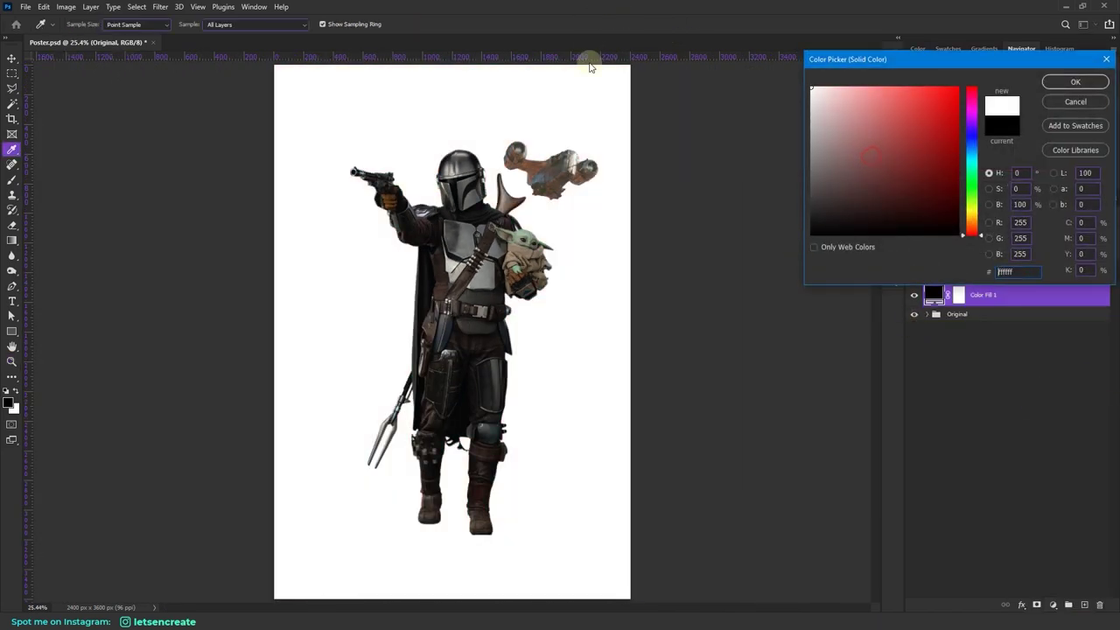
{"action": "left_click", "coordinate": [1074, 82]}
{"action": "key", "text": "z"}
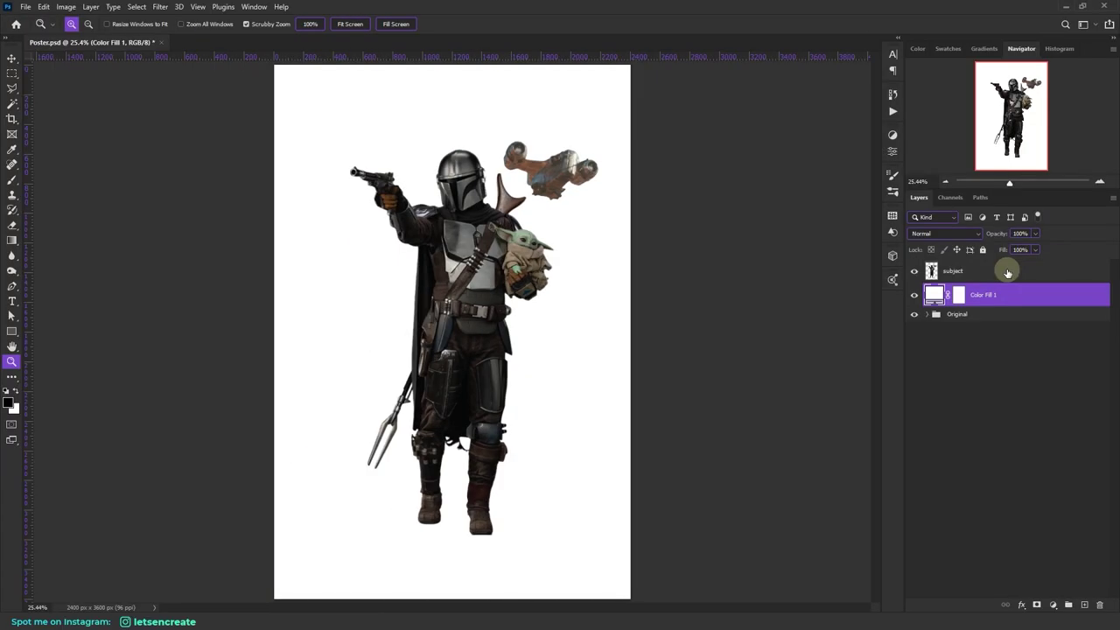
Step: Convert the subject layer to a Smart Object
{"action": "left_click", "coordinate": [1007, 272]}
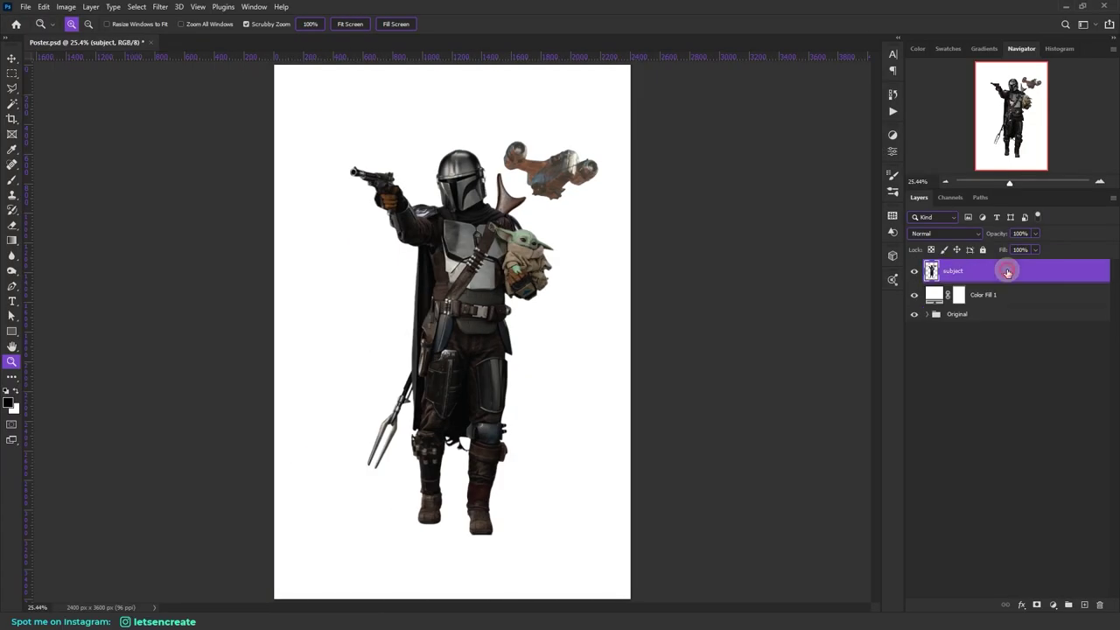
{"action": "right_click", "coordinate": [1007, 272]}
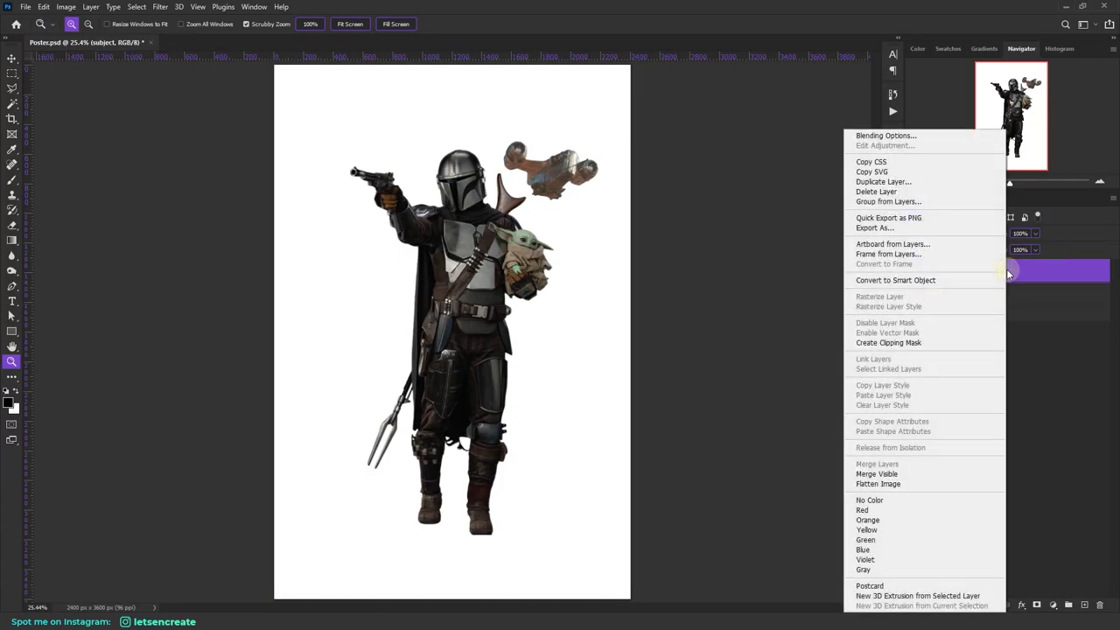
{"action": "left_click", "coordinate": [957, 279]}
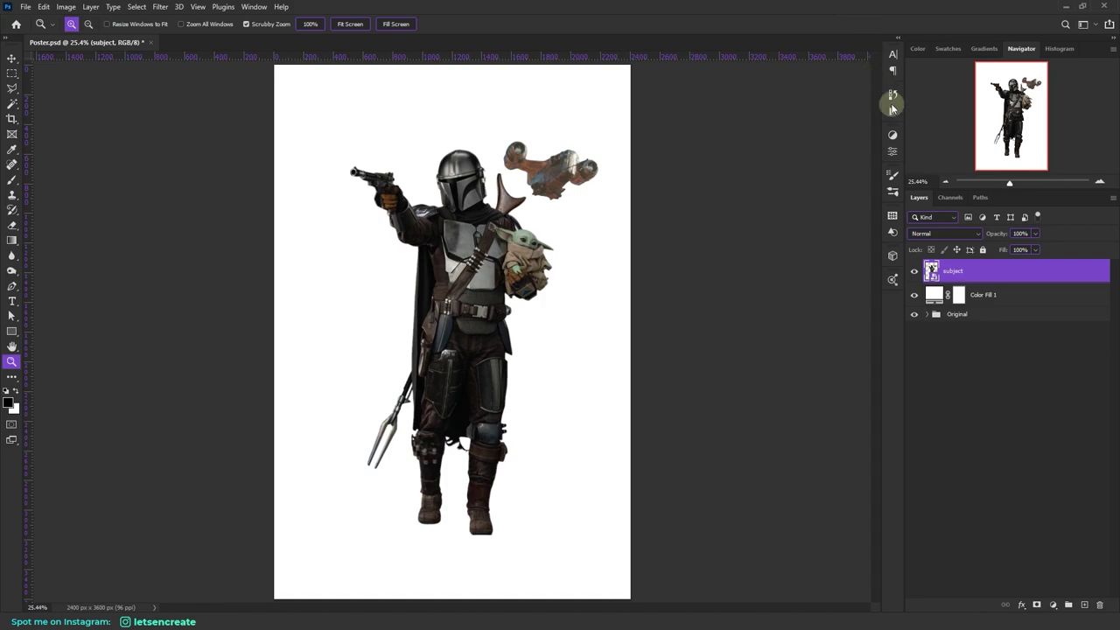
Step: Duplicate the subject Smart Object as "Line Art" and give the copy a gray colour label
{"action": "right_click", "coordinate": [990, 274]}
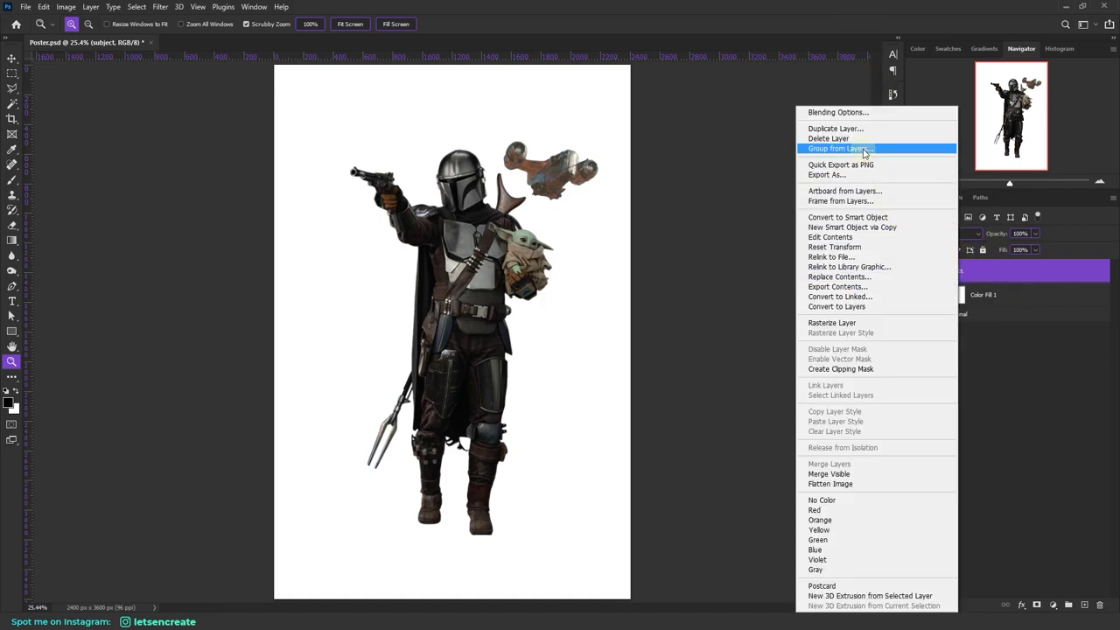
{"action": "left_click", "coordinate": [833, 130]}
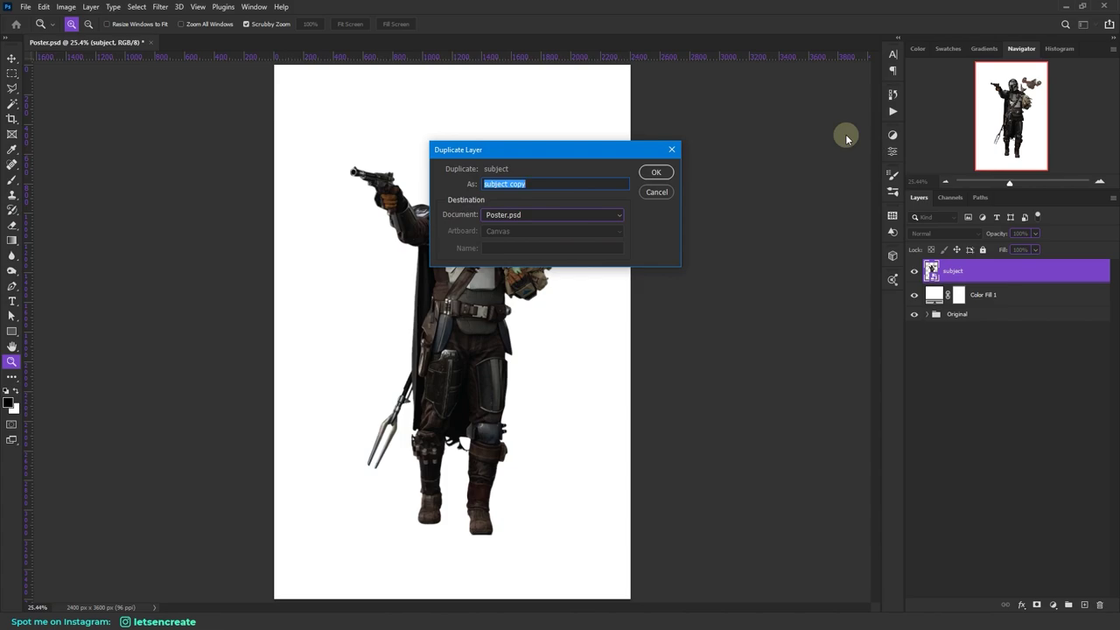
{"action": "type", "text": "Line A"}
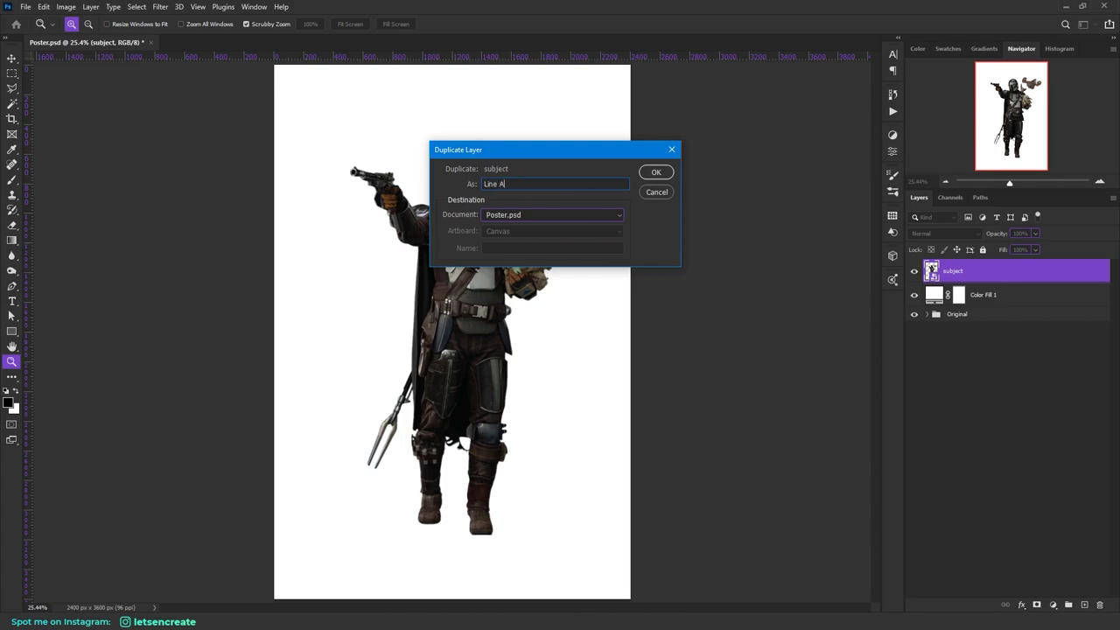
{"action": "type", "text": "rt"}
{"action": "key", "text": "Return"}
{"action": "right_click", "coordinate": [1009, 275]}
{"action": "left_click", "coordinate": [891, 569]}
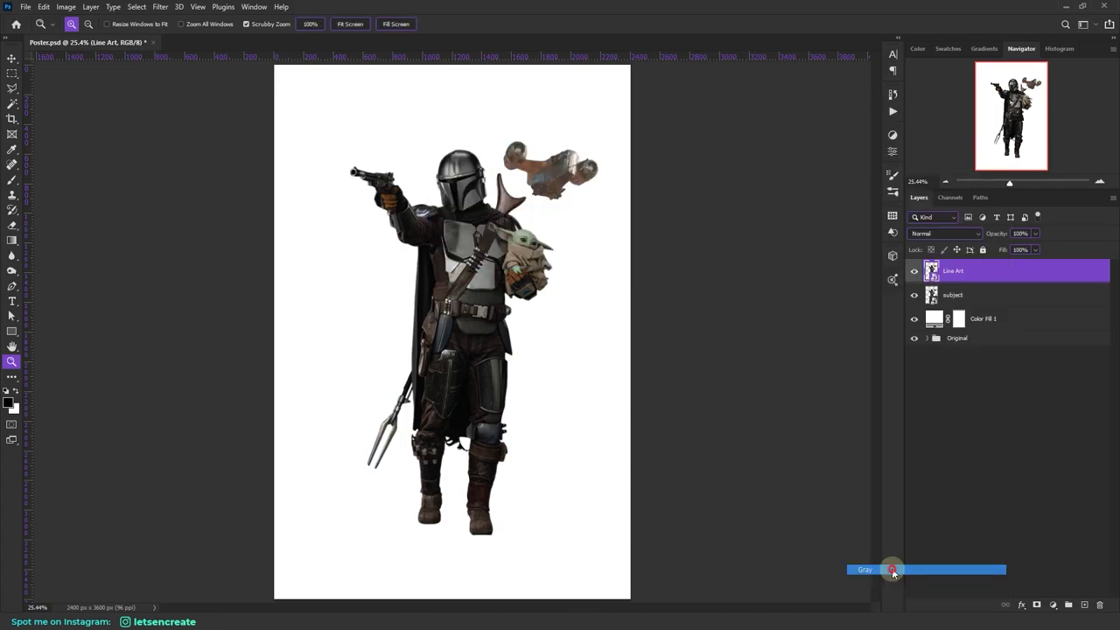
Step: Duplicate the Line Art layer as "Real Color Correction" and give the copy a green colour label
{"action": "right_click", "coordinate": [1013, 270]}
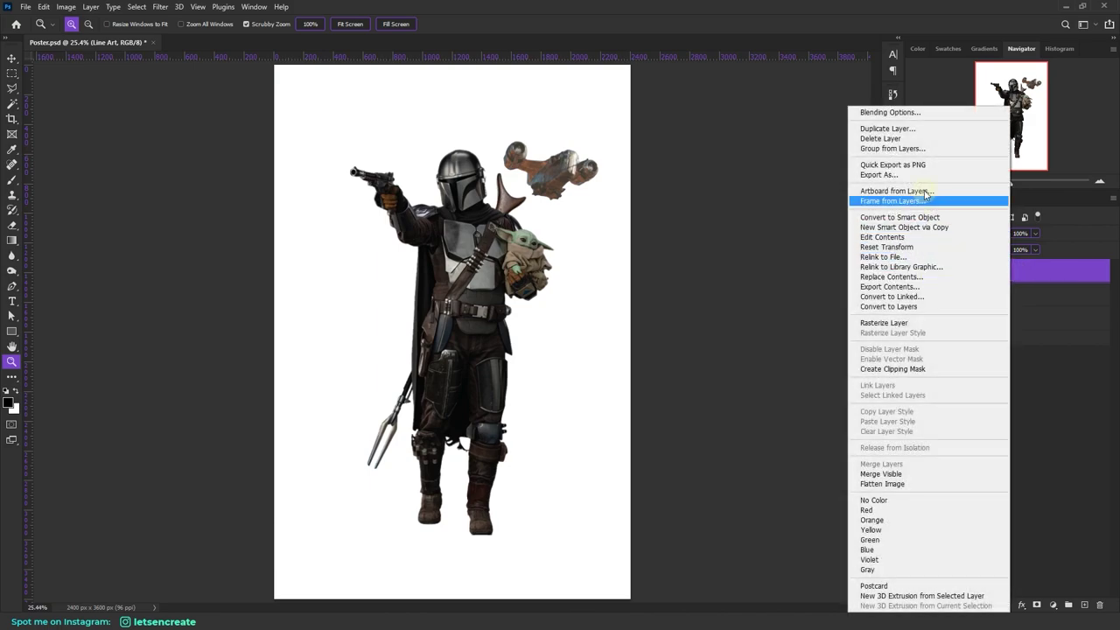
{"action": "left_click", "coordinate": [901, 129]}
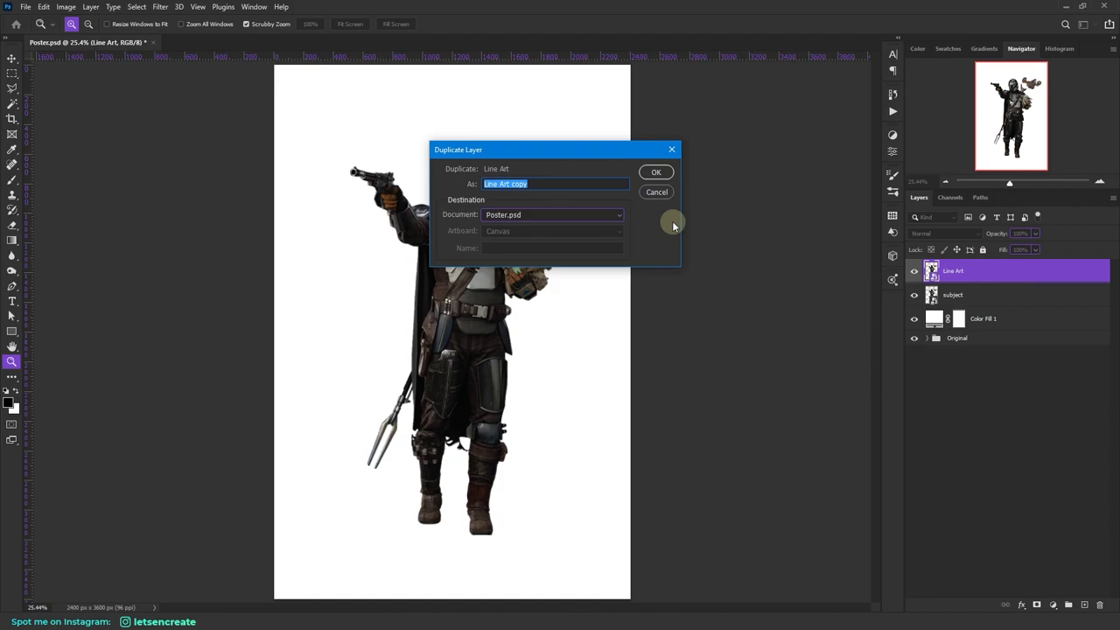
{"action": "type", "text": "Real Color Correction"}
{"action": "left_click", "coordinate": [656, 172]}
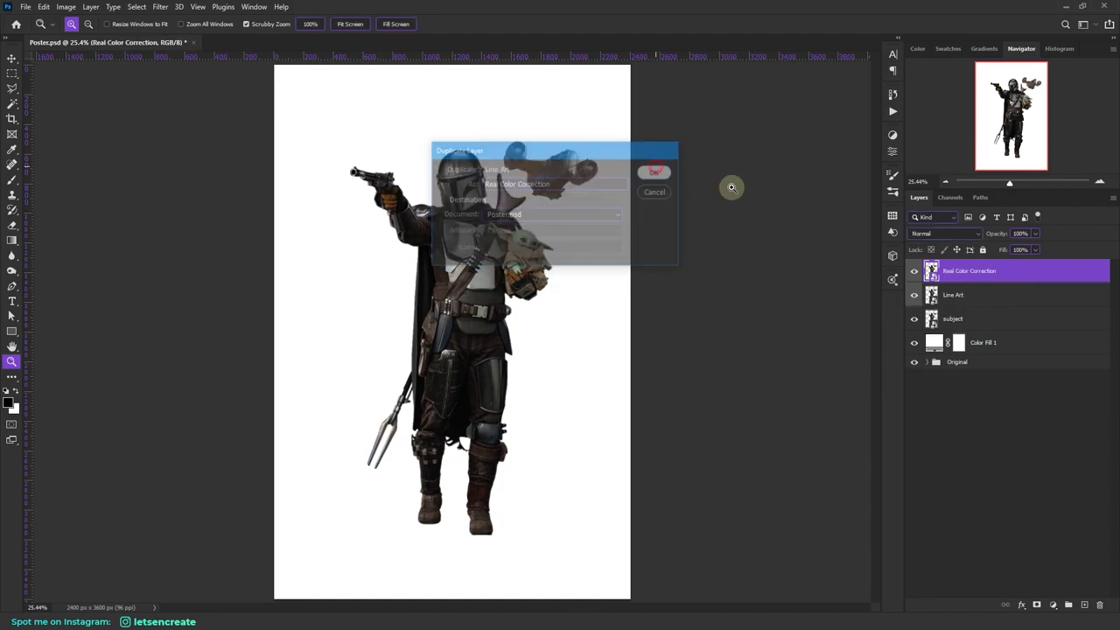
{"action": "right_click", "coordinate": [1008, 270]}
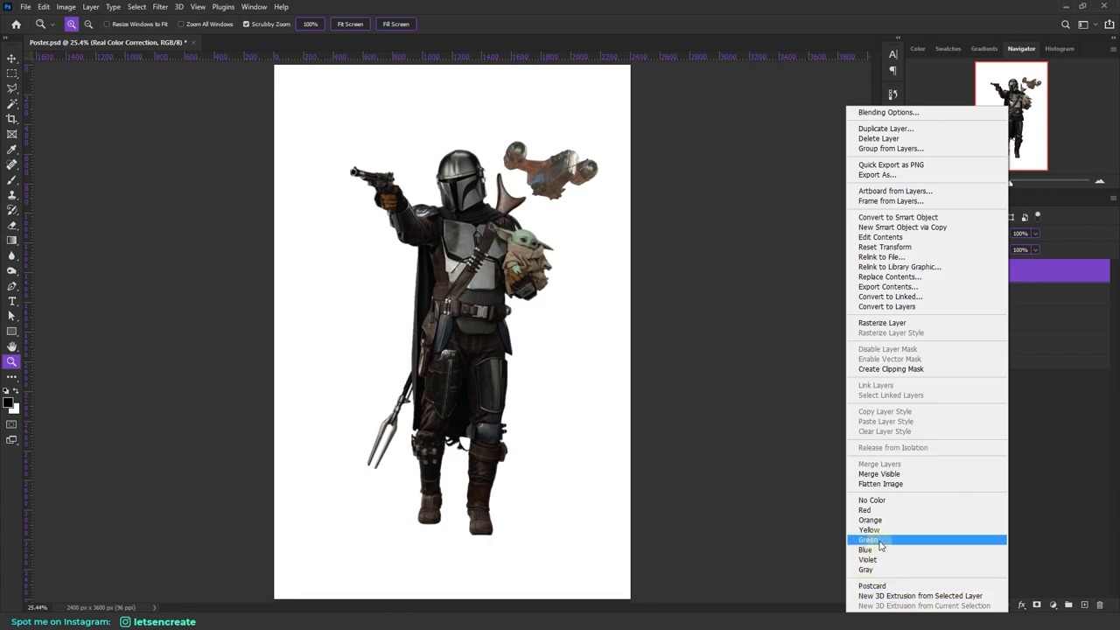
{"action": "left_click", "coordinate": [956, 540]}
Step: Rename the subject layer "Color Art" and give it a blue colour label
{"action": "left_click", "coordinate": [972, 320]}
{"action": "double_click", "coordinate": [952, 319]}
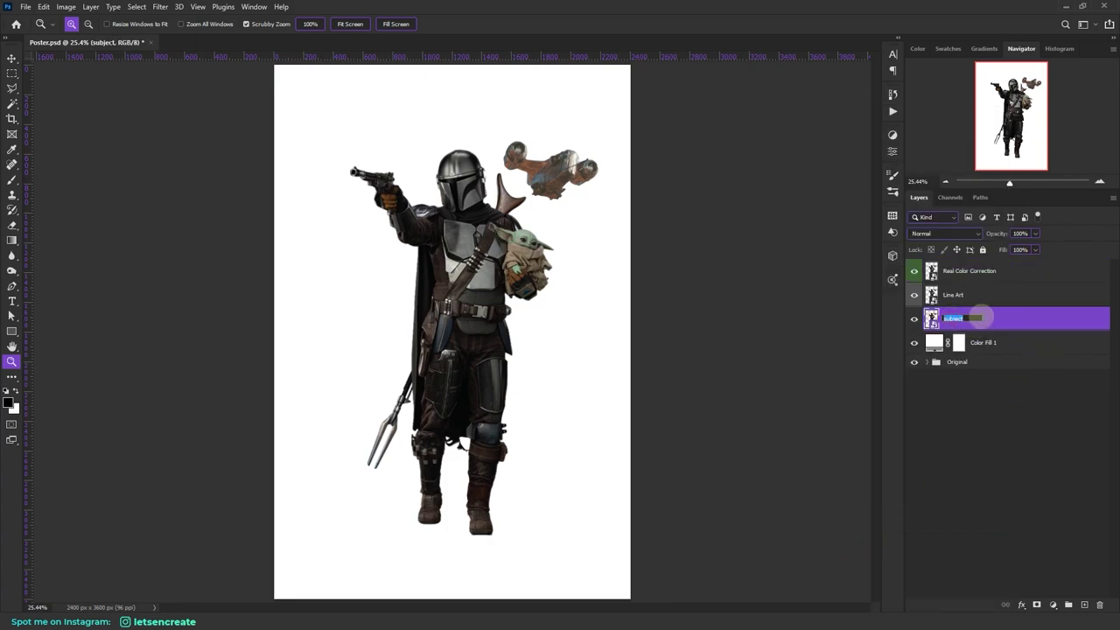
{"action": "type", "text": "Color Art"}
{"action": "key", "text": "Return"}
{"action": "right_click", "coordinate": [1002, 315]}
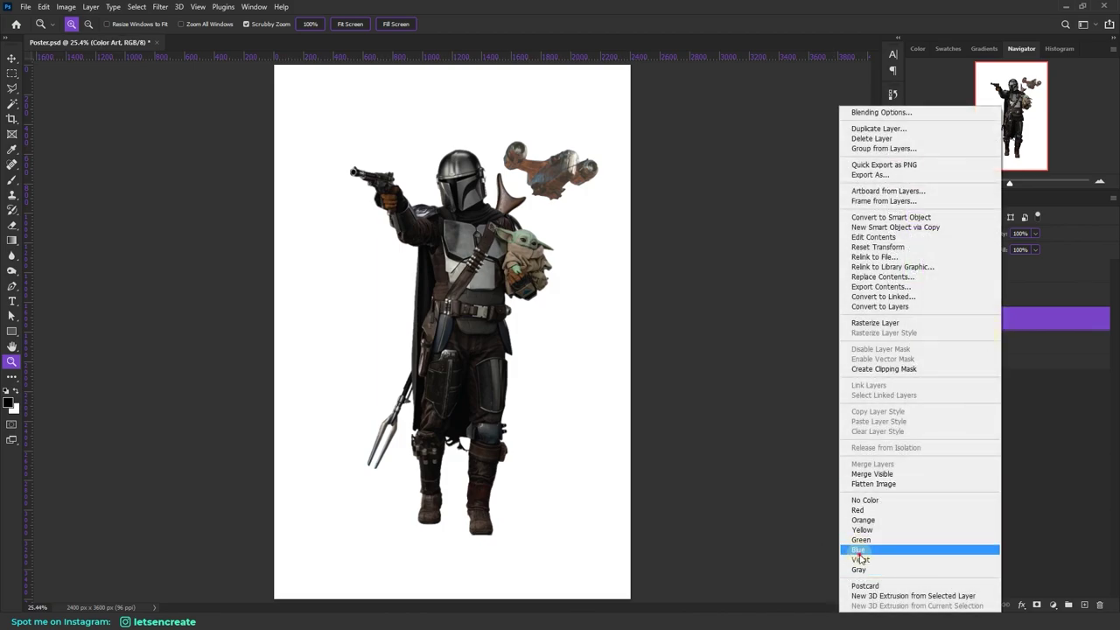
{"action": "left_click", "coordinate": [859, 551]}
Step: Hide the Real Color Correction layer, the Line Art layer and the Original group
{"action": "left_click", "coordinate": [914, 271]}
{"action": "left_click", "coordinate": [914, 295]}
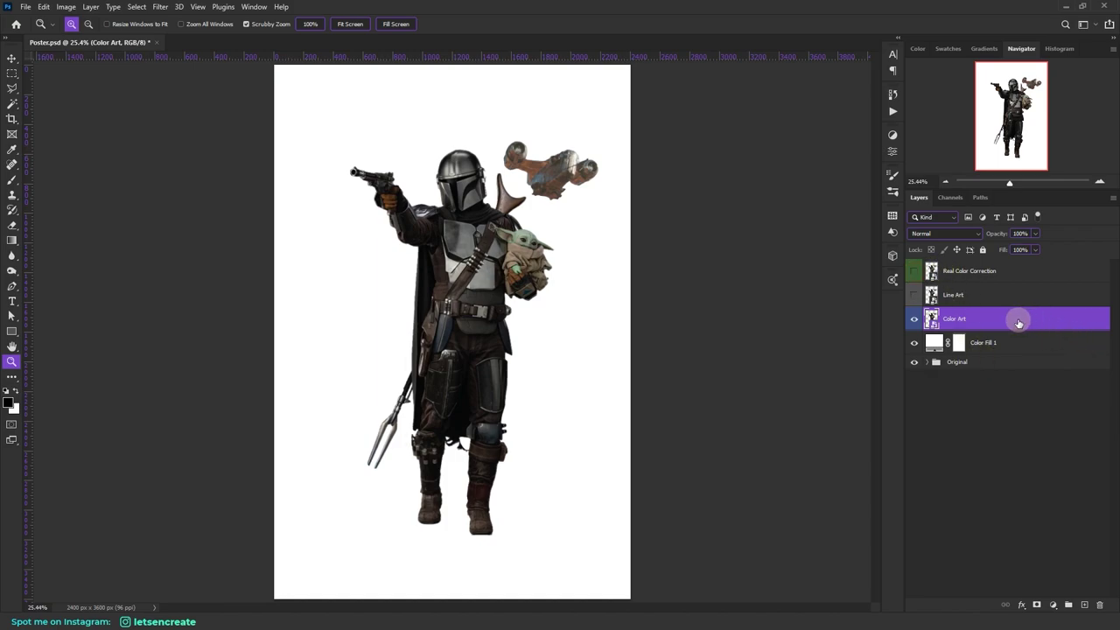
{"action": "left_click", "coordinate": [915, 365]}
Step: Apply the Filter Gallery's Cutout effect to the Color Art layer with Number of Levels 8, Edge Simplicity 4 and Edge Fidelity 2
{"action": "left_click", "coordinate": [995, 324]}
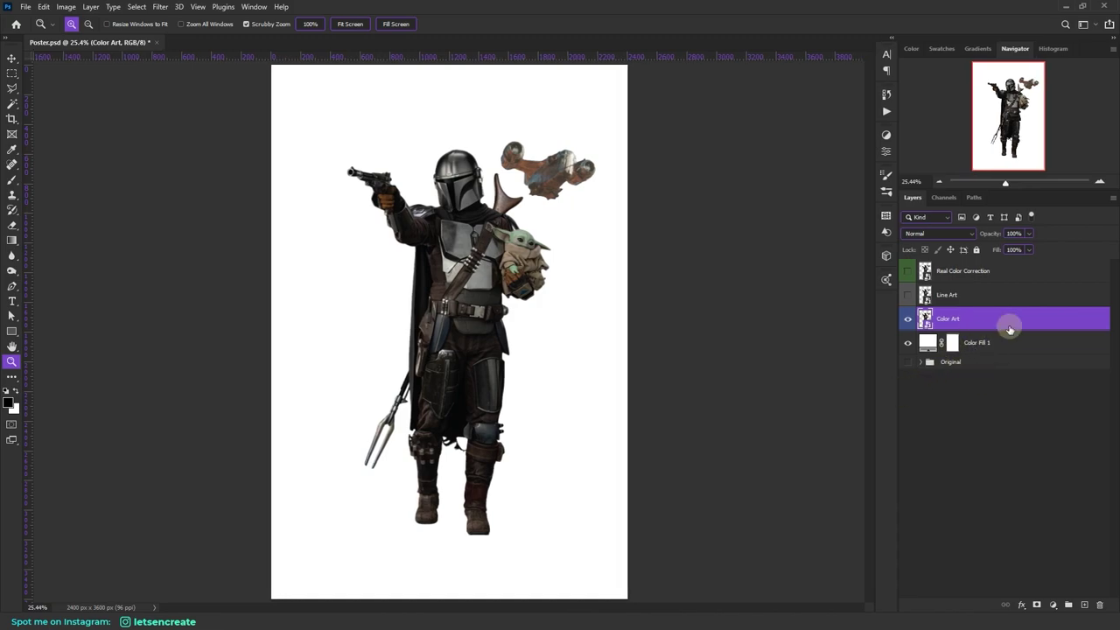
{"action": "left_click", "coordinate": [160, 7]}
{"action": "left_click", "coordinate": [172, 74]}
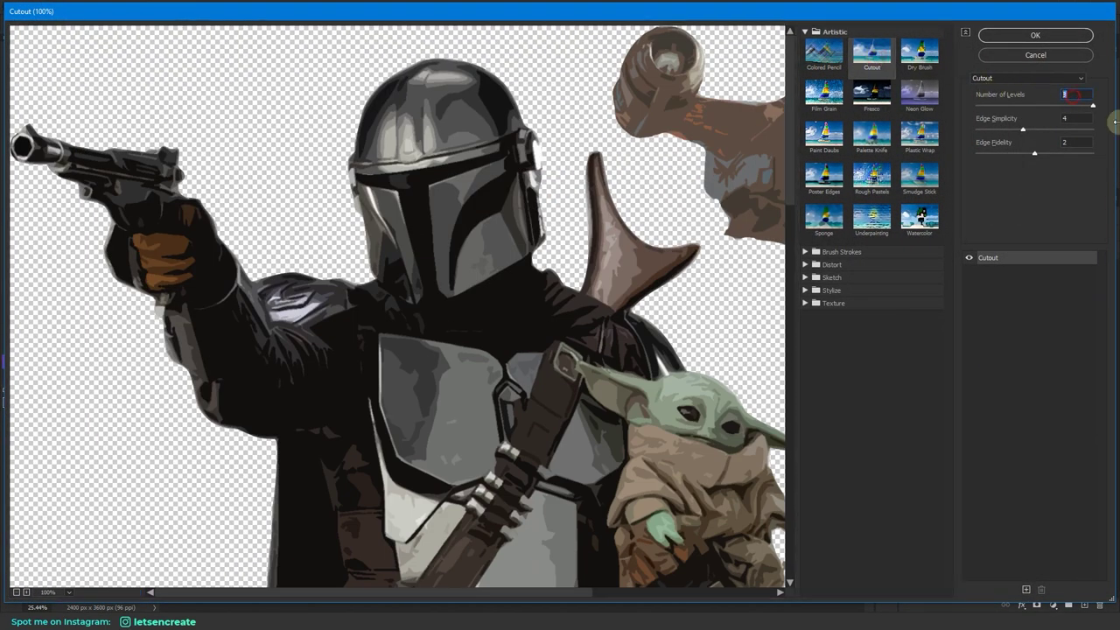
{"action": "left_click", "coordinate": [1073, 96]}
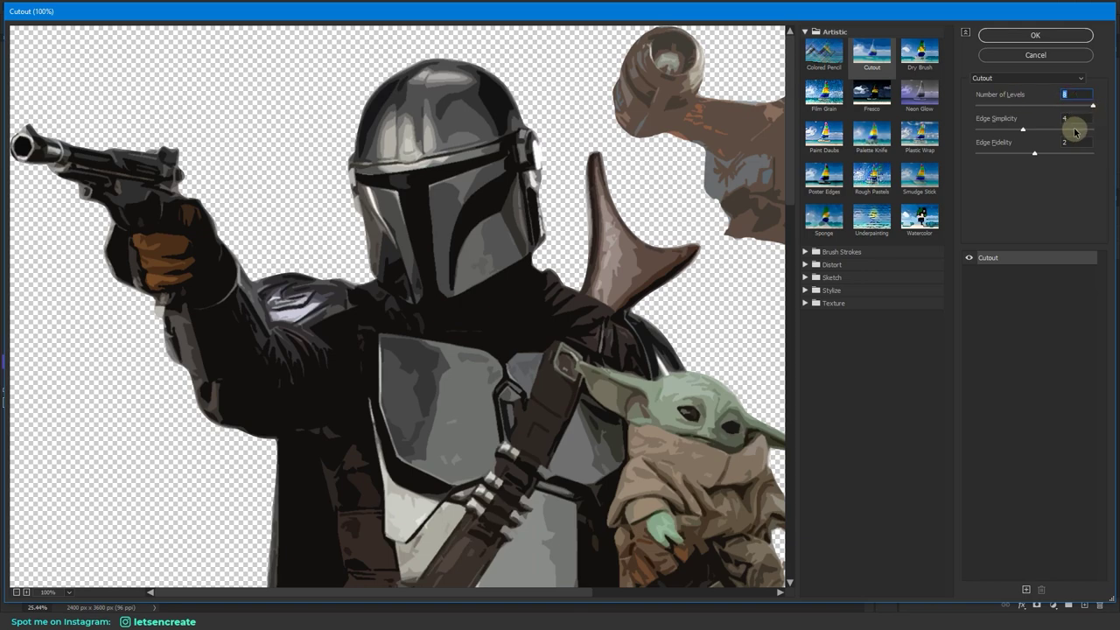
{"action": "left_click", "coordinate": [1074, 120]}
{"action": "left_click", "coordinate": [1075, 143]}
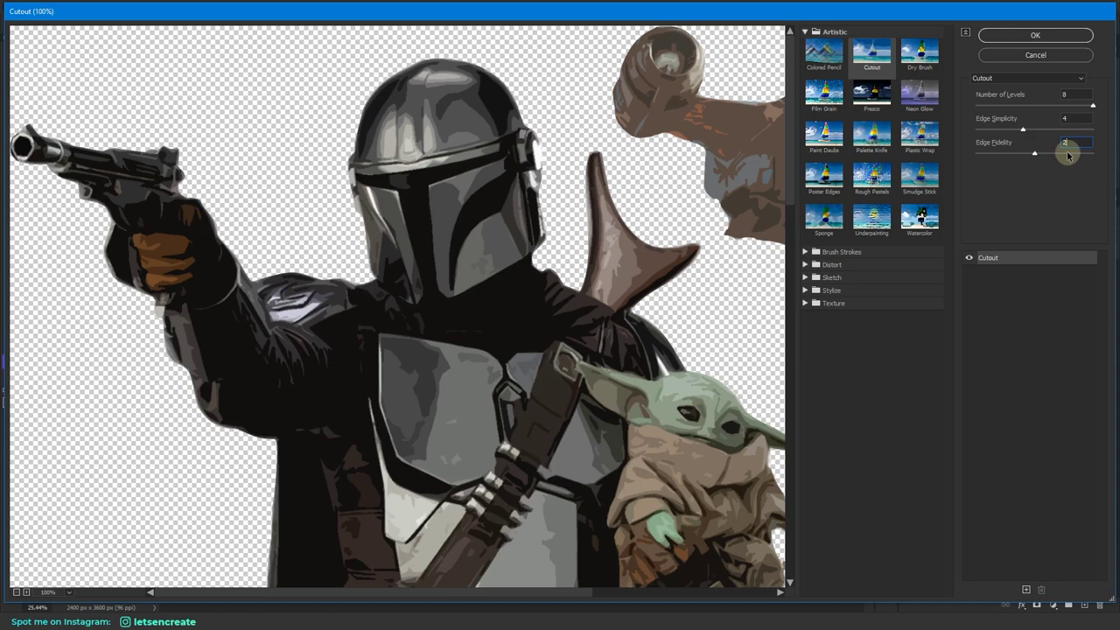
{"action": "left_click", "coordinate": [1021, 35]}
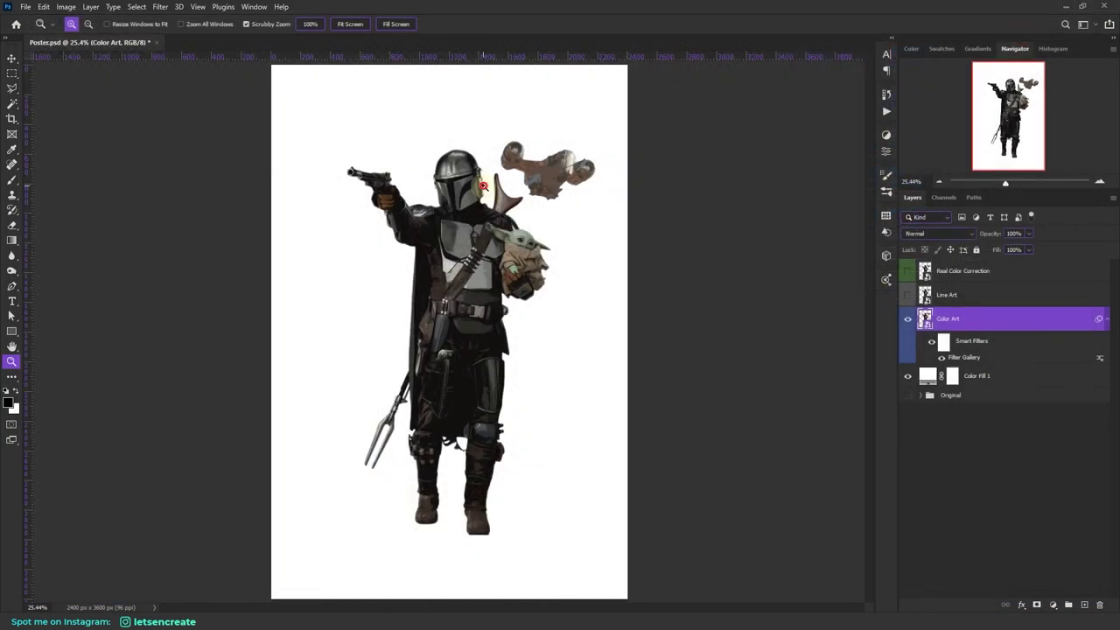
Step: Open the Oil Paint filter on the Color Art layer and set Stylization, Cleanliness and Scale to 5.0 each
{"action": "left_click_drag", "start_coordinate": [483, 187], "coordinate": [496, 179]}
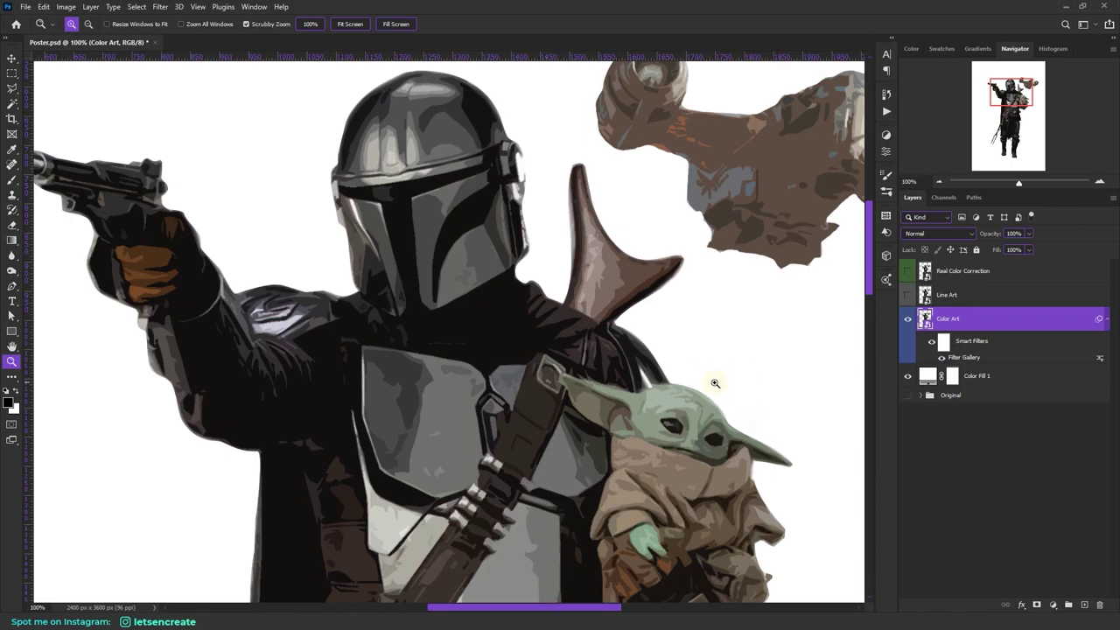
{"action": "left_click", "coordinate": [161, 7]}
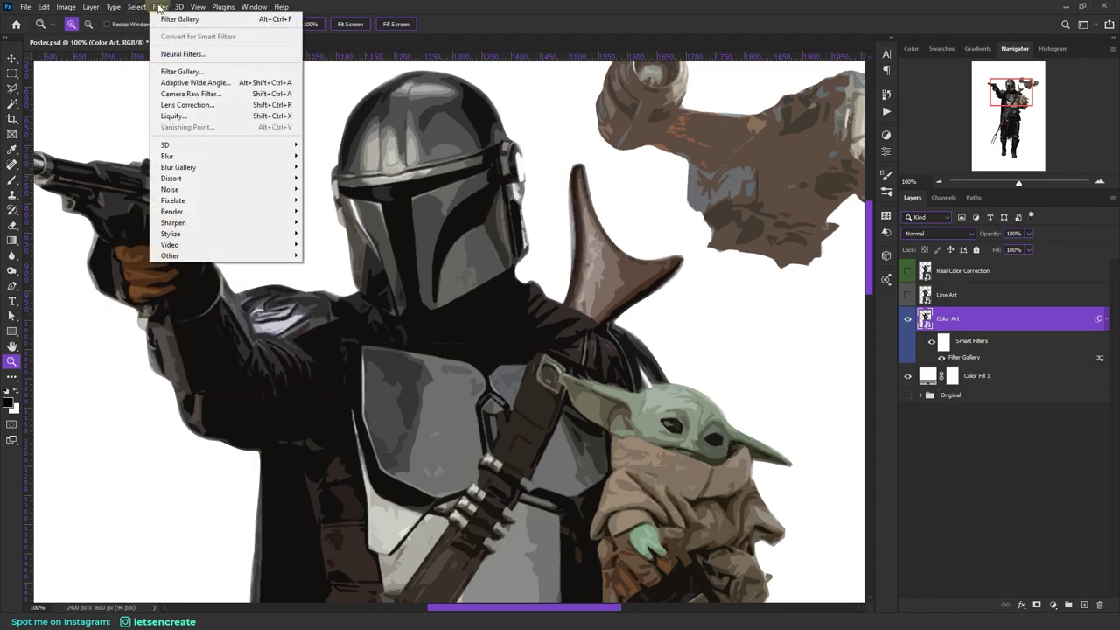
{"action": "mouse_move", "coordinate": [197, 235]}
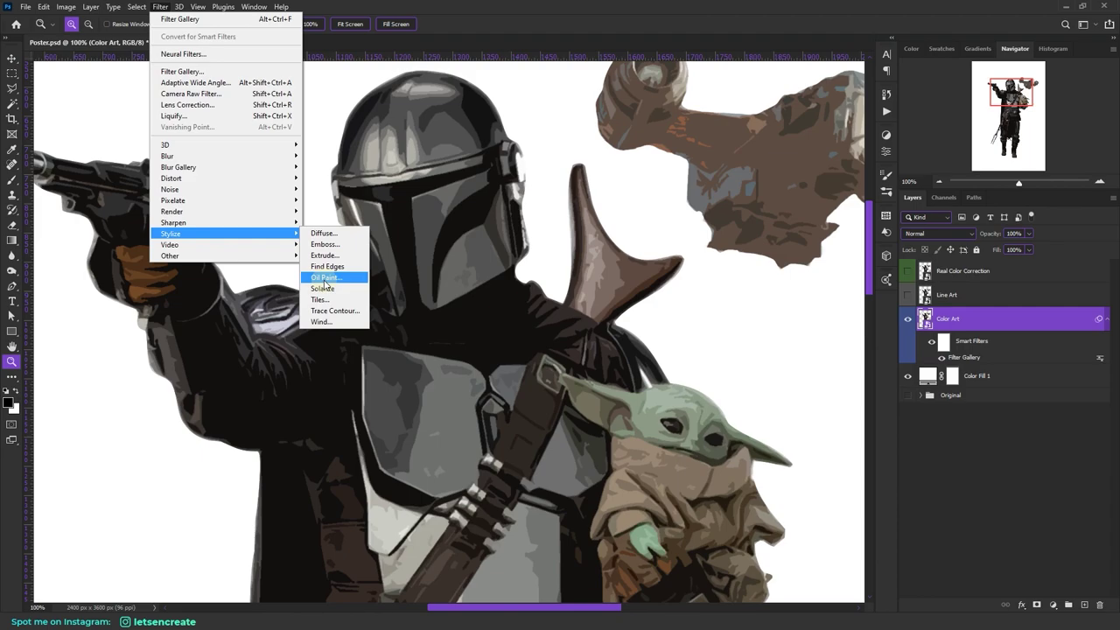
{"action": "left_click", "coordinate": [324, 278]}
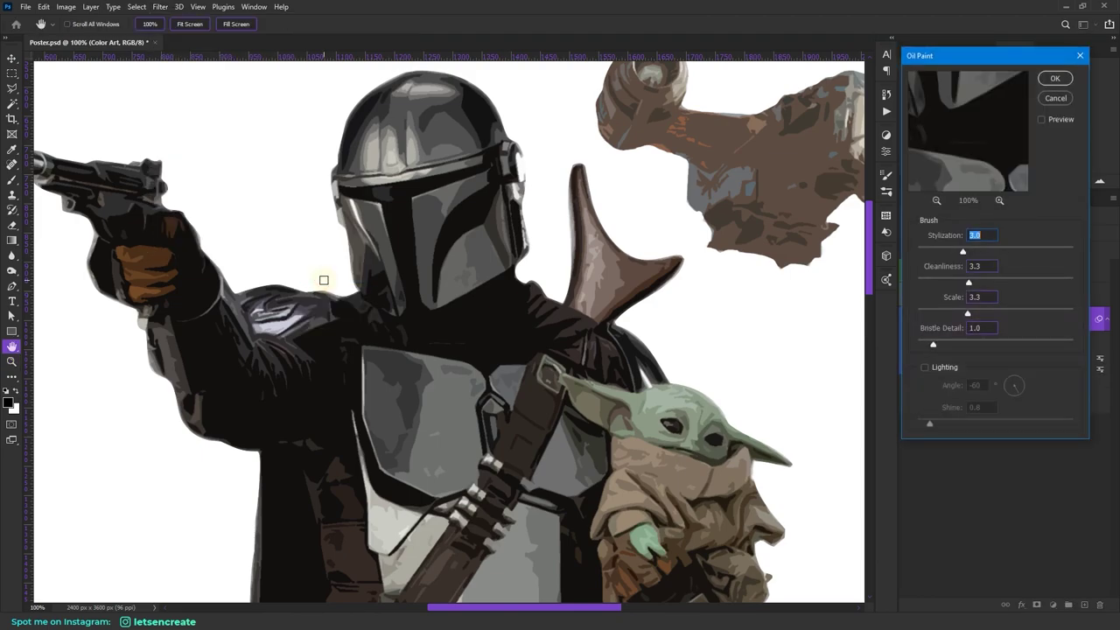
{"action": "left_click", "coordinate": [792, 189]}
{"action": "left_click_drag", "start_coordinate": [962, 253], "coordinate": [993, 252]}
{"action": "left_click", "coordinate": [968, 280]}
{"action": "type", "text": "5"}
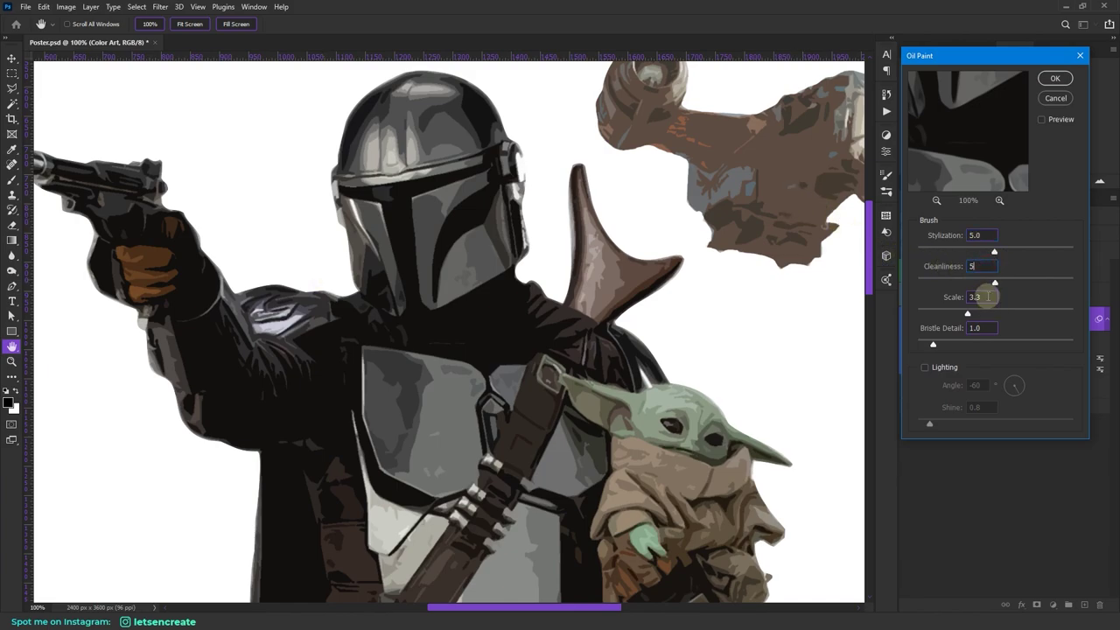
{"action": "left_click", "coordinate": [988, 297]}
{"action": "type", "text": "5"}
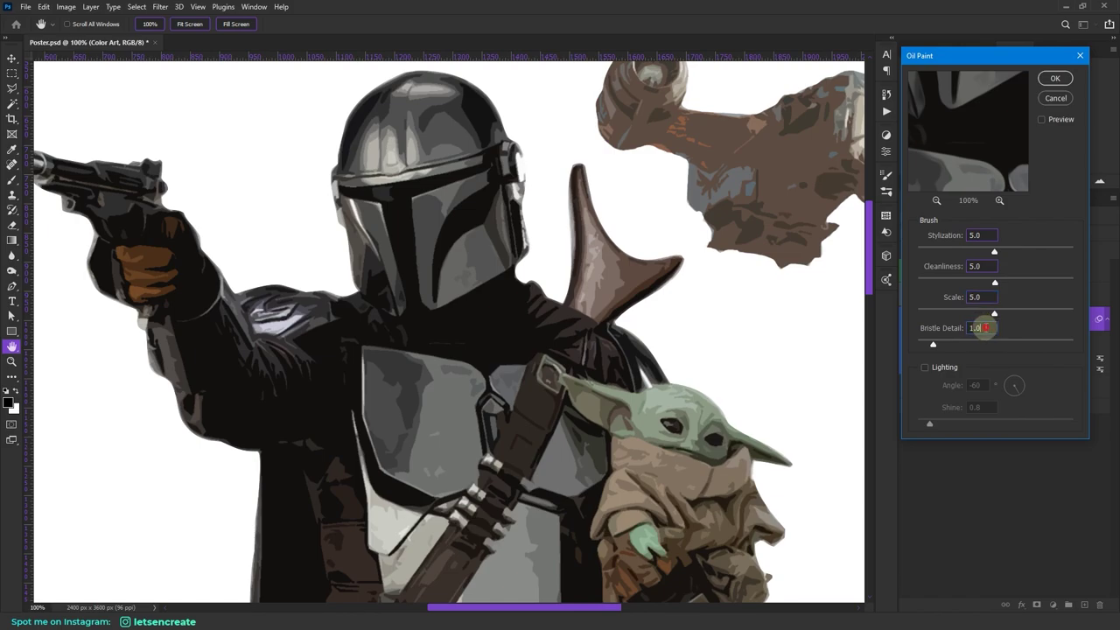
Step: Apply the Oil Paint filter with Bristle Detail 1.0 and Lighting off
{"action": "left_click", "coordinate": [984, 327]}
{"action": "left_click", "coordinate": [923, 368]}
{"action": "left_click", "coordinate": [923, 367]}
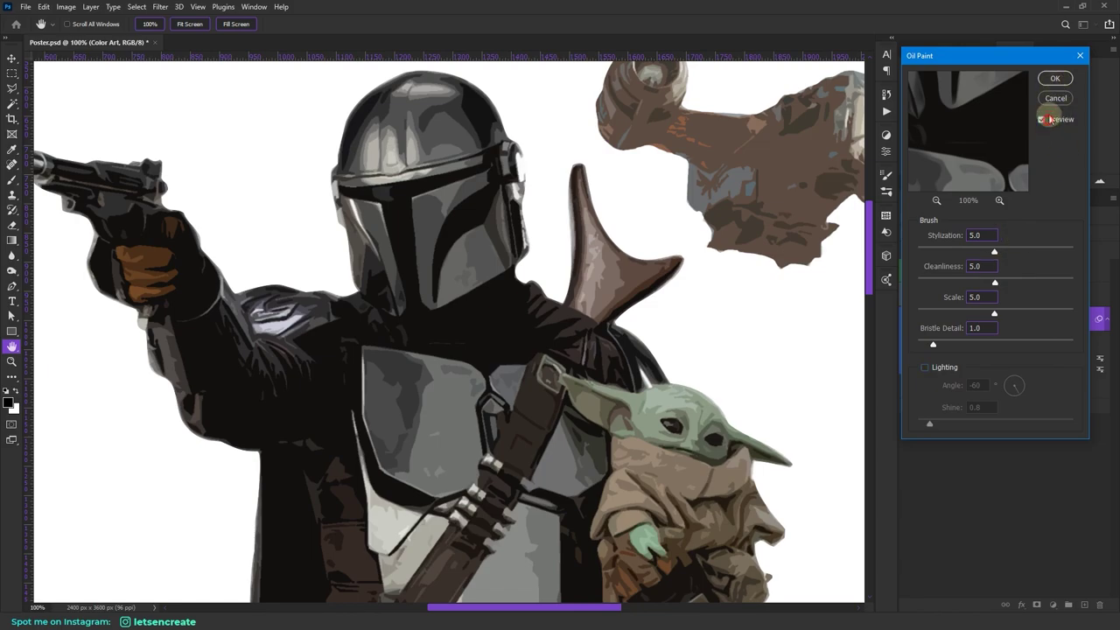
{"action": "left_click", "coordinate": [1054, 79]}
{"action": "key", "text": "z"}
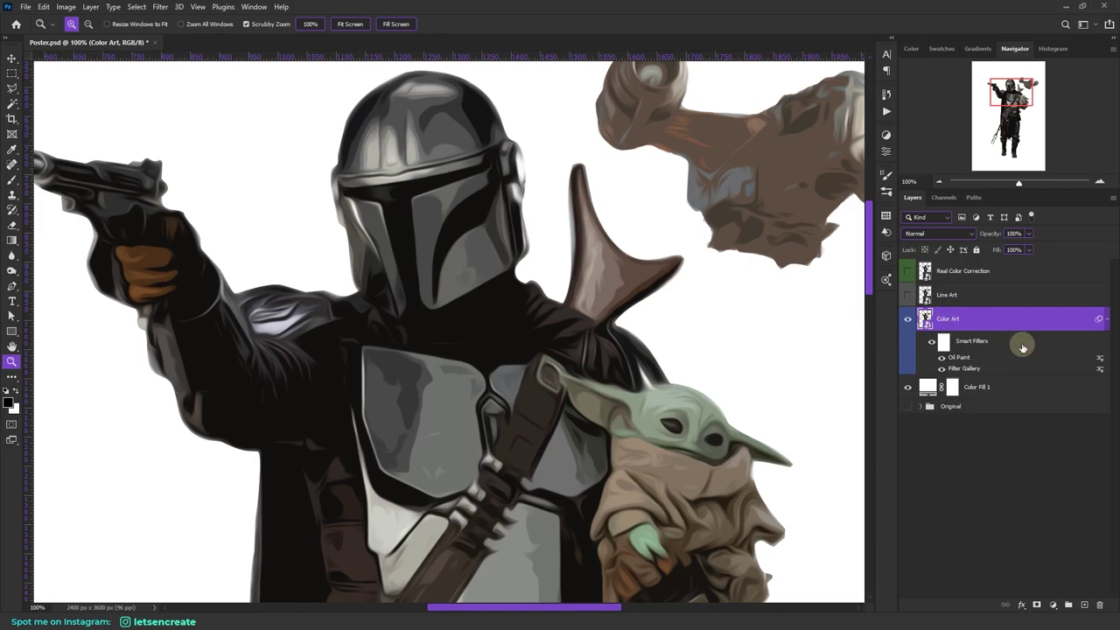
Step: Apply a Vibrance adjustment of +100 to the Color Art layer
{"action": "left_click", "coordinate": [68, 6]}
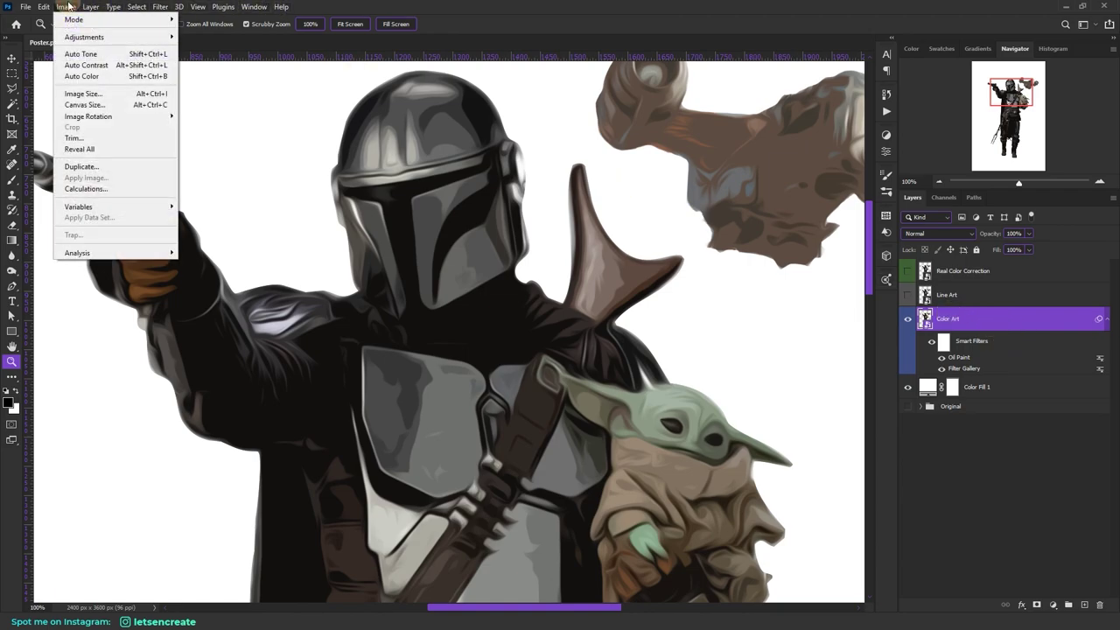
{"action": "mouse_move", "coordinate": [79, 37]}
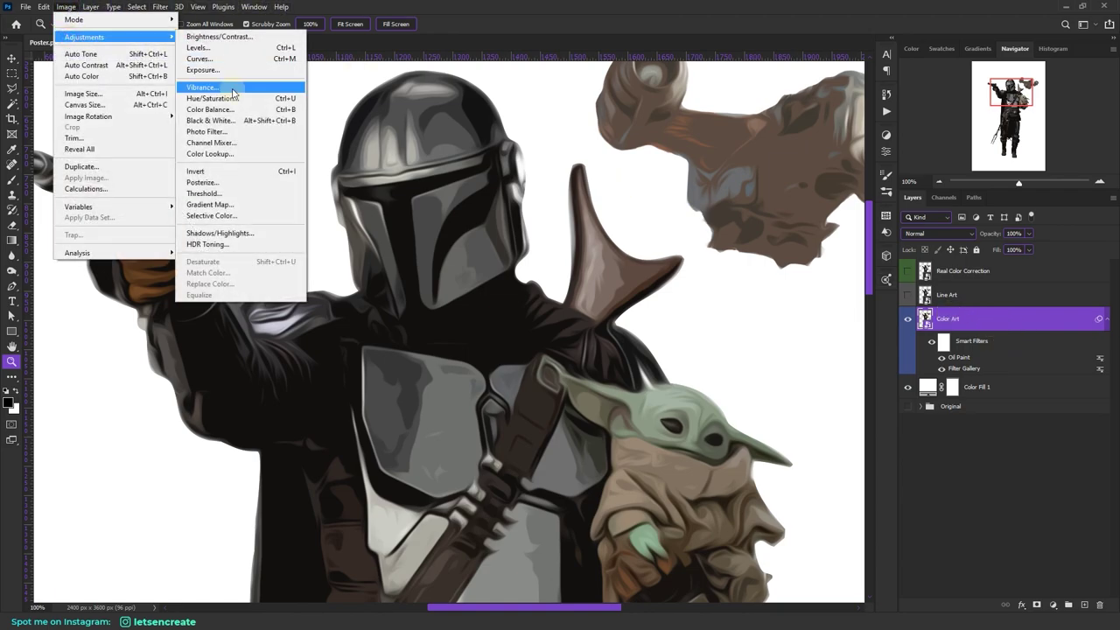
{"action": "left_click", "coordinate": [232, 88]}
{"action": "type", "text": "100"}
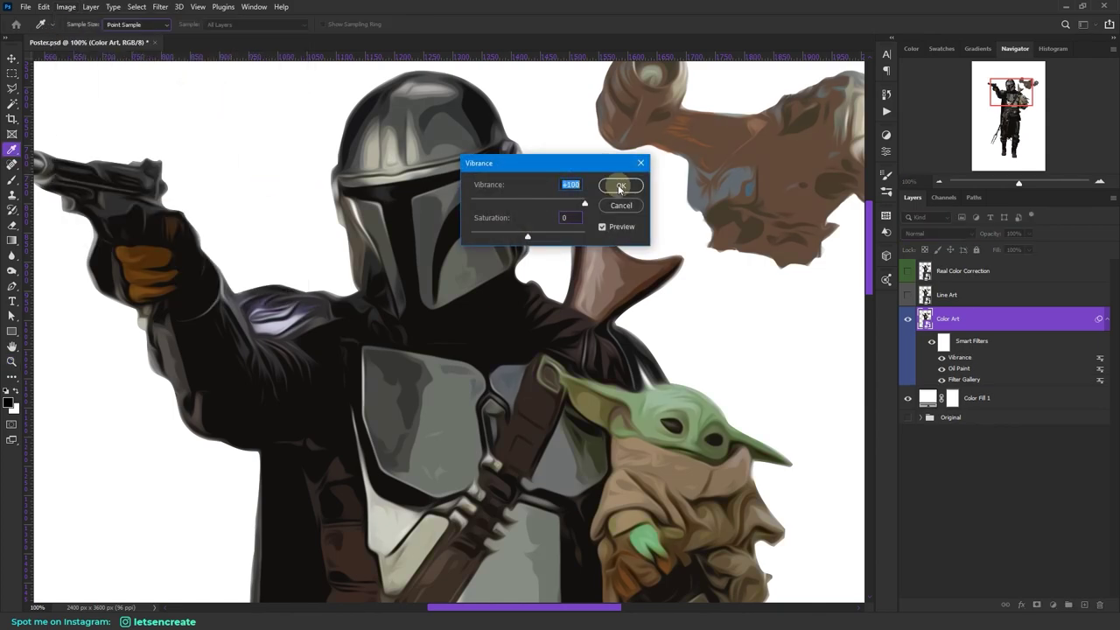
{"action": "left_click", "coordinate": [620, 187]}
{"action": "key", "text": "z"}
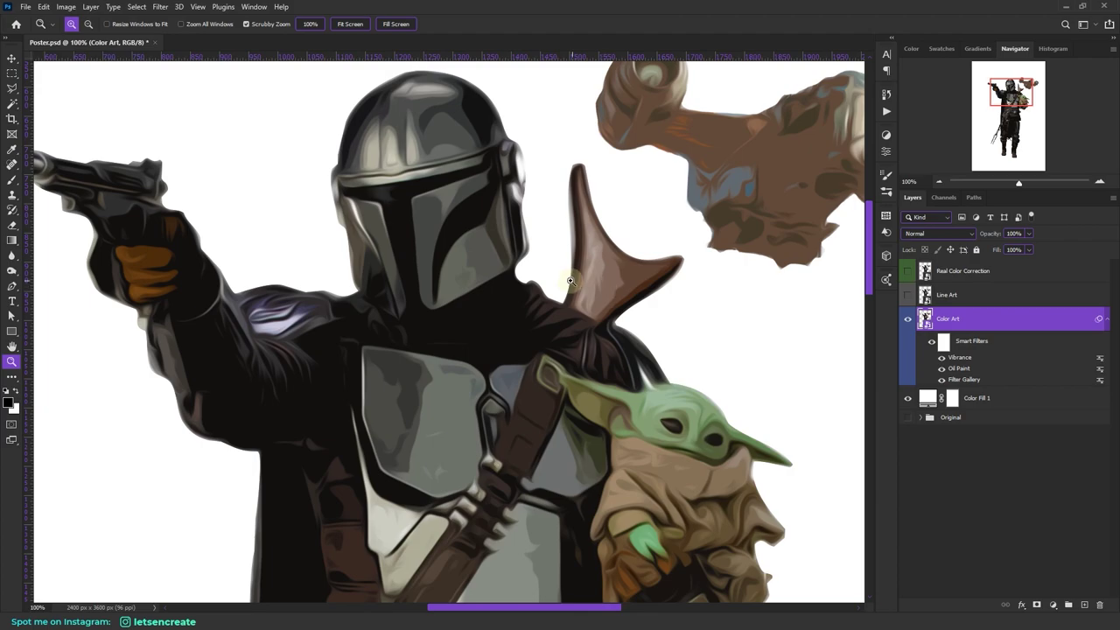
Step: Apply a Brightness/Contrast adjustment to the Color Art layer with Brightness 50 and Contrast -15
{"action": "left_click", "coordinate": [67, 7]}
{"action": "mouse_move", "coordinate": [87, 38]}
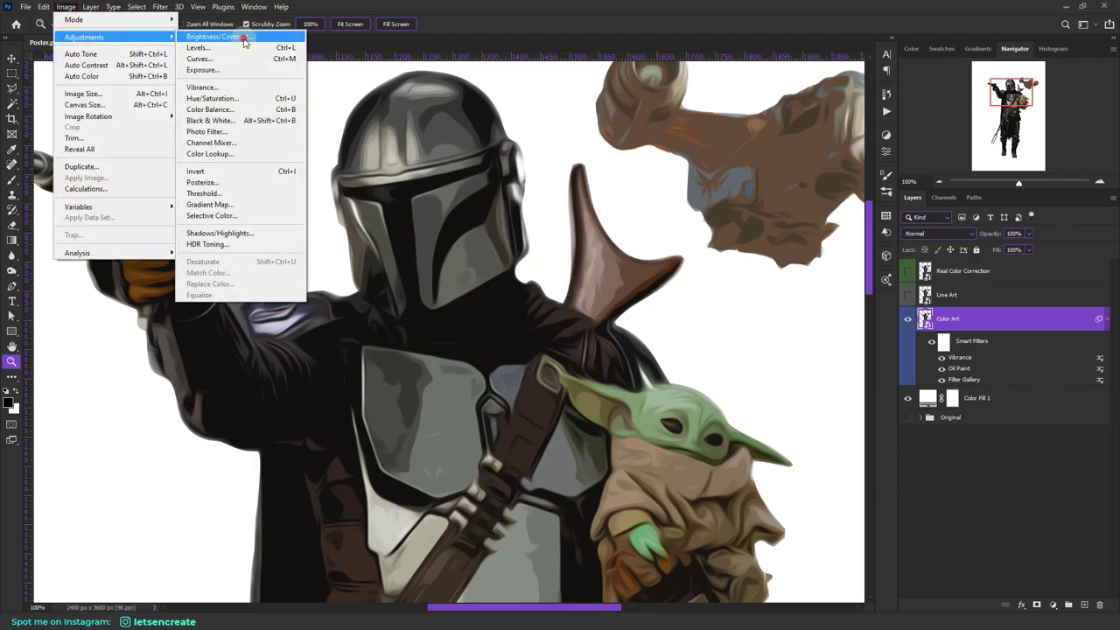
{"action": "left_click", "coordinate": [246, 38]}
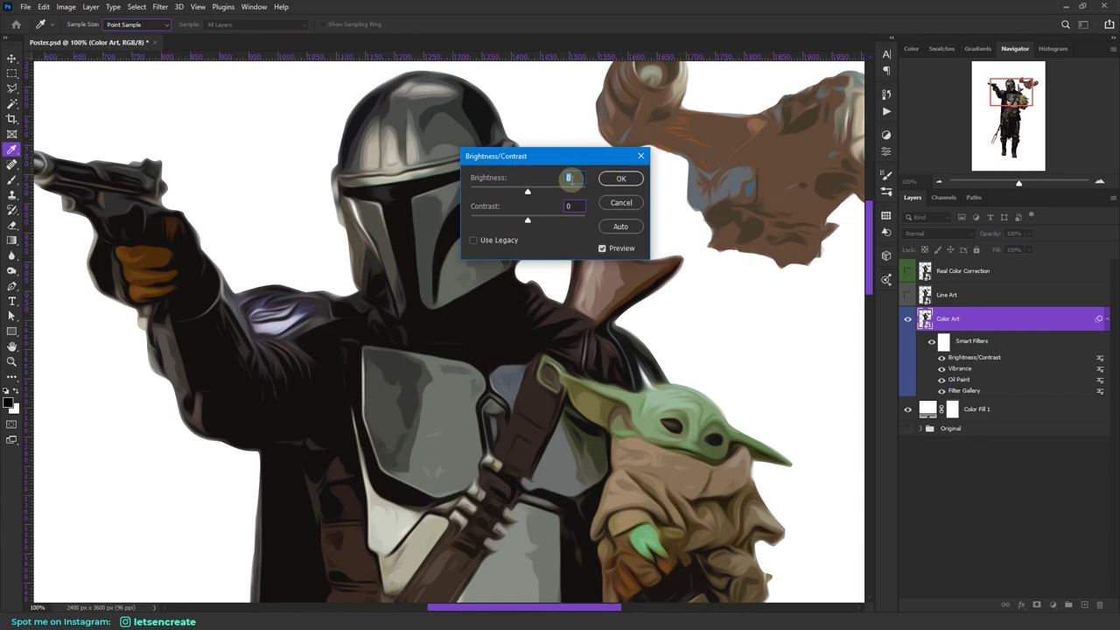
{"action": "type", "text": "50"}
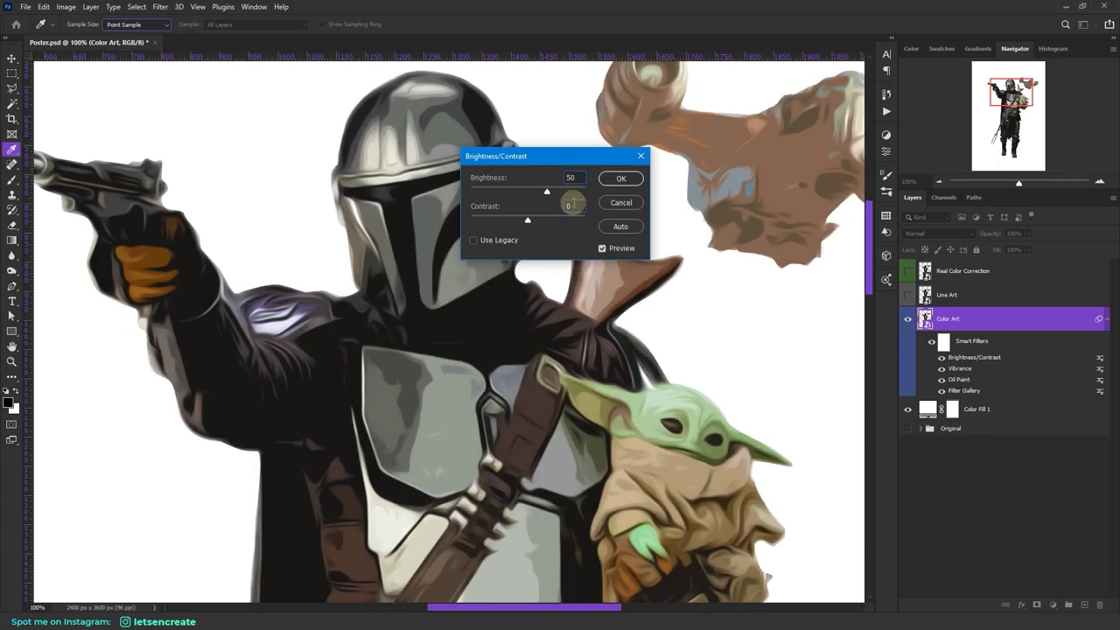
{"action": "type", "text": "-15"}
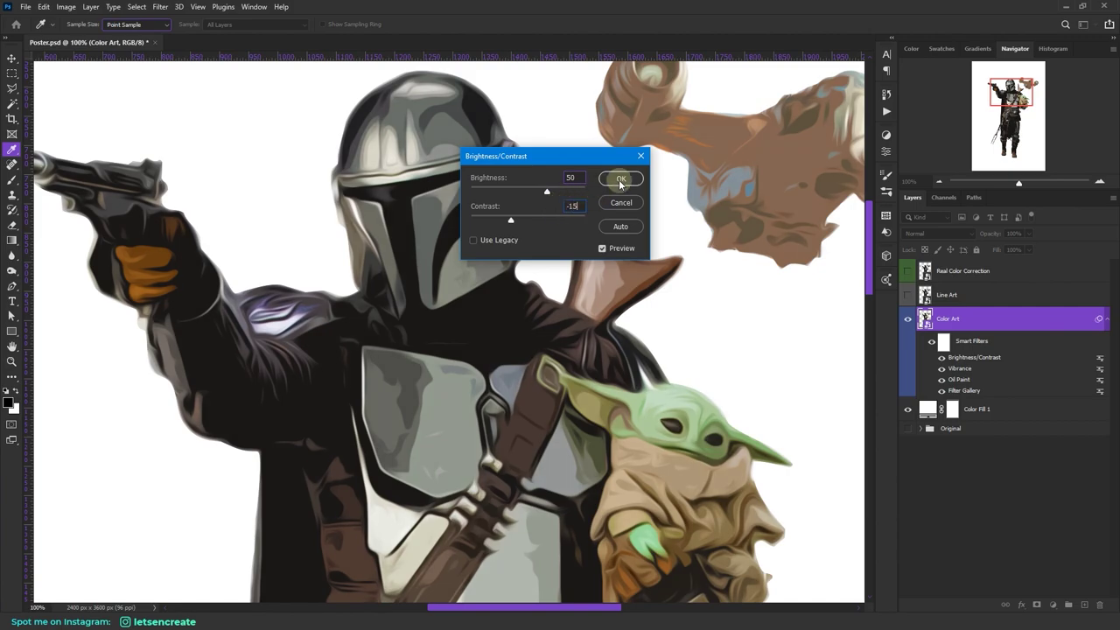
{"action": "left_click", "coordinate": [620, 178]}
{"action": "key", "text": "z"}
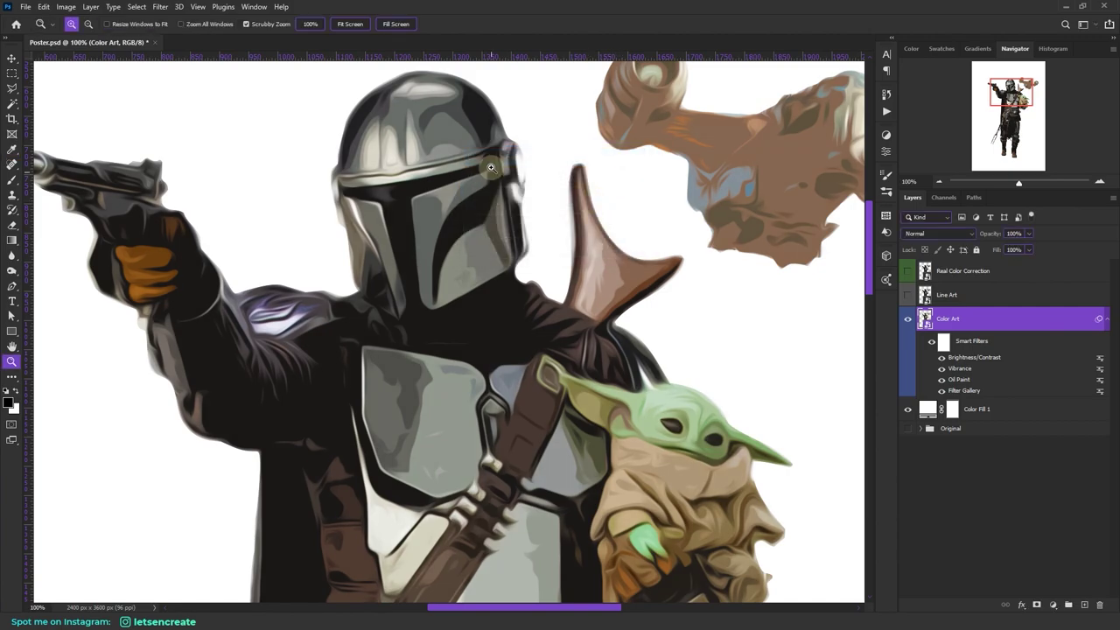
Step: Apply a Shadows/Highlights adjustment to the Color Art layer with the Shadows amount at 50%
{"action": "left_click", "coordinate": [65, 7]}
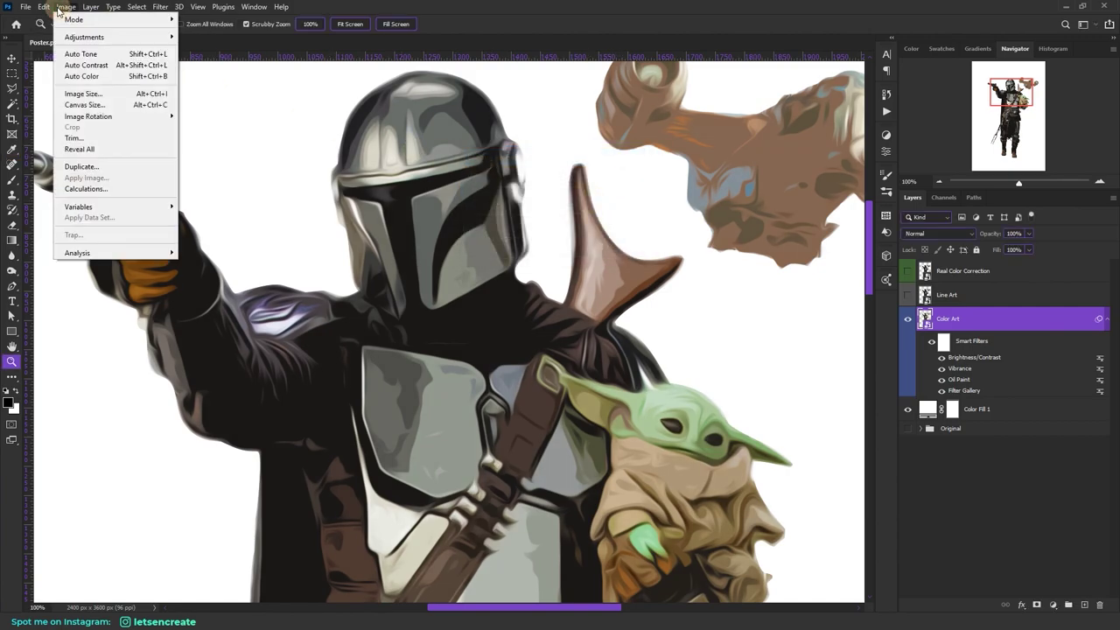
{"action": "mouse_move", "coordinate": [96, 37]}
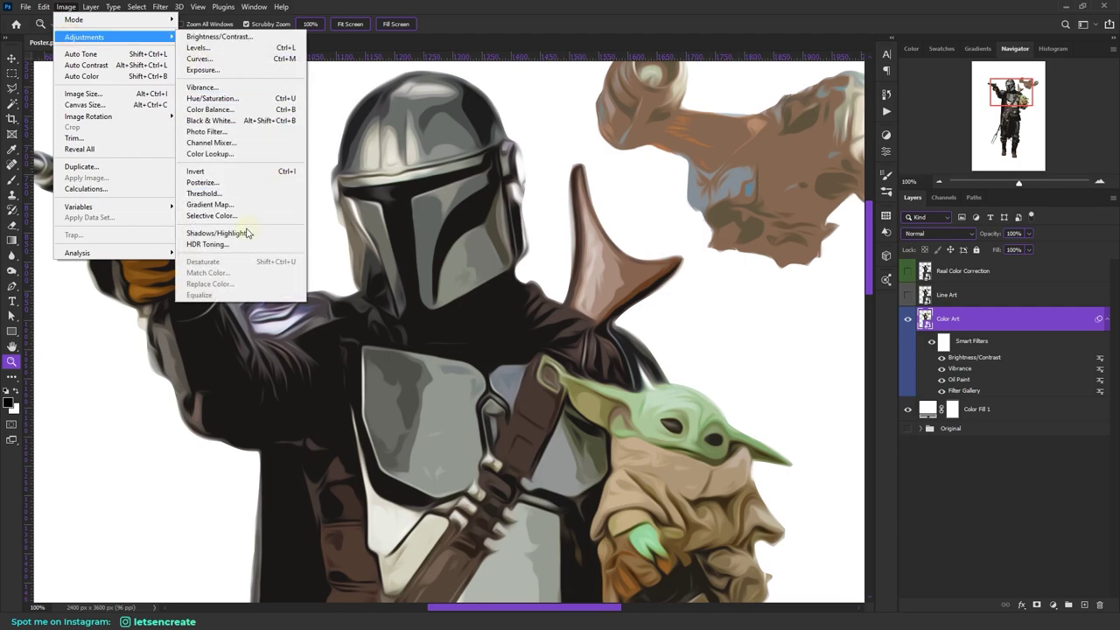
{"action": "left_click", "coordinate": [218, 233]}
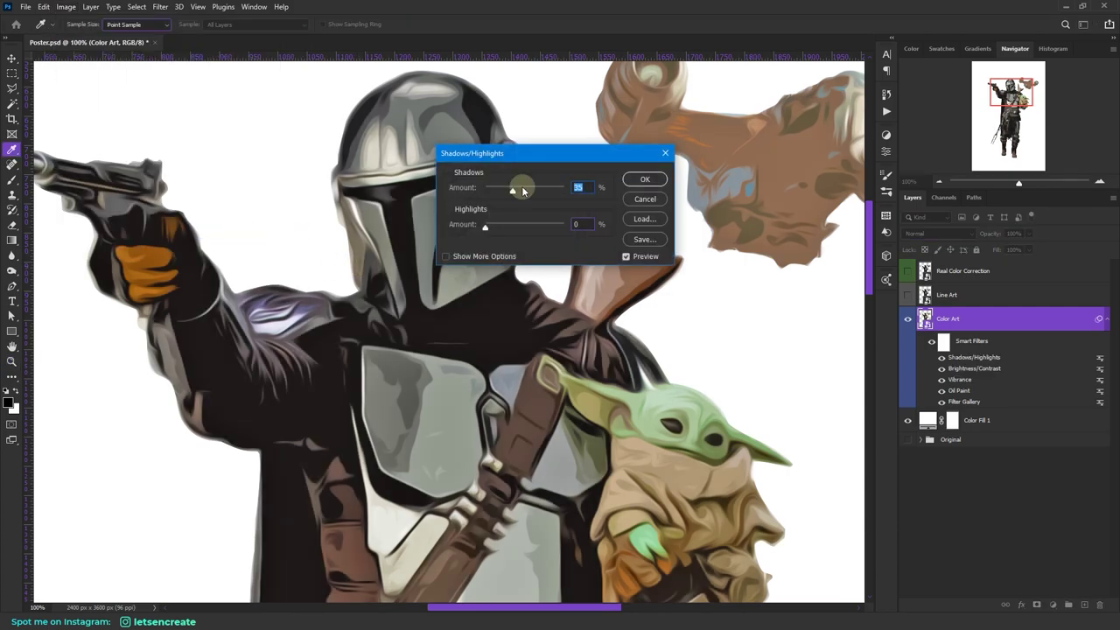
{"action": "type", "text": "50"}
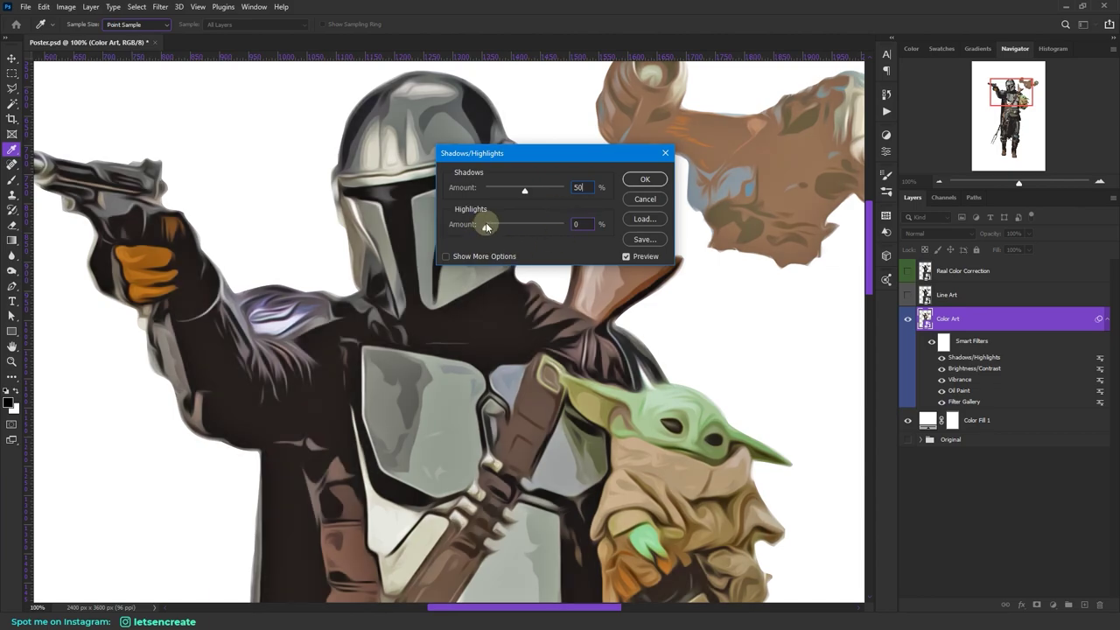
{"action": "left_click", "coordinate": [582, 225]}
{"action": "left_click", "coordinate": [645, 180]}
{"action": "key", "text": "z"}
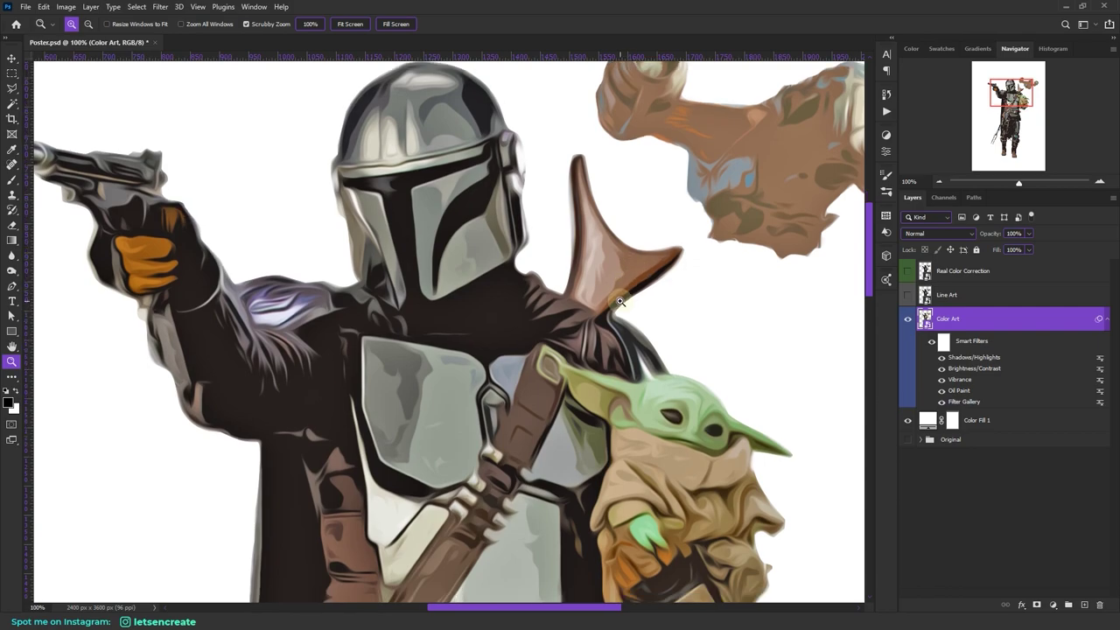
Step: Add a second Vibrance adjustment to the Color Art layer, raising only Vibrance
{"action": "left_click", "coordinate": [66, 7]}
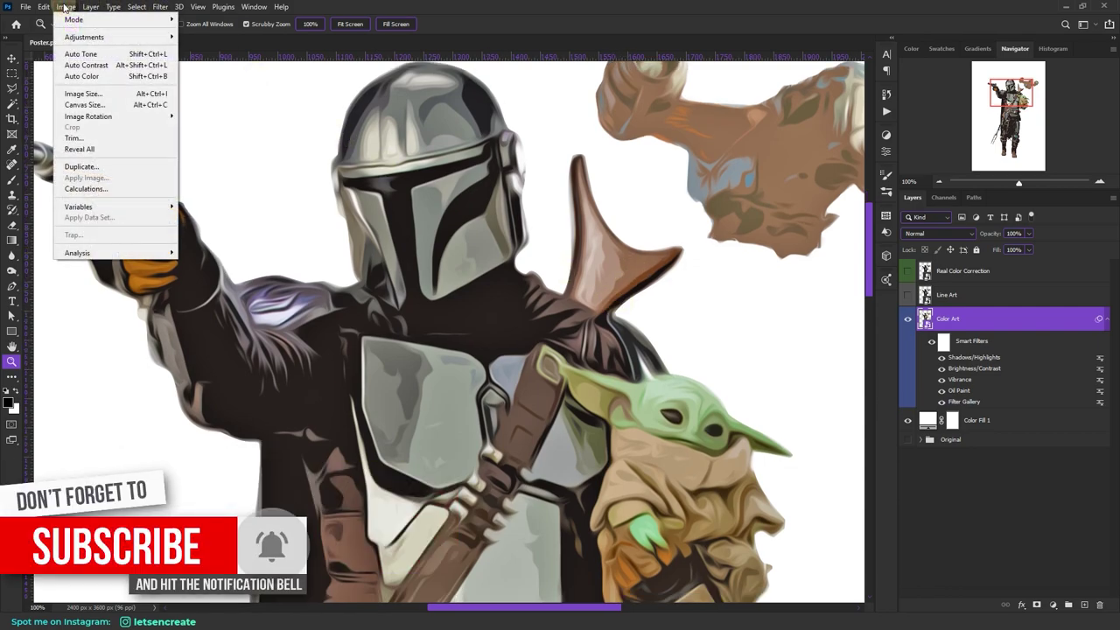
{"action": "mouse_move", "coordinate": [80, 40]}
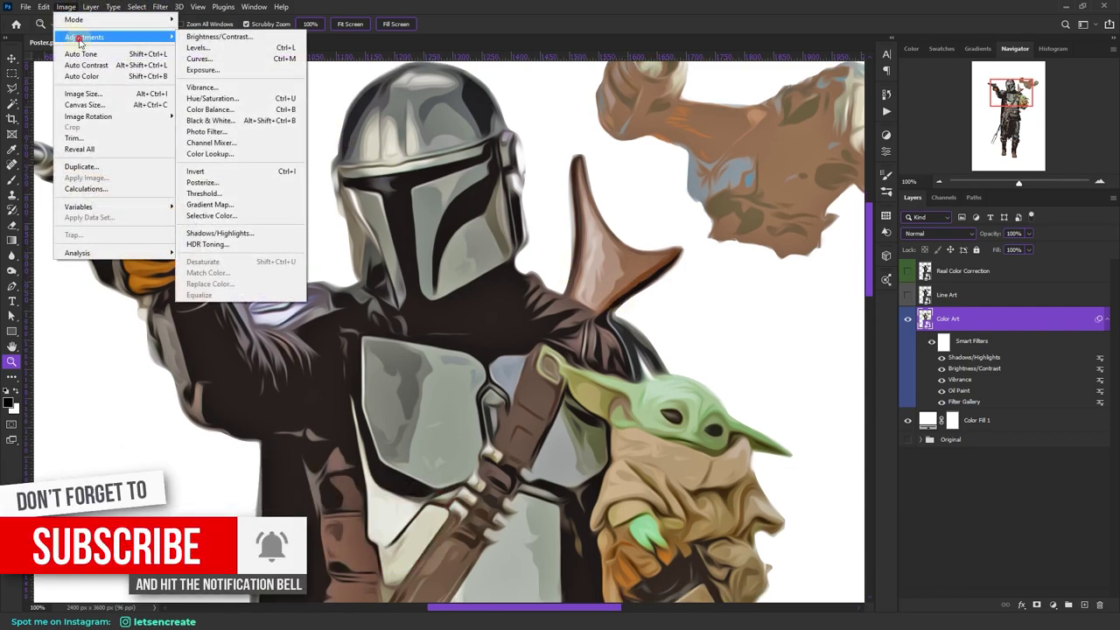
{"action": "left_click", "coordinate": [236, 90]}
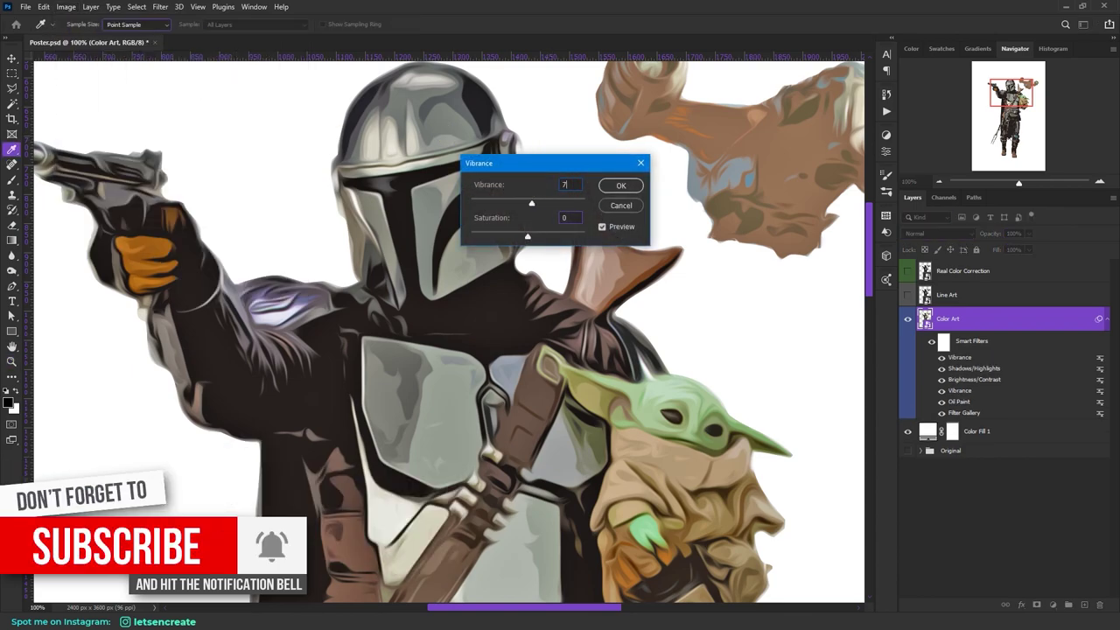
{"action": "left_click", "coordinate": [620, 184]}
{"action": "key", "text": "z"}
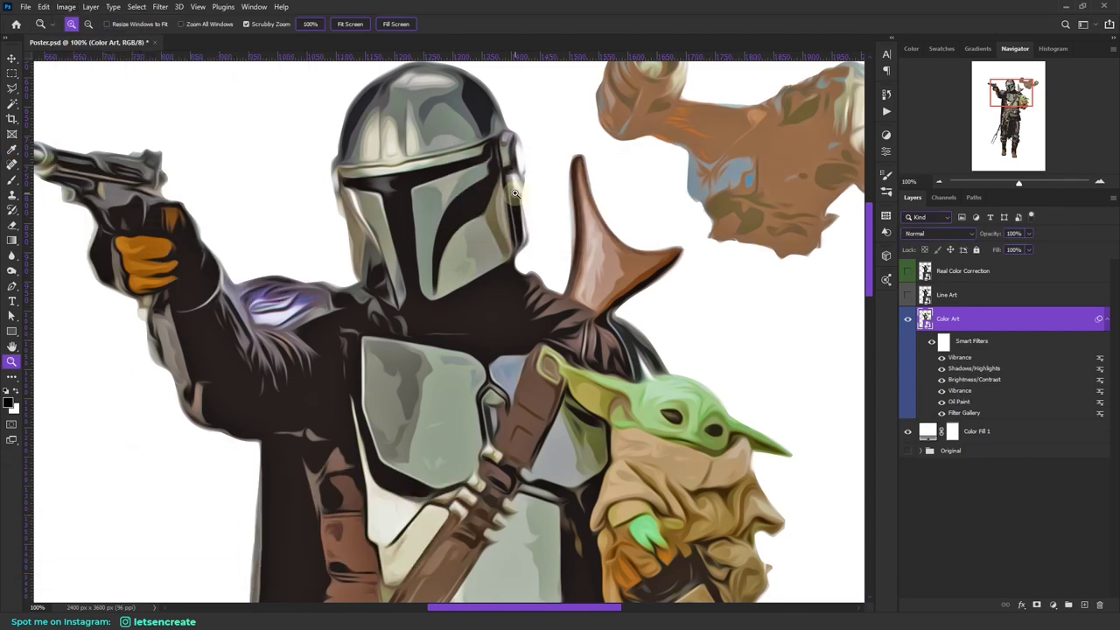
Step: Sharpen the Color Art layer with Unsharp Mask using Amount 500%, Radius 1.0 pixels and Threshold 0 levels
{"action": "left_click", "coordinate": [160, 7]}
{"action": "mouse_move", "coordinate": [207, 224]}
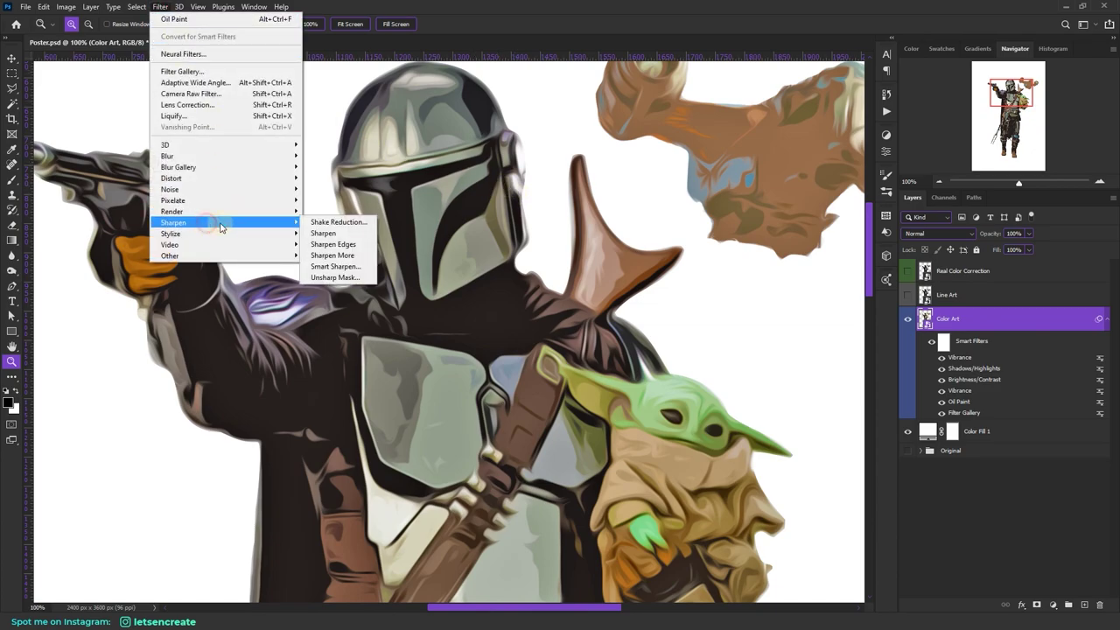
{"action": "left_click", "coordinate": [340, 278]}
{"action": "left_click_drag", "start_coordinate": [955, 82], "coordinate": [623, 116]}
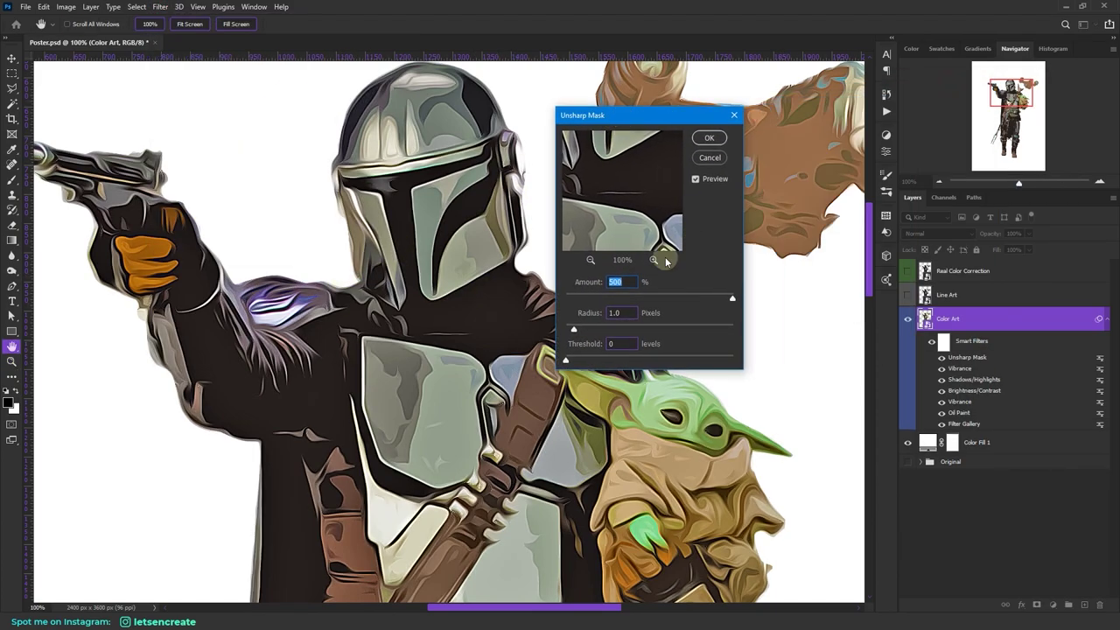
{"action": "left_click", "coordinate": [626, 281]}
{"action": "double_click", "coordinate": [625, 281]}
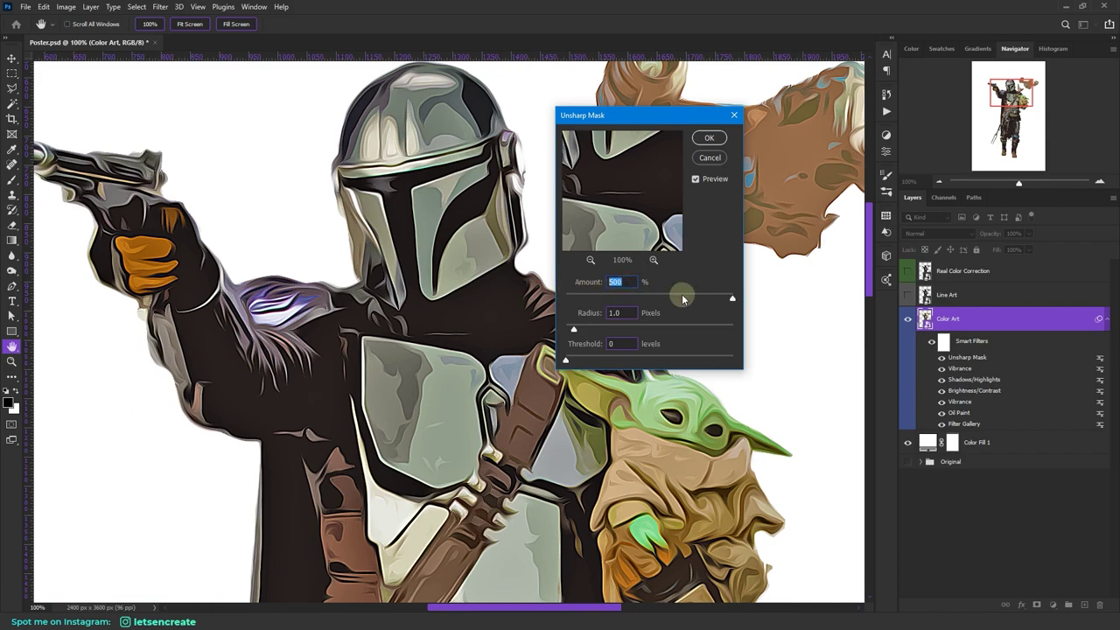
{"action": "double_click", "coordinate": [615, 312]}
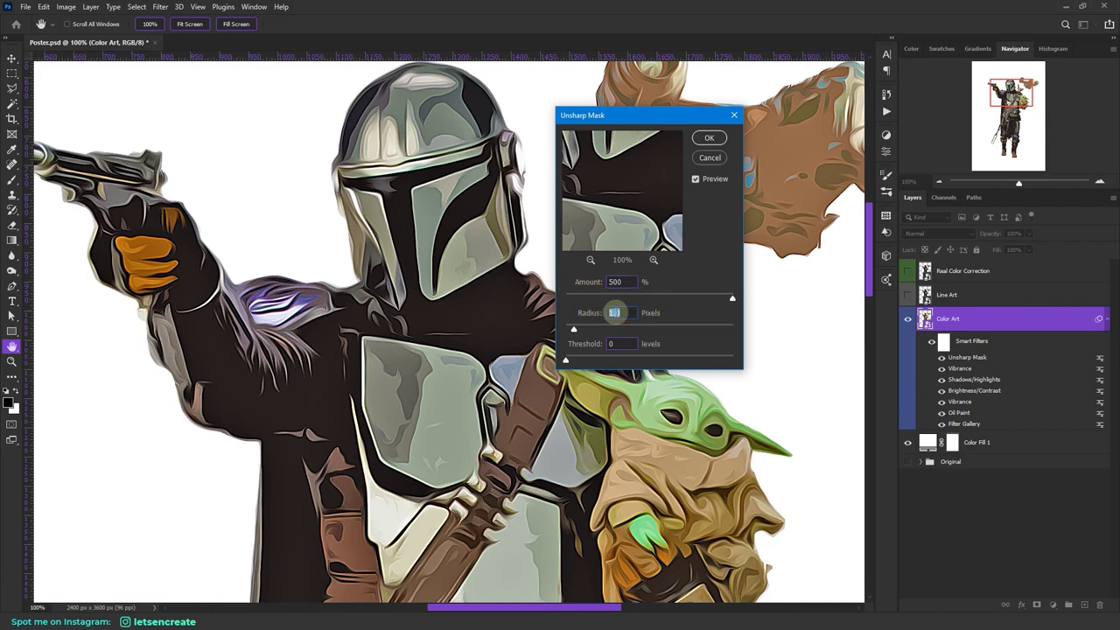
{"action": "double_click", "coordinate": [615, 343]}
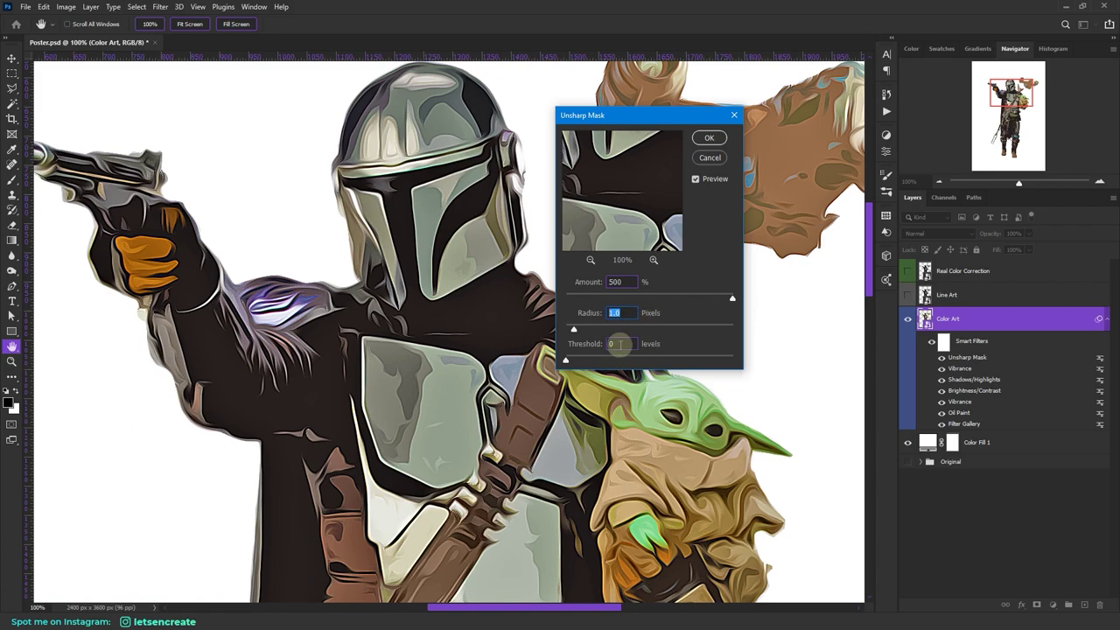
{"action": "left_click", "coordinate": [709, 139]}
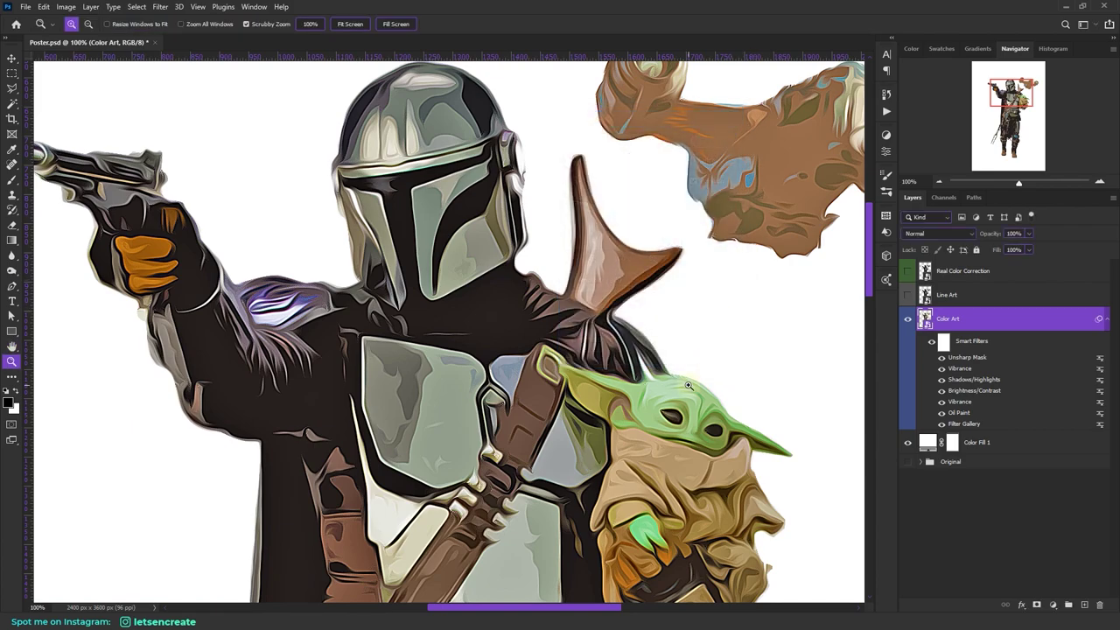
Step: Start a second Oil Paint filter on the Color Art layer with Stylization and Cleanliness set to 2.0 each
{"action": "left_click", "coordinate": [400, 306]}
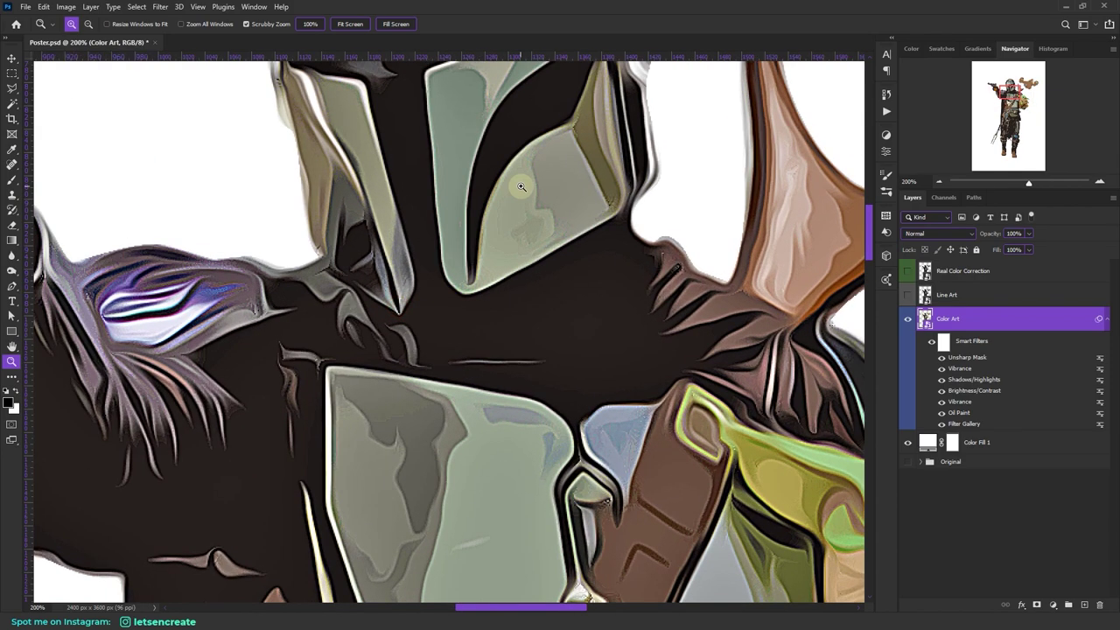
{"action": "scroll", "coordinate": [643, 236], "scroll_direction": "up", "scroll_amount": 2}
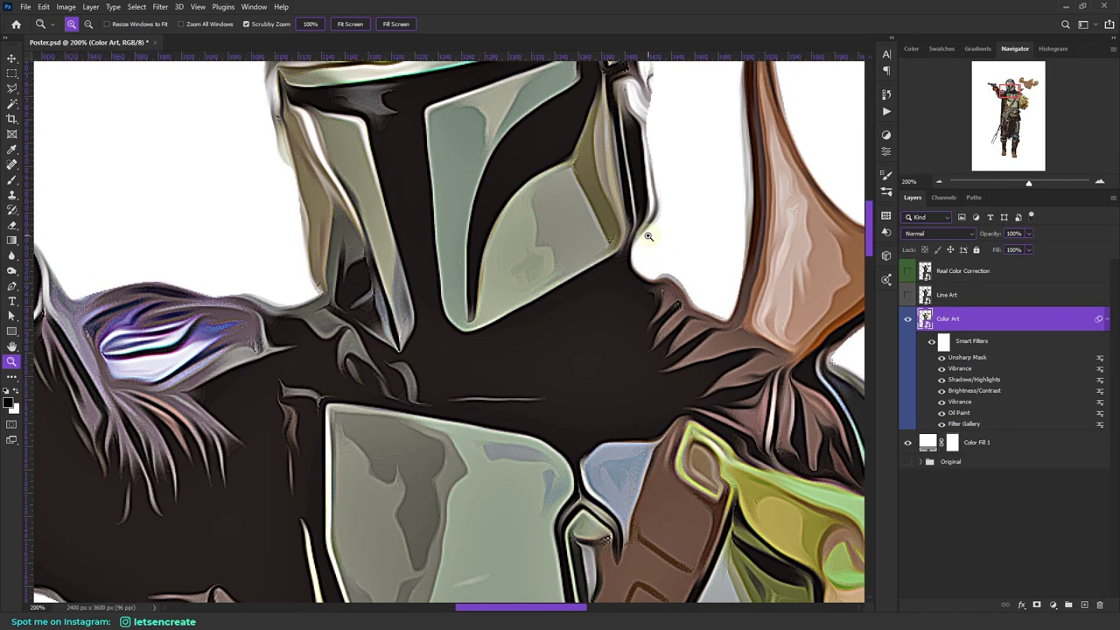
{"action": "left_click", "coordinate": [161, 7]}
{"action": "left_click", "coordinate": [161, 7]}
{"action": "left_click", "coordinate": [161, 7]}
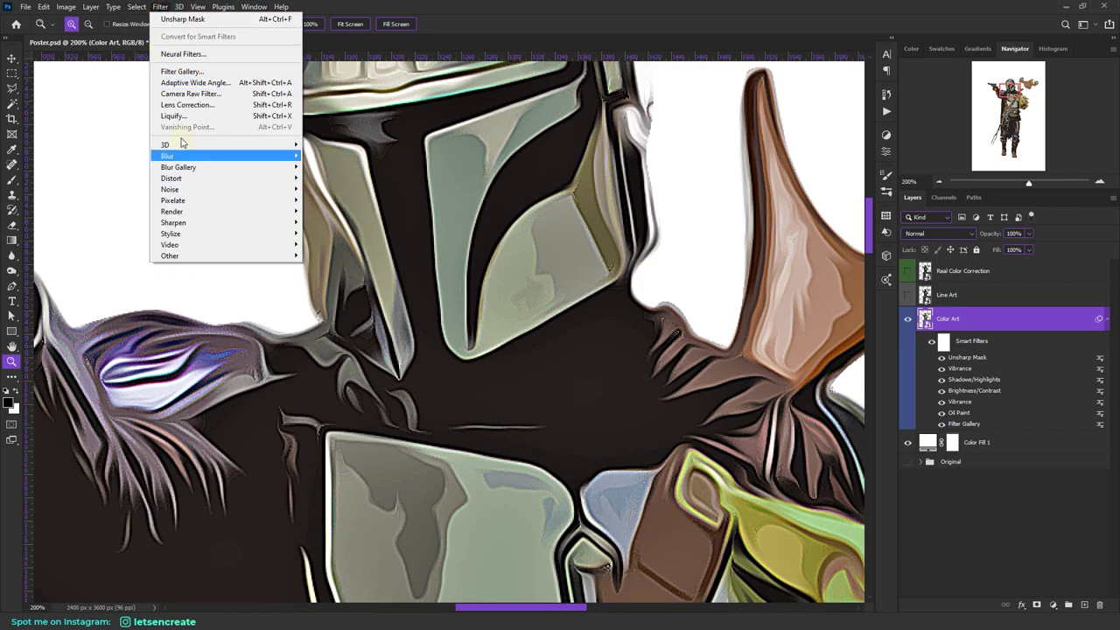
{"action": "mouse_move", "coordinate": [186, 233]}
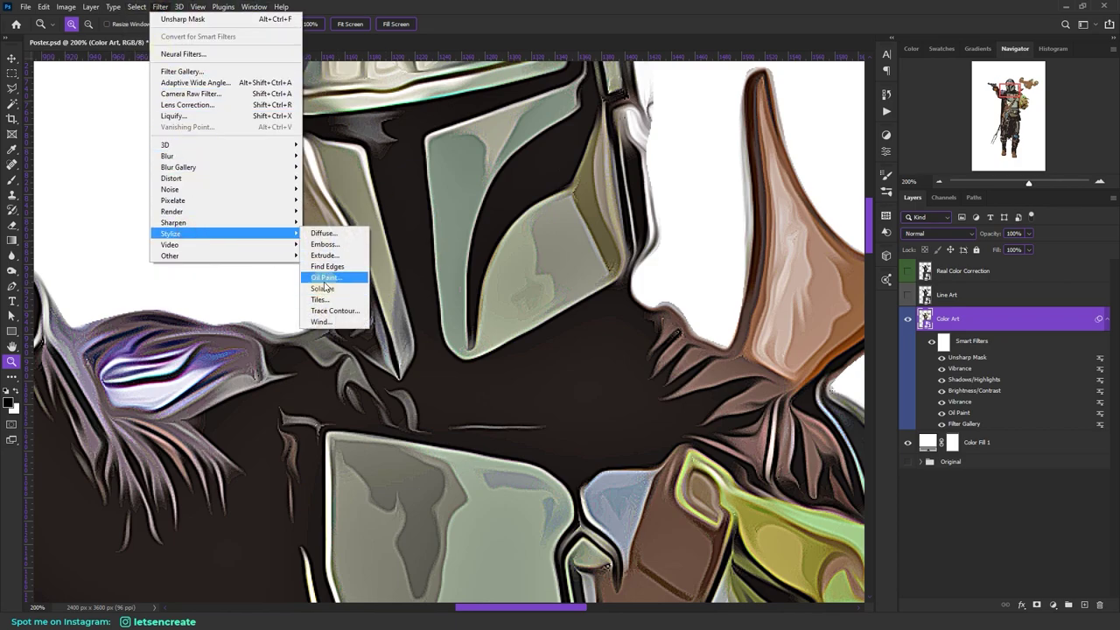
{"action": "left_click", "coordinate": [323, 278]}
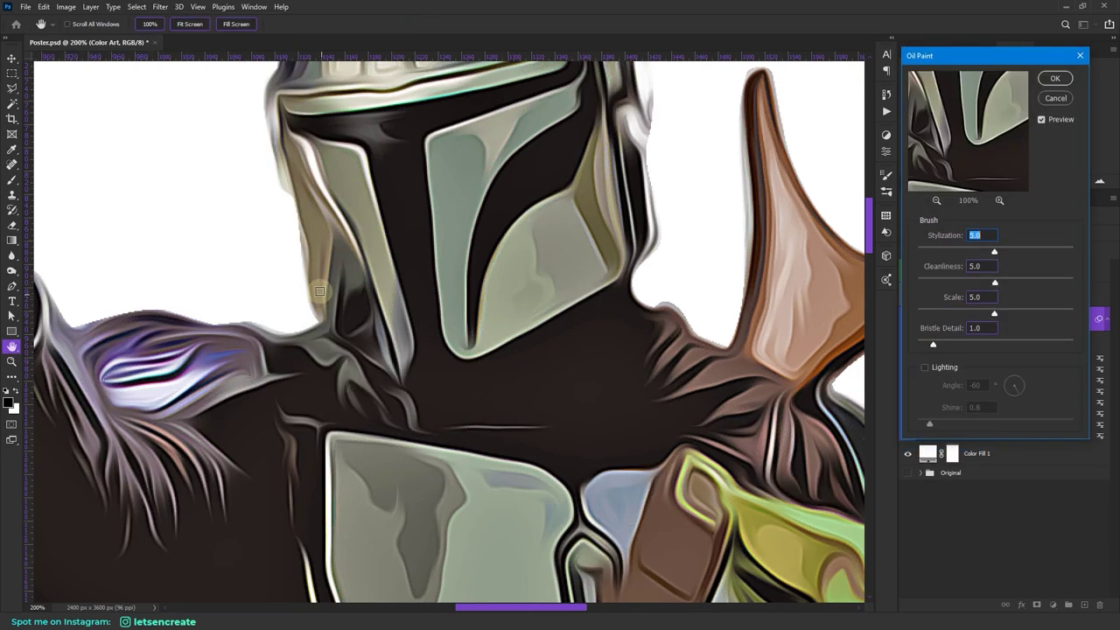
{"action": "type", "text": "2"}
{"action": "double_click", "coordinate": [980, 265]}
{"action": "type", "text": "2"}
{"action": "left_click", "coordinate": [982, 233]}
{"action": "key", "text": "Tab"}
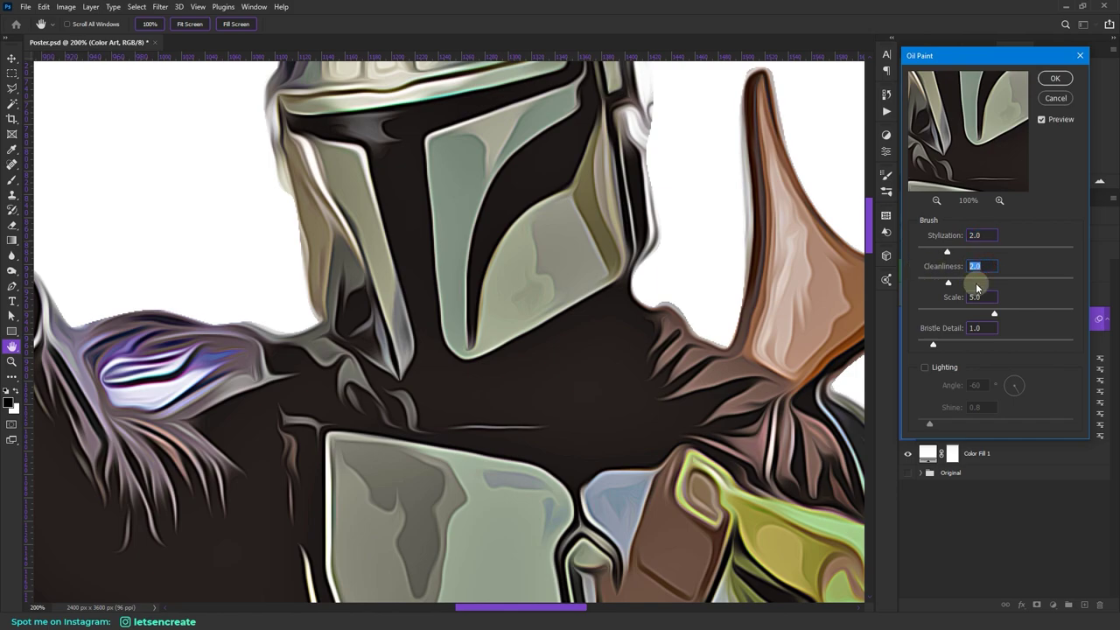
Step: Set the Oil Paint Scale to 2.0, keep Bristle Detail 1.0 with Lighting off, and apply the filter
{"action": "double_click", "coordinate": [981, 297]}
{"action": "type", "text": "2"}
{"action": "double_click", "coordinate": [980, 328]}
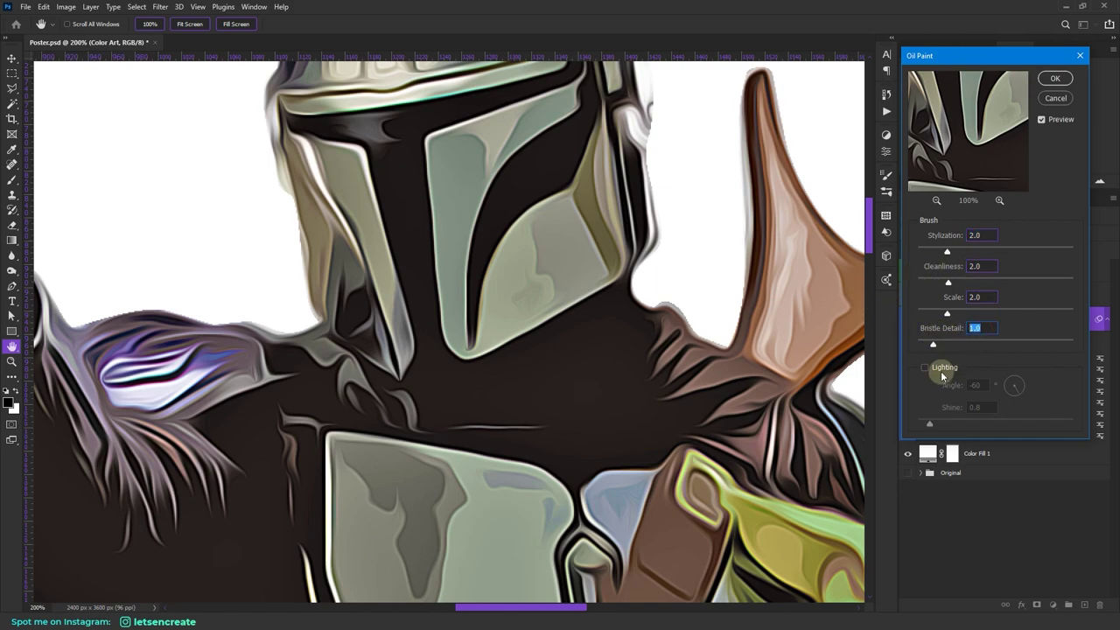
{"action": "left_click", "coordinate": [1055, 80]}
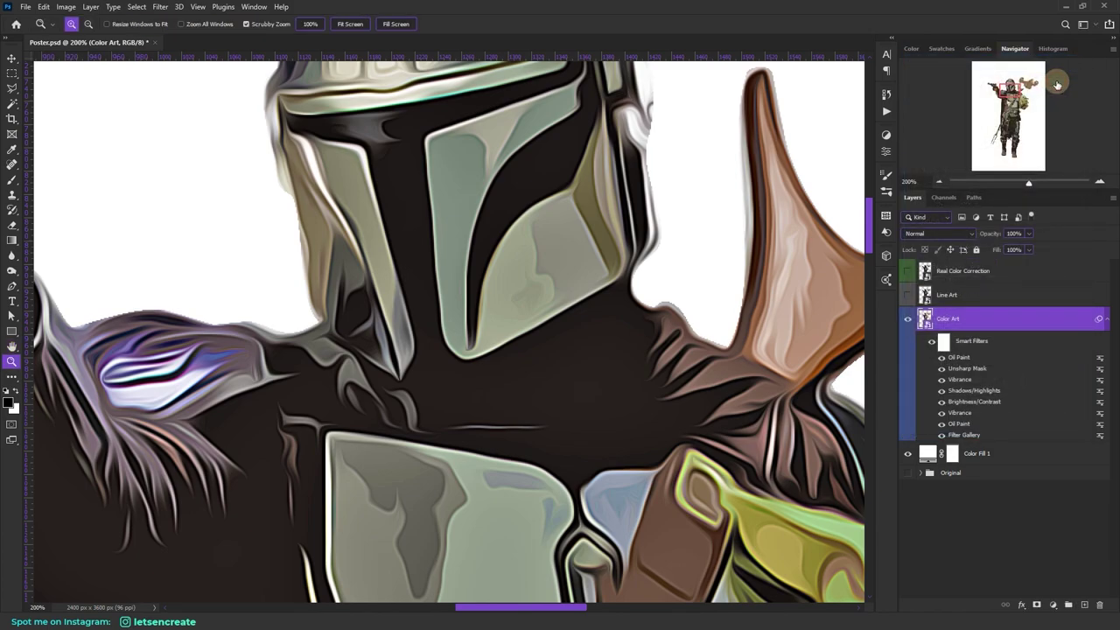
Step: Place the Watercolor Texture [Encreate].jpg file at full canvas size above the Real Color Correction layer
{"action": "left_click", "coordinate": [354, 24]}
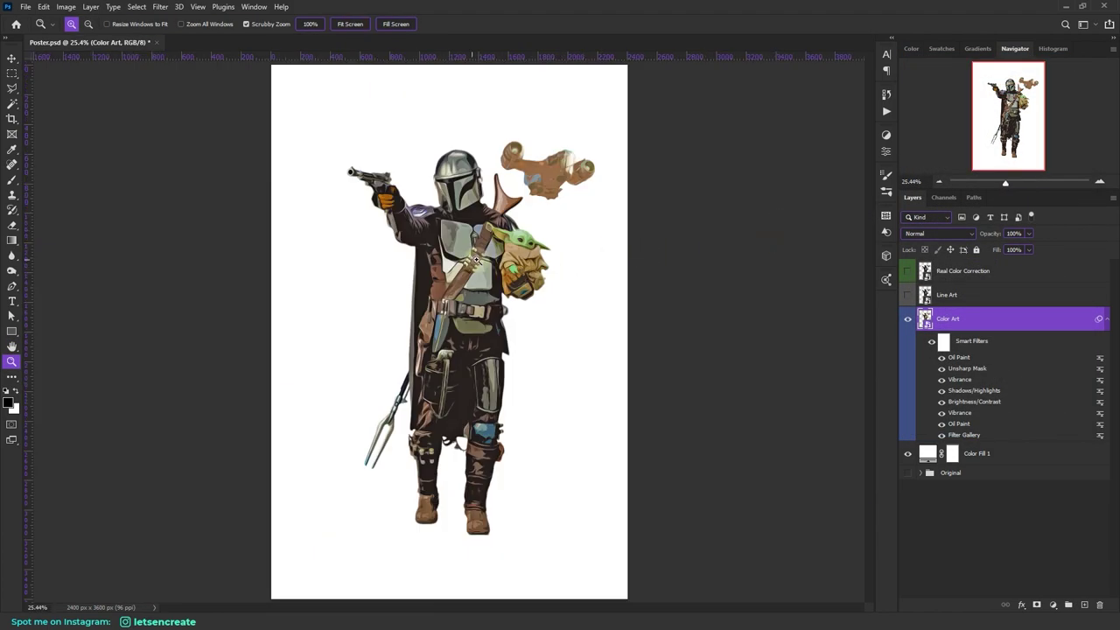
{"action": "scroll", "coordinate": [531, 265], "scroll_direction": "up", "scroll_amount": 3}
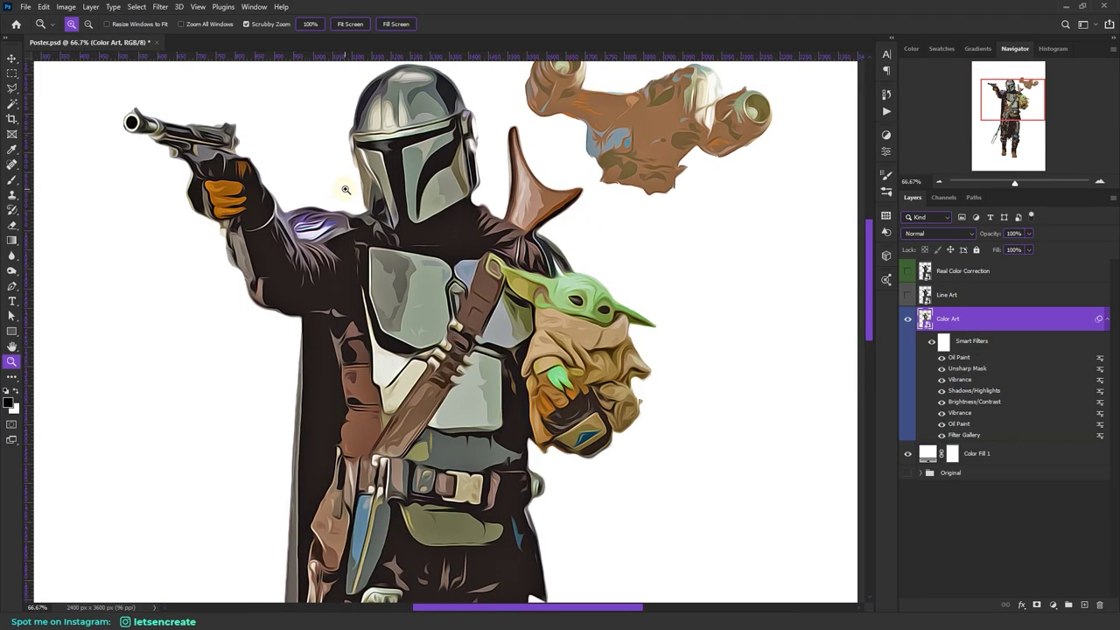
{"action": "left_click", "coordinate": [350, 24]}
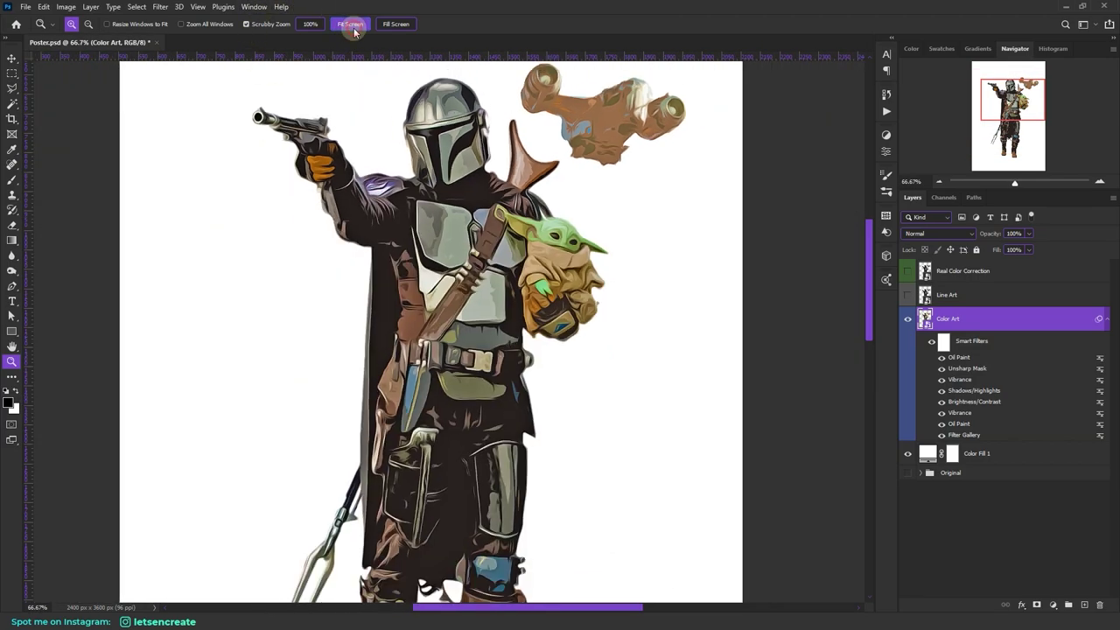
{"action": "left_click", "coordinate": [992, 275]}
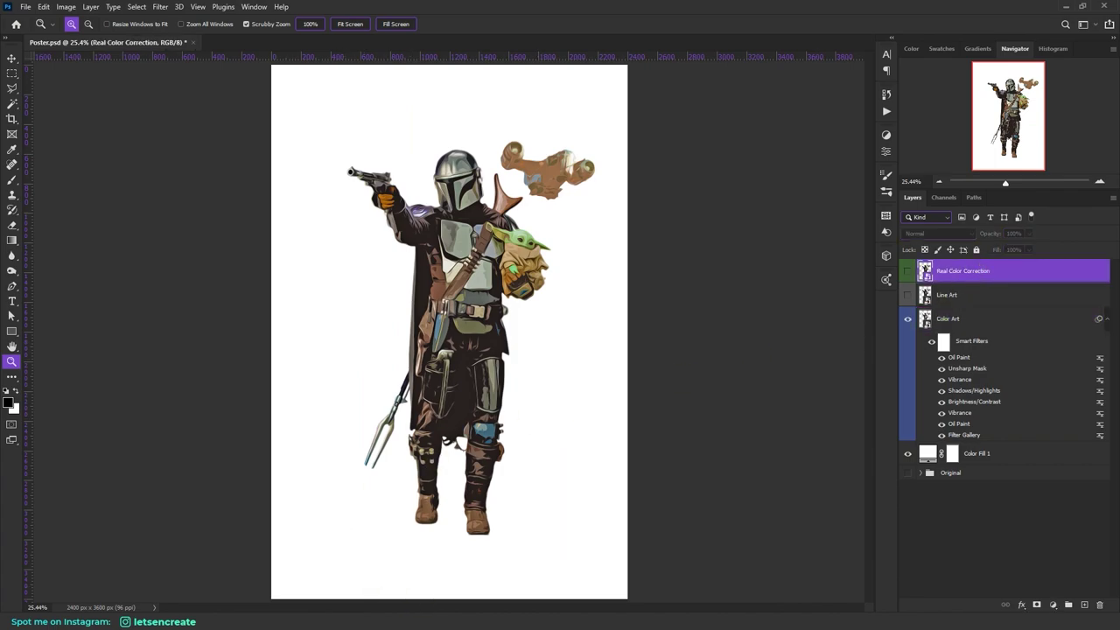
{"action": "mouse_move", "coordinate": [353, 609]}
{"action": "left_click", "coordinate": [373, 572]}
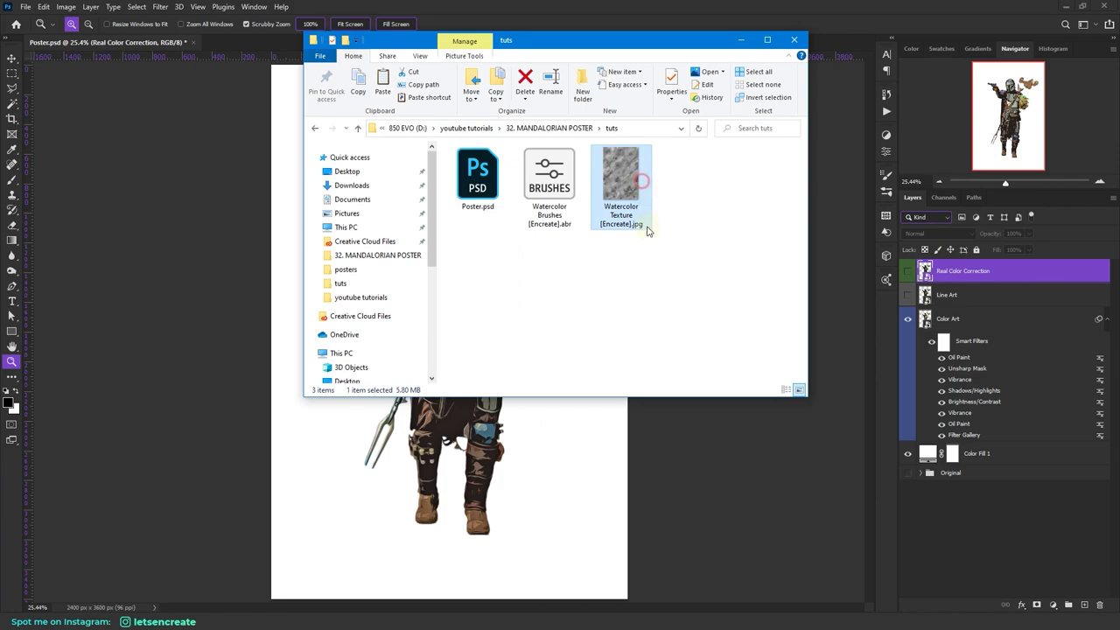
{"action": "left_click_drag", "start_coordinate": [618, 175], "coordinate": [720, 495]}
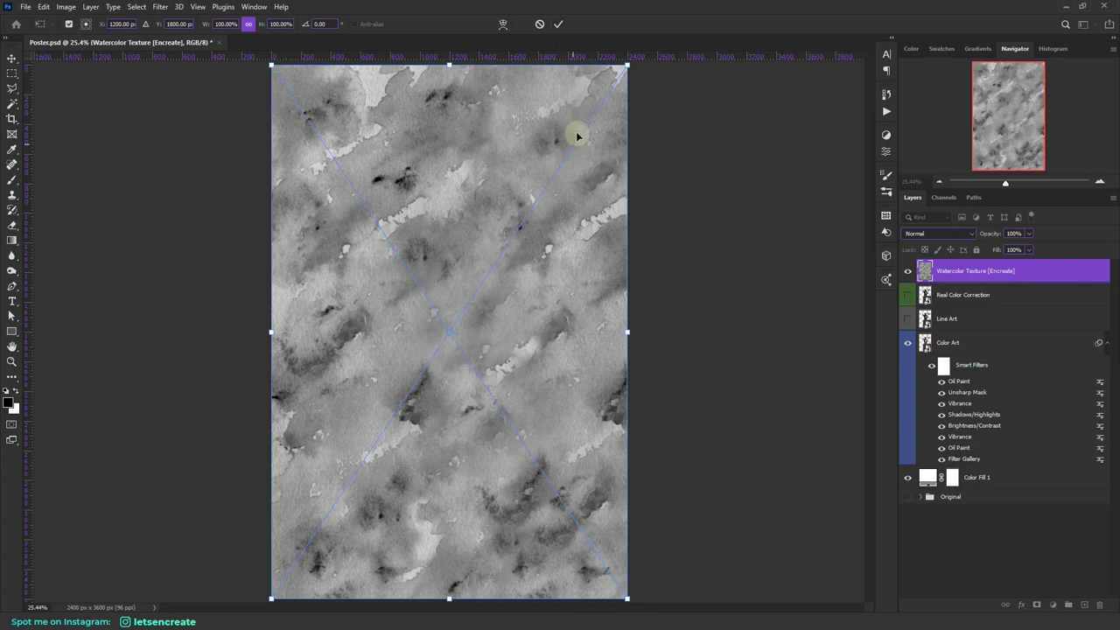
{"action": "left_click", "coordinate": [559, 24]}
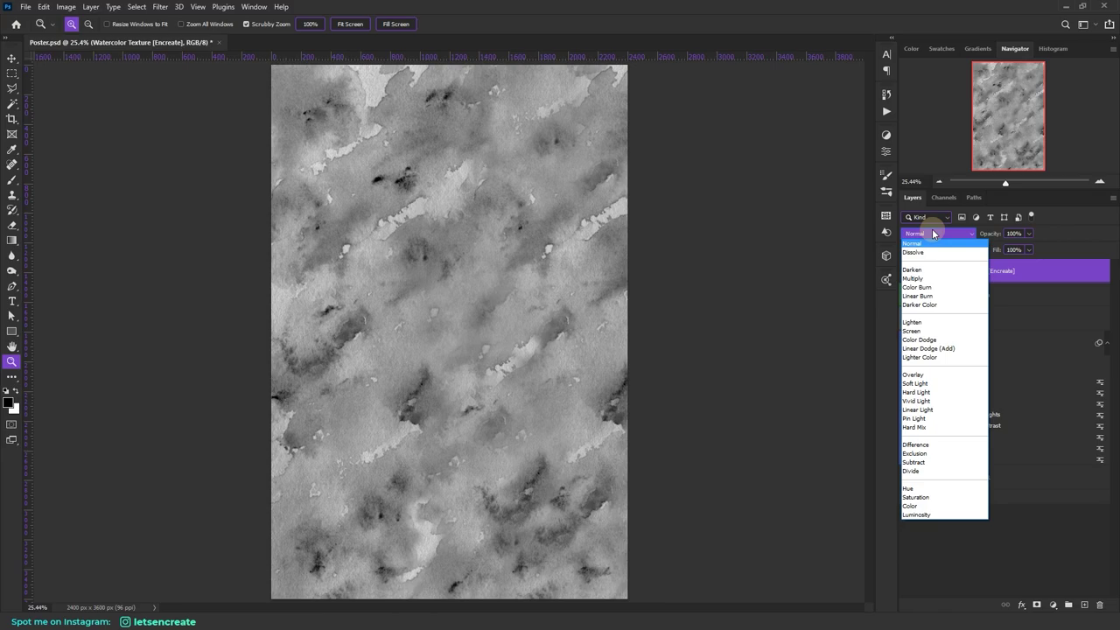
Step: Set the Watercolor Texture layer's blend mode to Overlay and compare the artwork with and without the texture
{"action": "left_click", "coordinate": [914, 374]}
{"action": "left_click_drag", "start_coordinate": [460, 333], "coordinate": [563, 325]}
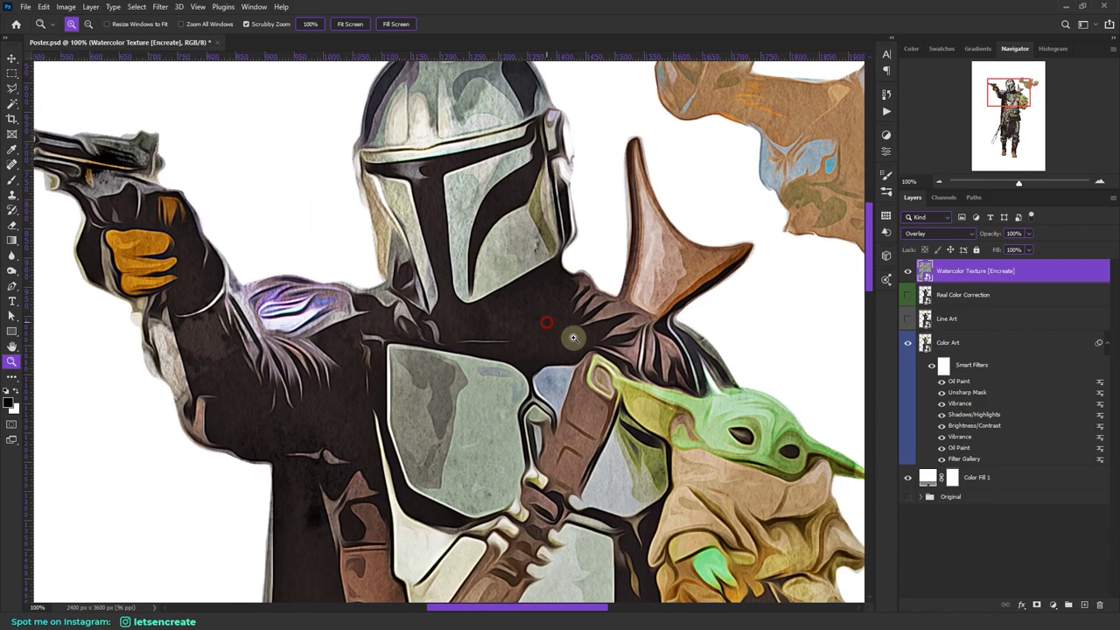
{"action": "left_click", "coordinate": [348, 23]}
{"action": "left_click", "coordinate": [414, 237]}
{"action": "left_click_drag", "start_coordinate": [415, 237], "coordinate": [364, 120]}
{"action": "left_click", "coordinate": [908, 271]}
{"action": "left_click", "coordinate": [907, 270]}
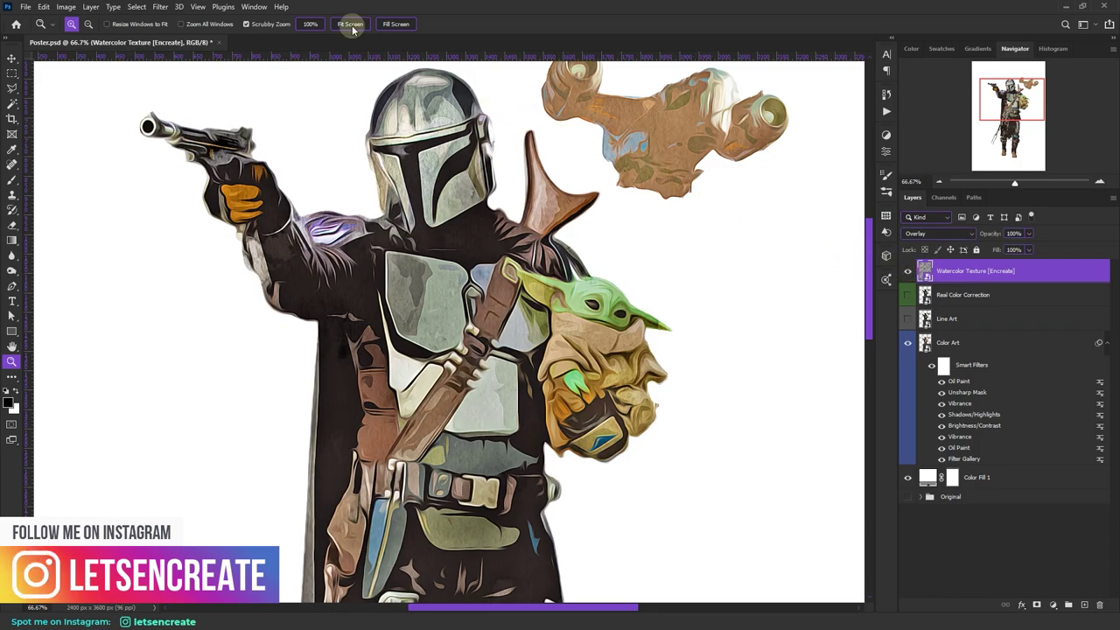
{"action": "scroll", "coordinate": [665, 175], "scroll_direction": "down", "scroll_amount": 1}
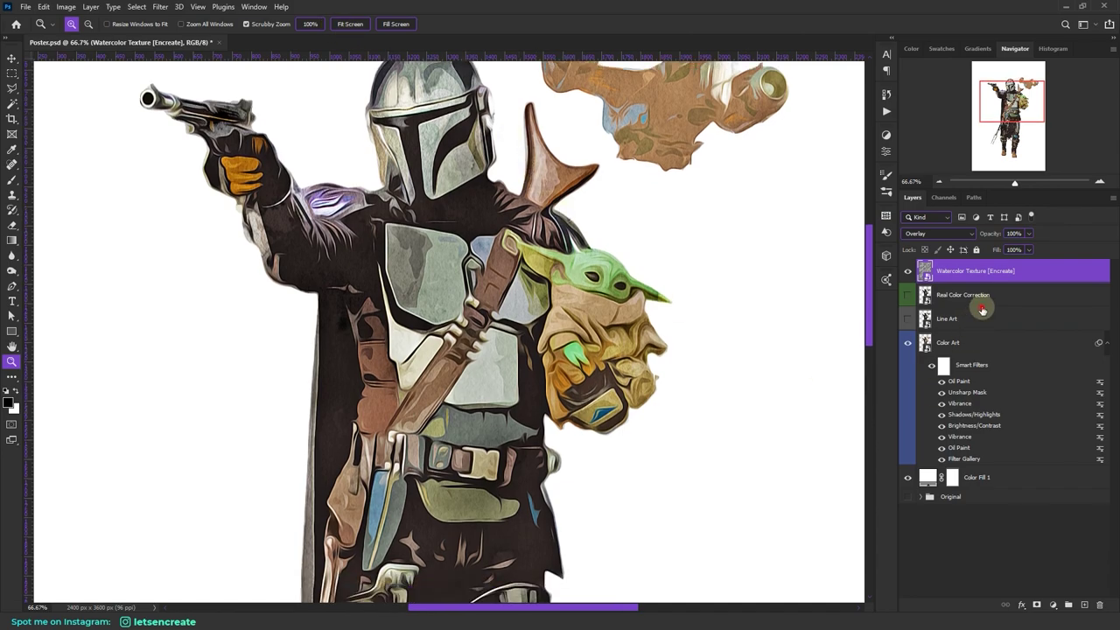
Step: Make the Line Art layer visible and select it for editing
{"action": "left_click", "coordinate": [976, 297]}
{"action": "left_click", "coordinate": [974, 318]}
{"action": "left_click", "coordinate": [907, 319]}
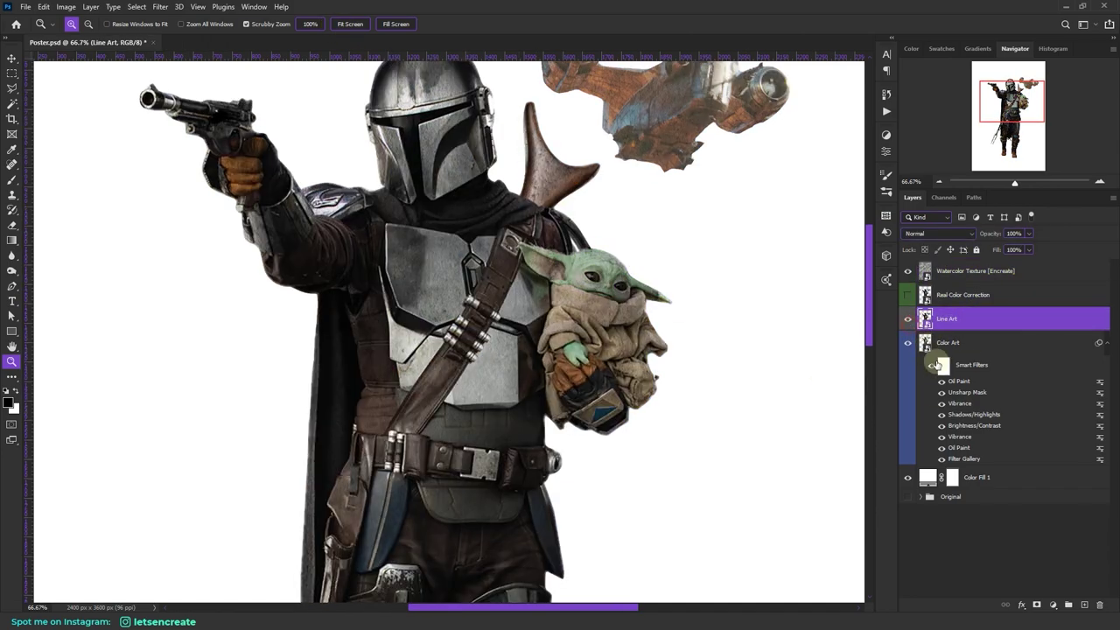
{"action": "left_click", "coordinate": [908, 319]}
{"action": "left_click", "coordinate": [997, 323]}
Step: Apply a Brightness/Contrast adjustment to the Line Art layer with Contrast set to 15
{"action": "left_click", "coordinate": [66, 8]}
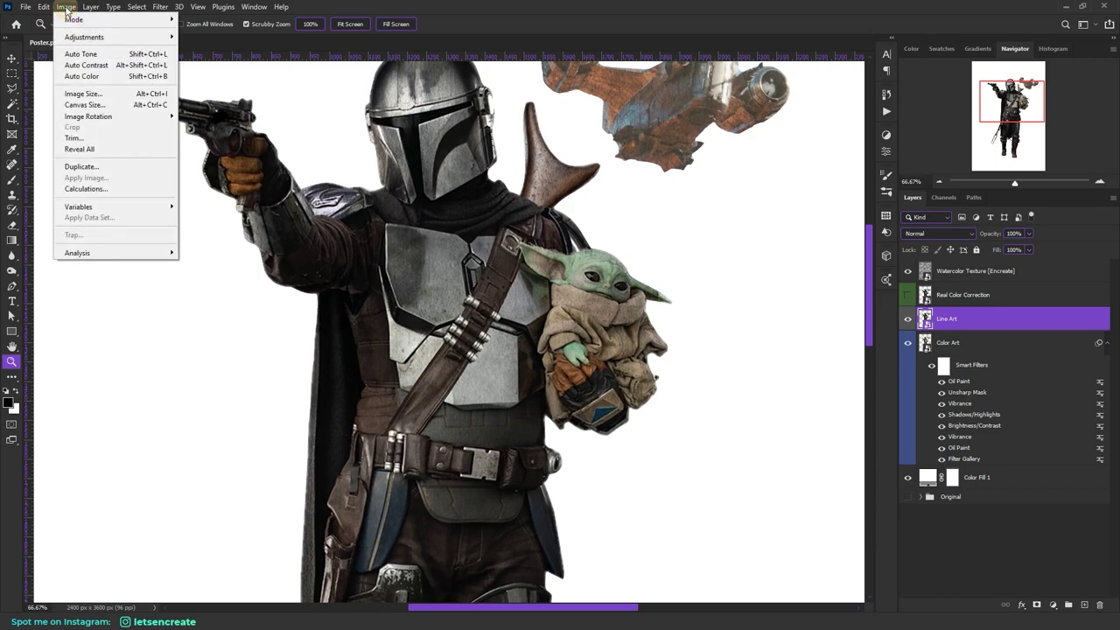
{"action": "mouse_move", "coordinate": [84, 36]}
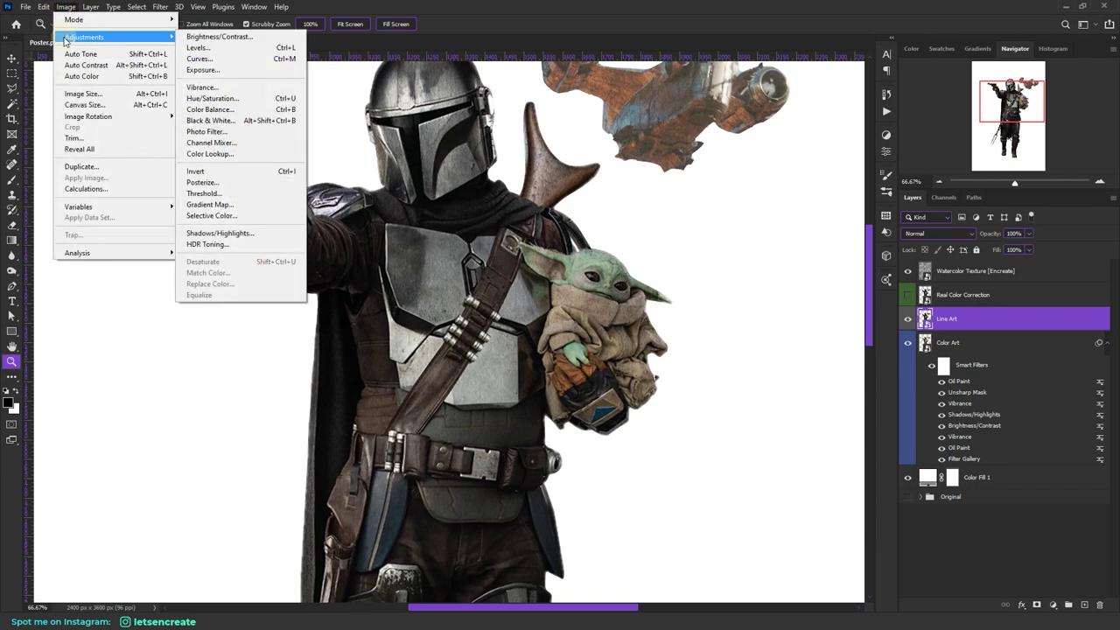
{"action": "left_click", "coordinate": [245, 41]}
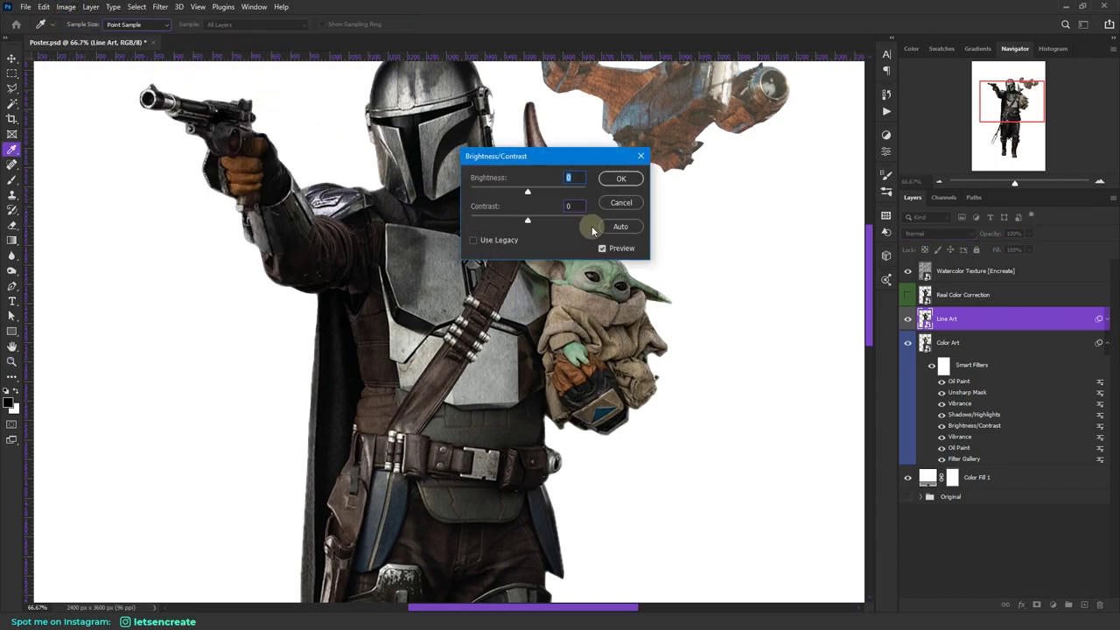
{"action": "left_click", "coordinate": [485, 207]}
{"action": "type", "text": "15"}
{"action": "left_click", "coordinate": [623, 180]}
{"action": "key", "text": "z"}
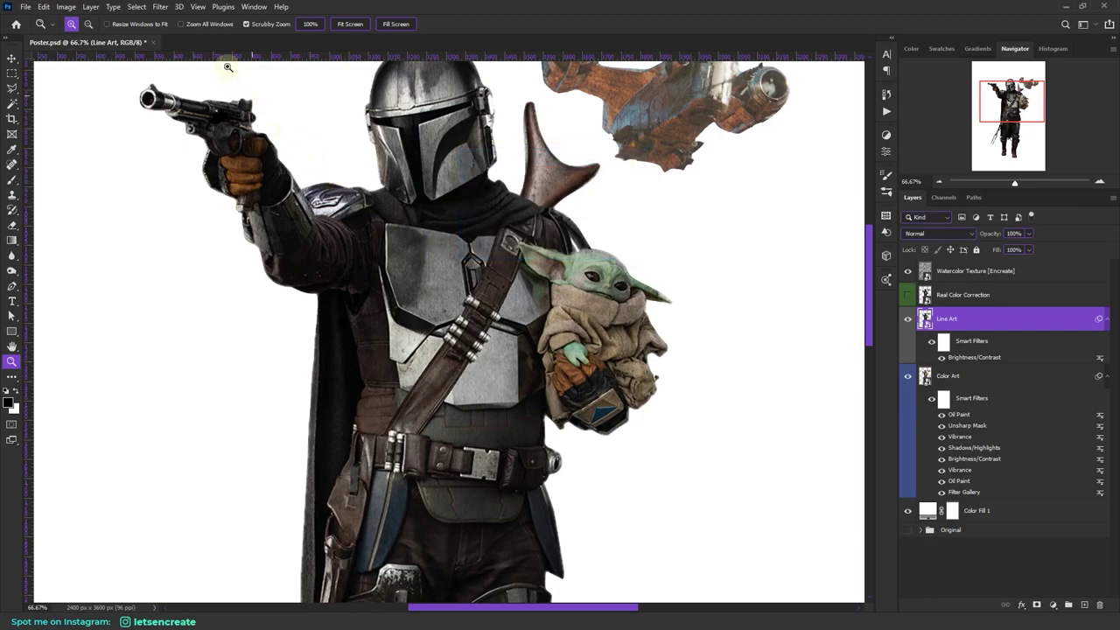
Step: Smooth the Line Art layer with Surface Blur using a Radius of 5 pixels and a Threshold of 5 levels
{"action": "left_click", "coordinate": [160, 8]}
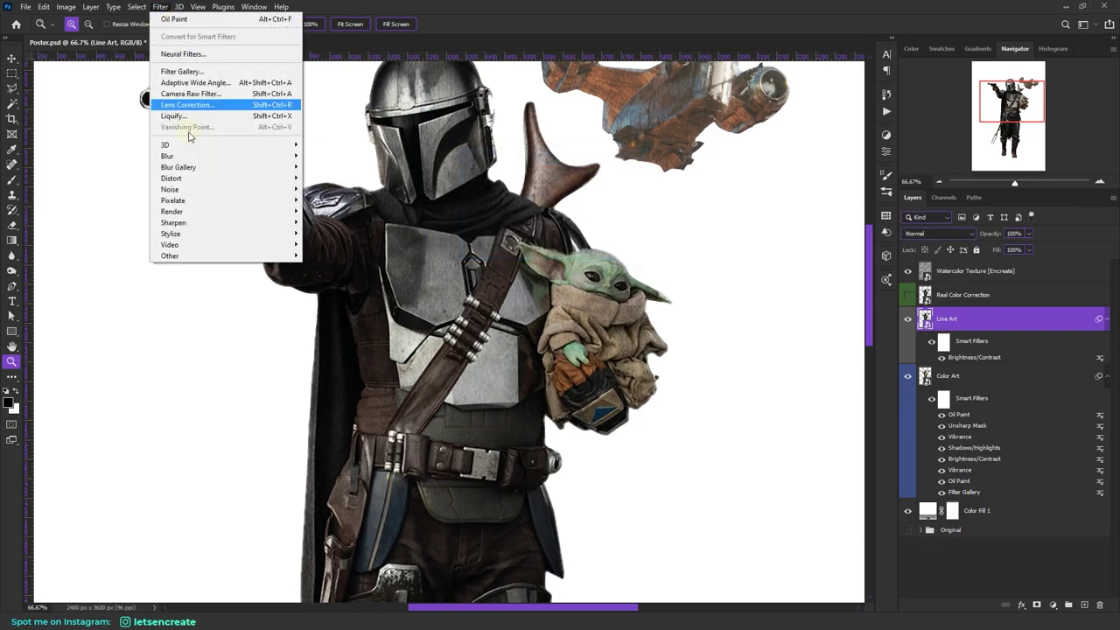
{"action": "mouse_move", "coordinate": [260, 156]}
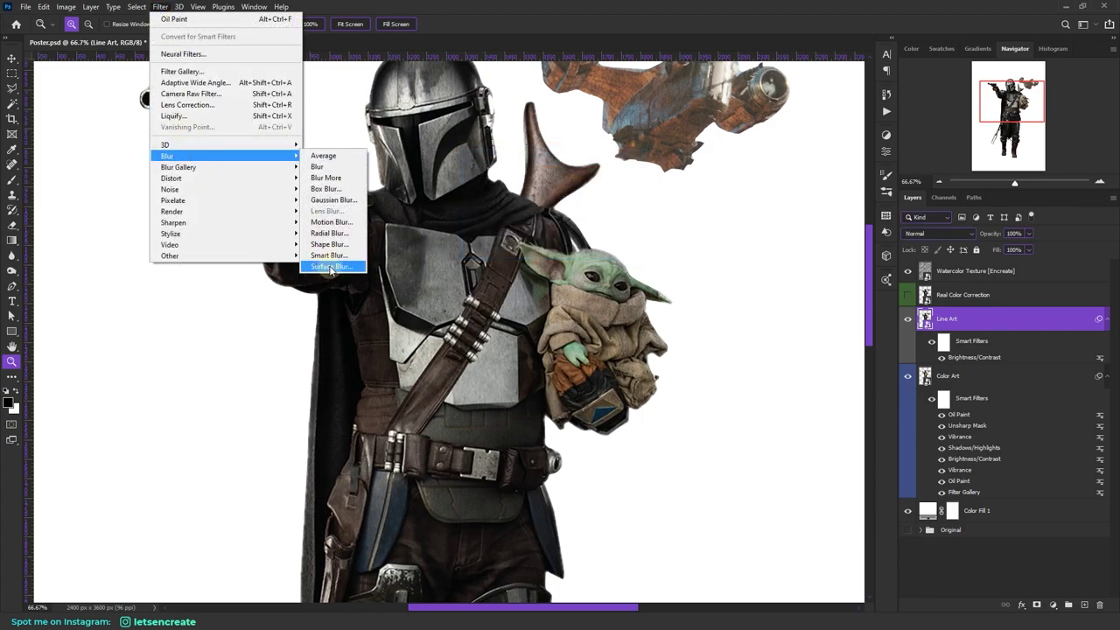
{"action": "left_click", "coordinate": [330, 267]}
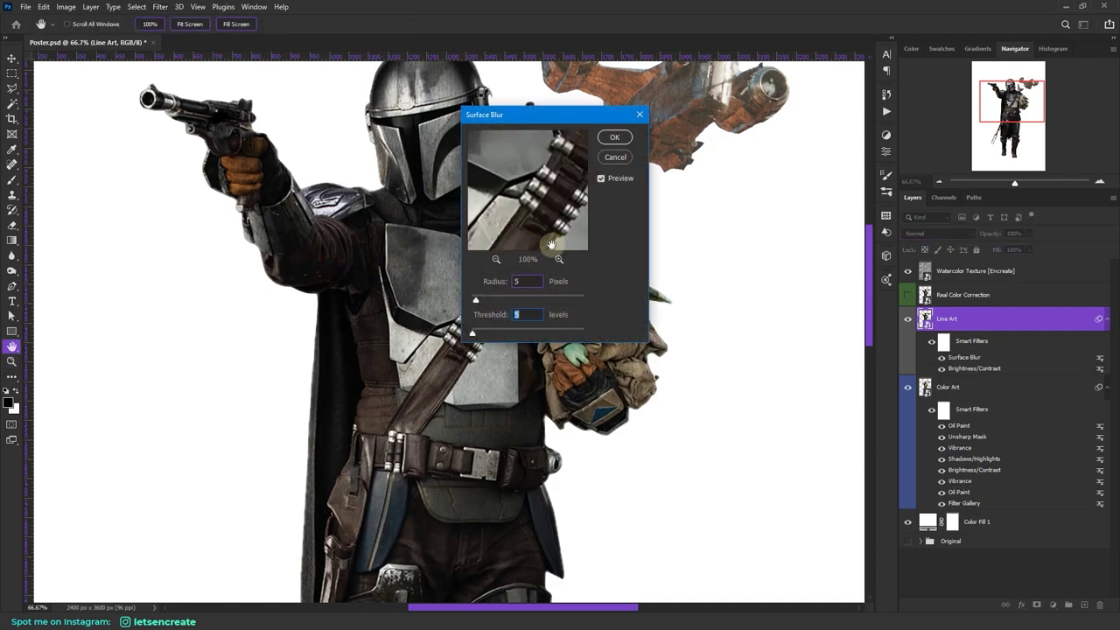
{"action": "left_click", "coordinate": [522, 282]}
{"action": "left_click", "coordinate": [526, 314]}
{"action": "left_click", "coordinate": [617, 139]}
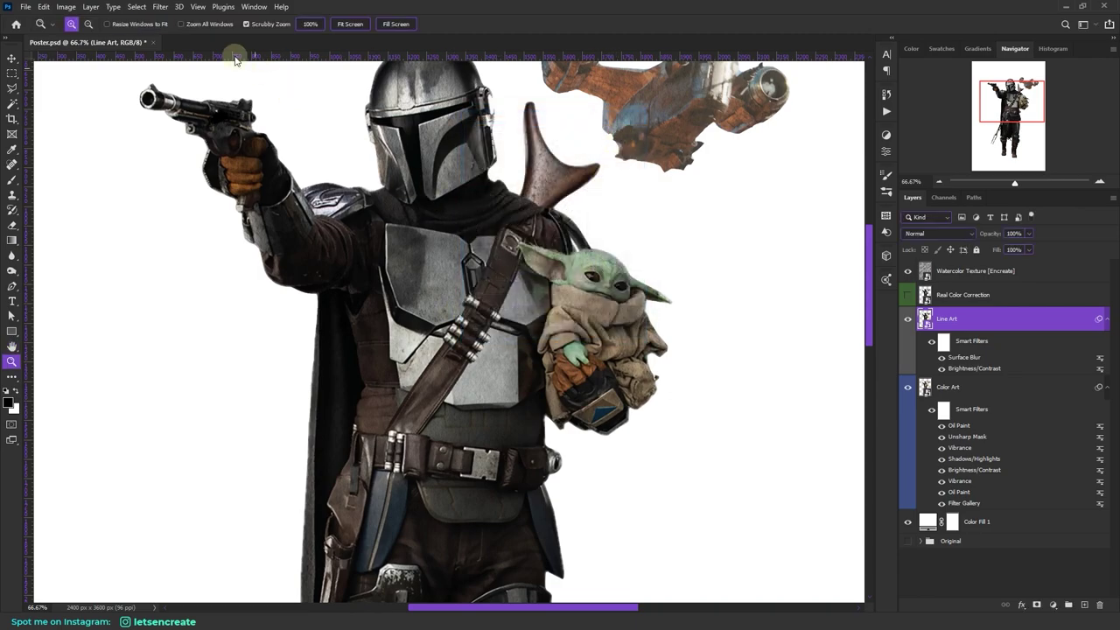
Step: Apply Oil Paint to the Line Art layer with Stylization, Cleanliness, Scale and Bristle Detail all at 1.0 and Lighting off
{"action": "left_click", "coordinate": [161, 8]}
{"action": "mouse_move", "coordinate": [172, 234]}
{"action": "left_click", "coordinate": [326, 277]}
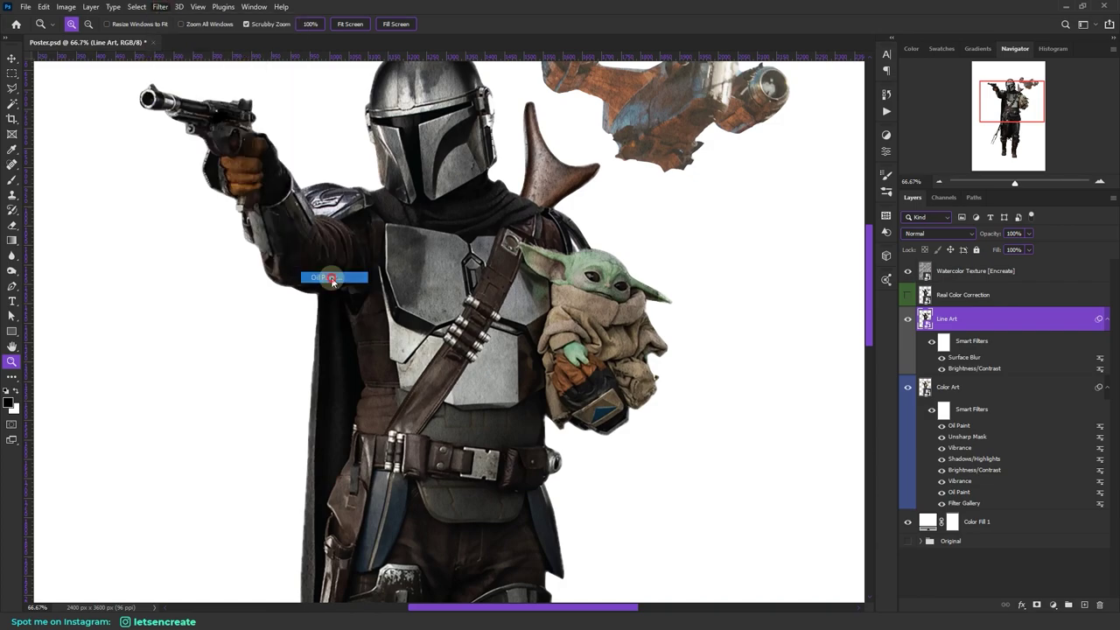
{"action": "type", "text": "1"}
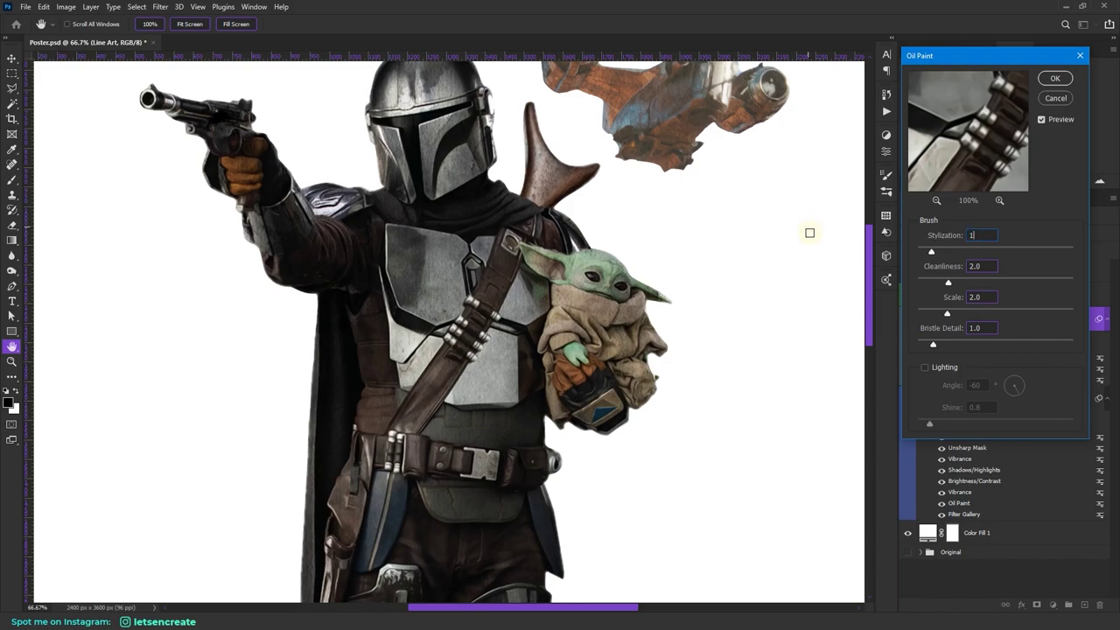
{"action": "double_click", "coordinate": [980, 266]}
{"action": "type", "text": "1"}
{"action": "double_click", "coordinate": [980, 296]}
{"action": "type", "text": "1"}
{"action": "double_click", "coordinate": [982, 328]}
{"action": "type", "text": "1"}
{"action": "left_click", "coordinate": [1055, 78]}
{"action": "key", "text": "z"}
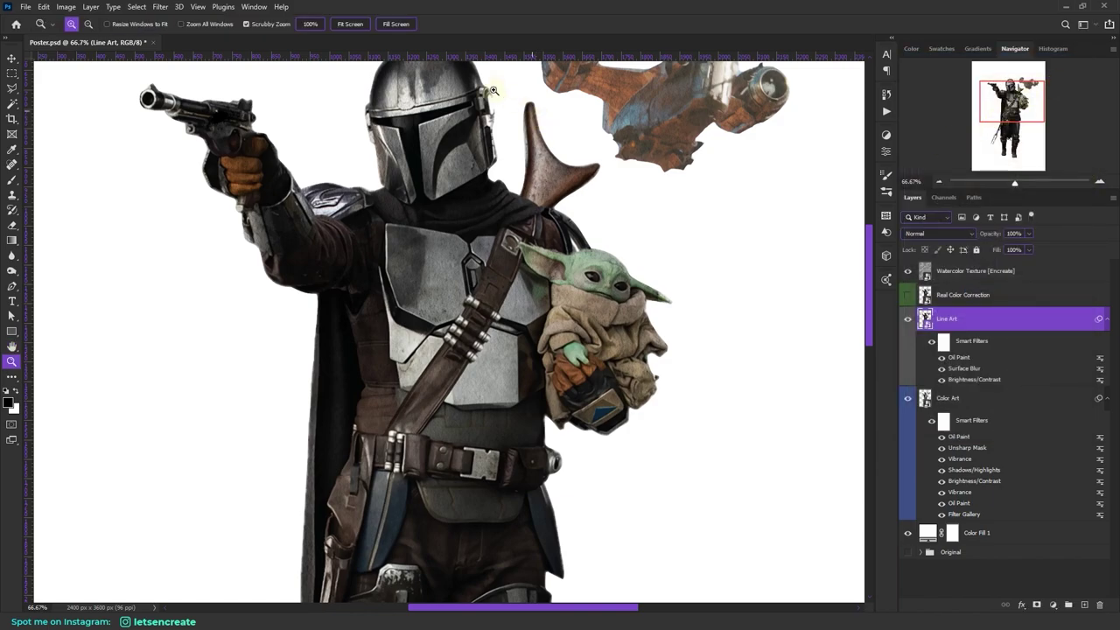
Step: Start a Smart Blur on the Line Art layer with Radius 3.0, Threshold 25.0 and Low quality
{"action": "left_click", "coordinate": [160, 6]}
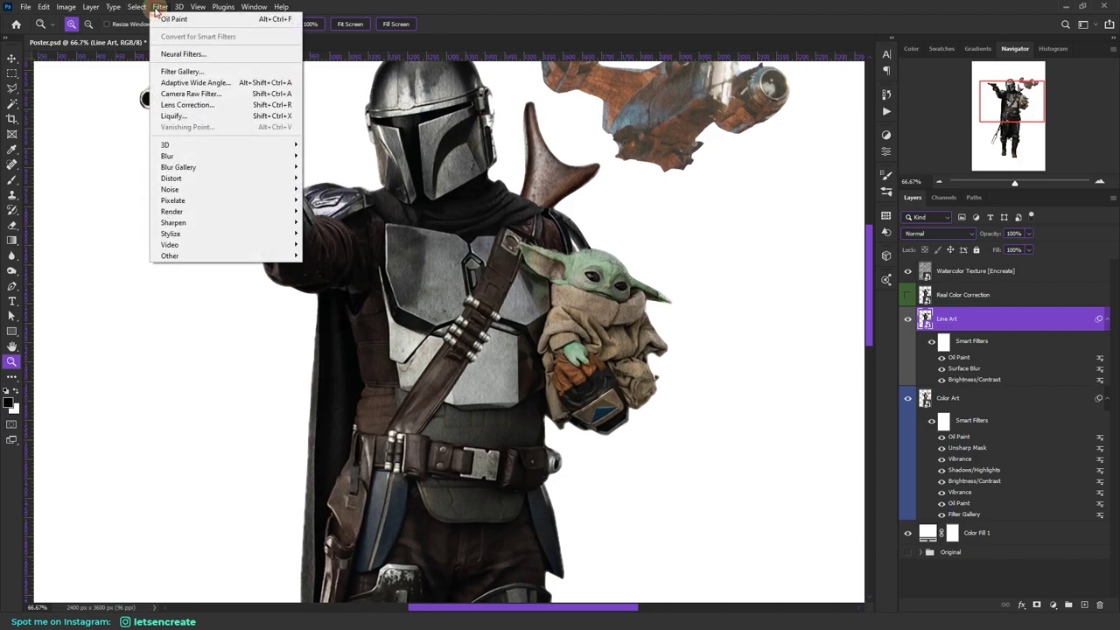
{"action": "mouse_move", "coordinate": [175, 159]}
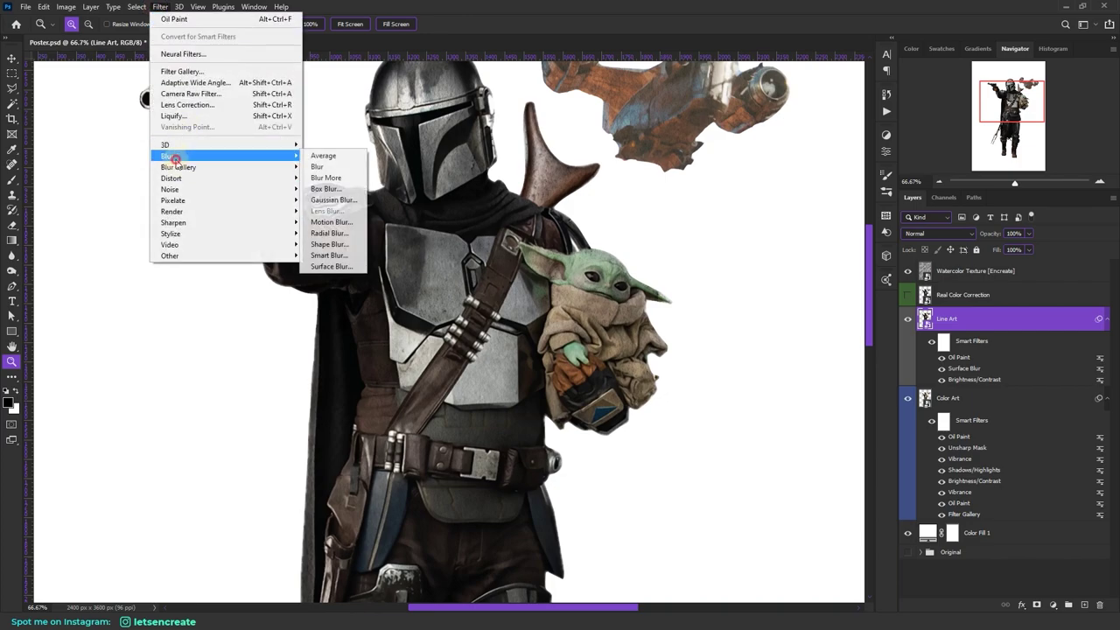
{"action": "left_click", "coordinate": [333, 255]}
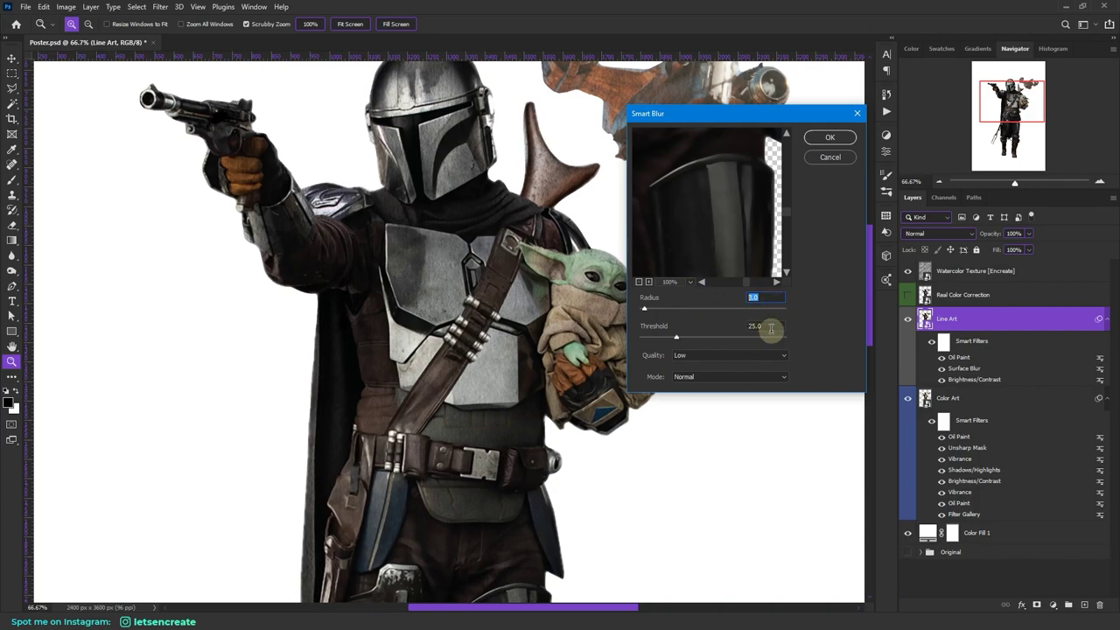
{"action": "left_click_drag", "start_coordinate": [761, 326], "coordinate": [744, 325]}
{"action": "key", "text": "Tab"}
{"action": "left_click", "coordinate": [742, 354]}
{"action": "left_click", "coordinate": [700, 357]}
Step: Apply the Smart Blur in Edge Only mode and invert the Line Art layer to get dark lines on white
{"action": "left_click", "coordinate": [706, 377]}
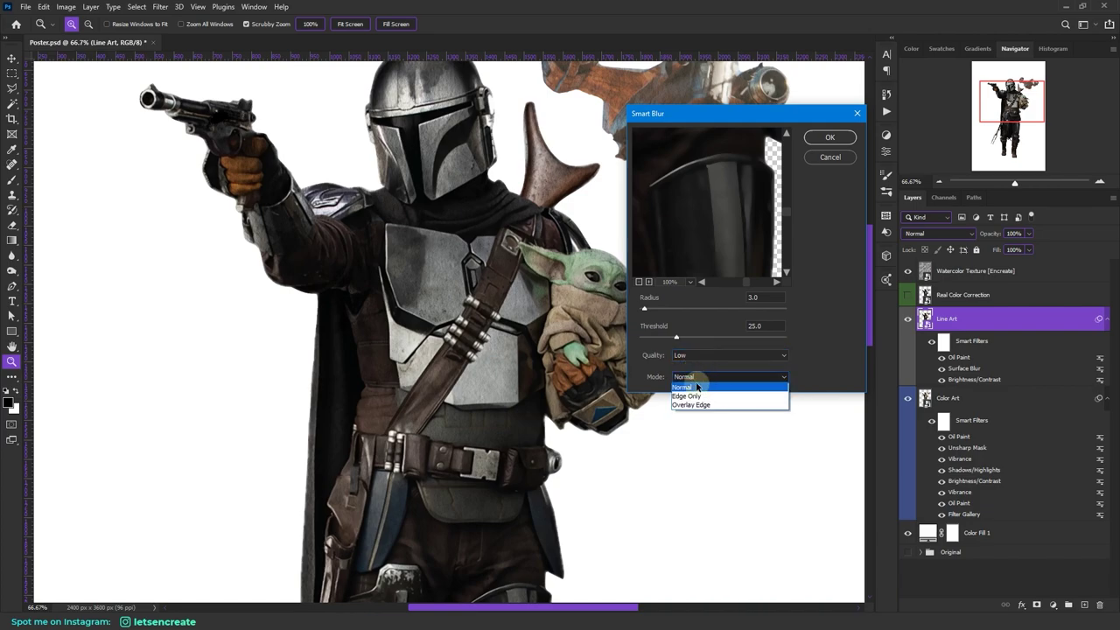
{"action": "left_click", "coordinate": [683, 396]}
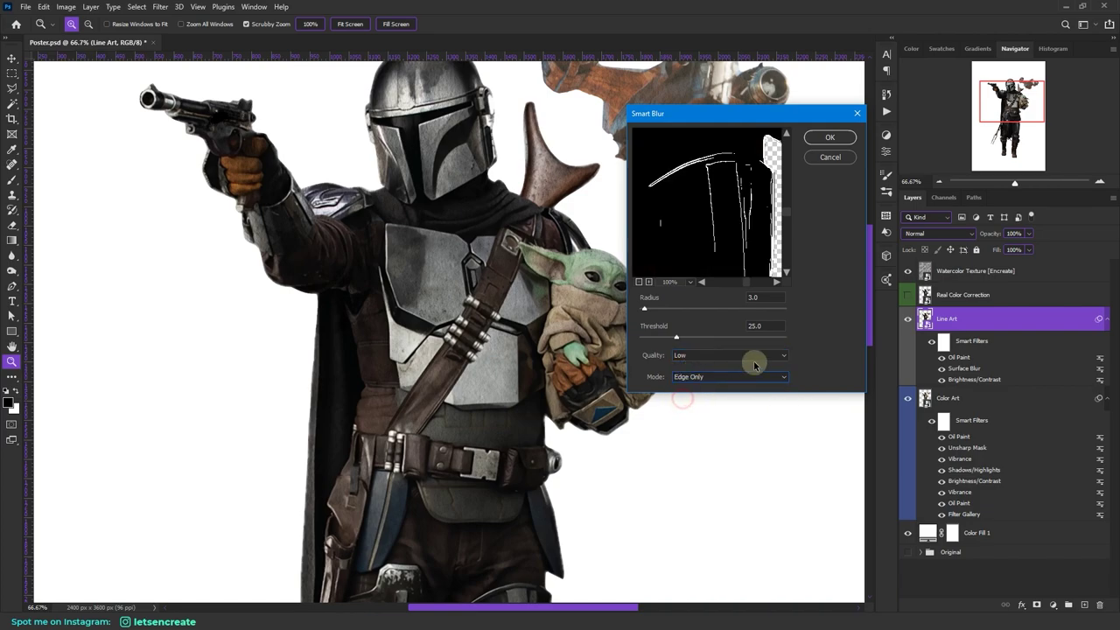
{"action": "left_click", "coordinate": [826, 133]}
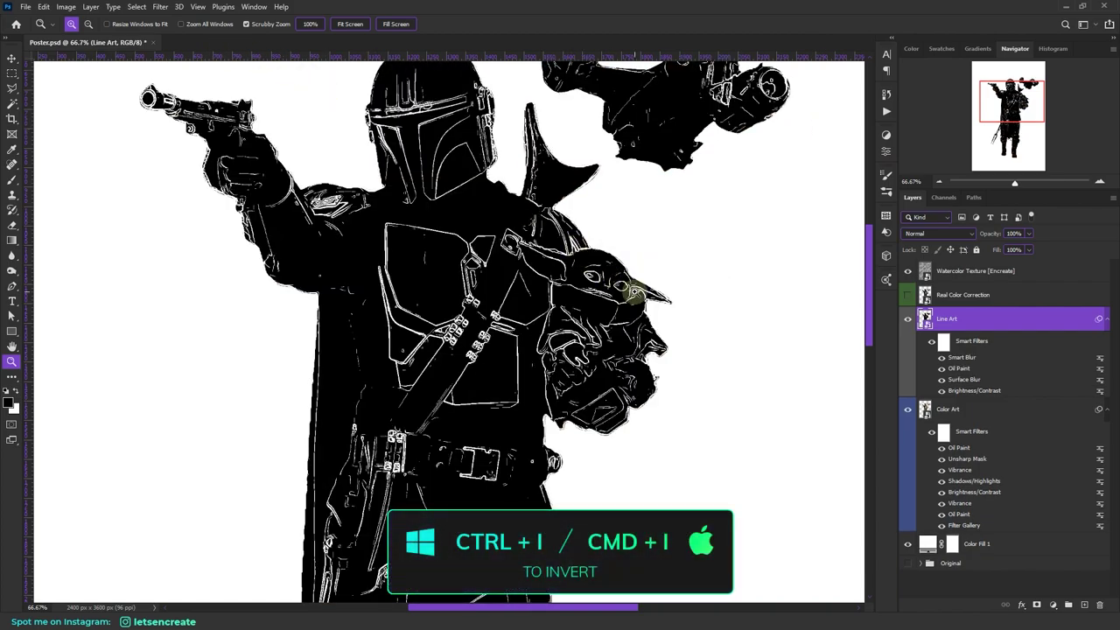
{"action": "key", "text": "ctrl+i"}
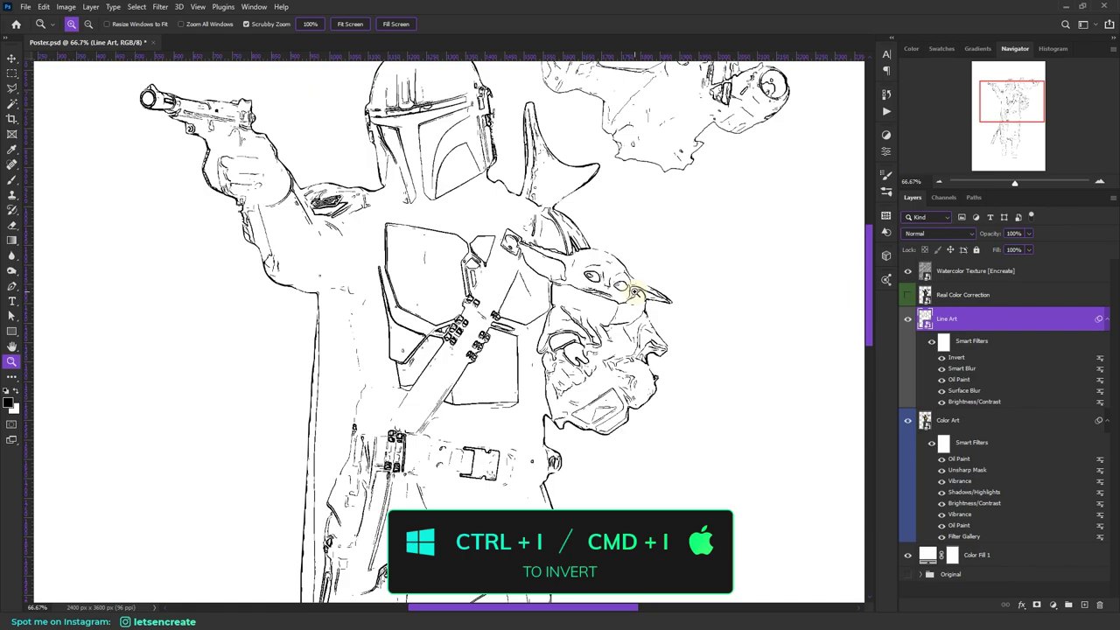
Step: Apply a second Oil Paint filter to the Line Art layer with Stylization 2.0, Cleanliness 0.0, Scale 1.0, Bristle Detail 1.0 and Lighting off
{"action": "left_click", "coordinate": [635, 292]}
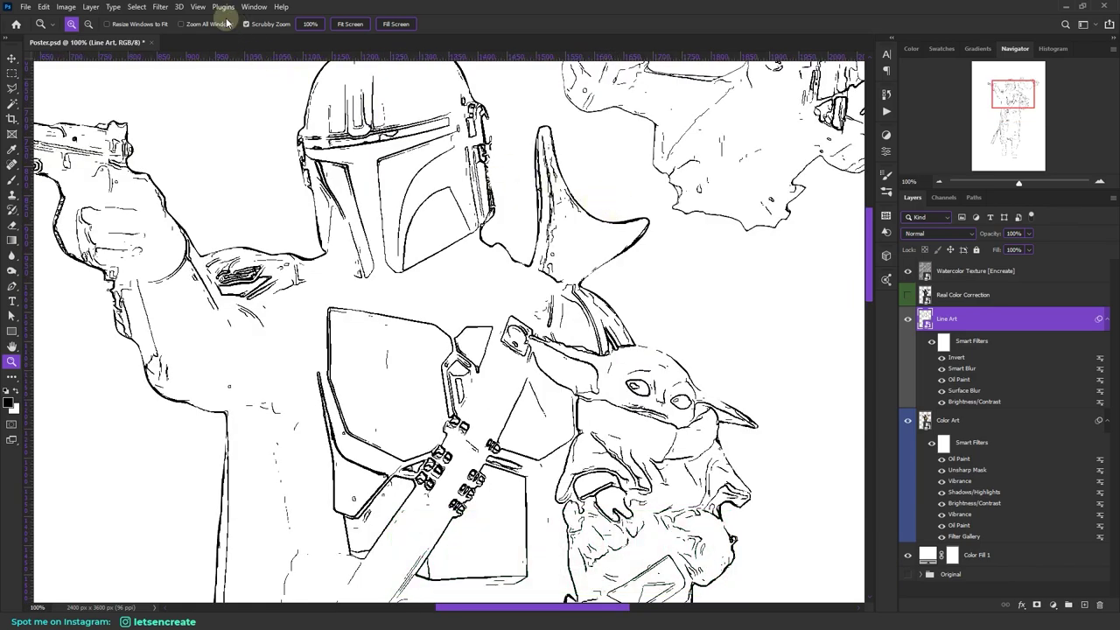
{"action": "left_click", "coordinate": [160, 6]}
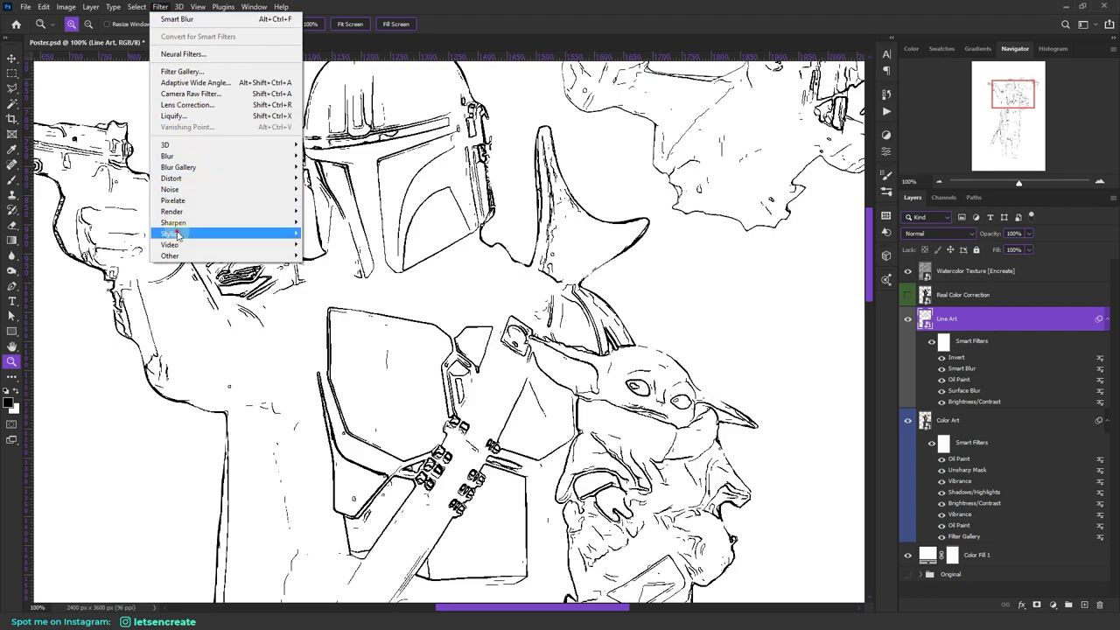
{"action": "left_click", "coordinate": [328, 276]}
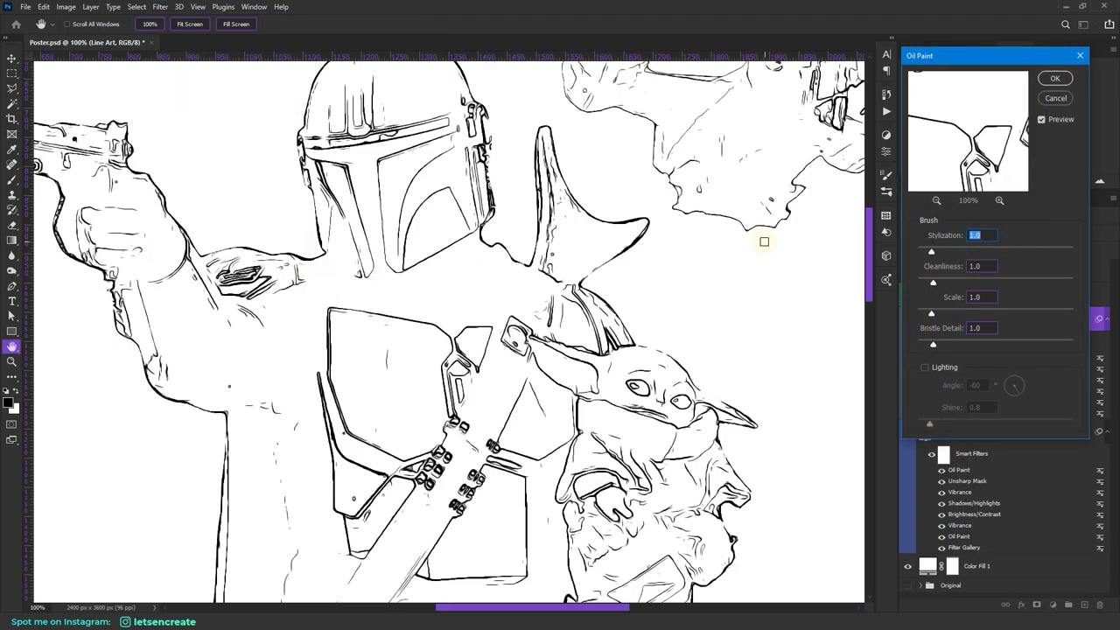
{"action": "type", "text": "2"}
{"action": "left_click", "coordinate": [976, 265]}
{"action": "type", "text": "0"}
{"action": "key", "text": "Tab"}
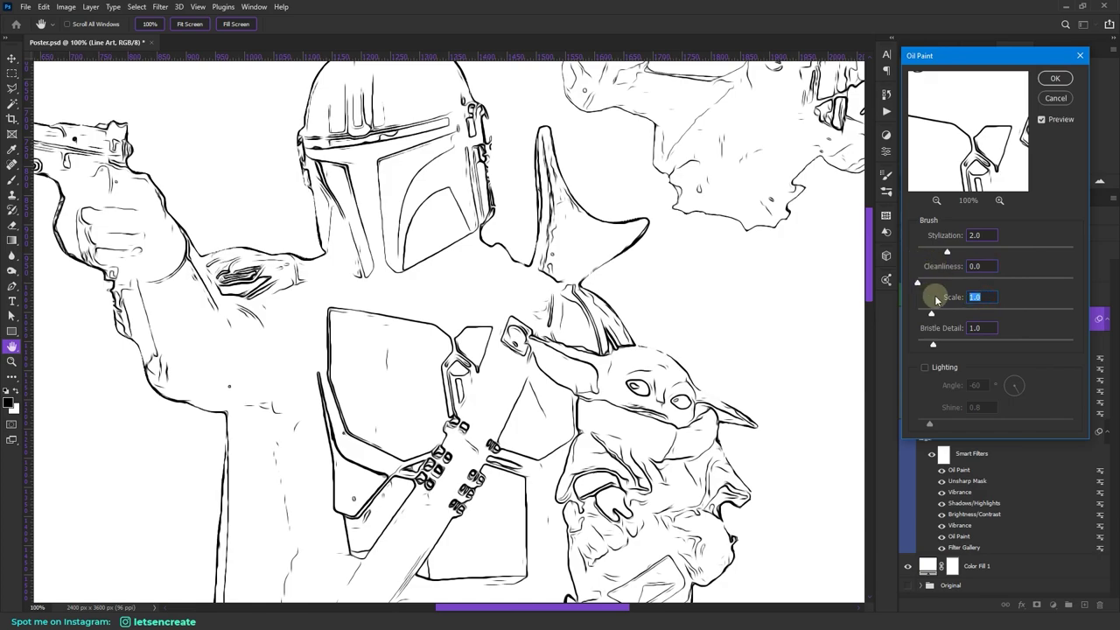
{"action": "left_click", "coordinate": [984, 327]}
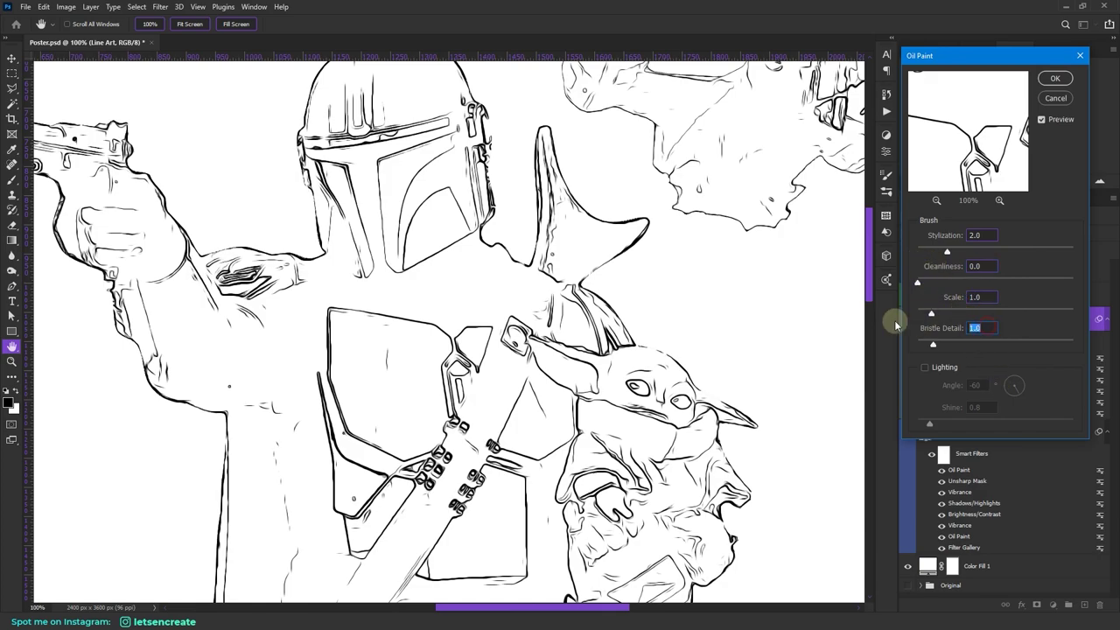
{"action": "left_click", "coordinate": [945, 367]}
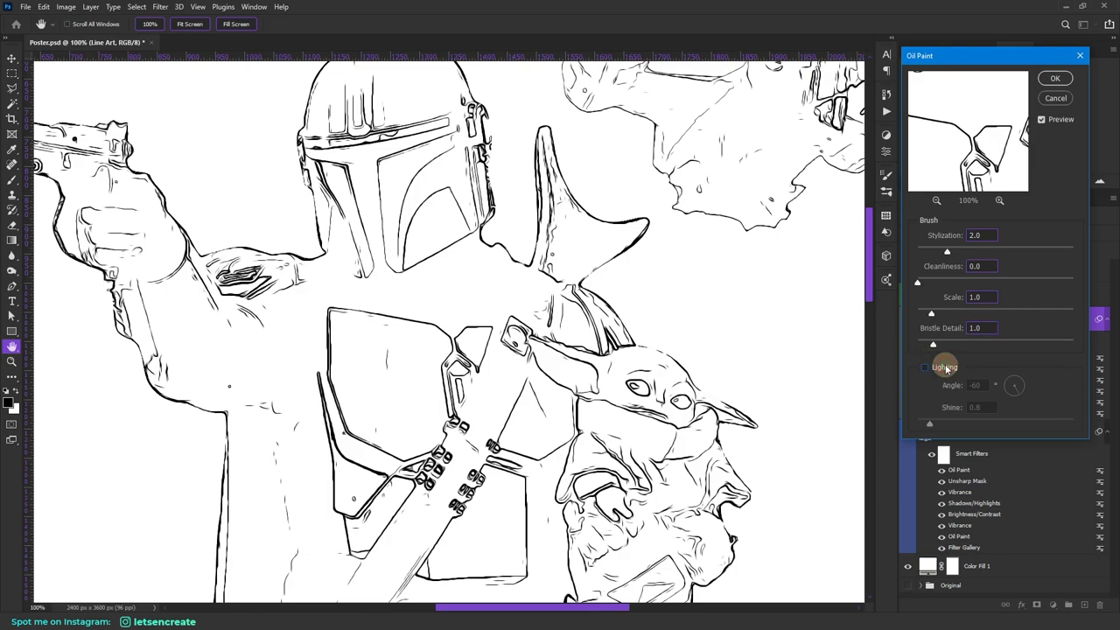
{"action": "left_click", "coordinate": [1056, 79]}
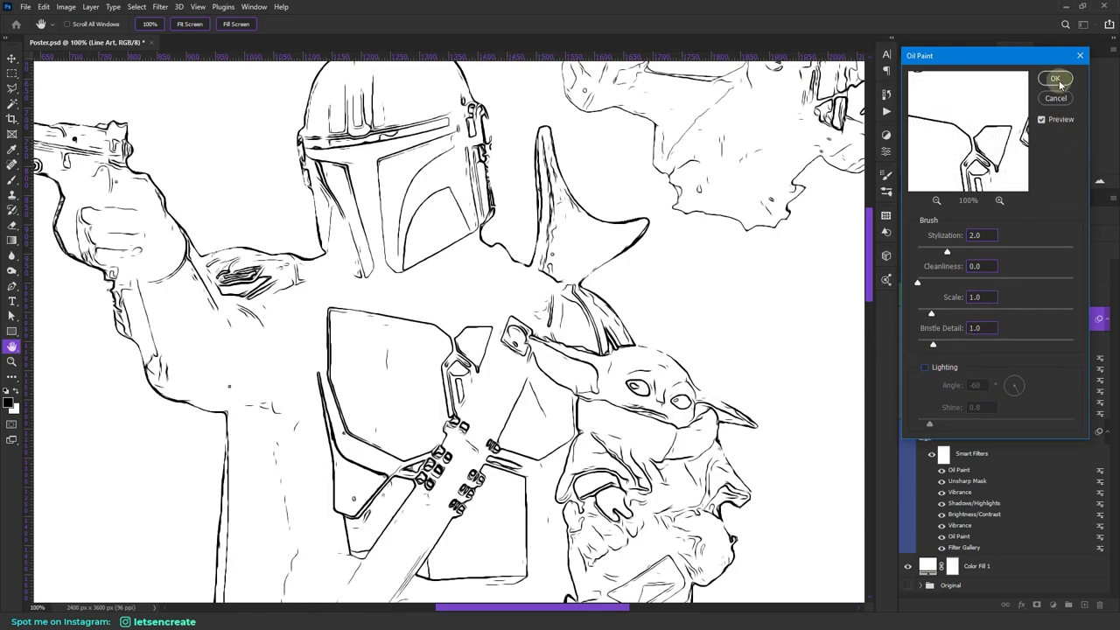
{"action": "key", "text": "z"}
Step: Apply Brightness/Contrast with Brightness 5 and Contrast 0 to the Line Art layer and set its blend mode to Multiply
{"action": "left_click", "coordinate": [343, 24]}
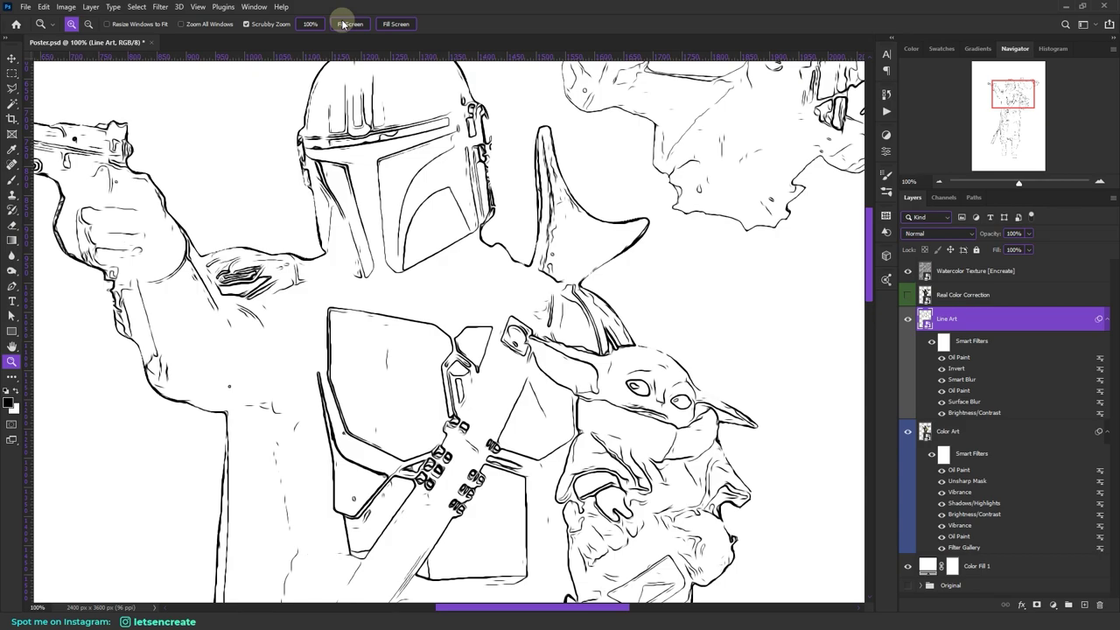
{"action": "left_click", "coordinate": [66, 7]}
{"action": "mouse_move", "coordinate": [83, 37]}
{"action": "left_click", "coordinate": [225, 36]}
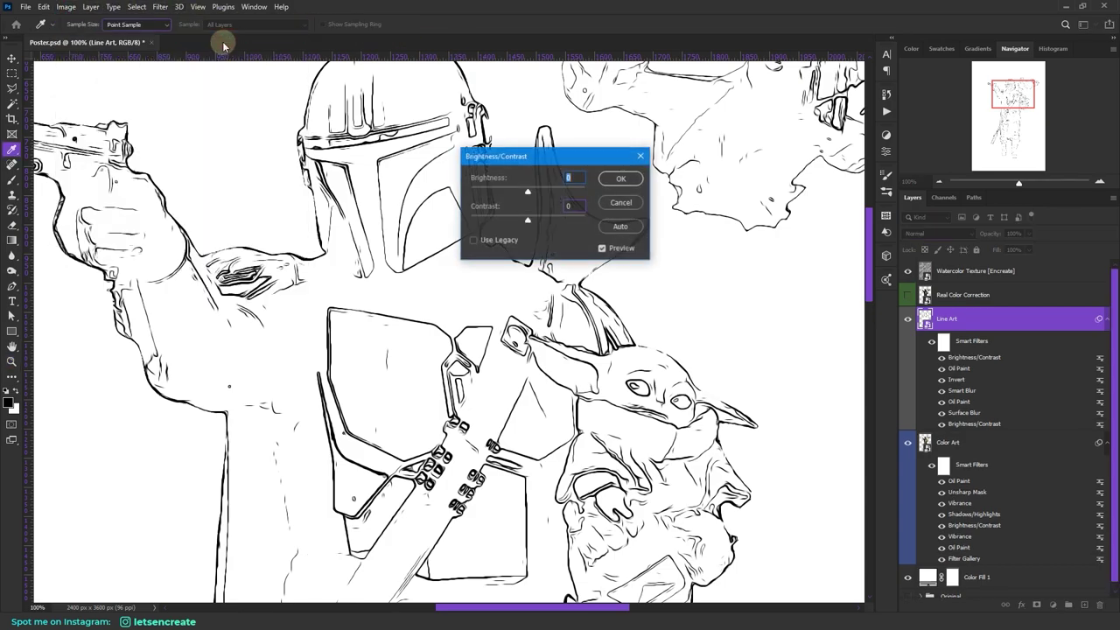
{"action": "type", "text": "5"}
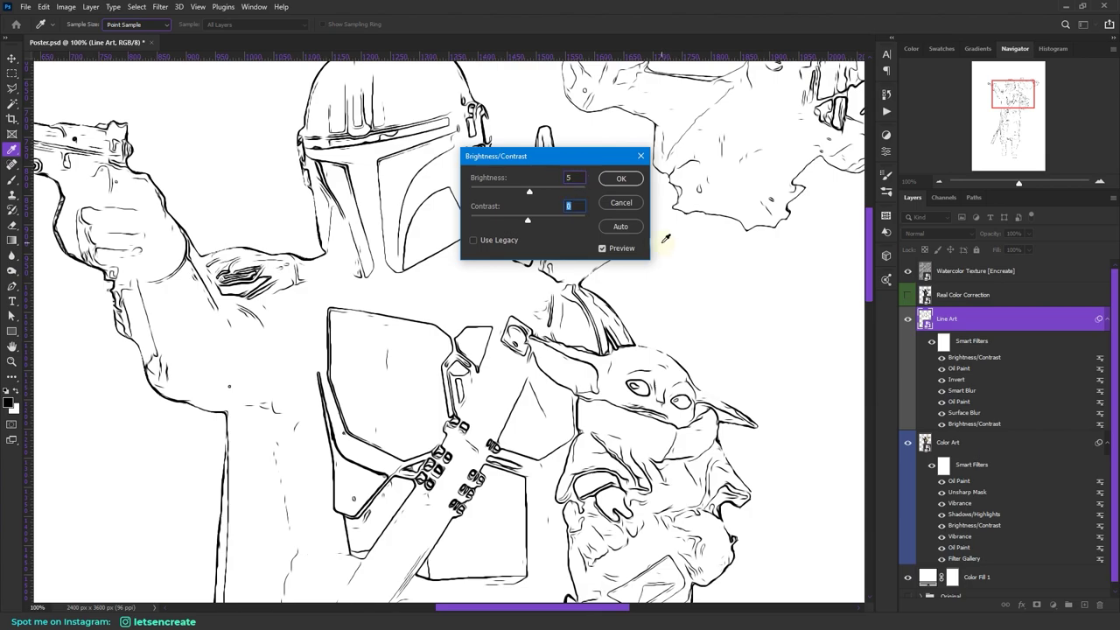
{"action": "left_click", "coordinate": [614, 181]}
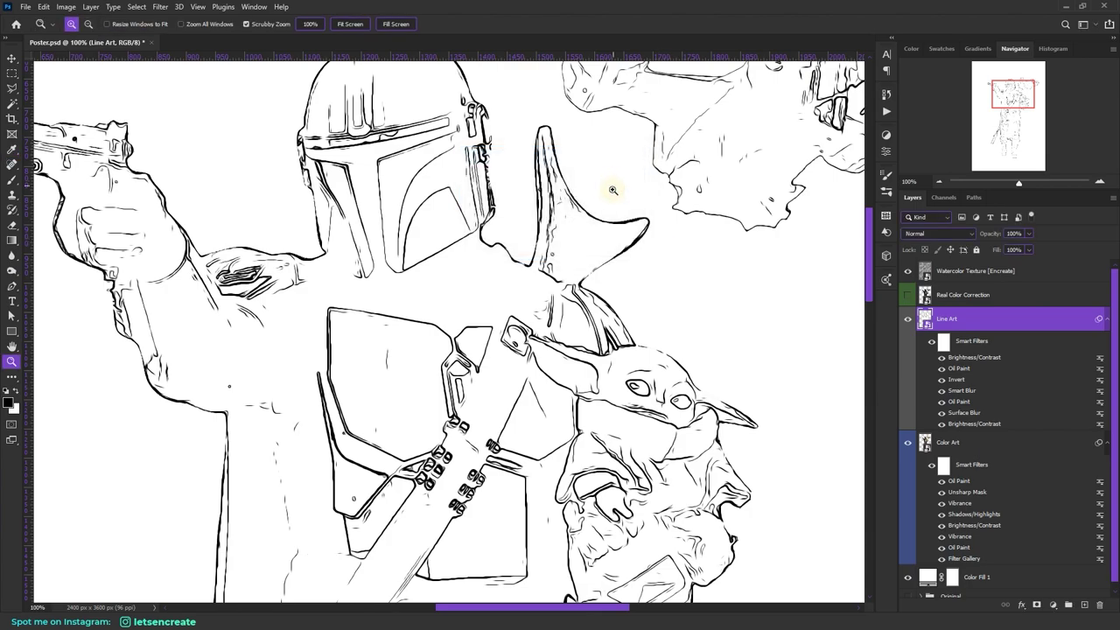
{"action": "left_click", "coordinate": [929, 233]}
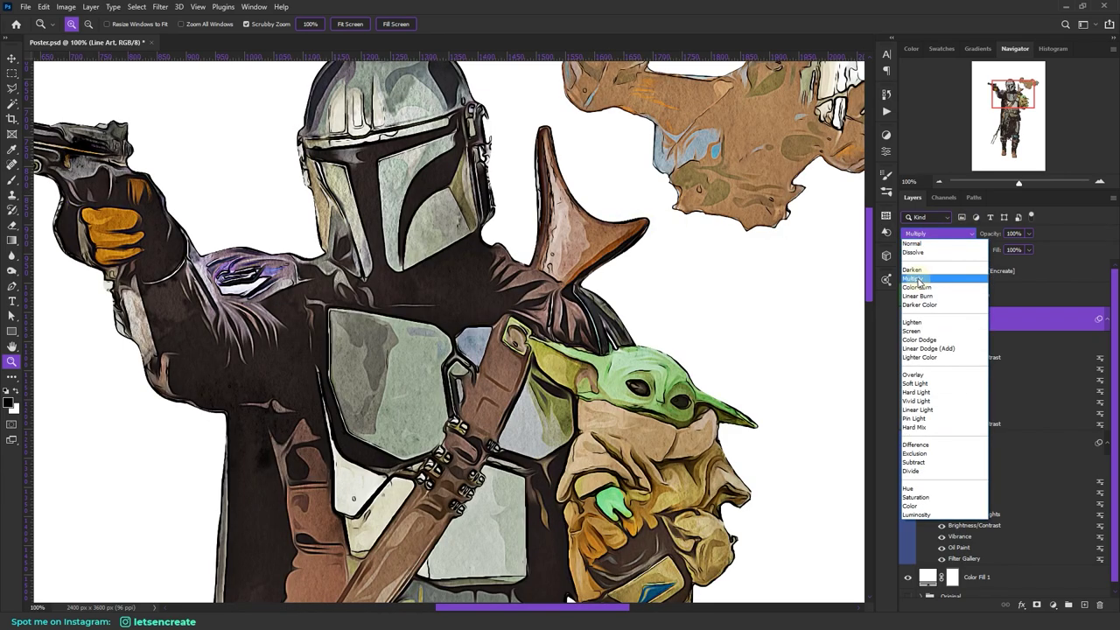
{"action": "left_click", "coordinate": [916, 278]}
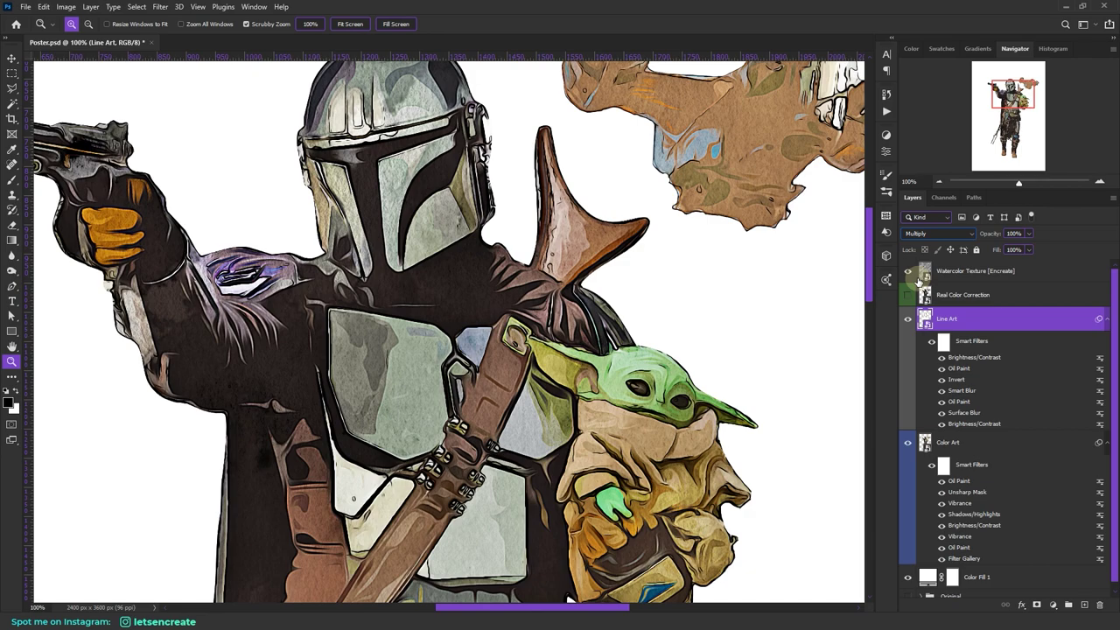
Step: Select the Real Color Correction layer and turn on its visibility
{"action": "key", "text": "ctrl+0"}
{"action": "key", "text": "ctrl+plus"}
{"action": "key", "text": "ctrl+plus"}
{"action": "key", "text": "ctrl+plus"}
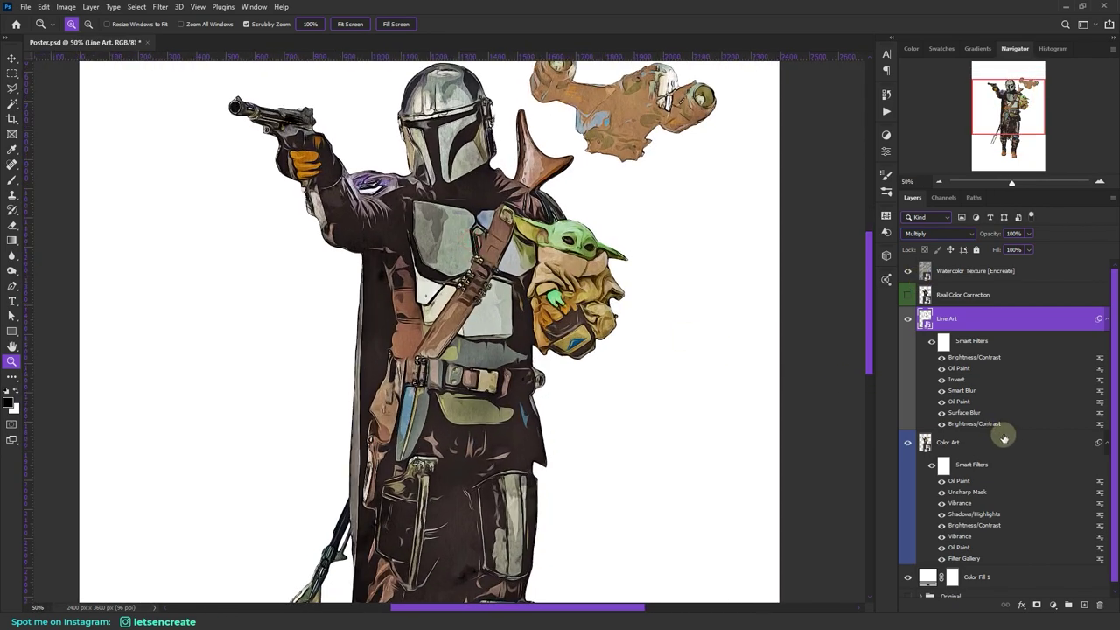
{"action": "left_click", "coordinate": [971, 446]}
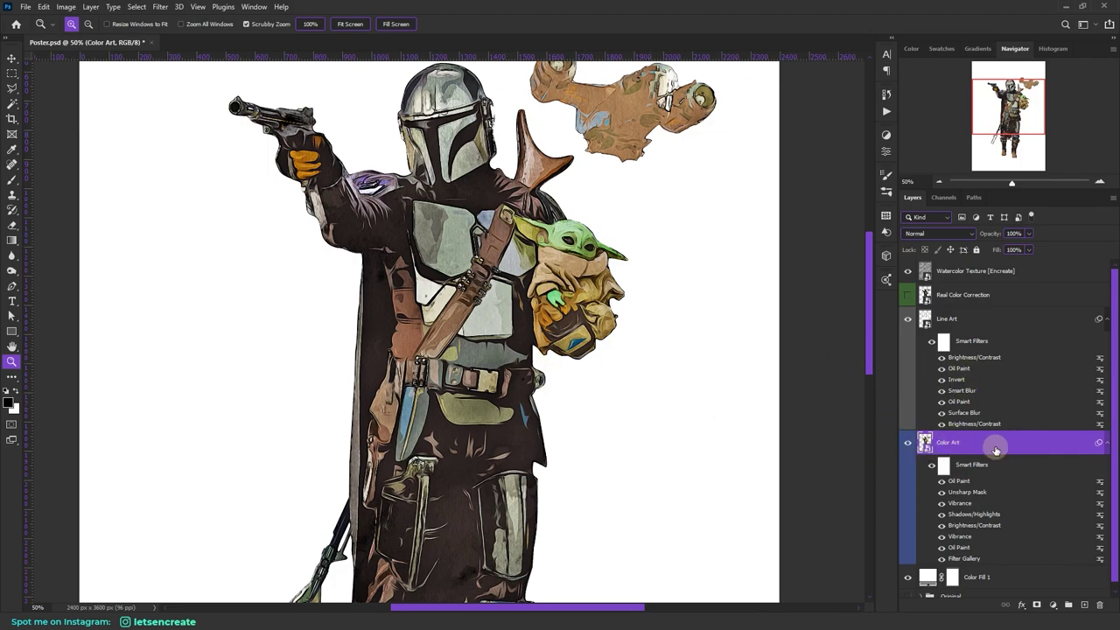
{"action": "left_click", "coordinate": [978, 294]}
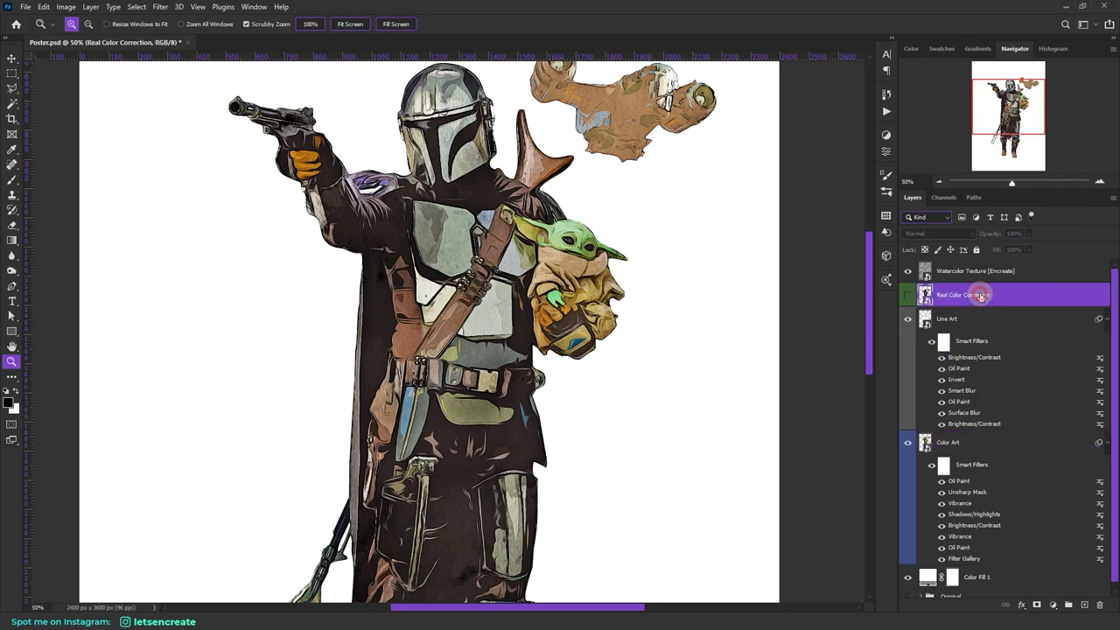
{"action": "left_click", "coordinate": [908, 301]}
{"action": "left_click", "coordinate": [907, 301]}
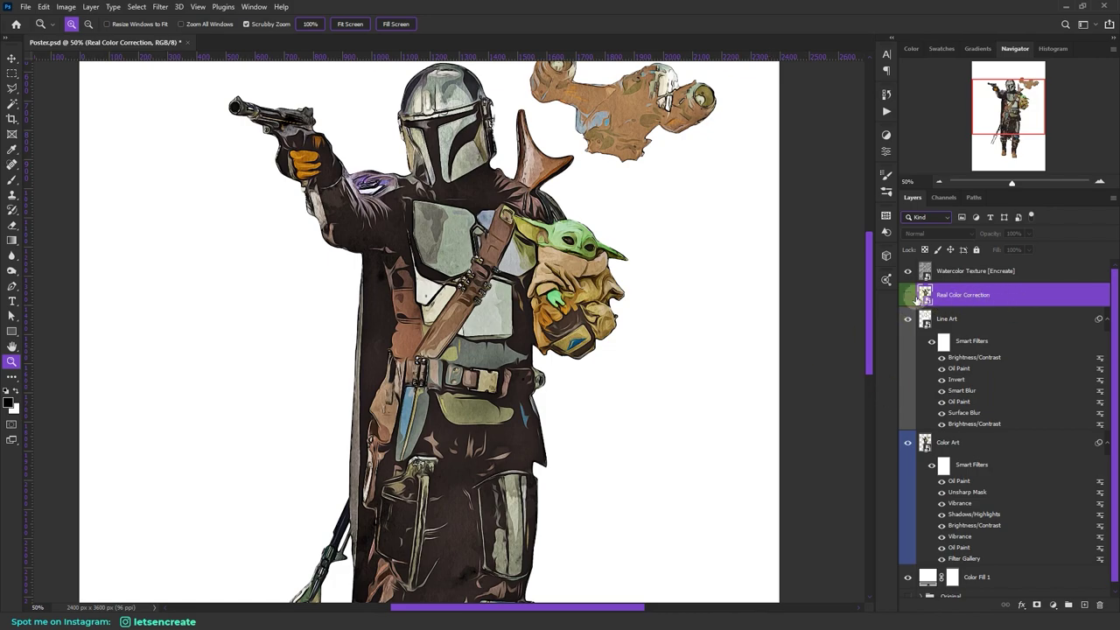
{"action": "left_click", "coordinate": [907, 294]}
Step: Apply an Oil Paint filter to the Real Color Correction layer with Stylization 3.0, Cleanliness 3.3, Scale 3.3, Bristle Detail 1.0 and Lighting off
{"action": "left_click", "coordinate": [162, 7]}
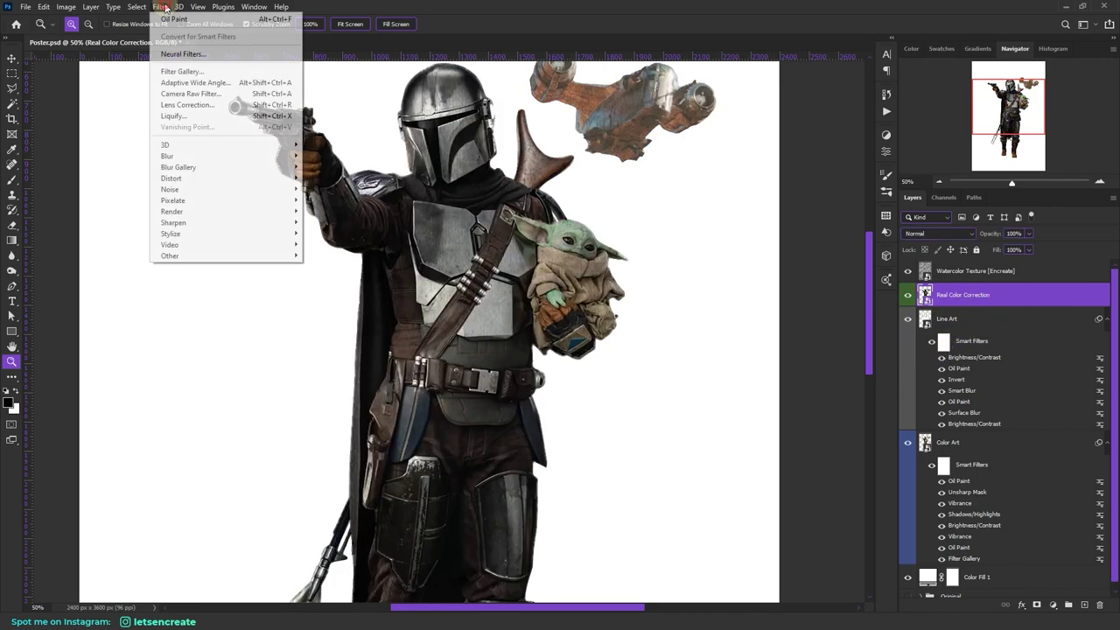
{"action": "mouse_move", "coordinate": [188, 234]}
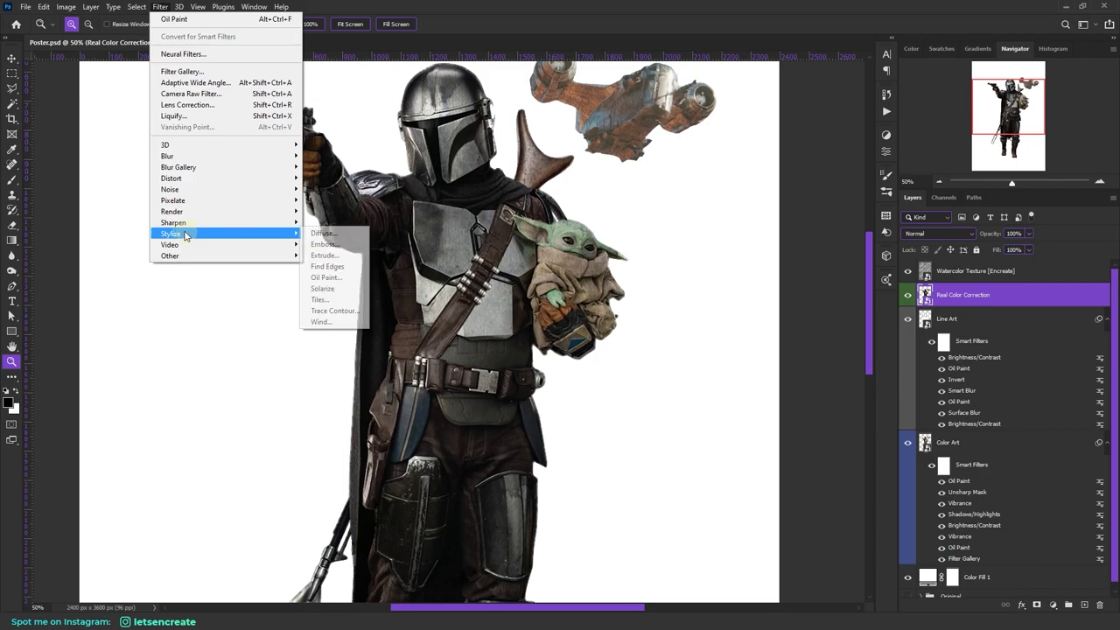
{"action": "left_click", "coordinate": [320, 278]}
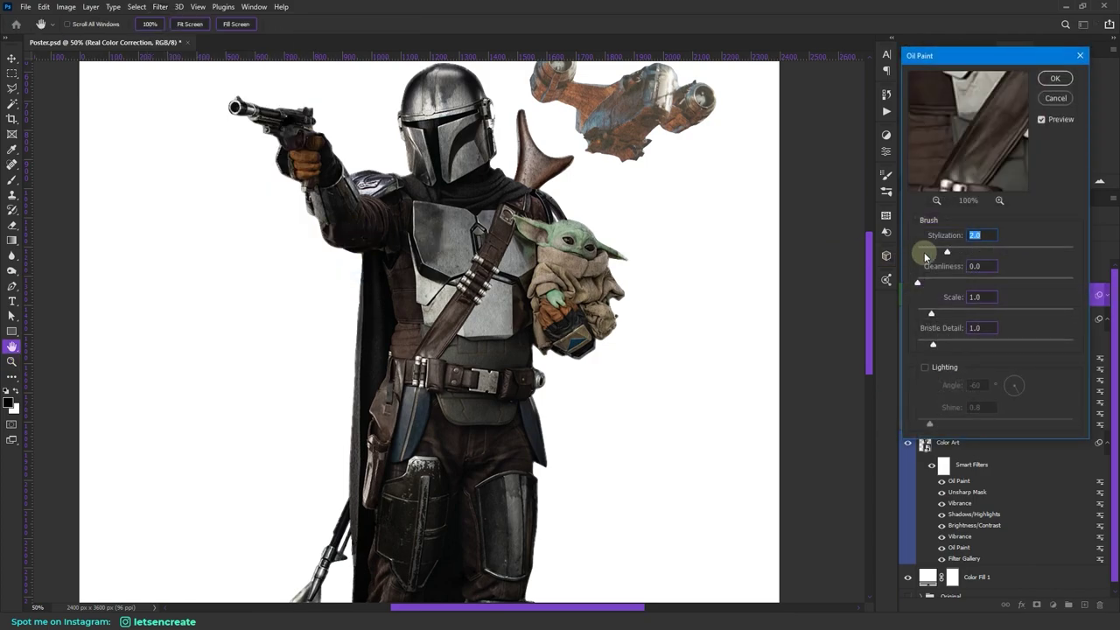
{"action": "type", "text": "3"}
{"action": "double_click", "coordinate": [975, 265]}
{"action": "type", "text": "3.3"}
{"action": "double_click", "coordinate": [979, 298]}
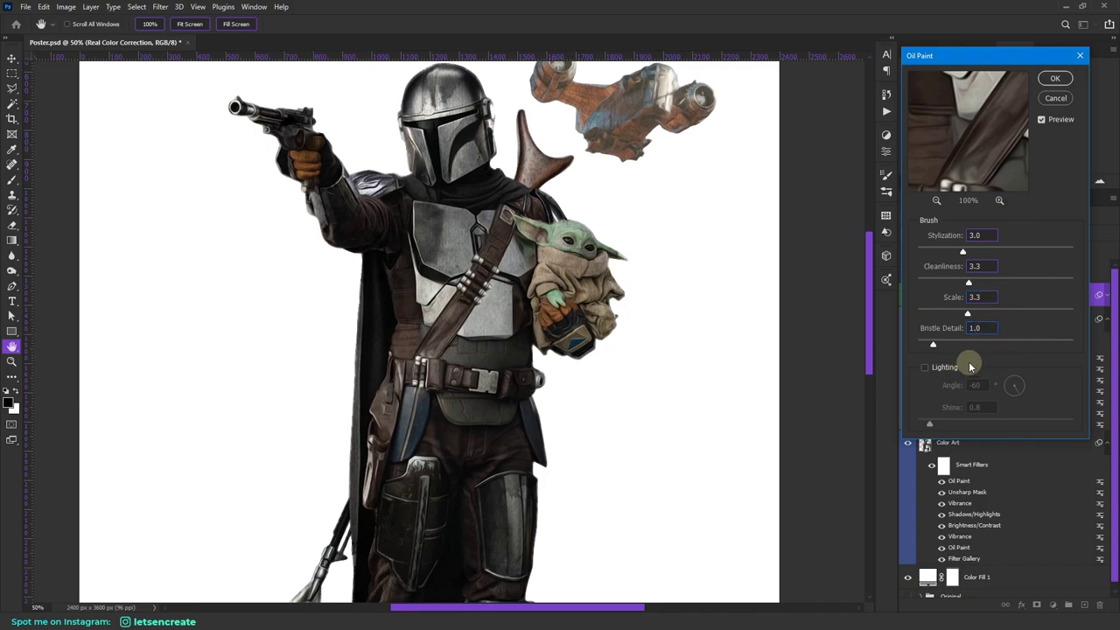
{"action": "left_click", "coordinate": [1052, 78]}
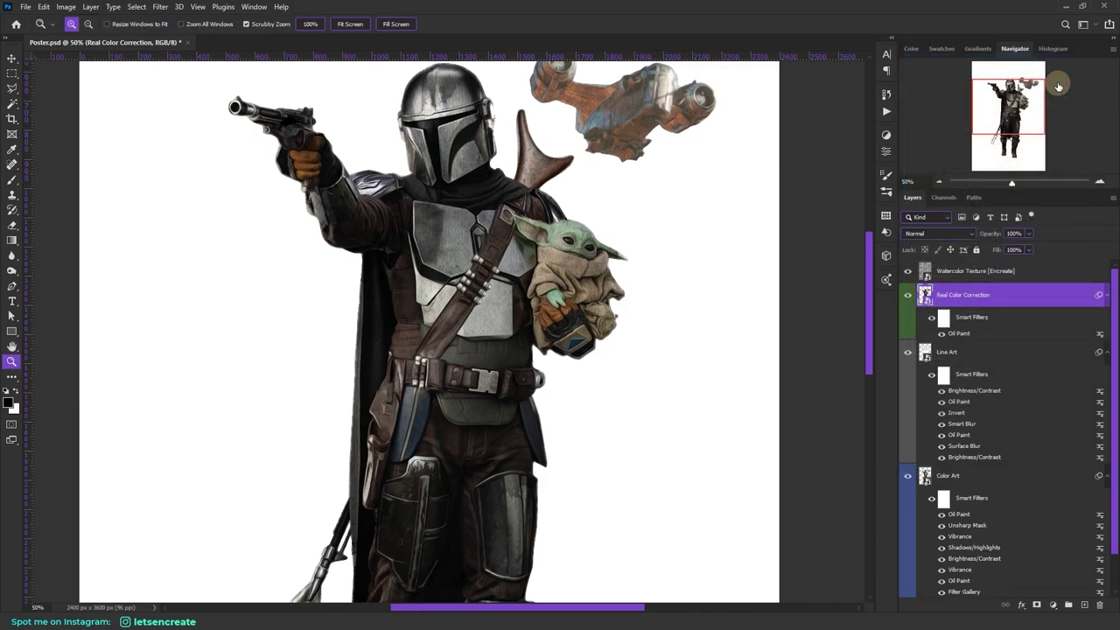
Step: Apply a Vibrance adjustment to the Real Color Correction layer with Vibrance +100 and Saturation +10
{"action": "left_click", "coordinate": [67, 7]}
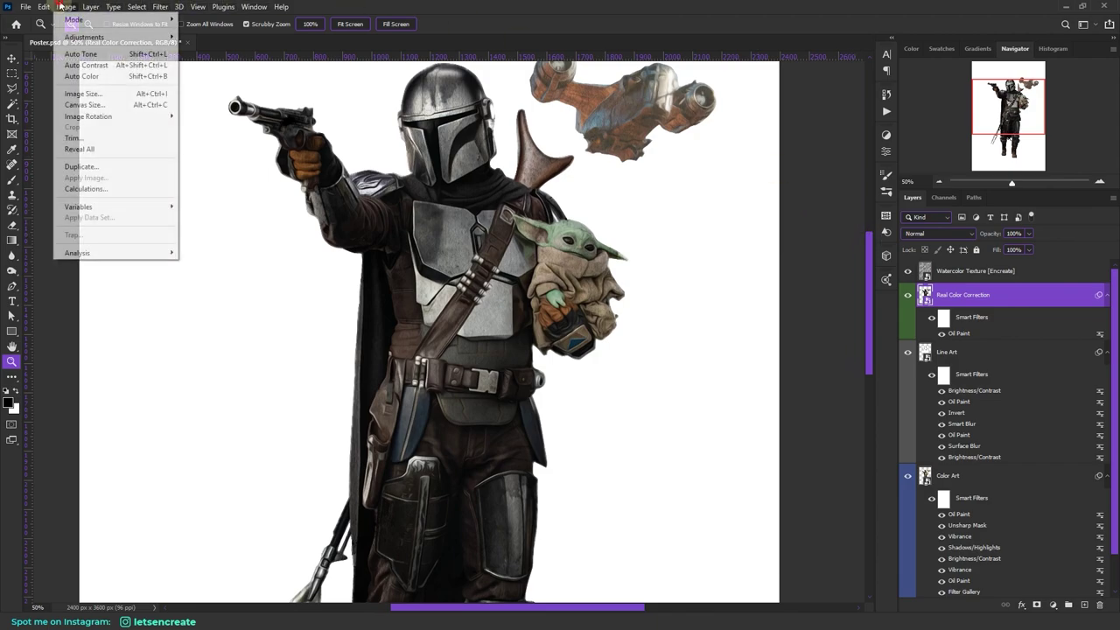
{"action": "mouse_move", "coordinate": [70, 46]}
{"action": "left_click", "coordinate": [210, 82]}
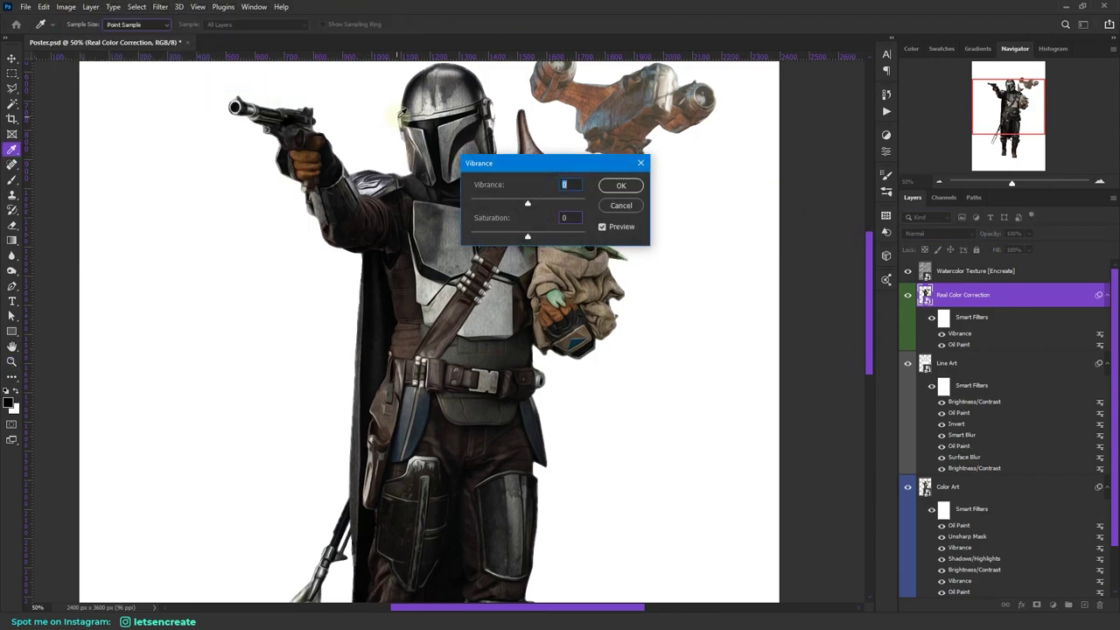
{"action": "left_click", "coordinate": [561, 227]}
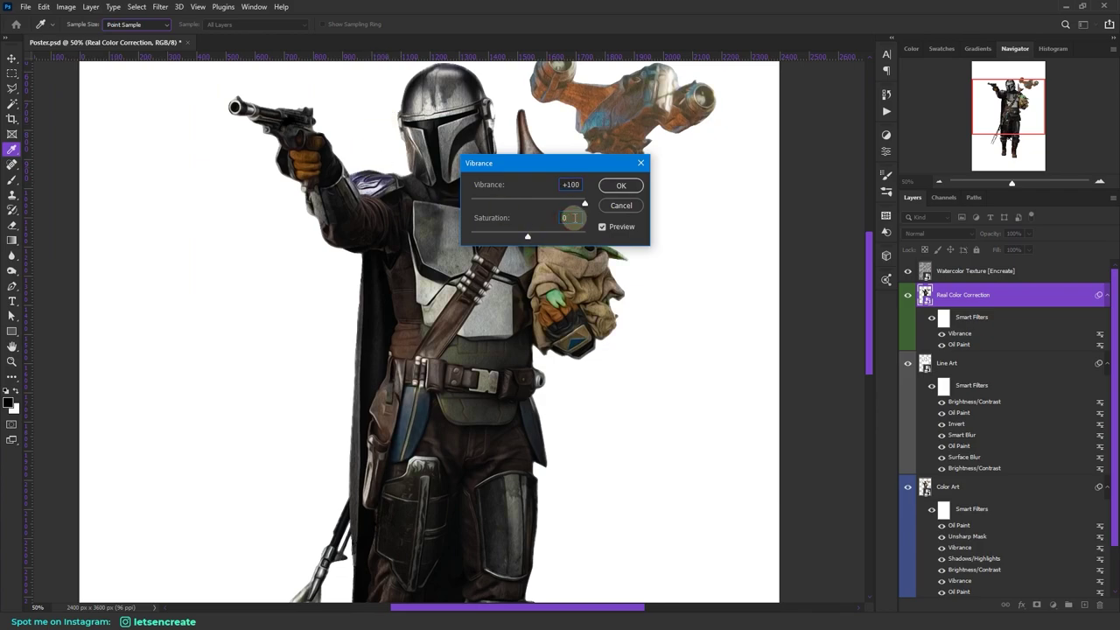
{"action": "left_click", "coordinate": [620, 185]}
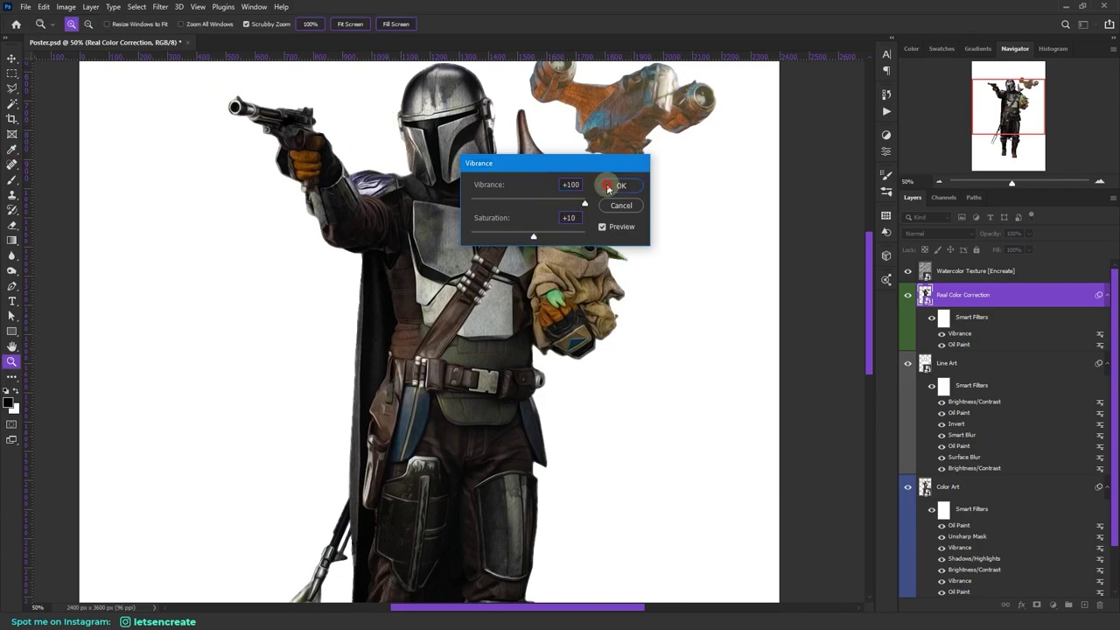
Step: Apply Shadows/Highlights to the Real Color Correction layer with Shadows at 100% and Highlights at 0%
{"action": "left_click", "coordinate": [65, 7]}
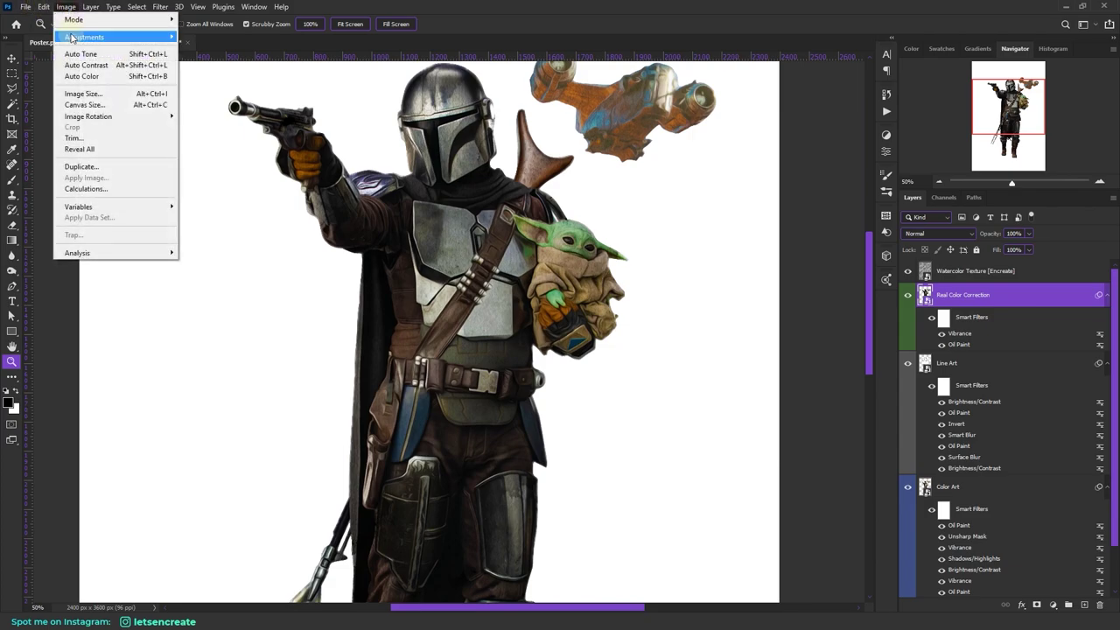
{"action": "mouse_move", "coordinate": [105, 37]}
{"action": "left_click", "coordinate": [246, 235]}
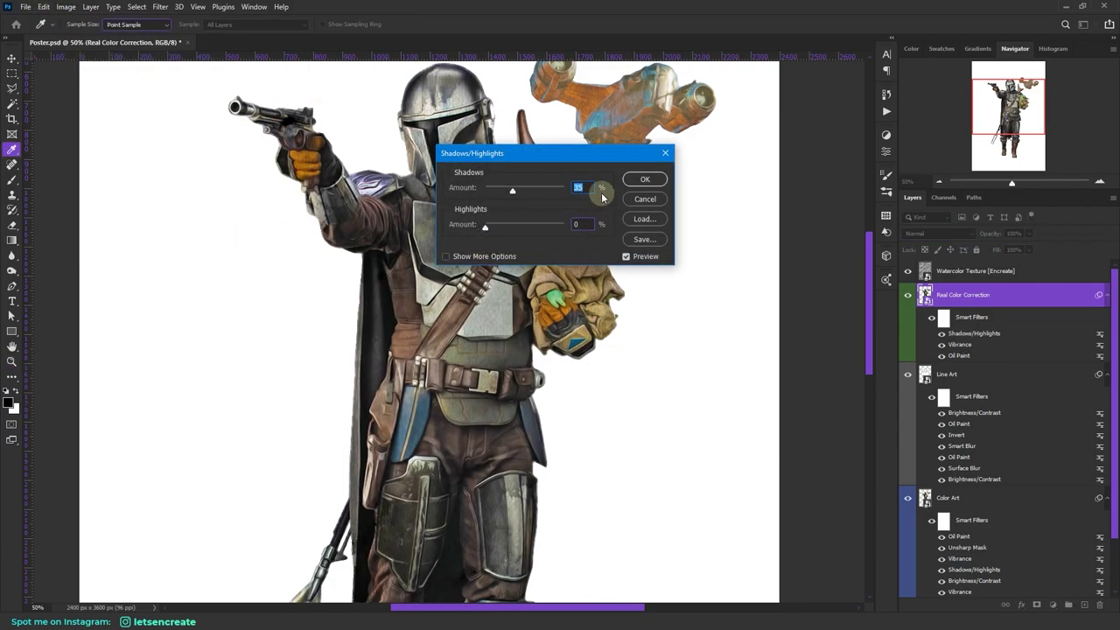
{"action": "type", "text": "100"}
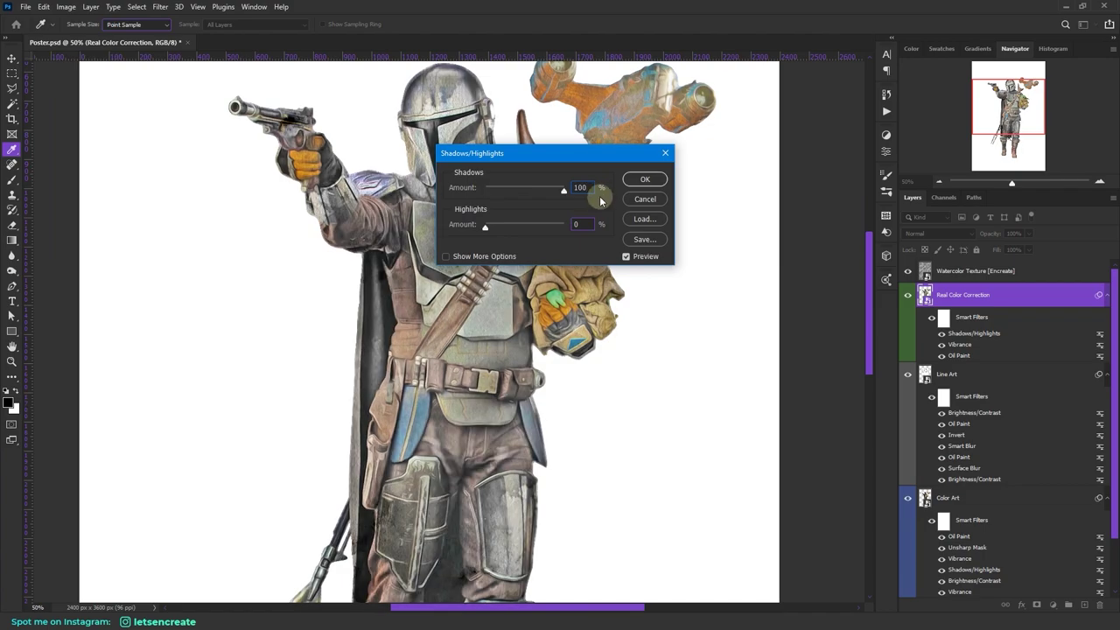
{"action": "left_click", "coordinate": [645, 181]}
{"action": "key", "text": "z"}
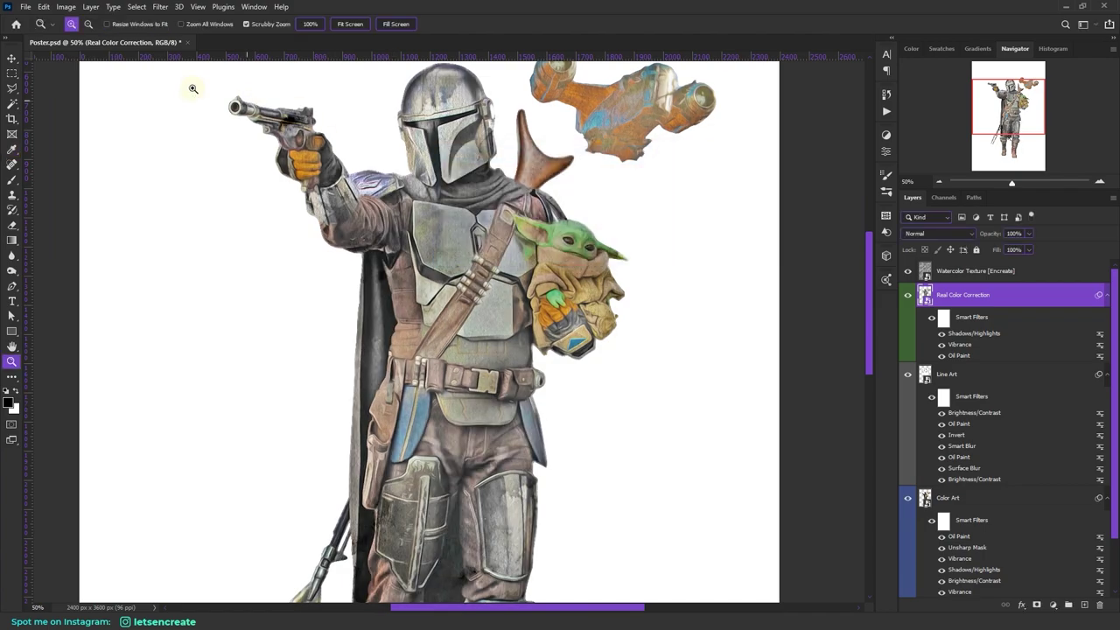
Step: Apply Brightness/Contrast to the Real Color Correction layer with Brightness 10 and Contrast 30
{"action": "left_click", "coordinate": [66, 7]}
{"action": "mouse_move", "coordinate": [74, 37]}
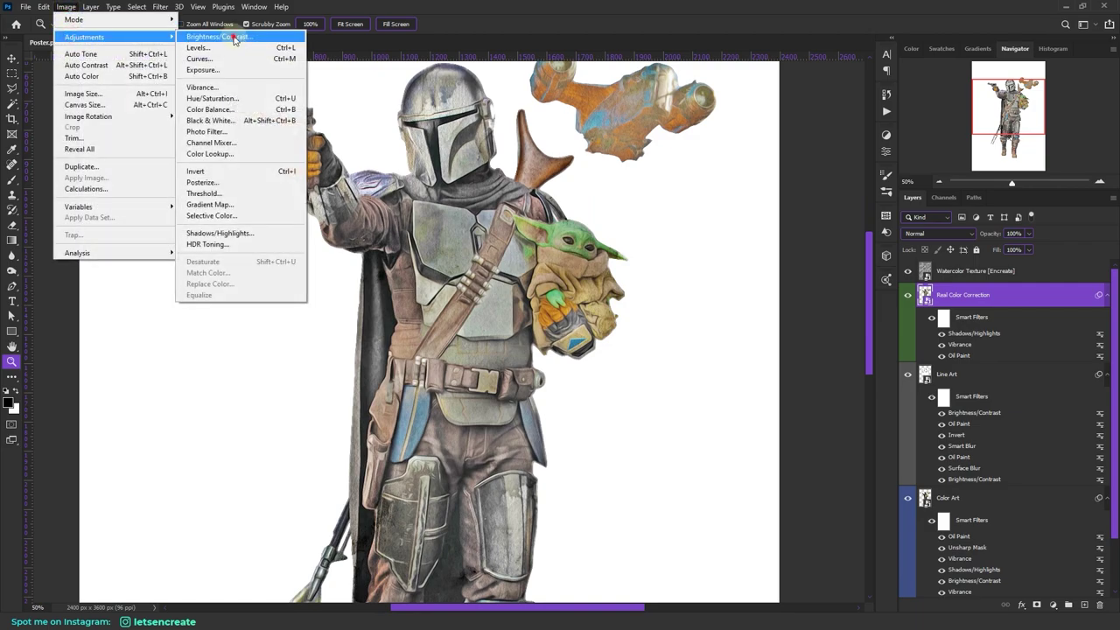
{"action": "left_click", "coordinate": [234, 40]}
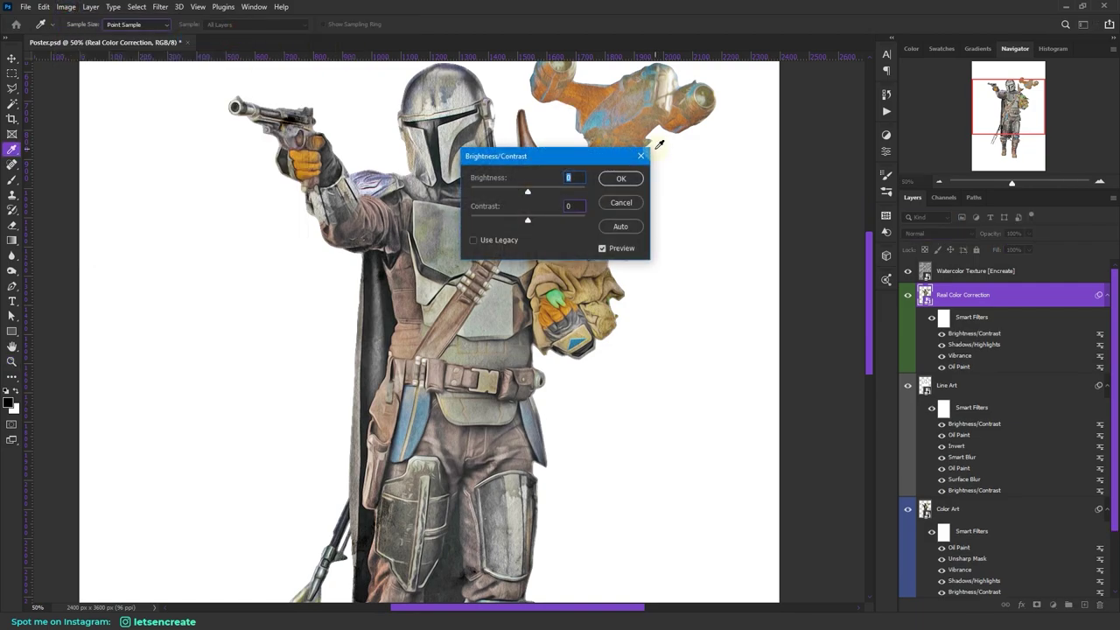
{"action": "type", "text": "10"}
{"action": "left_click", "coordinate": [575, 206]}
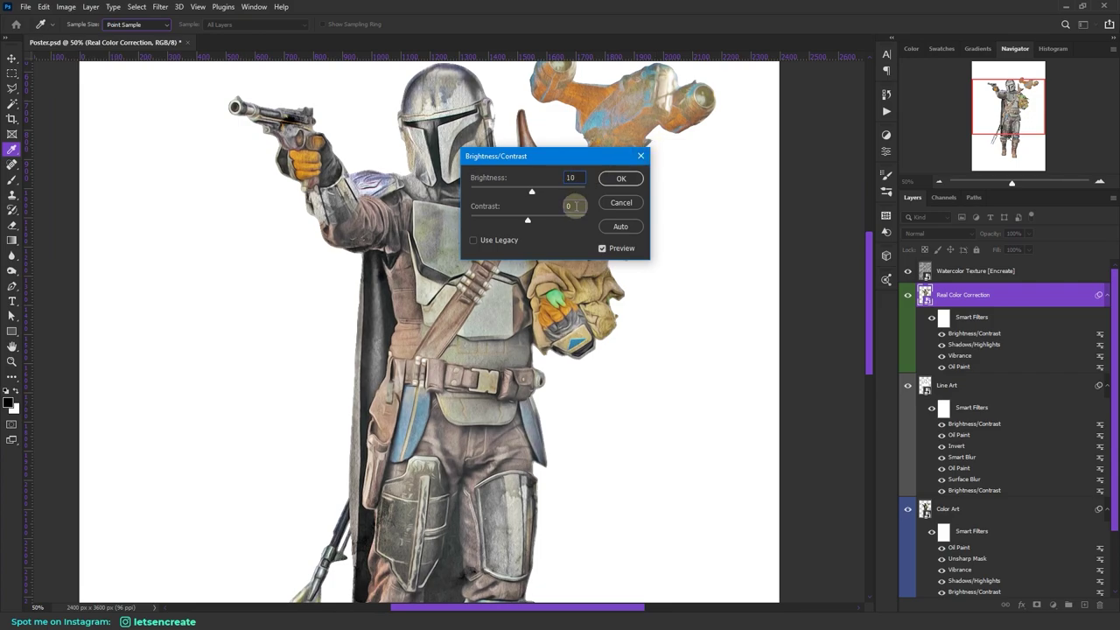
{"action": "type", "text": "3"}
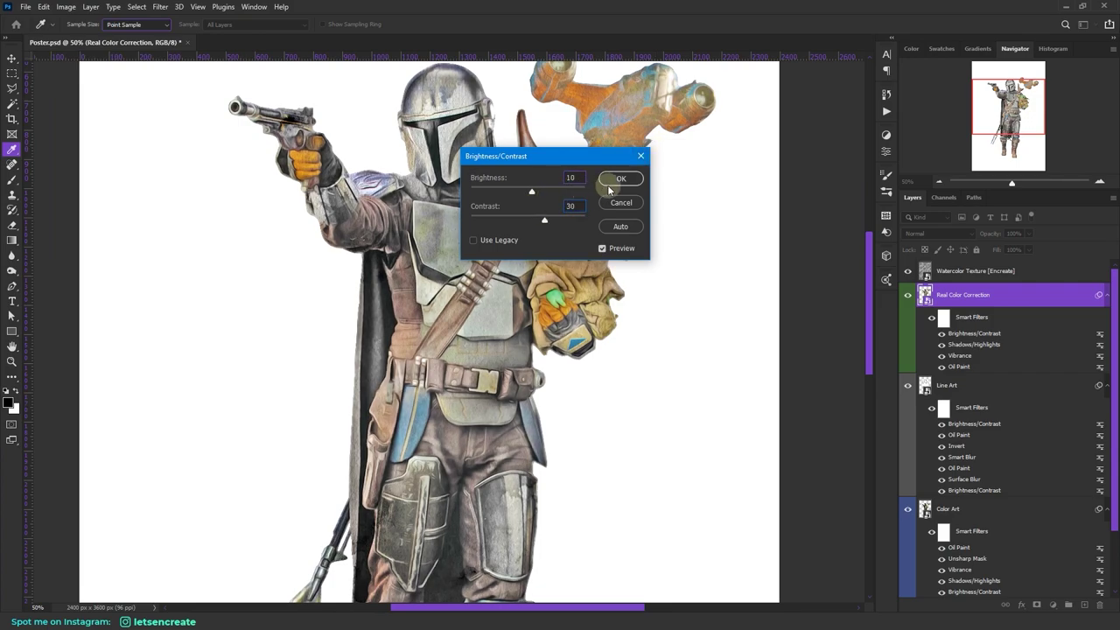
{"action": "left_click", "coordinate": [610, 182]}
{"action": "key", "text": "z"}
Step: Add a second Vibrance adjustment to the Real Color Correction layer with Vibrance +100 and Saturation +10
{"action": "left_click", "coordinate": [65, 13]}
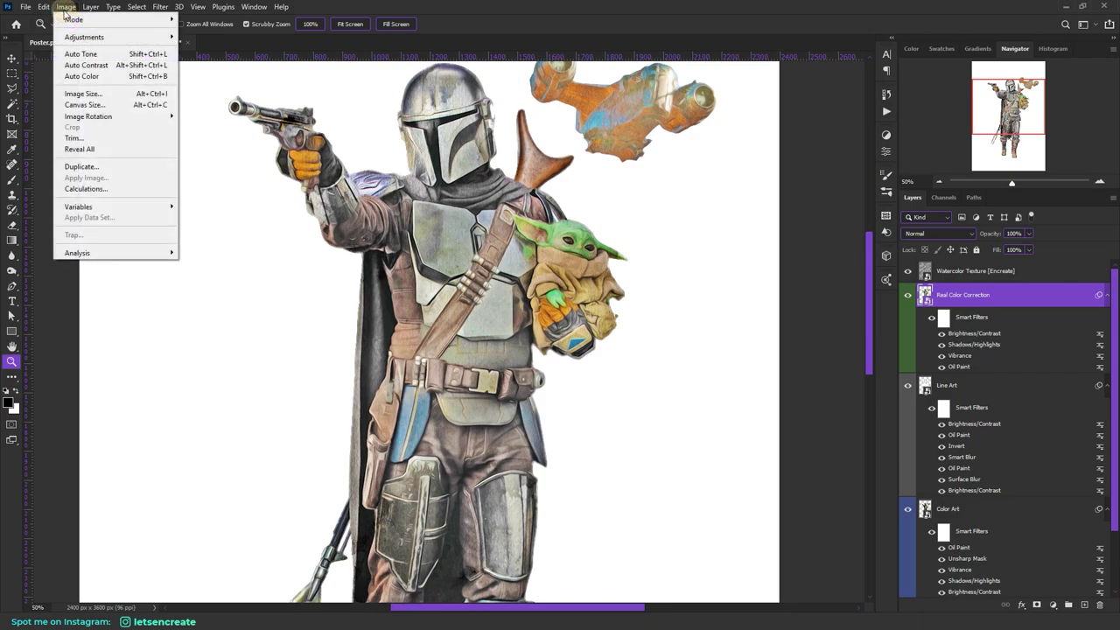
{"action": "mouse_move", "coordinate": [148, 37]}
{"action": "left_click", "coordinate": [216, 88]}
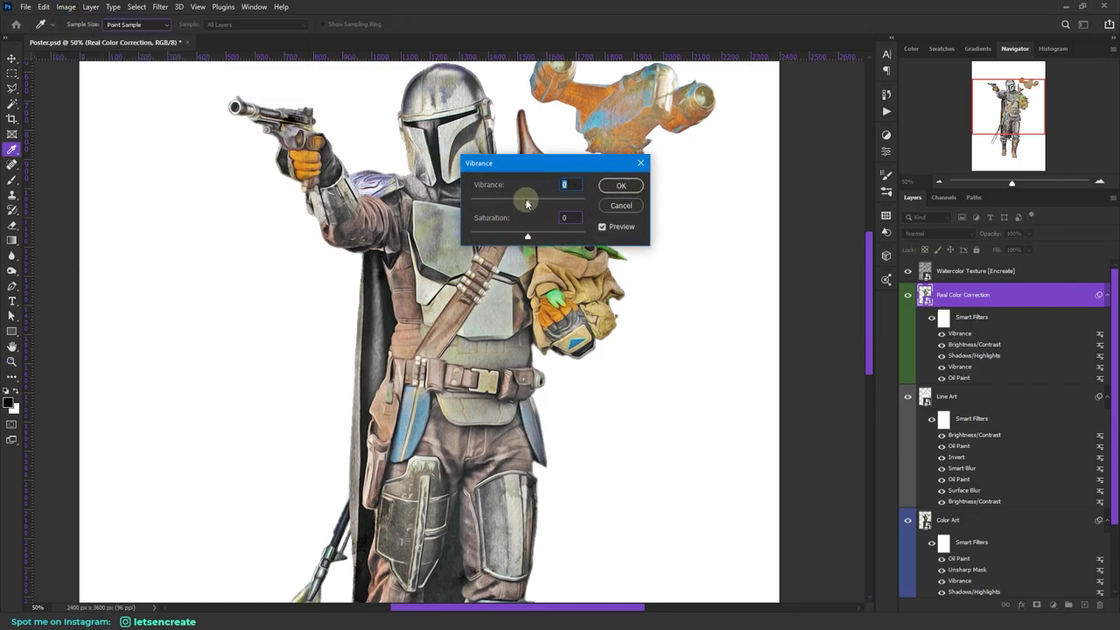
{"action": "mouse_move", "coordinate": [584, 202]}
{"action": "left_mouse_down"}
{"action": "mouse_move", "coordinate": [573, 202]}
{"action": "mouse_move", "coordinate": [593, 203]}
{"action": "left_mouse_up"}
{"action": "left_click", "coordinate": [567, 217]}
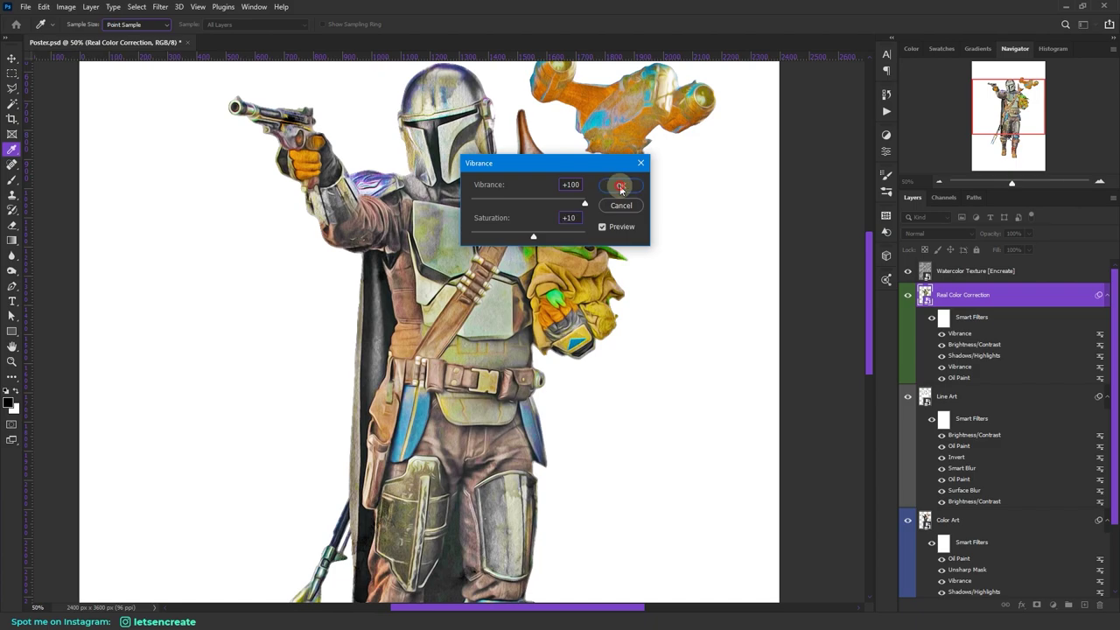
{"action": "left_click", "coordinate": [620, 187]}
{"action": "key", "text": "z"}
Step: Add a second Brightness/Contrast adjustment to the Real Color Correction layer with Brightness 50 and Contrast -50
{"action": "left_click", "coordinate": [66, 7]}
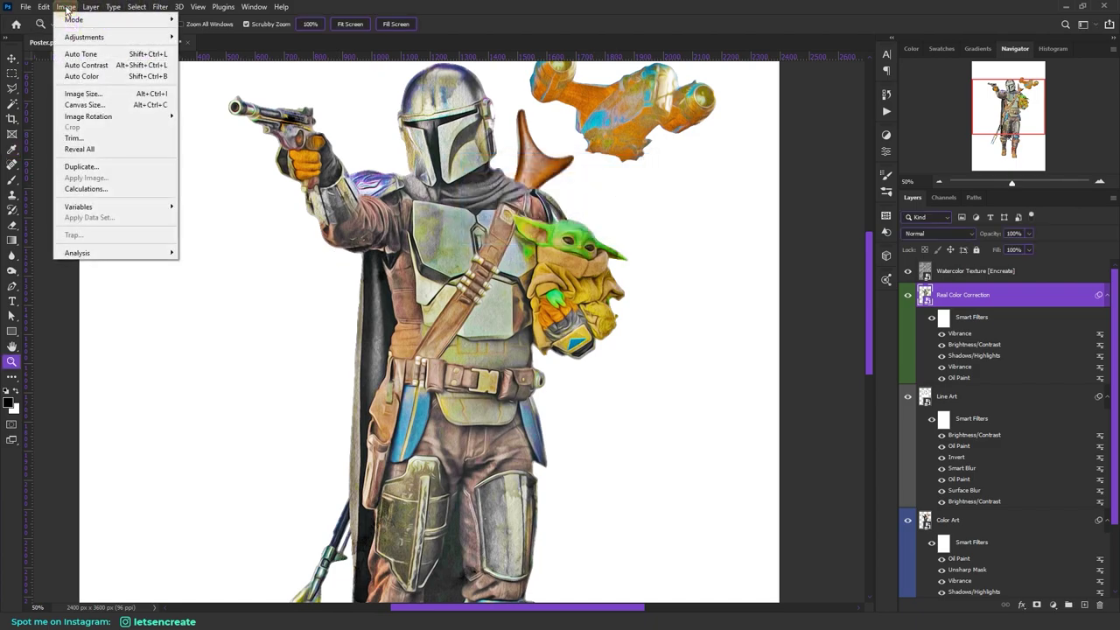
{"action": "mouse_move", "coordinate": [97, 38]}
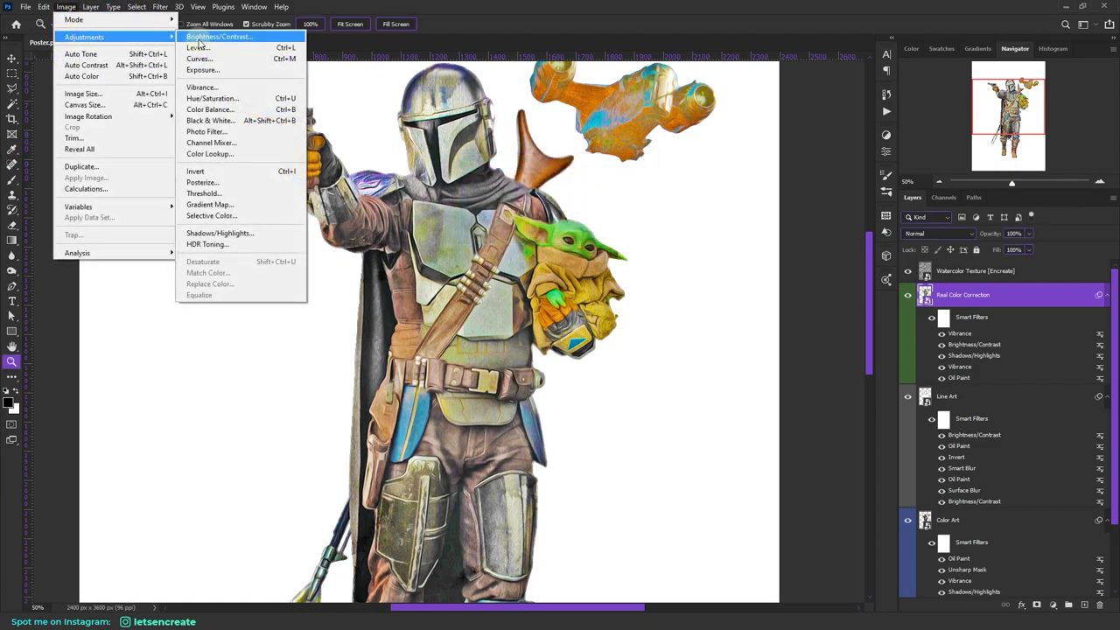
{"action": "left_click", "coordinate": [199, 39]}
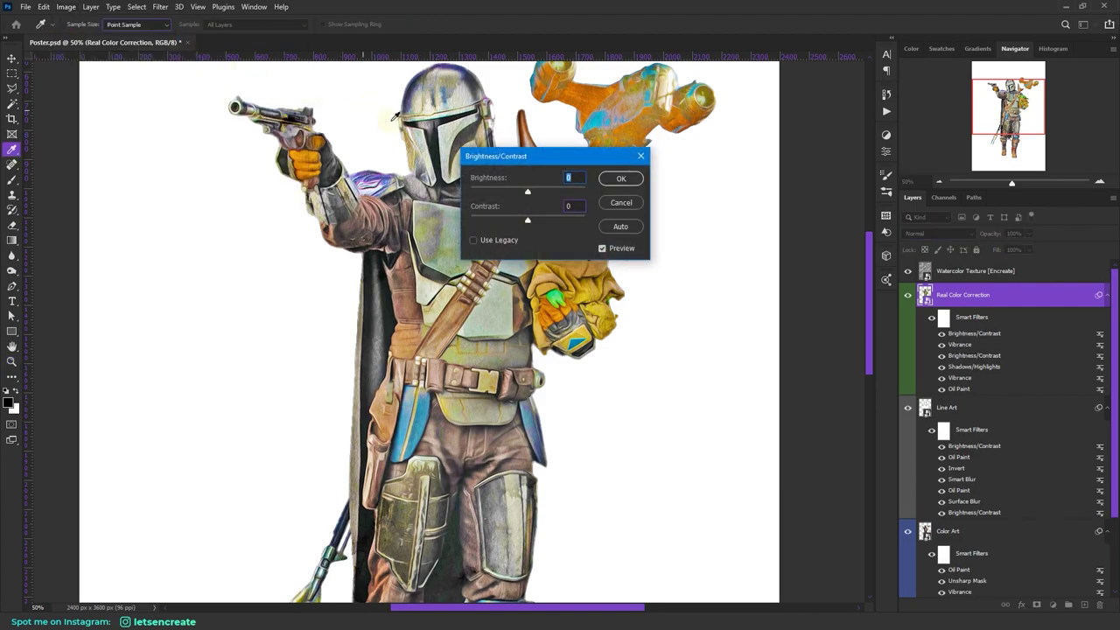
{"action": "type", "text": "50"}
{"action": "key", "text": "Tab"}
{"action": "type", "text": "-50"}
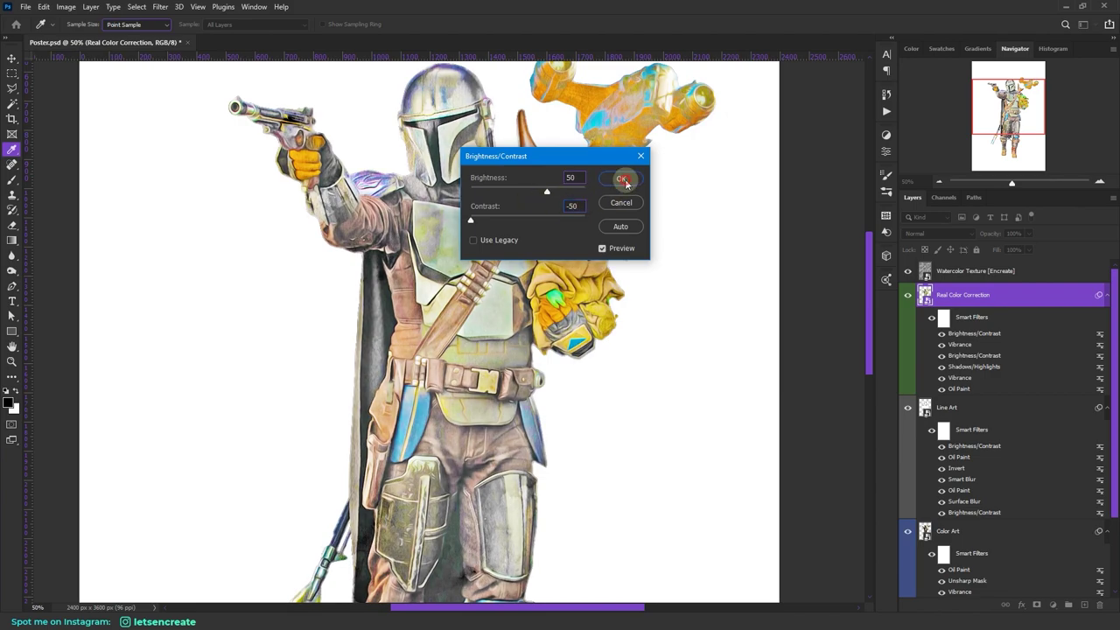
{"action": "left_click", "coordinate": [622, 179]}
{"action": "key", "text": "z"}
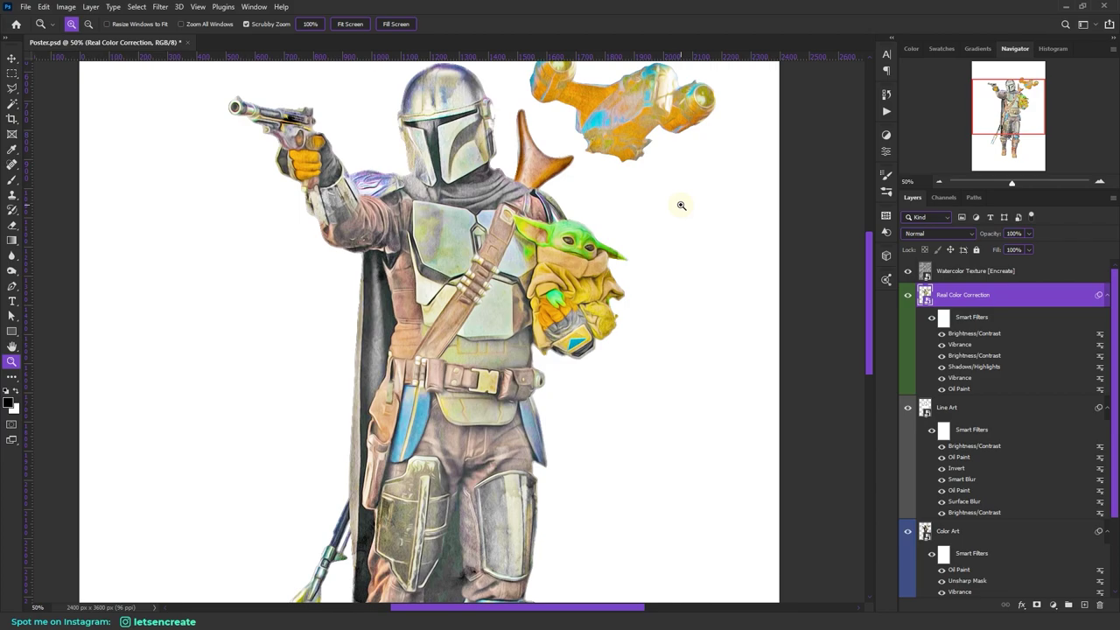
Step: Set the Real Color Correction layer's blend mode to Color and its opacity to 78%
{"action": "left_click", "coordinate": [925, 234]}
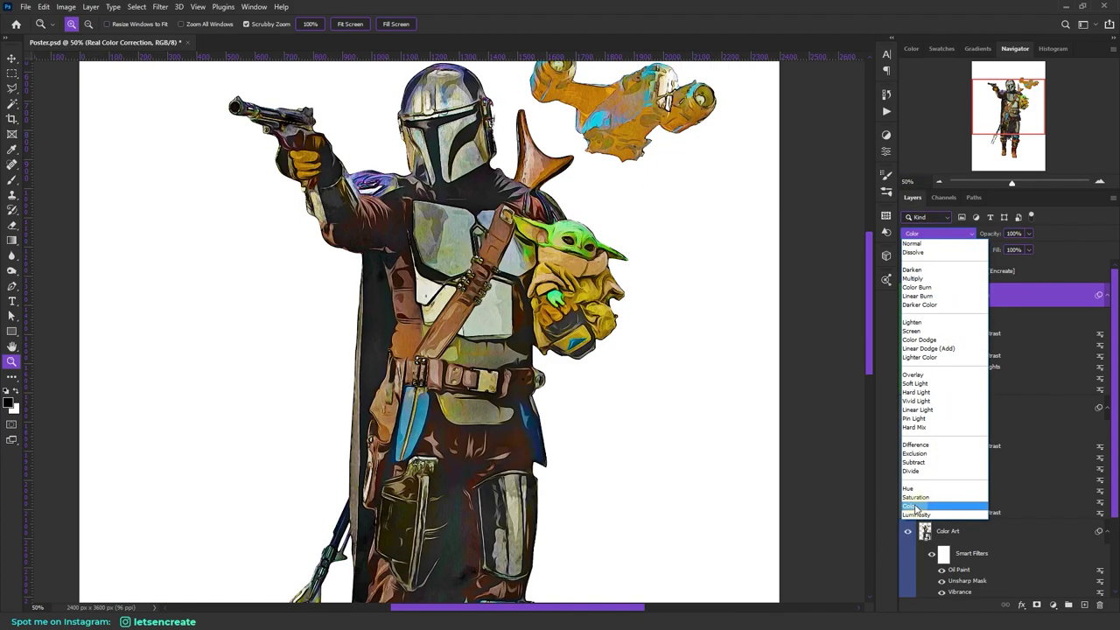
{"action": "left_click", "coordinate": [911, 506]}
{"action": "mouse_move", "coordinate": [1003, 238]}
{"action": "left_mouse_down"}
{"action": "mouse_move", "coordinate": [994, 235]}
{"action": "mouse_move", "coordinate": [1045, 242]}
{"action": "mouse_move", "coordinate": [1006, 233]}
{"action": "left_mouse_up"}
{"action": "left_click_drag", "start_coordinate": [462, 181], "coordinate": [453, 203]}
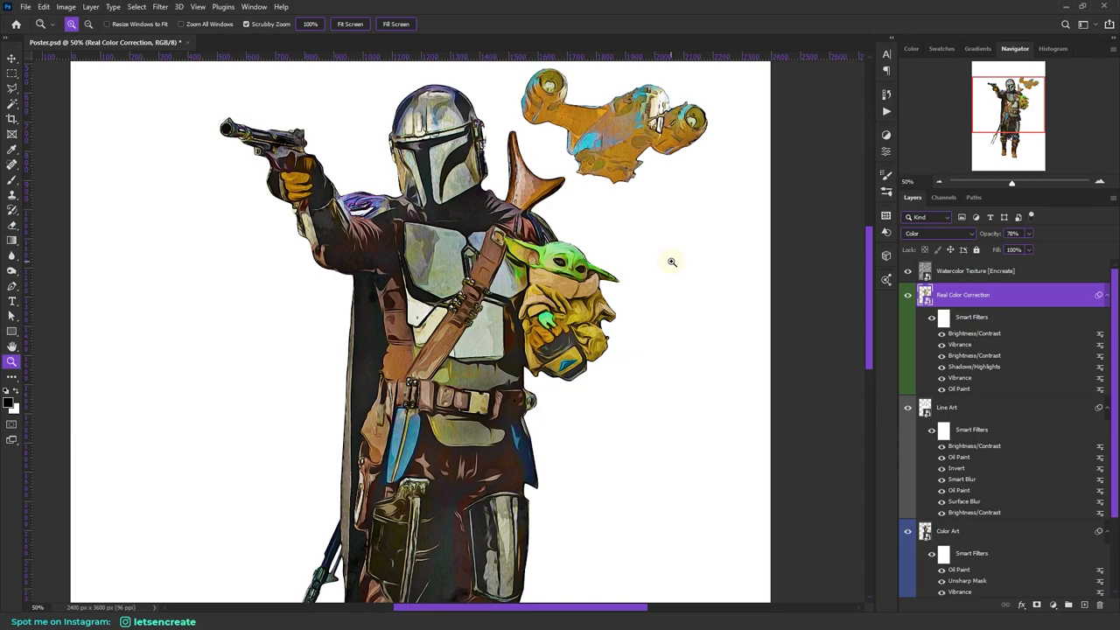
Step: Review a Brightness/Contrast filter on the Line Art layer, and collapse the smart filter lists of Real Color Correction and Line Art
{"action": "left_click", "coordinate": [1105, 296]}
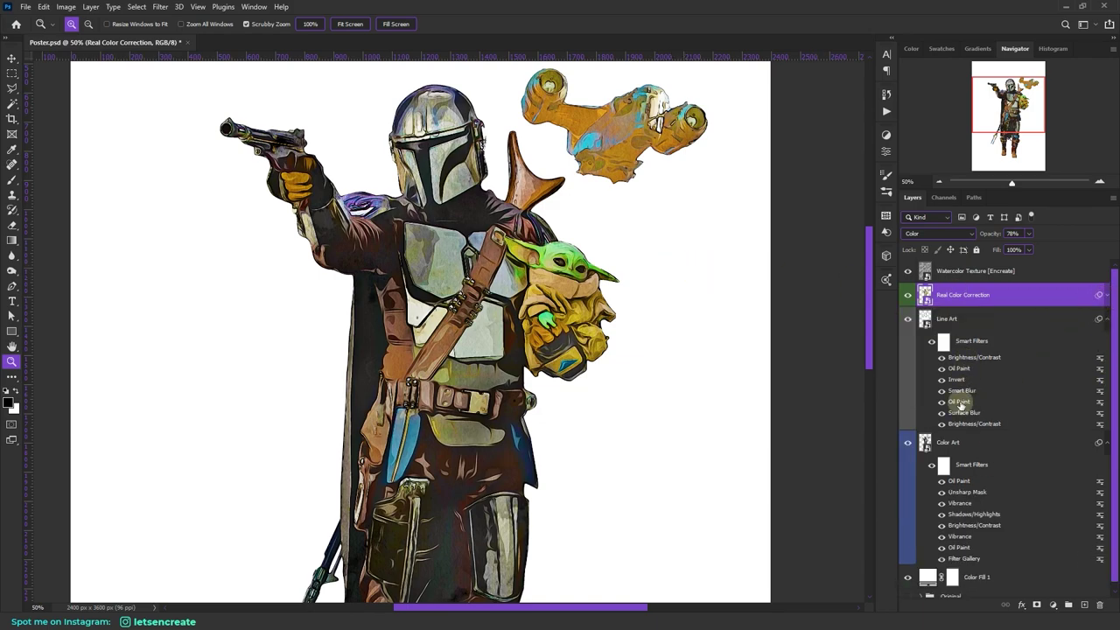
{"action": "left_click", "coordinate": [964, 356]}
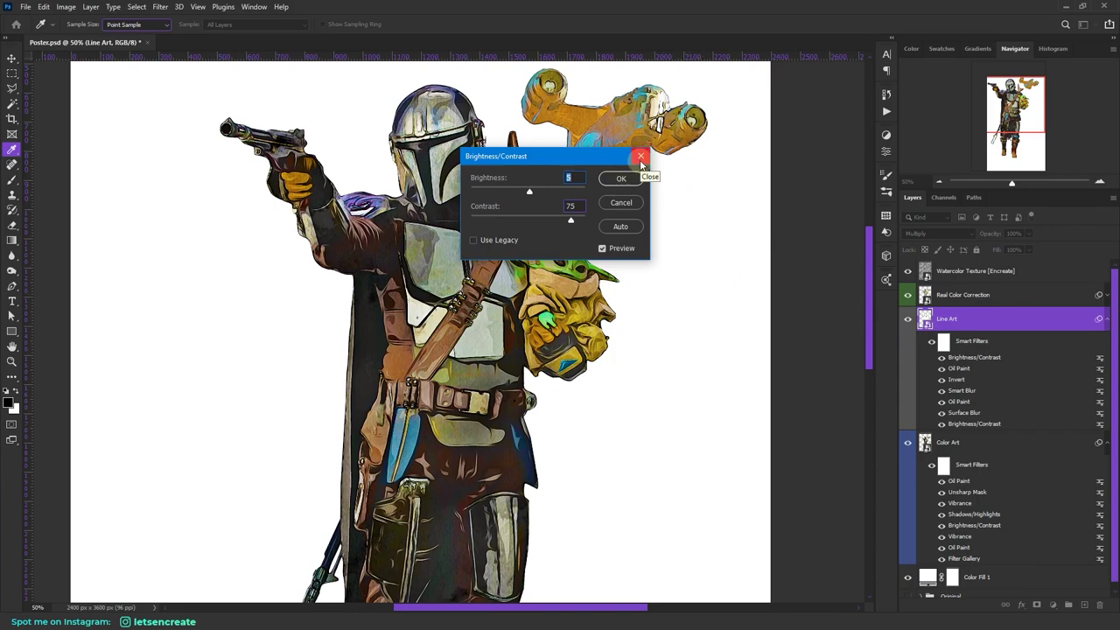
{"action": "left_click", "coordinate": [642, 162]}
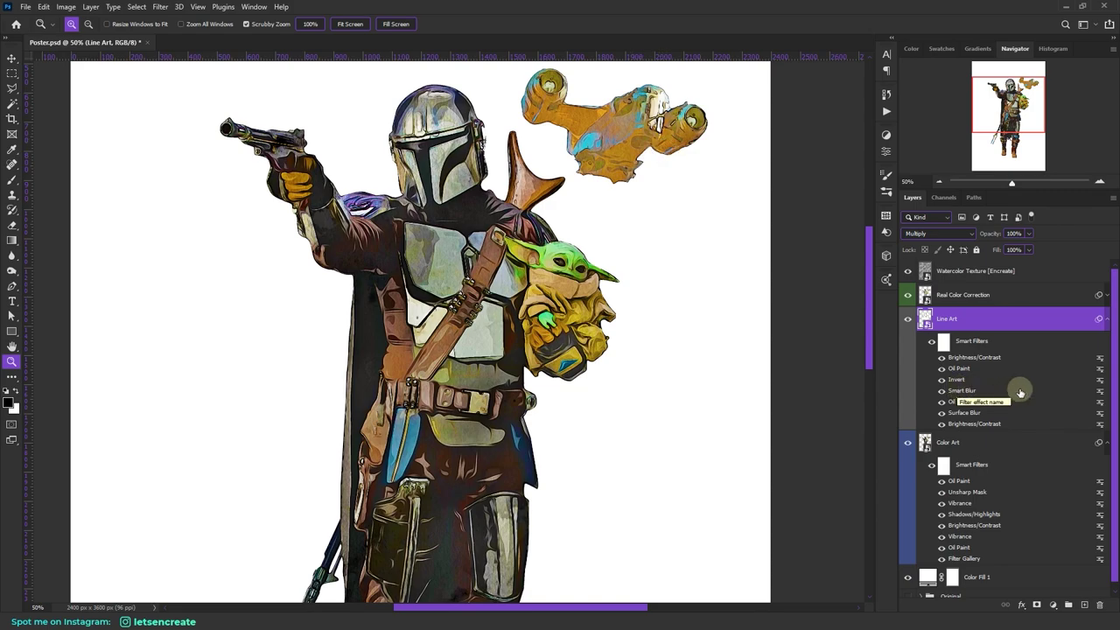
{"action": "left_click", "coordinate": [1108, 320]}
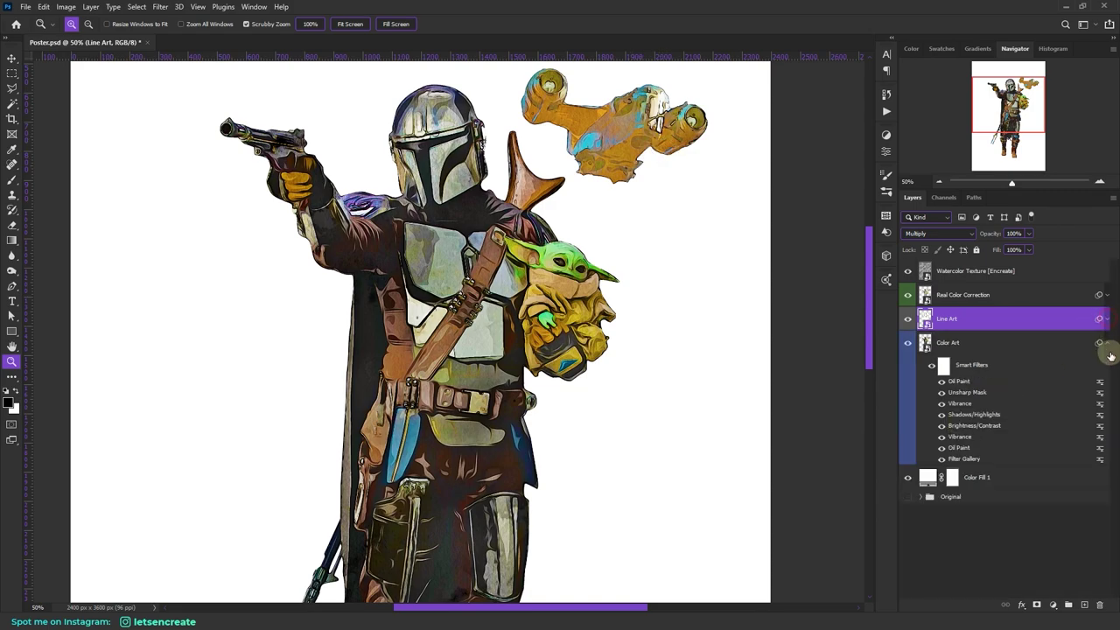
Step: Group the Color Art, Line Art and Real Color Correction layers, and name the group Core Art
{"action": "left_click", "coordinate": [1106, 343]}
{"action": "left_click", "coordinate": [986, 342]}
{"action": "left_click", "coordinate": [999, 297], "text": "shift"}
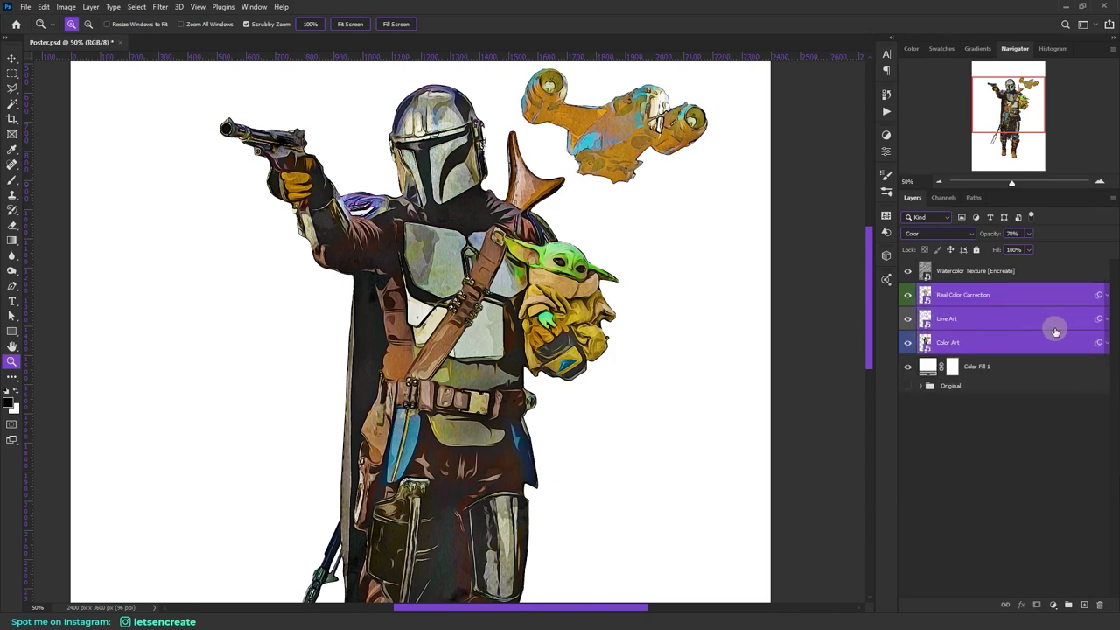
{"action": "key", "text": "ctrl+g"}
{"action": "double_click", "coordinate": [951, 289]}
{"action": "type", "text": "Comic Art"}
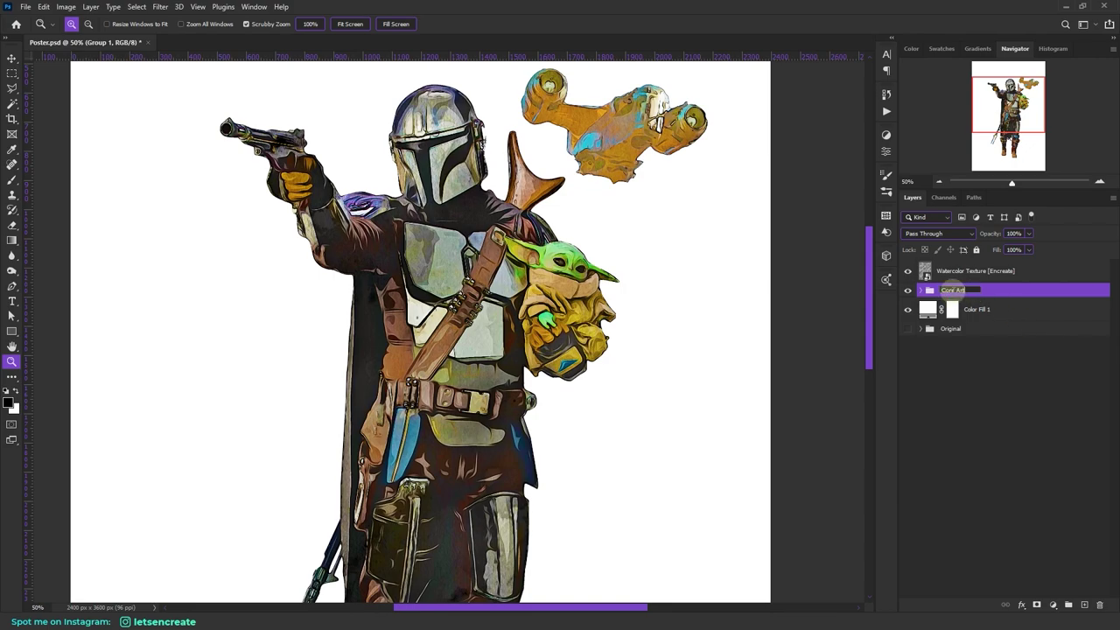
{"action": "key", "text": "Return"}
Step: Add a layer mask to the Line Art layer in the Core Art group and choose a soft round brush
{"action": "left_click", "coordinate": [922, 291]}
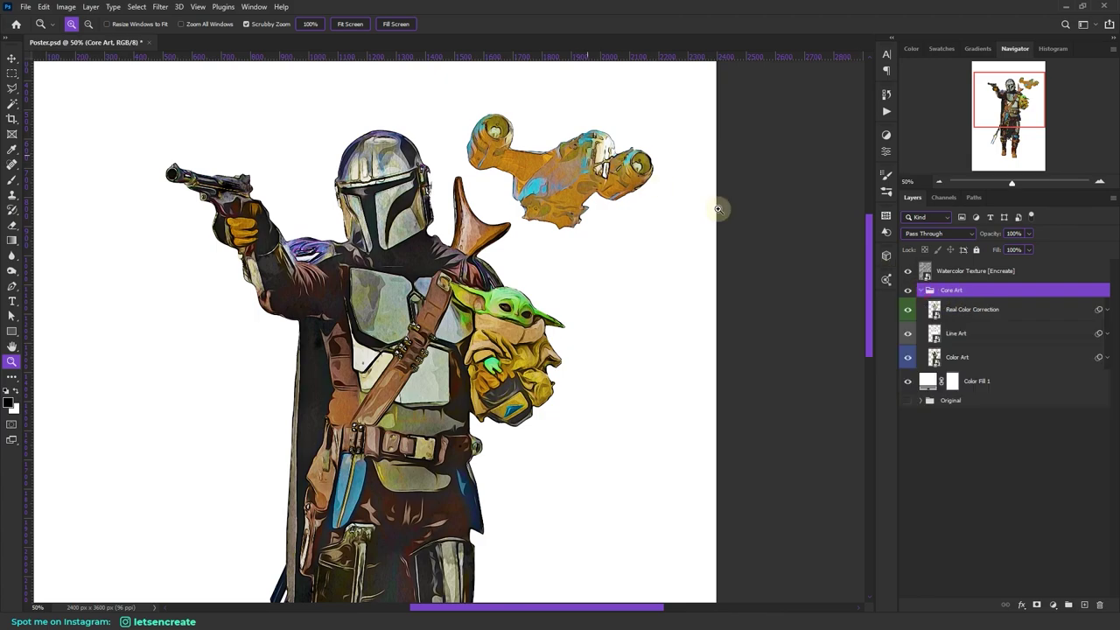
{"action": "left_click", "coordinate": [971, 331]}
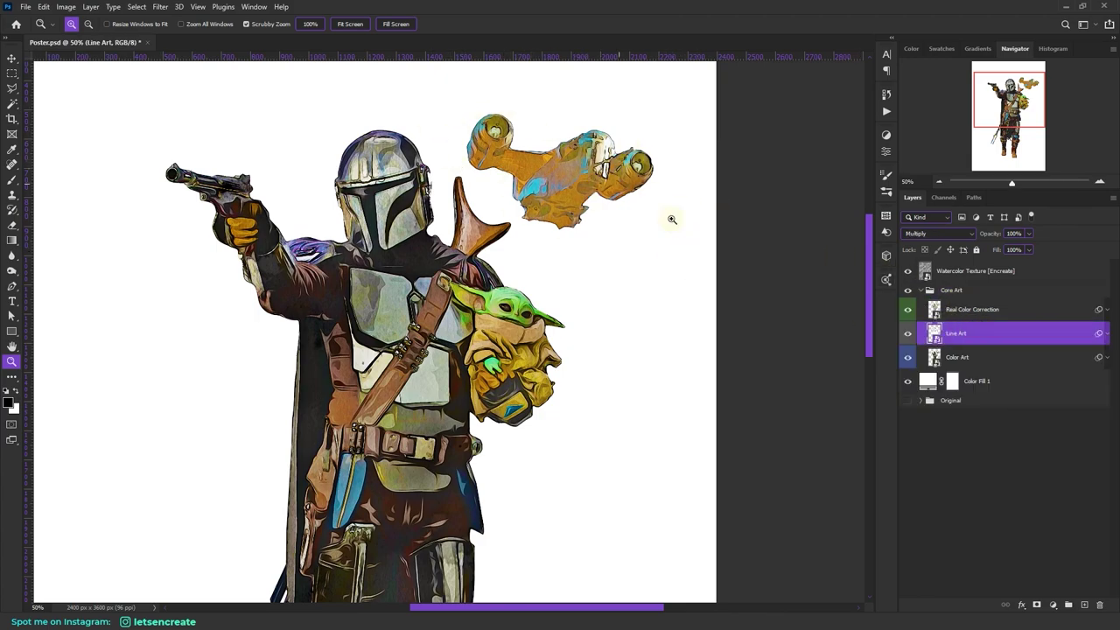
{"action": "left_click", "coordinate": [1038, 602]}
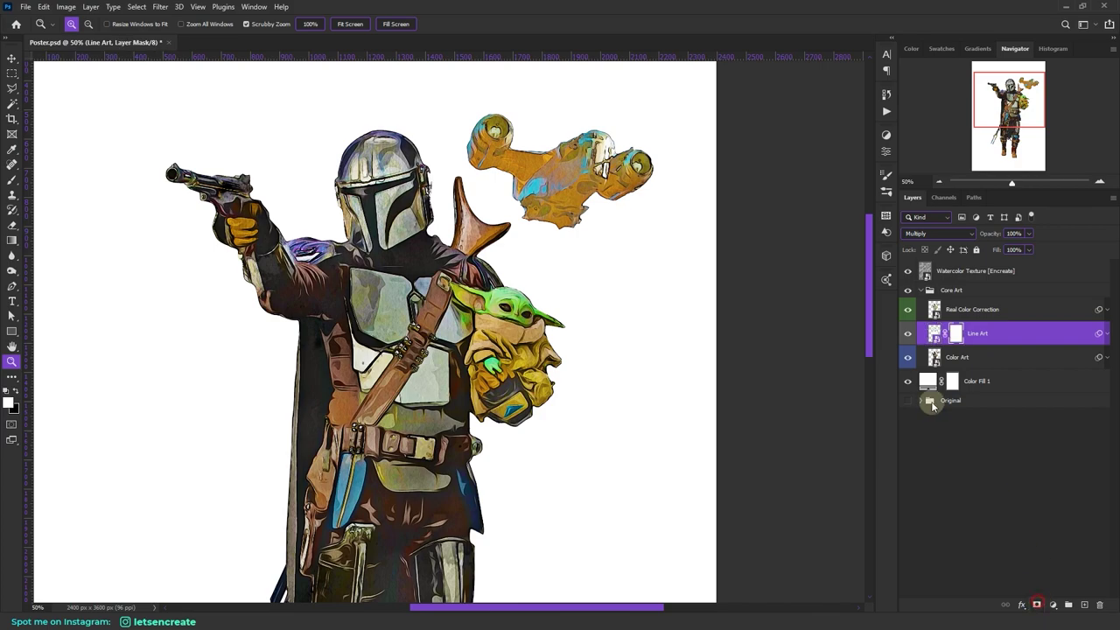
{"action": "left_click", "coordinate": [12, 178]}
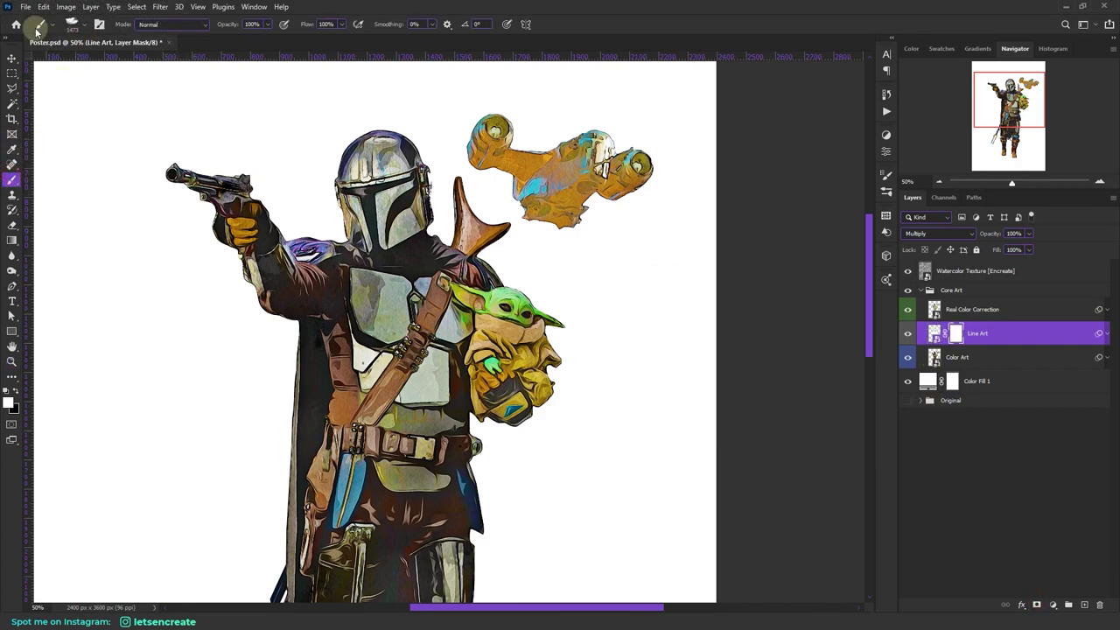
{"action": "left_click", "coordinate": [73, 24]}
{"action": "key", "text": "Escape"}
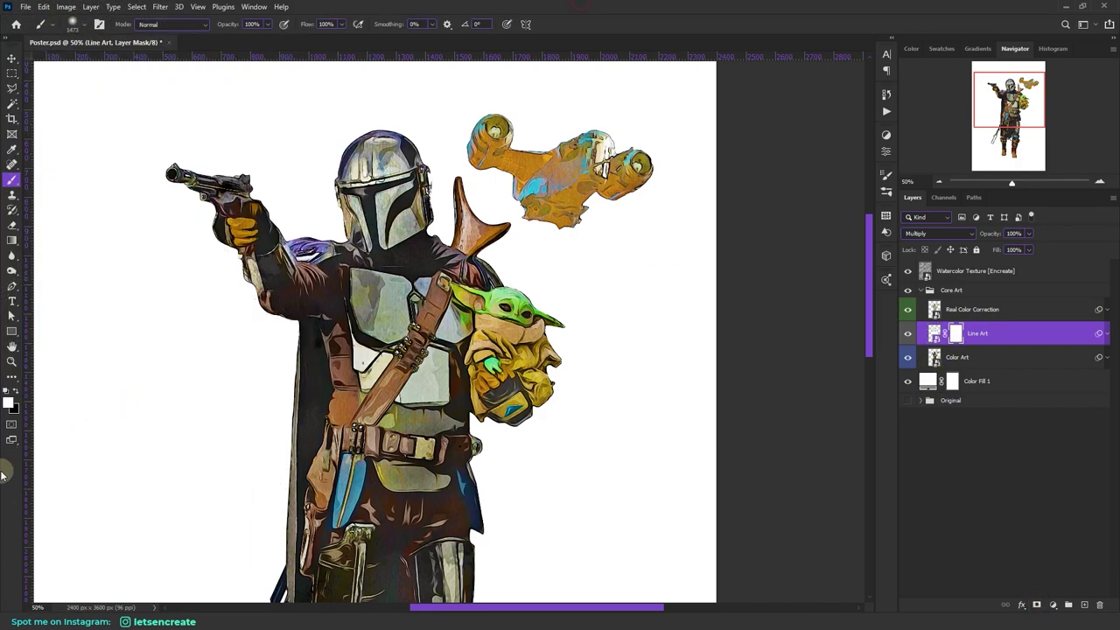
Step: Paint the Line Art mask black over the spaceship with a much smaller brush to hide its outlines
{"action": "key", "text": "bracketleft"}
{"action": "key", "text": "bracketleft"}
{"action": "key", "text": "bracketleft"}
{"action": "key", "text": "bracketleft"}
{"action": "key", "text": "bracketleft"}
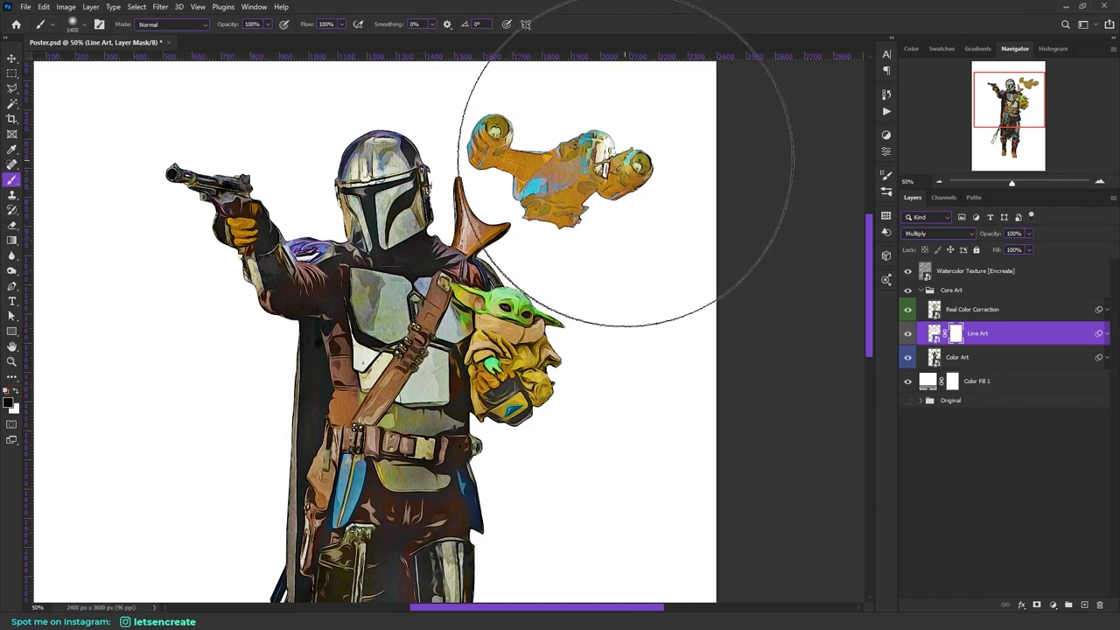
{"action": "key", "text": "bracketleft"}
{"action": "key", "text": "bracketleft"}
{"action": "key", "text": "bracketleft"}
{"action": "key", "text": "bracketleft"}
{"action": "key", "text": "bracketleft"}
{"action": "key", "text": "bracketleft"}
{"action": "key", "text": "bracketleft"}
{"action": "key", "text": "bracketleft"}
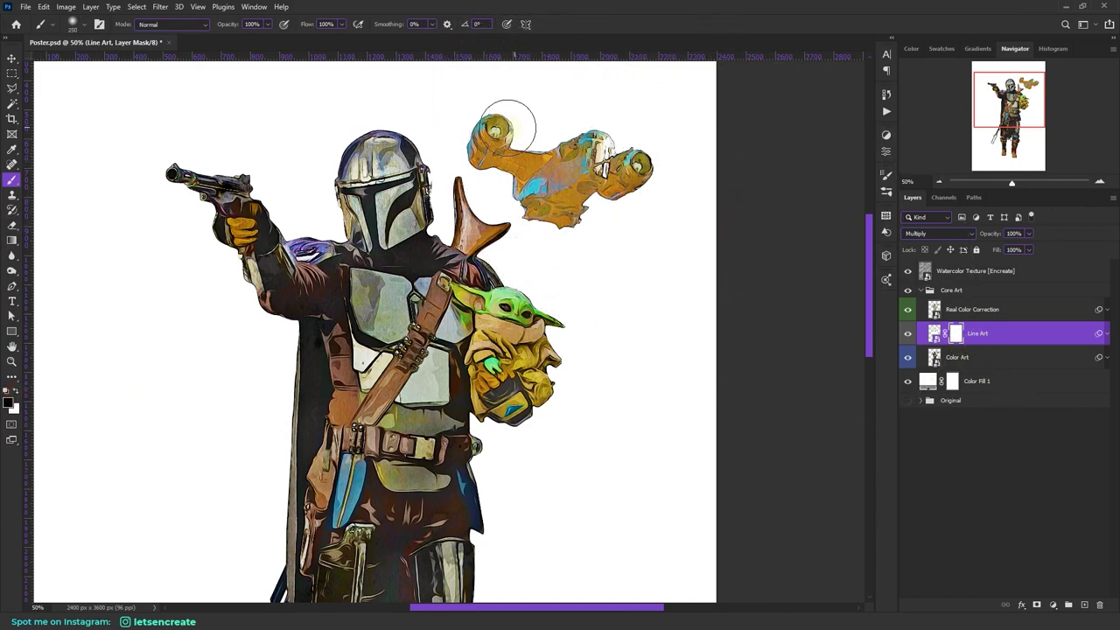
{"action": "mouse_move", "coordinate": [503, 166]}
{"action": "left_mouse_down"}
{"action": "mouse_move", "coordinate": [538, 214]}
{"action": "mouse_move", "coordinate": [604, 238]}
{"action": "mouse_move", "coordinate": [627, 143]}
{"action": "mouse_move", "coordinate": [490, 115]}
{"action": "mouse_move", "coordinate": [665, 177]}
{"action": "mouse_move", "coordinate": [635, 219]}
{"action": "mouse_move", "coordinate": [553, 203]}
{"action": "mouse_move", "coordinate": [555, 225]}
{"action": "mouse_move", "coordinate": [551, 214]}
{"action": "mouse_move", "coordinate": [709, 193]}
{"action": "left_mouse_up"}
{"action": "key", "text": "m"}
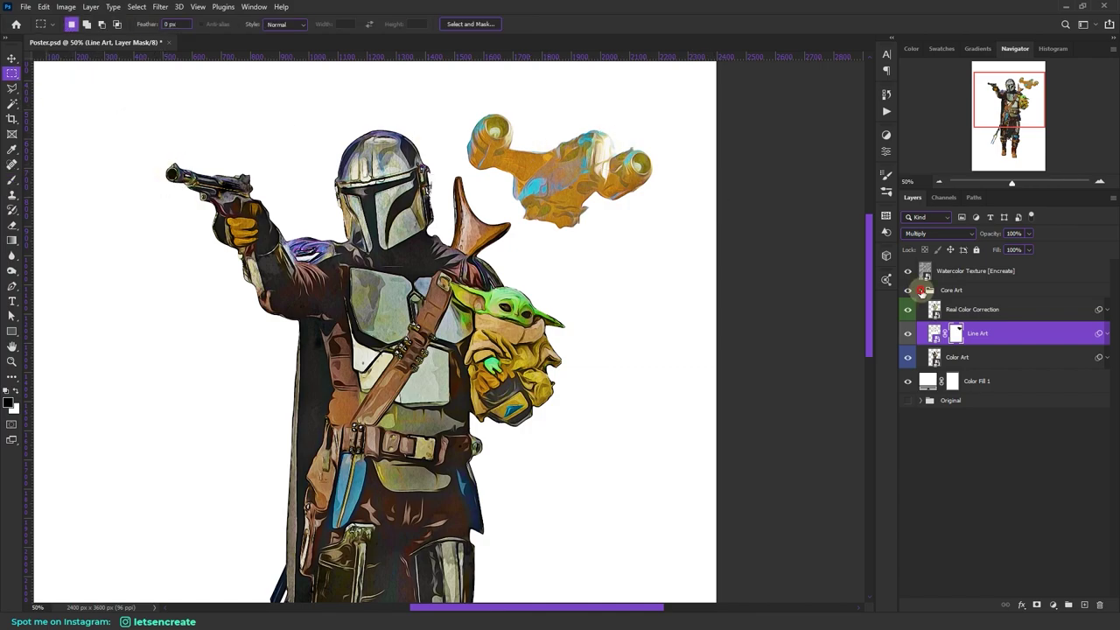
Step: Collapse the Core Art group, fit the poster in view and add an empty layer above Color Fill 1
{"action": "left_click", "coordinate": [922, 290]}
{"action": "left_click", "coordinate": [13, 361]}
{"action": "key", "text": "ctrl+0"}
{"action": "left_click", "coordinate": [1000, 316]}
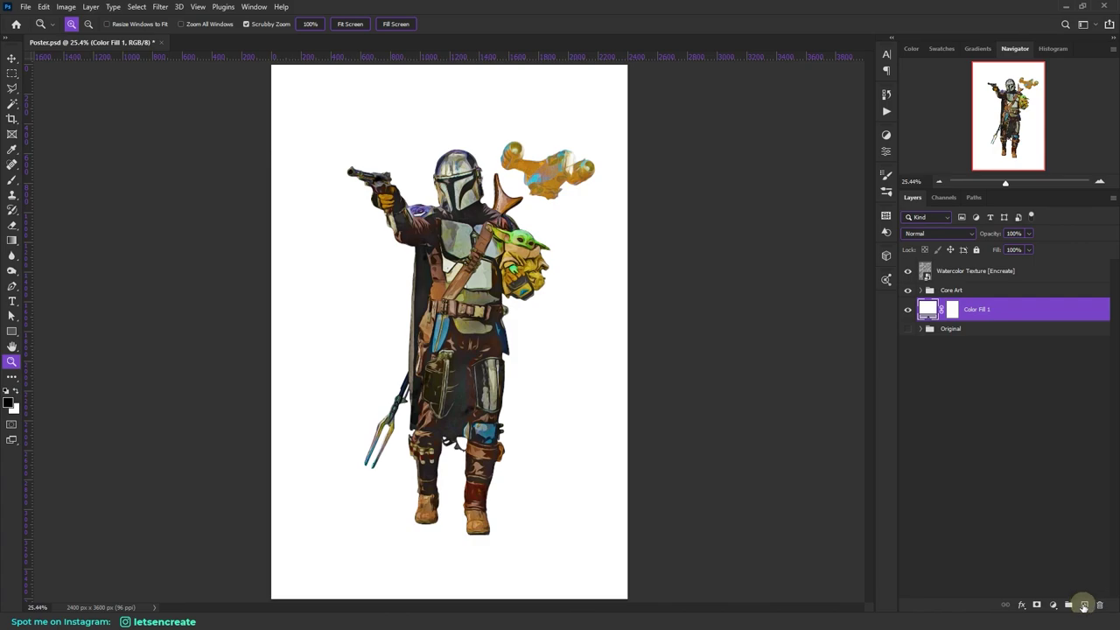
{"action": "left_click", "coordinate": [1084, 606]}
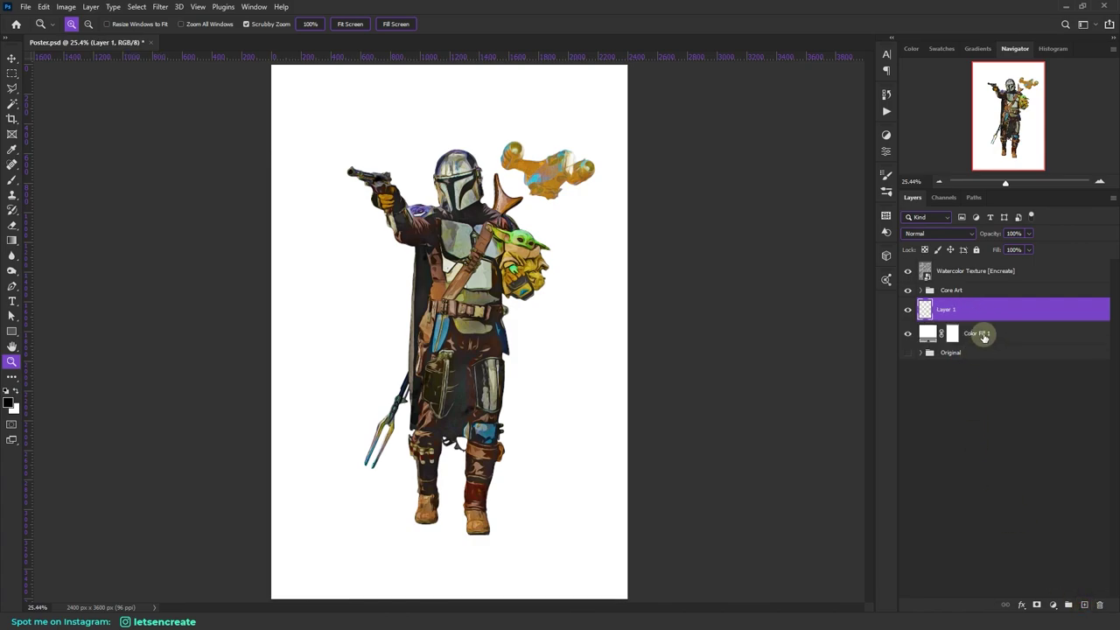
Step: Rename the Color Fill 1 layer as BG and reselect the empty Layer 1 above it
{"action": "double_click", "coordinate": [982, 334]}
{"action": "type", "text": "Ba"}
{"action": "key", "text": "Return"}
{"action": "left_click", "coordinate": [988, 309]}
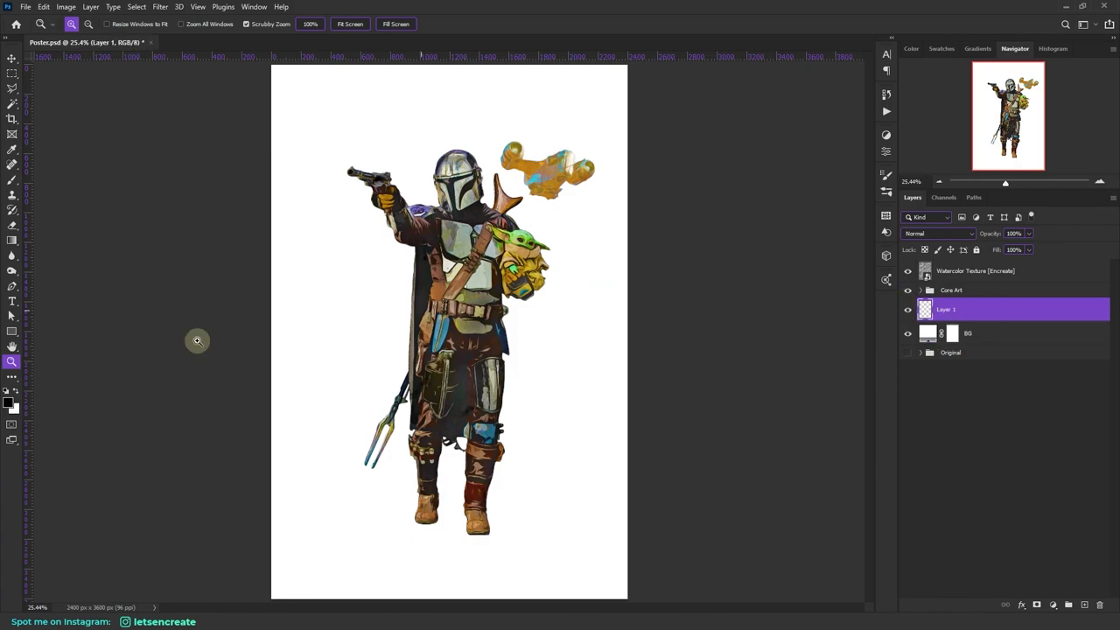
Step: Set the foreground color to a muted green sampled from the Mandalorian's chest armor
{"action": "left_click", "coordinate": [9, 403]}
{"action": "left_click", "coordinate": [457, 238]}
{"action": "left_click", "coordinate": [1075, 82]}
{"action": "key", "text": "z"}
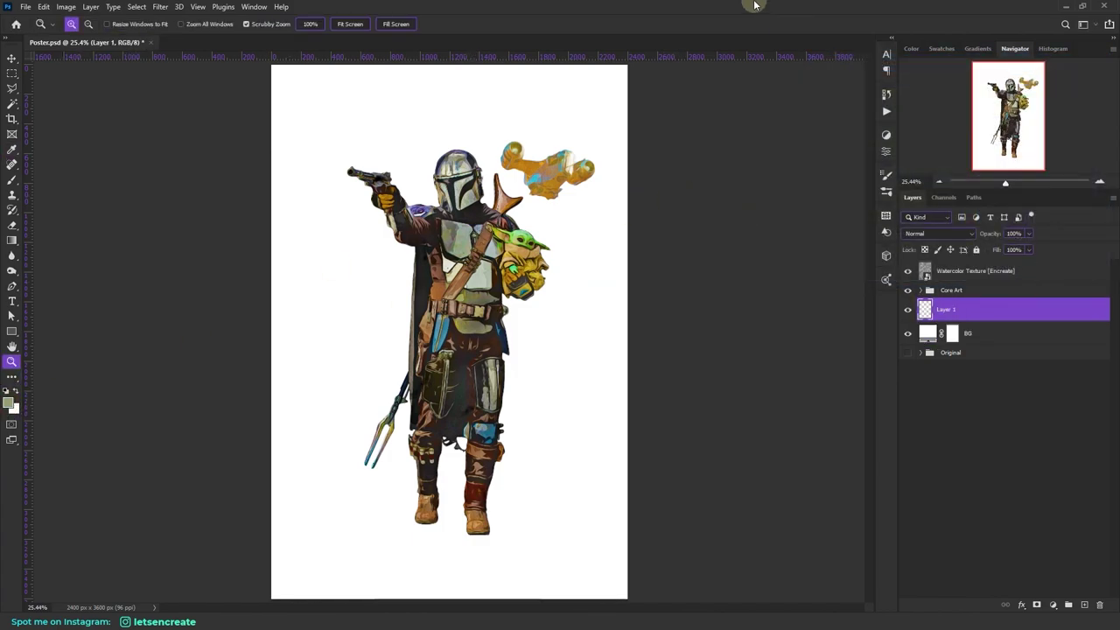
Step: Paint muted green over the upper-left background on Layer 1 with a soft brush enlarged to about 1700 px
{"action": "left_click", "coordinate": [11, 179]}
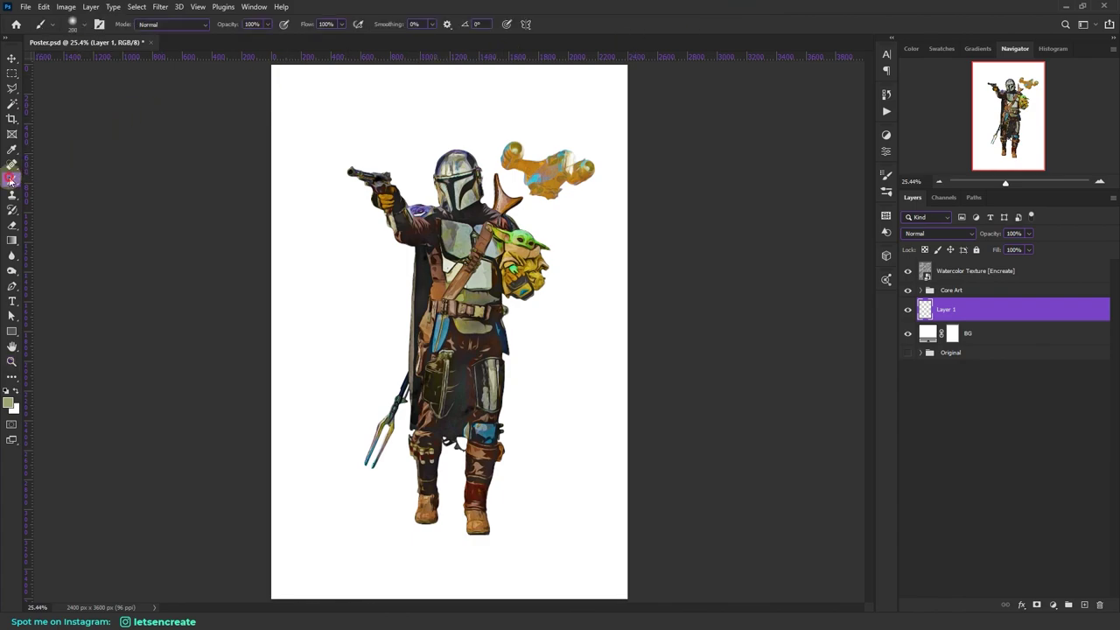
{"action": "key", "text": "bracketright"}
{"action": "key", "text": "bracketright"}
{"action": "key", "text": "bracketright"}
{"action": "key", "text": "bracketright"}
{"action": "key", "text": "bracketright"}
{"action": "key", "text": "bracketright"}
{"action": "key", "text": "bracketright"}
{"action": "key", "text": "bracketright"}
{"action": "key", "text": "bracketright"}
{"action": "key", "text": "bracketright"}
{"action": "key", "text": "bracketright"}
{"action": "key", "text": "bracketright"}
{"action": "key", "text": "bracketright"}
{"action": "key", "text": "bracketright"}
{"action": "key", "text": "bracketright"}
{"action": "key", "text": "bracketright"}
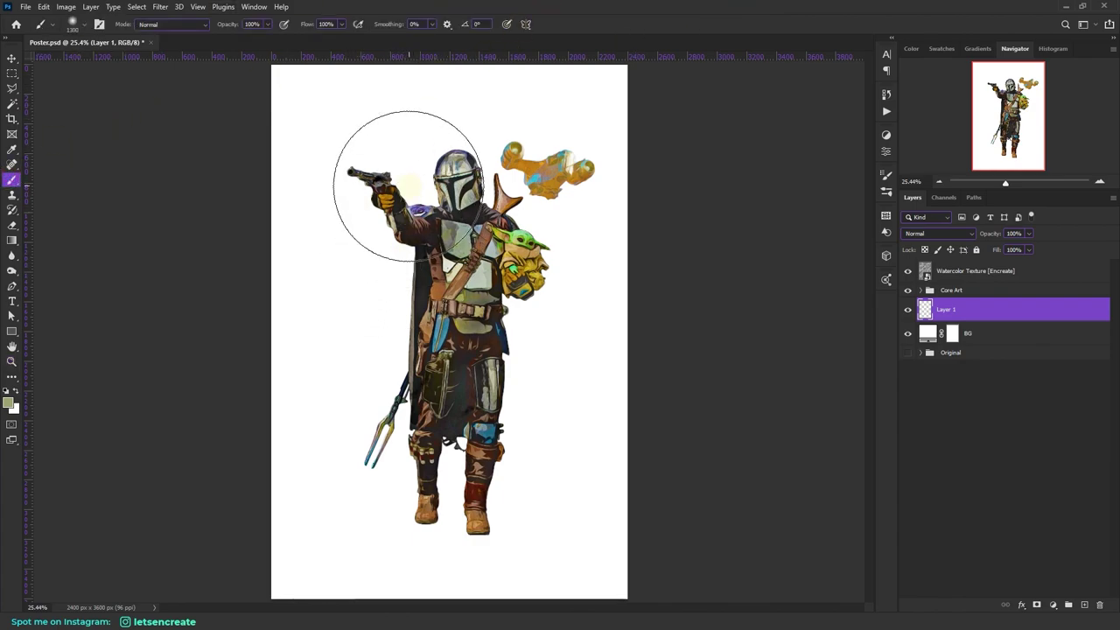
{"action": "mouse_move", "coordinate": [368, 162]}
{"action": "left_mouse_down"}
{"action": "mouse_move", "coordinate": [368, 201]}
{"action": "mouse_move", "coordinate": [431, 213]}
{"action": "mouse_move", "coordinate": [445, 201]}
{"action": "mouse_move", "coordinate": [472, 274]}
{"action": "mouse_move", "coordinate": [517, 252]}
{"action": "left_mouse_up"}
Step: Sample a color at the spaceship and extend the soft green wash across the poster's upper-right background
{"action": "left_click", "coordinate": [552, 159], "text": "alt"}
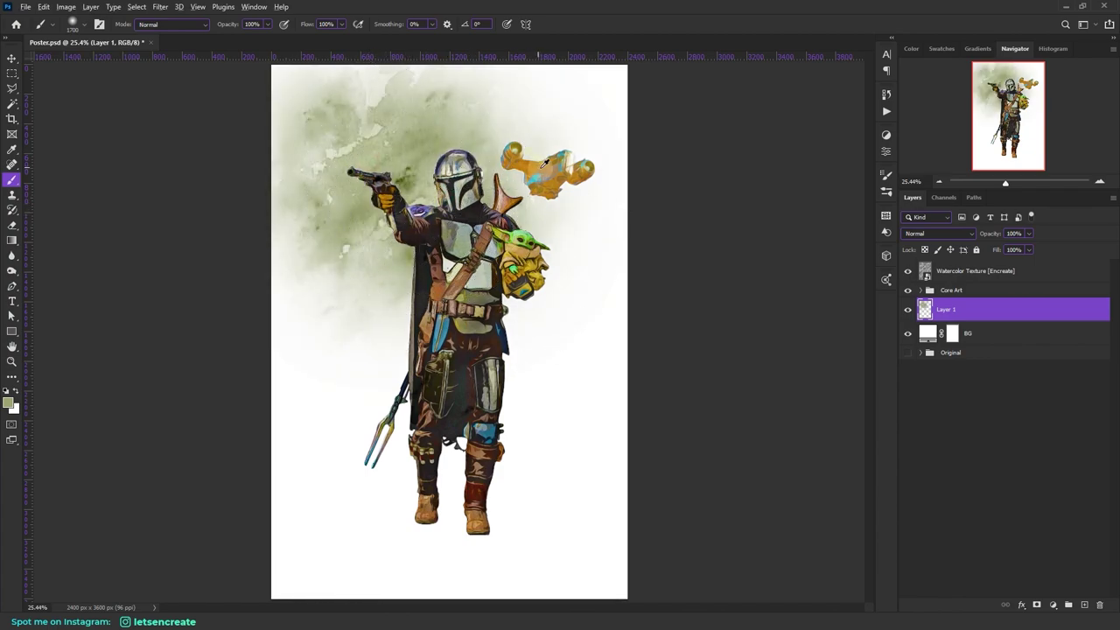
{"action": "mouse_move", "coordinate": [553, 157]}
{"action": "left_mouse_down"}
{"action": "mouse_move", "coordinate": [579, 225]}
{"action": "mouse_move", "coordinate": [585, 265]}
{"action": "left_mouse_up"}
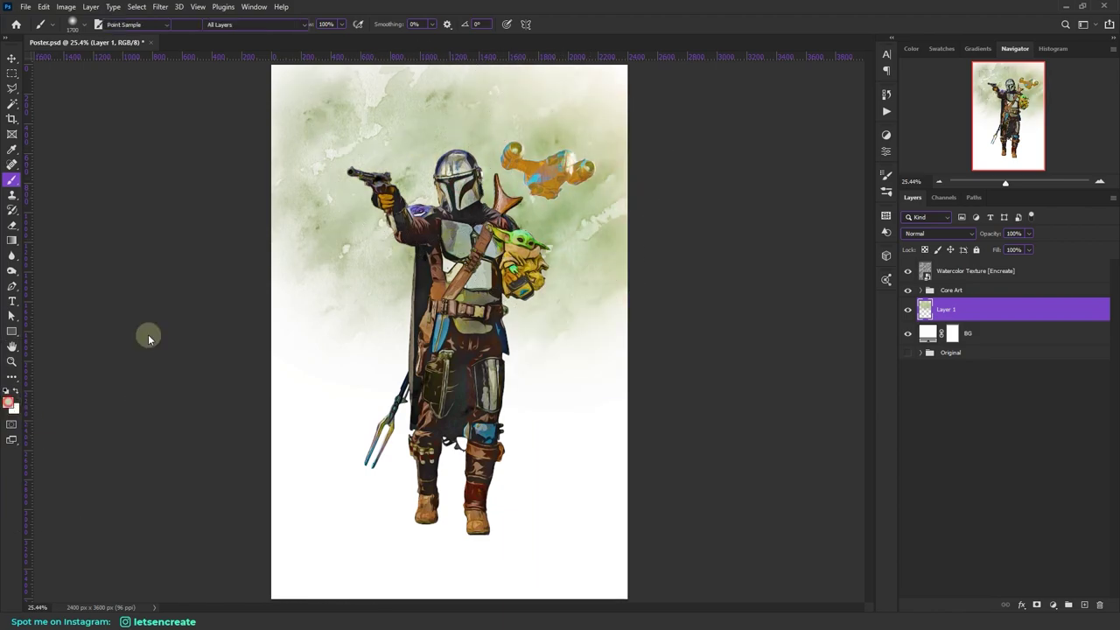
{"action": "left_click_drag", "start_coordinate": [455, 175], "coordinate": [350, 166]}
Step: Paint soft grey over the upper-left background and muted brown over the lower-right background of Layer 1
{"action": "left_click", "coordinate": [9, 401]}
{"action": "left_click", "coordinate": [1075, 81]}
{"action": "left_click_drag", "start_coordinate": [332, 367], "coordinate": [243, 425]}
{"action": "left_click", "coordinate": [10, 401]}
{"action": "left_click", "coordinate": [884, 148]}
{"action": "left_click", "coordinate": [1076, 81]}
{"action": "left_click_drag", "start_coordinate": [630, 275], "coordinate": [441, 334]}
Step: Paint muted teal tones over the left and lower-left background of Layer 1
{"action": "left_click", "coordinate": [10, 401]}
{"action": "left_click", "coordinate": [1075, 81]}
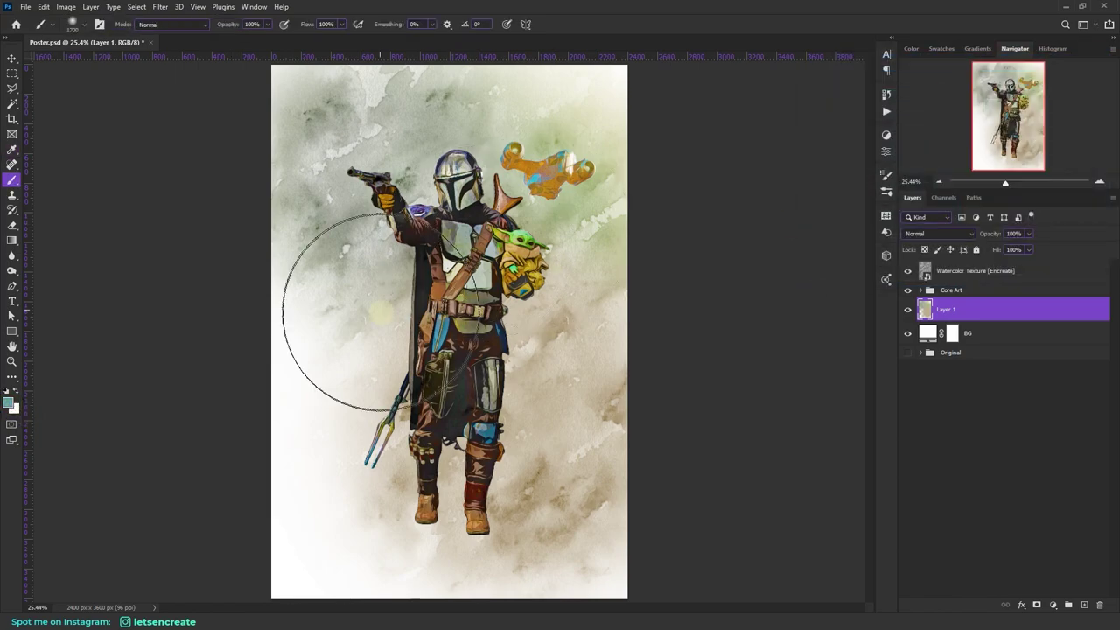
{"action": "left_click_drag", "start_coordinate": [375, 350], "coordinate": [298, 455]}
{"action": "left_click", "coordinate": [10, 402]}
{"action": "left_click", "coordinate": [1075, 82]}
{"action": "left_click_drag", "start_coordinate": [455, 332], "coordinate": [298, 525]}
{"action": "left_click", "coordinate": [10, 401]}
{"action": "left_click", "coordinate": [1076, 81]}
{"action": "left_click_drag", "start_coordinate": [454, 210], "coordinate": [298, 542]}
Step: Blend pale blue-grey over the left side of the background and muted tan over its lower part on Layer 1
{"action": "left_click", "coordinate": [10, 401]}
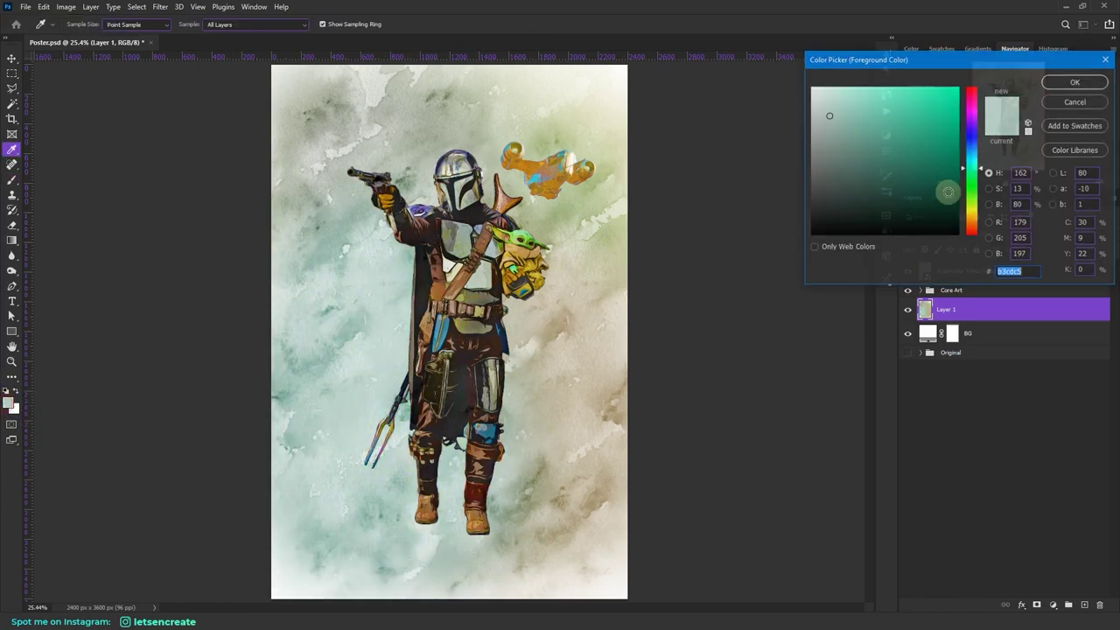
{"action": "left_click", "coordinate": [1075, 82]}
{"action": "left_click_drag", "start_coordinate": [411, 210], "coordinate": [314, 524]}
{"action": "left_click", "coordinate": [9, 402]}
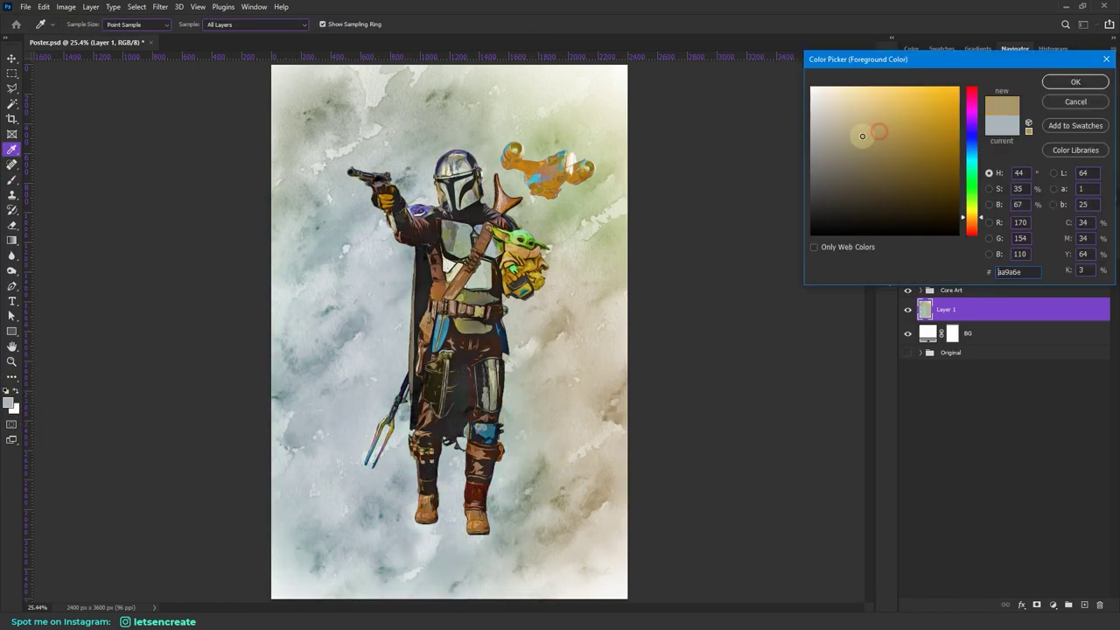
{"action": "left_click", "coordinate": [1075, 81]}
{"action": "left_click_drag", "start_coordinate": [560, 437], "coordinate": [400, 569]}
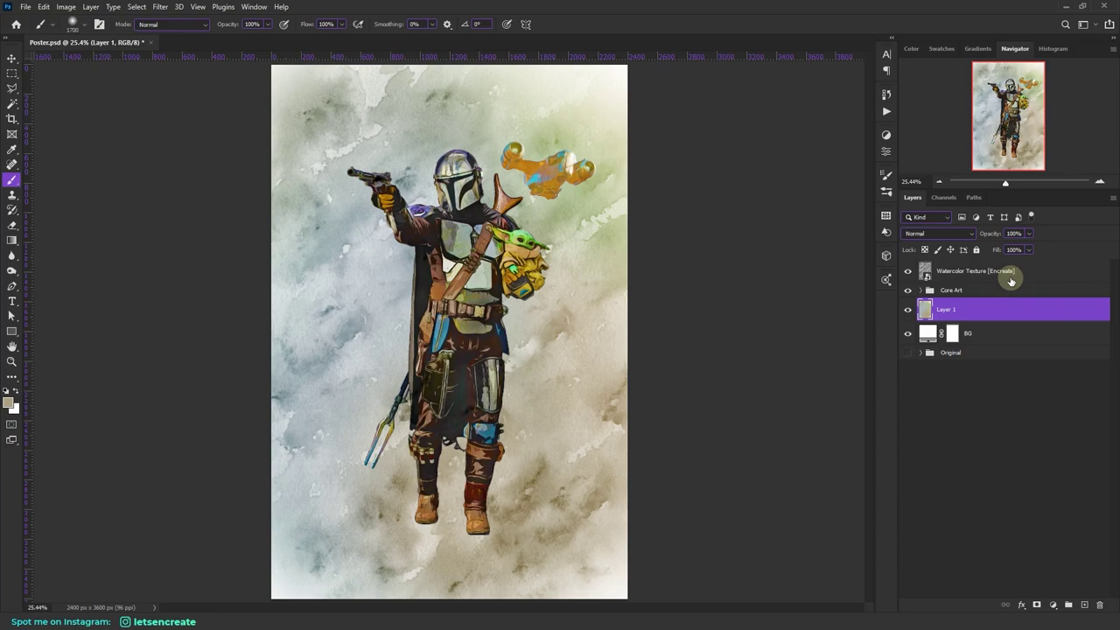
Step: Compare the poster with and without the Watercolor Texture overlay, and rename Layer 1 as BG Texture
{"action": "left_click", "coordinate": [907, 272]}
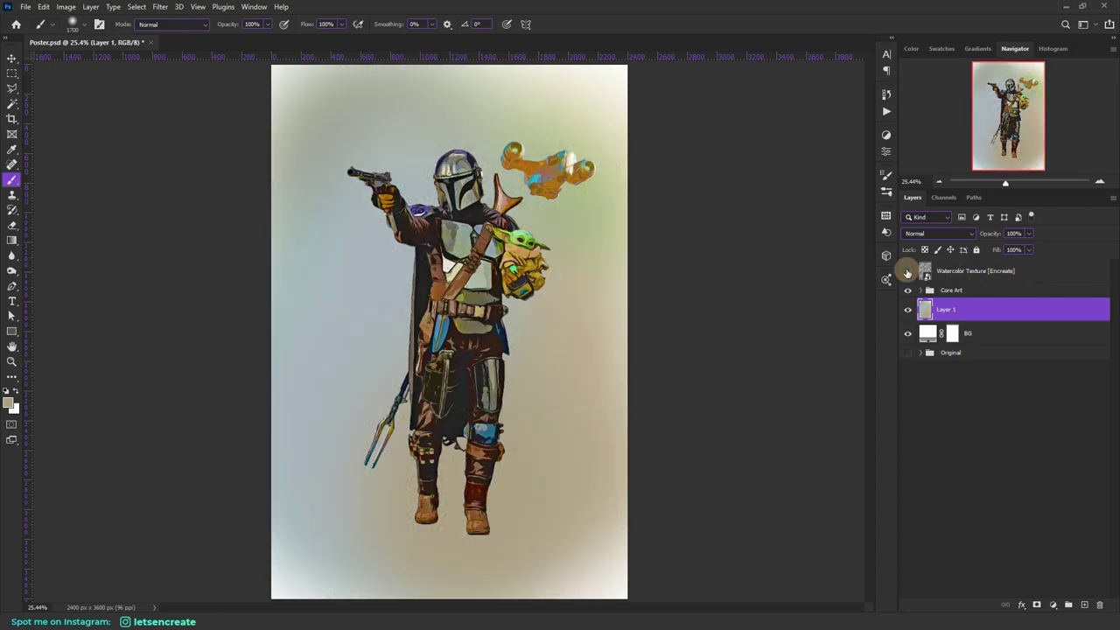
{"action": "left_click", "coordinate": [907, 271]}
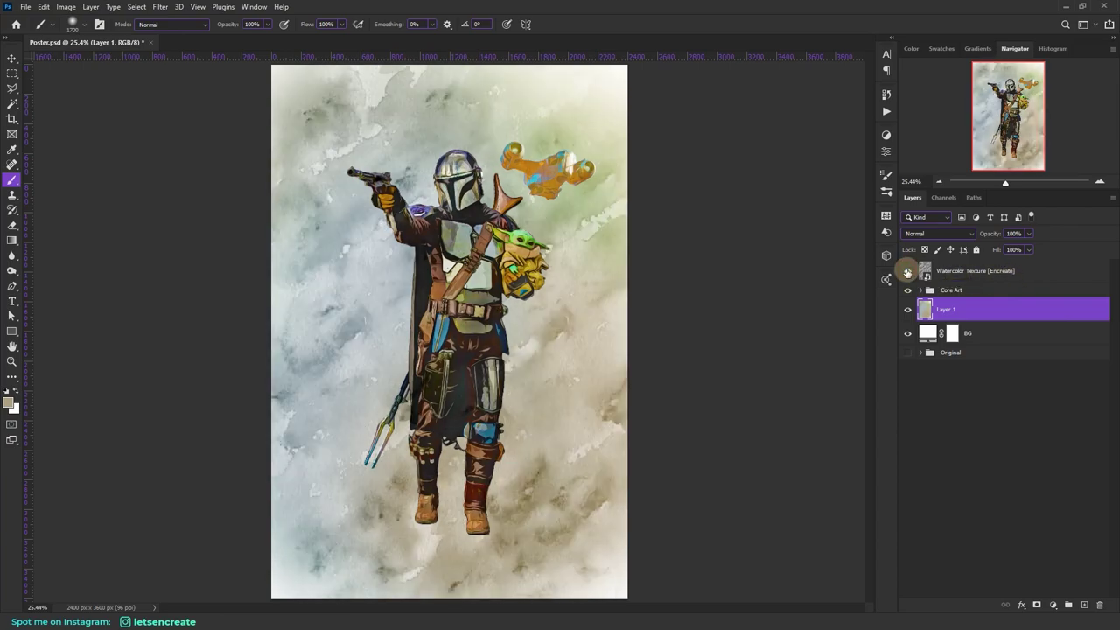
{"action": "double_click", "coordinate": [945, 310]}
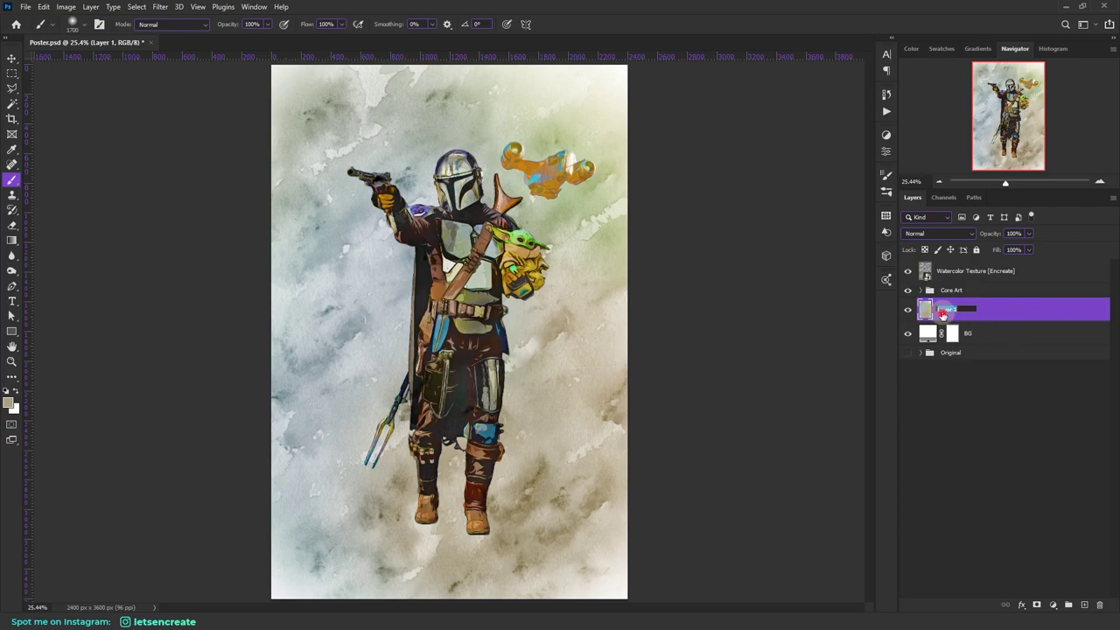
{"action": "type", "text": "BG Texture"}
{"action": "left_click", "coordinate": [989, 312]}
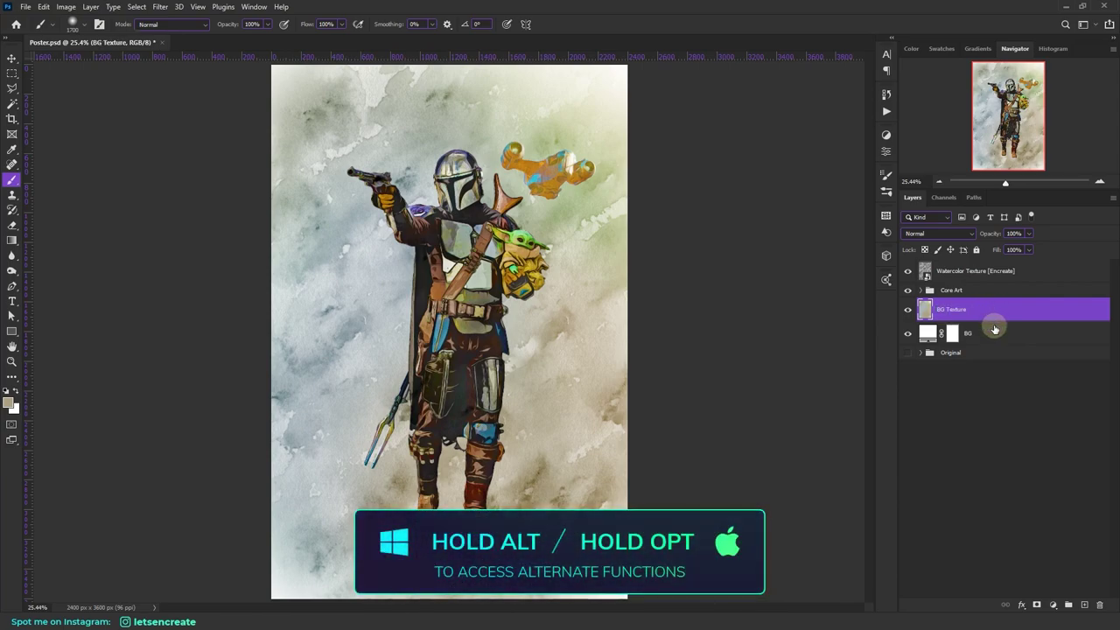
Step: Add a black hide-all mask to the BG Texture layer and choose a rough-edged paint brush at 1400 px
{"action": "left_click", "coordinate": [1037, 604], "text": "alt"}
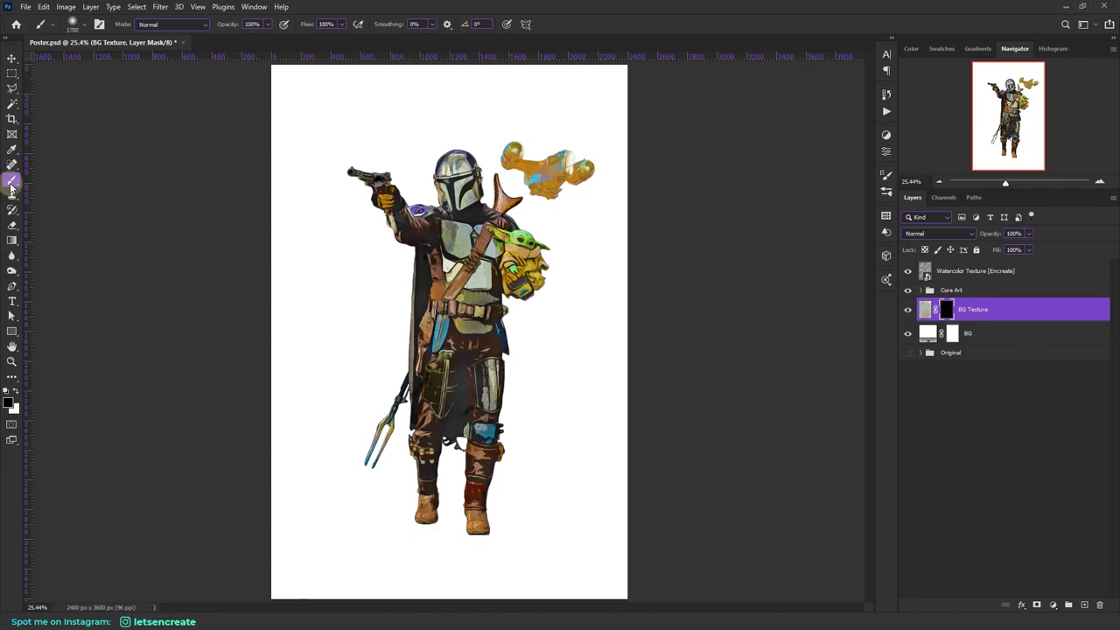
{"action": "left_click", "coordinate": [72, 22]}
{"action": "scroll", "coordinate": [346, 199], "scroll_direction": "down", "scroll_amount": 2}
{"action": "left_click", "coordinate": [87, 357]}
{"action": "key", "text": "Return"}
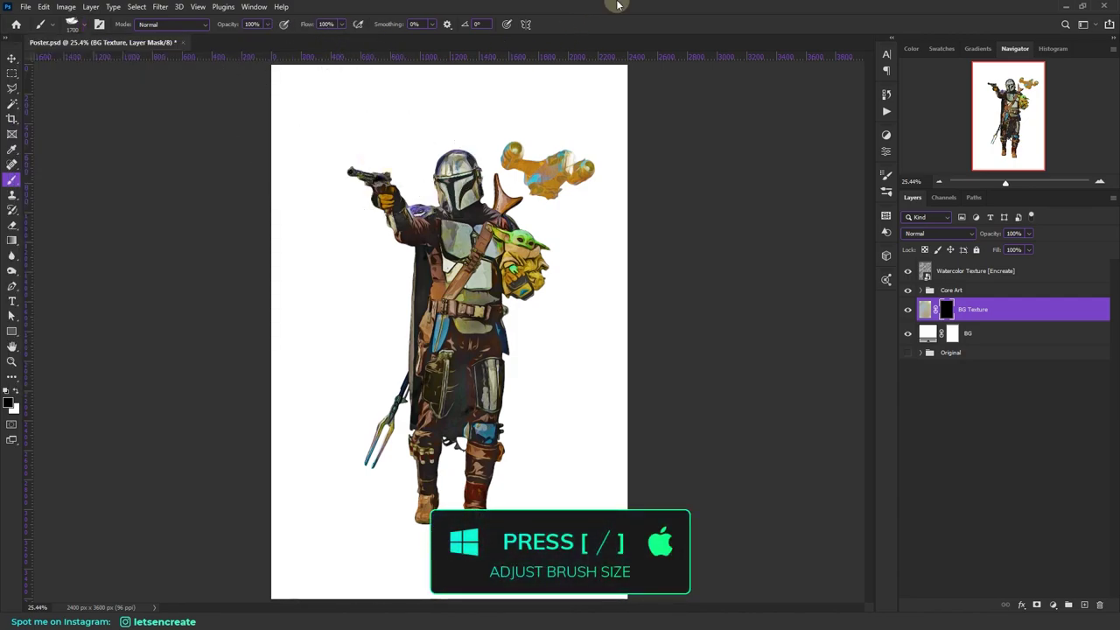
{"action": "key", "text": "bracketleft"}
{"action": "key", "text": "bracketleft"}
{"action": "key", "text": "bracketleft"}
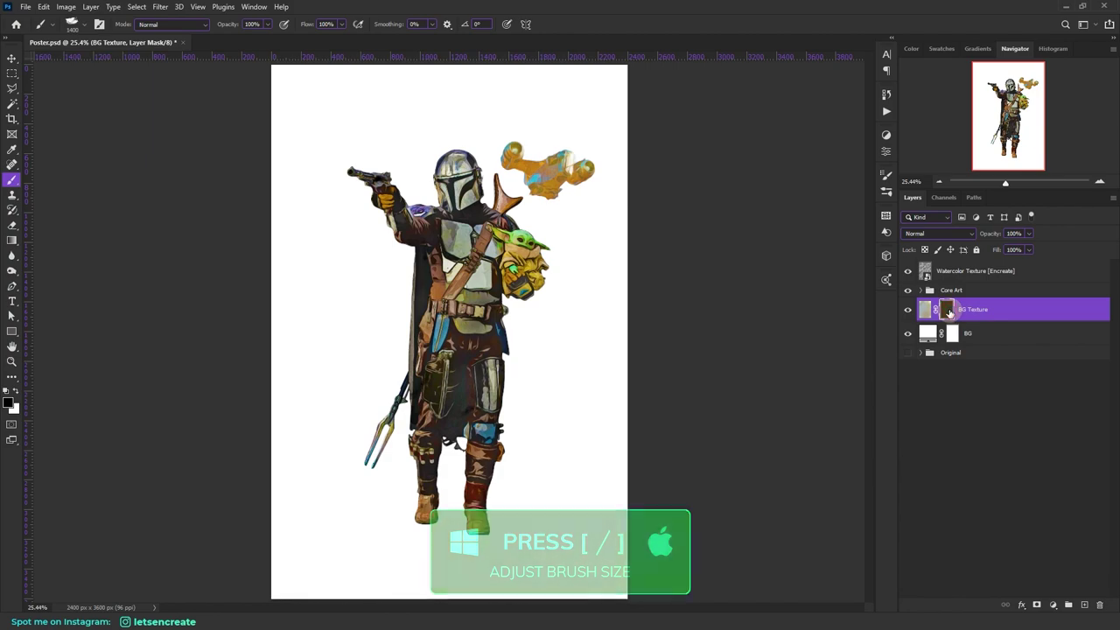
Step: Paint white diagonal strokes on the BG Texture mask to reveal the watercolor background around the figure
{"action": "left_click", "coordinate": [9, 402]}
{"action": "left_click", "coordinate": [1074, 82]}
{"action": "mouse_move", "coordinate": [577, 105]}
{"action": "left_mouse_down"}
{"action": "mouse_move", "coordinate": [475, 125]}
{"action": "mouse_move", "coordinate": [324, 300]}
{"action": "mouse_move", "coordinate": [341, 324]}
{"action": "left_mouse_up"}
{"action": "mouse_move", "coordinate": [547, 184]}
{"action": "left_mouse_down"}
{"action": "mouse_move", "coordinate": [453, 313]}
{"action": "mouse_move", "coordinate": [480, 301]}
{"action": "mouse_move", "coordinate": [391, 483]}
{"action": "mouse_move", "coordinate": [571, 302]}
{"action": "mouse_move", "coordinate": [442, 538]}
{"action": "mouse_move", "coordinate": [449, 570]}
{"action": "mouse_move", "coordinate": [427, 193]}
{"action": "mouse_move", "coordinate": [454, 136]}
{"action": "mouse_move", "coordinate": [407, 212]}
{"action": "mouse_move", "coordinate": [383, 214]}
{"action": "mouse_move", "coordinate": [538, 91]}
{"action": "mouse_move", "coordinate": [331, 398]}
{"action": "left_mouse_up"}
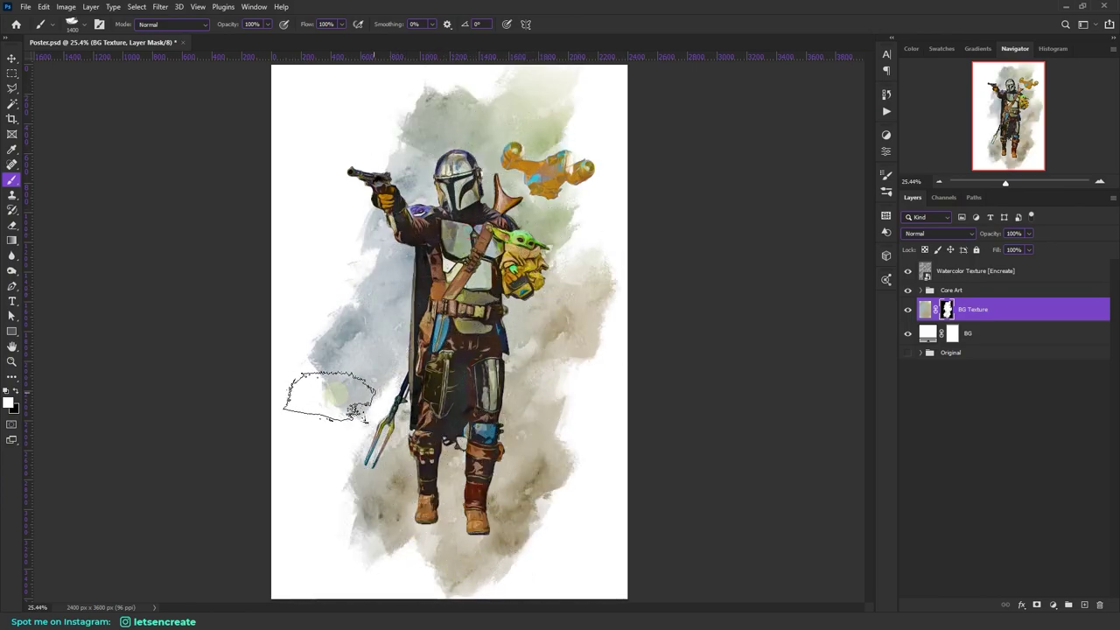
Step: Paint the BG Texture mask black around the helmet and below the feet, and restore those areas with white
{"action": "left_click", "coordinate": [9, 405]}
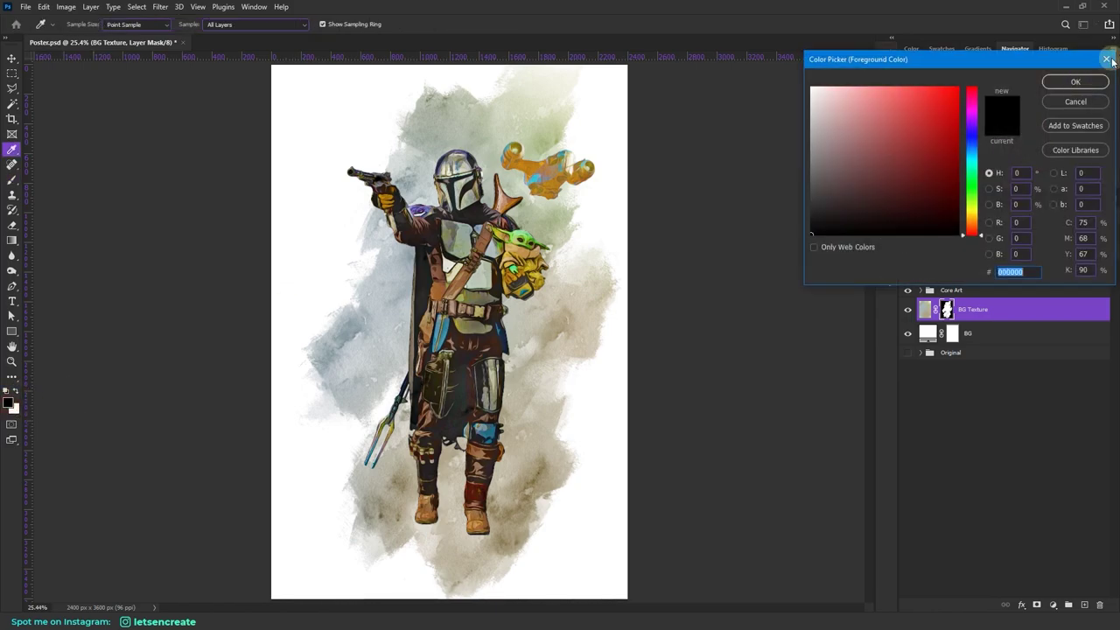
{"action": "left_click", "coordinate": [1075, 80]}
{"action": "mouse_move", "coordinate": [446, 112]}
{"action": "left_mouse_down"}
{"action": "mouse_move", "coordinate": [462, 114]}
{"action": "mouse_move", "coordinate": [455, 205]}
{"action": "left_mouse_up"}
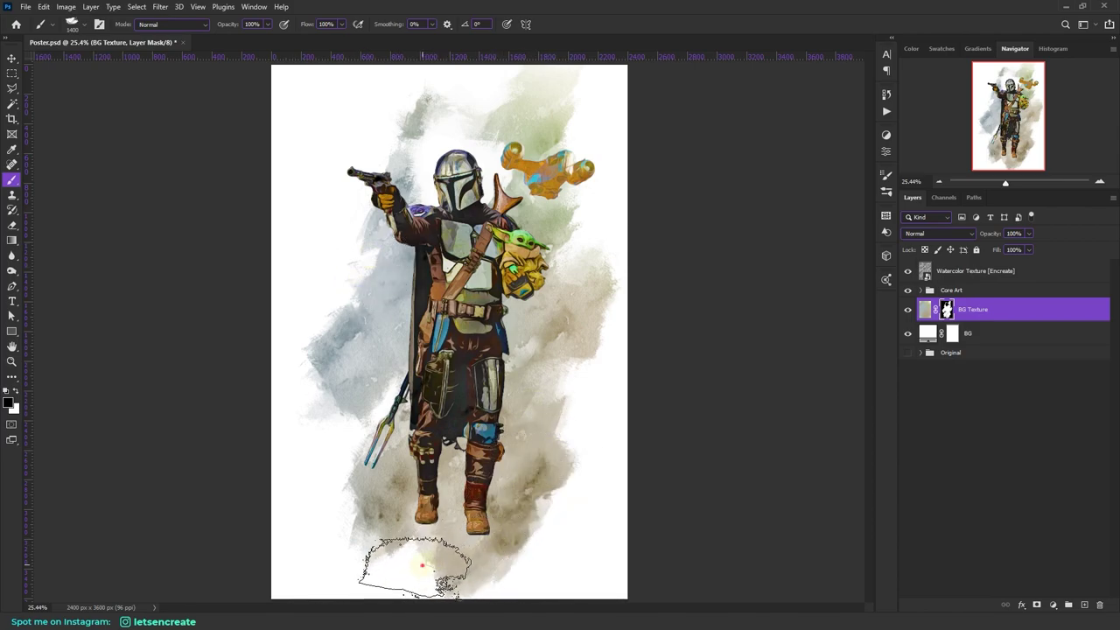
{"action": "left_click", "coordinate": [17, 391]}
{"action": "left_click_drag", "start_coordinate": [473, 175], "coordinate": [433, 235]}
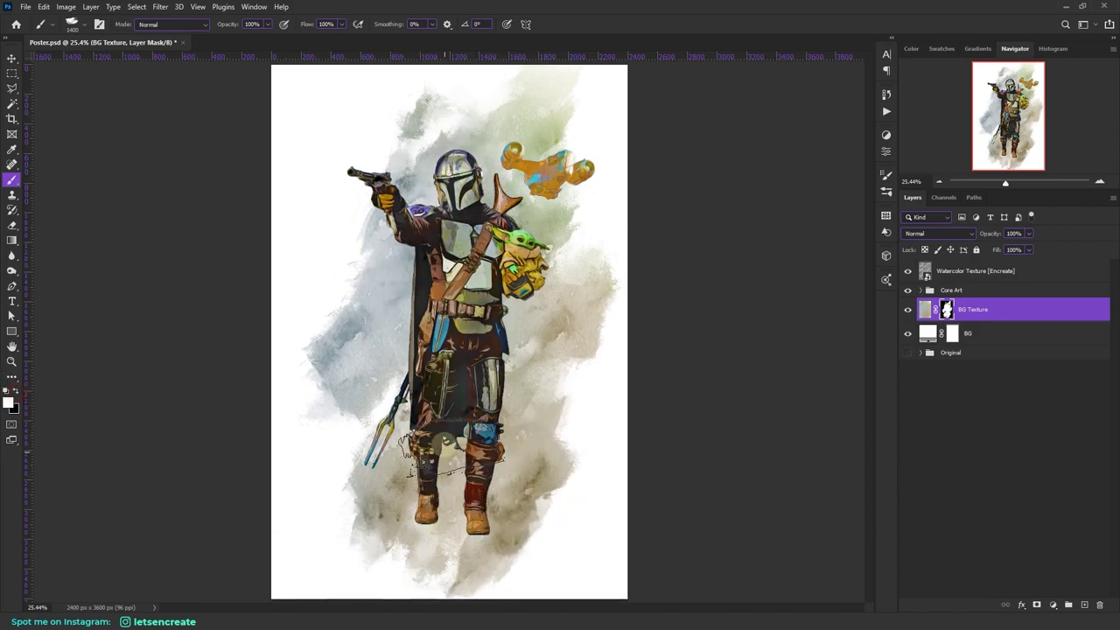
Step: Duplicate the BG Texture layer as Splatters and turn the duplicate's mask completely black
{"action": "right_click", "coordinate": [1050, 307]}
{"action": "left_click", "coordinate": [918, 183]}
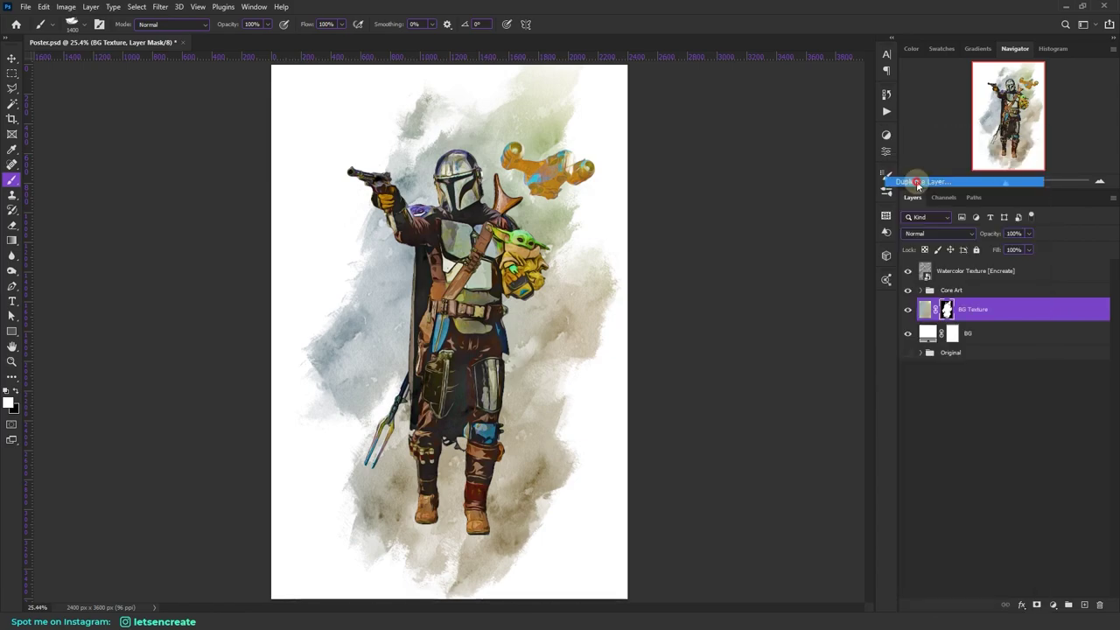
{"action": "left_click_drag", "start_coordinate": [496, 182], "coordinate": [699, 202]}
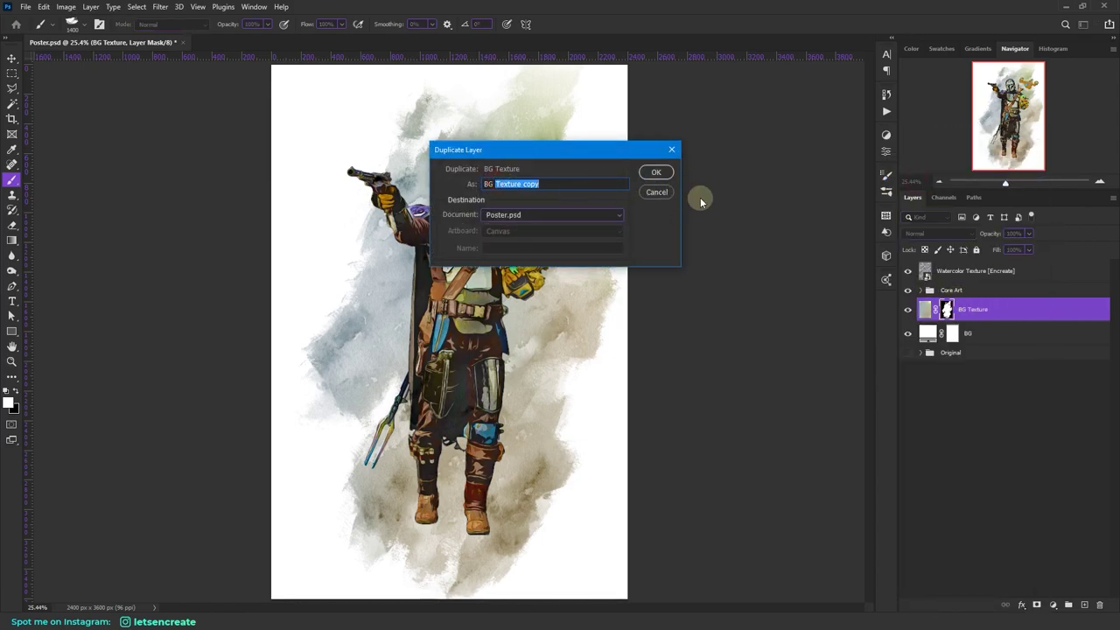
{"action": "type", "text": "Splatters"}
{"action": "left_click", "coordinate": [655, 171]}
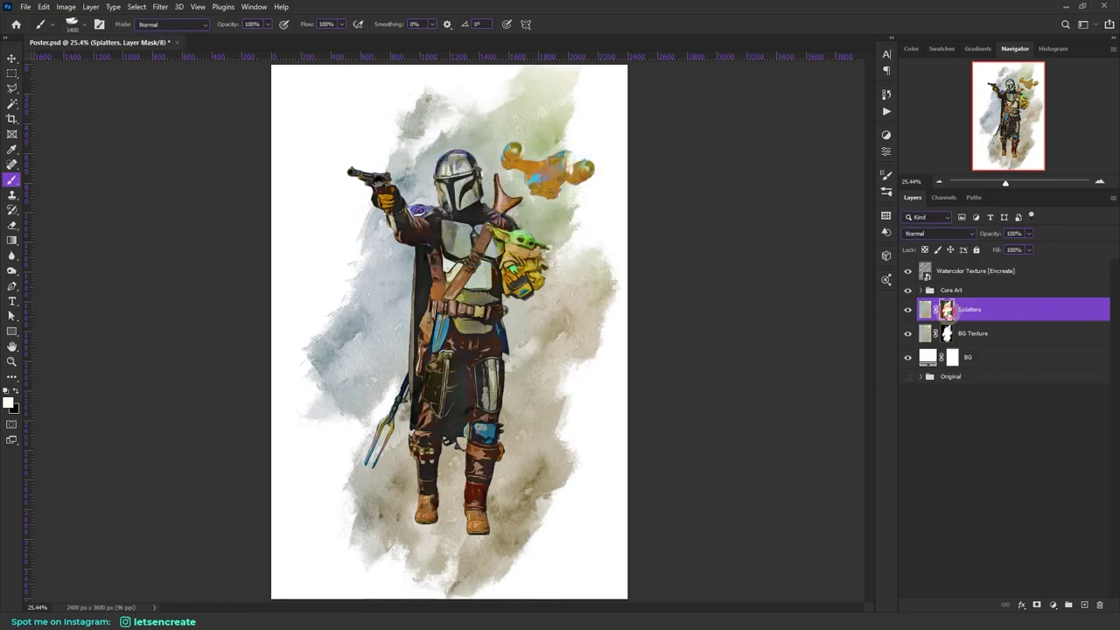
{"action": "key", "text": "ctrl+i"}
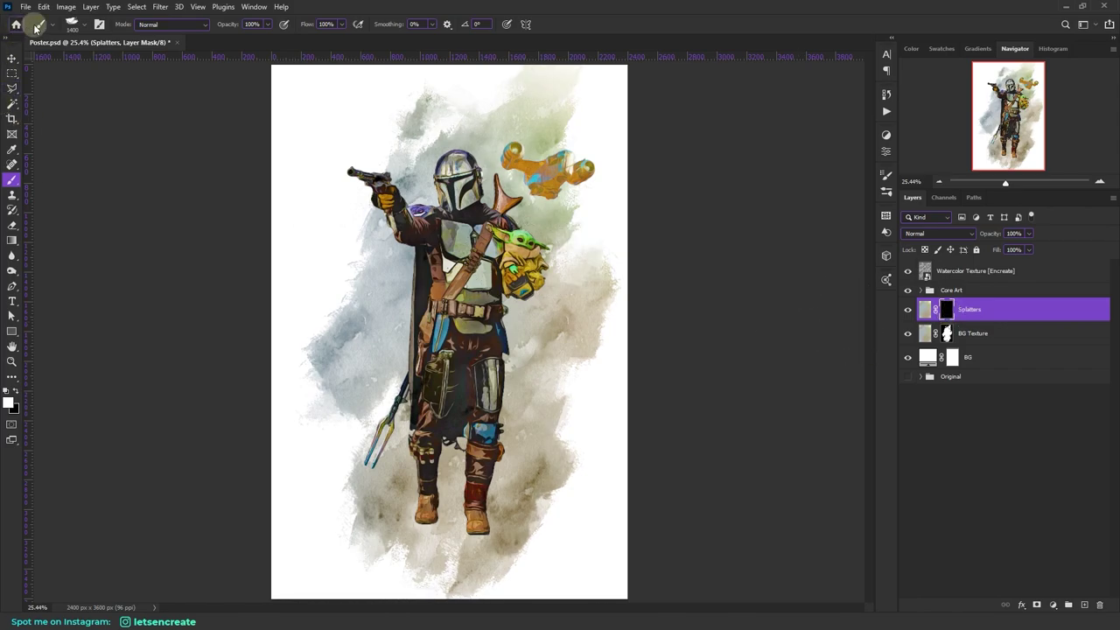
Step: Choose the Watercolor Brush 2 splatter brush at 700 px and stamp white splatters on the Splatters mask around the poster's edges
{"action": "left_click", "coordinate": [74, 24]}
{"action": "left_click", "coordinate": [187, 354]}
{"action": "key", "text": "Return"}
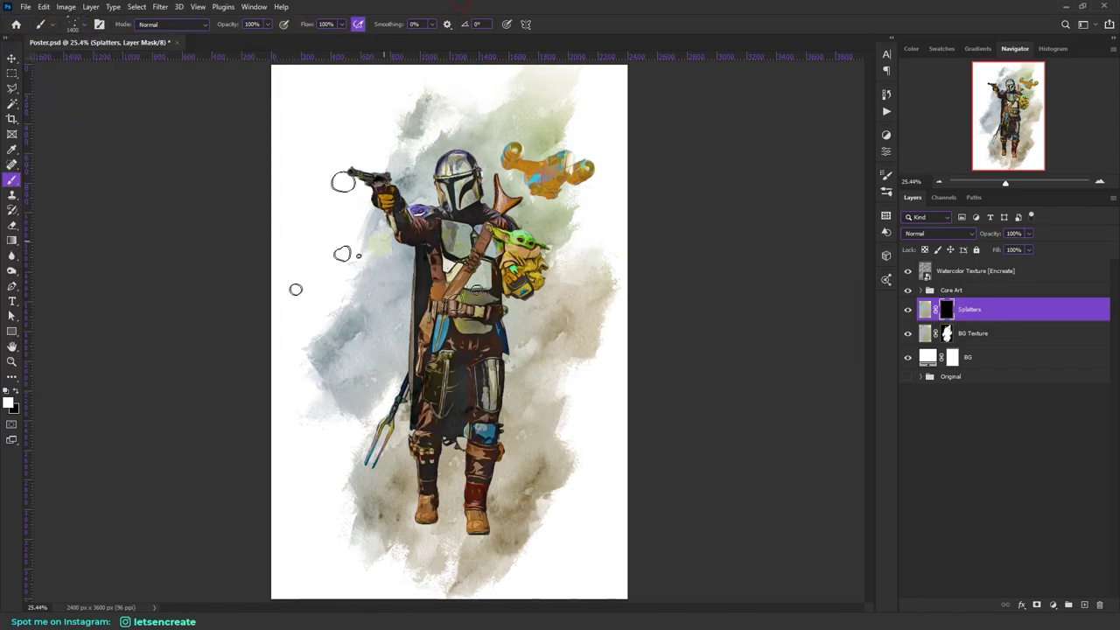
{"action": "key", "text": "bracketleft"}
{"action": "key", "text": "bracketleft"}
{"action": "key", "text": "bracketleft"}
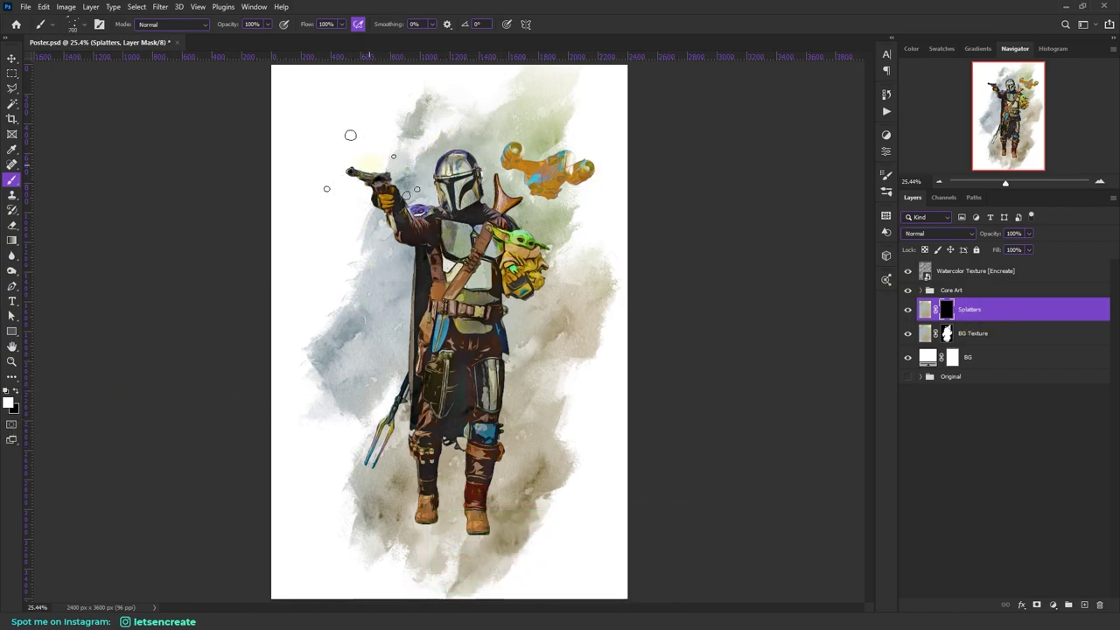
{"action": "left_click", "coordinate": [550, 551]}
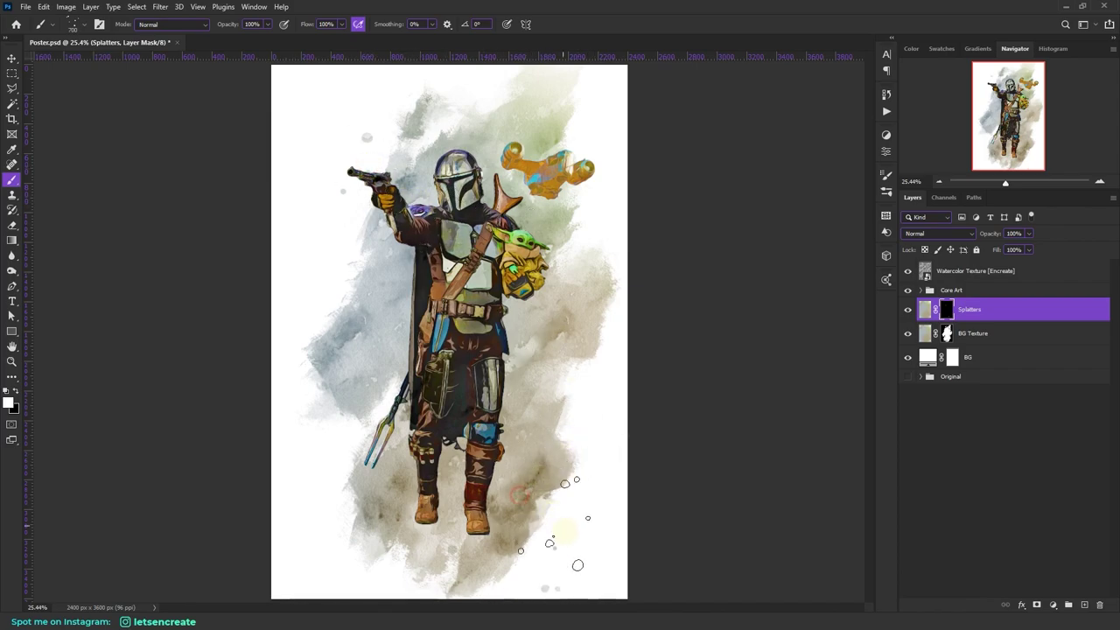
Step: Move the Splatters layer above the Core Art group and stamp smaller splatters on its mask over and beside the figure
{"action": "left_click_drag", "start_coordinate": [1009, 313], "coordinate": [1016, 282]}
{"action": "left_click", "coordinate": [382, 331], "text": "alt"}
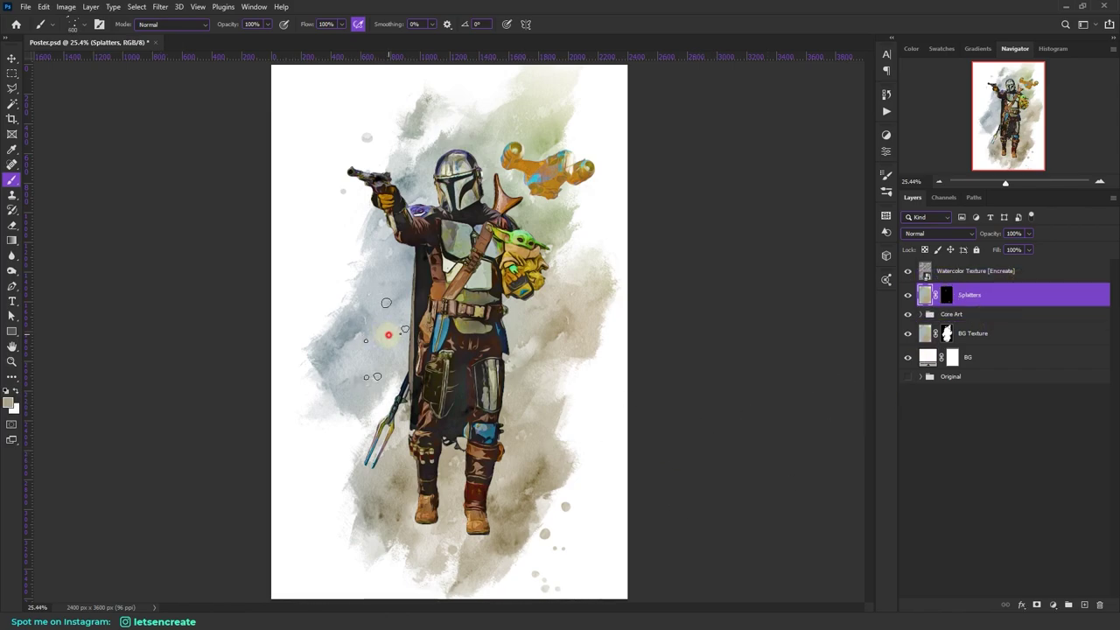
{"action": "left_click", "coordinate": [946, 295]}
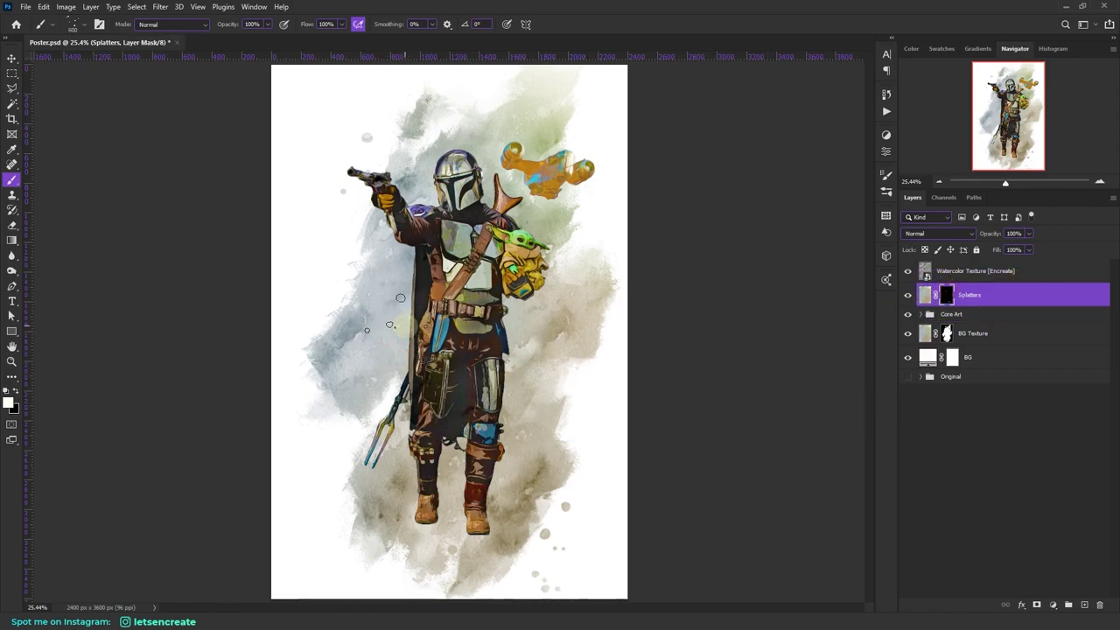
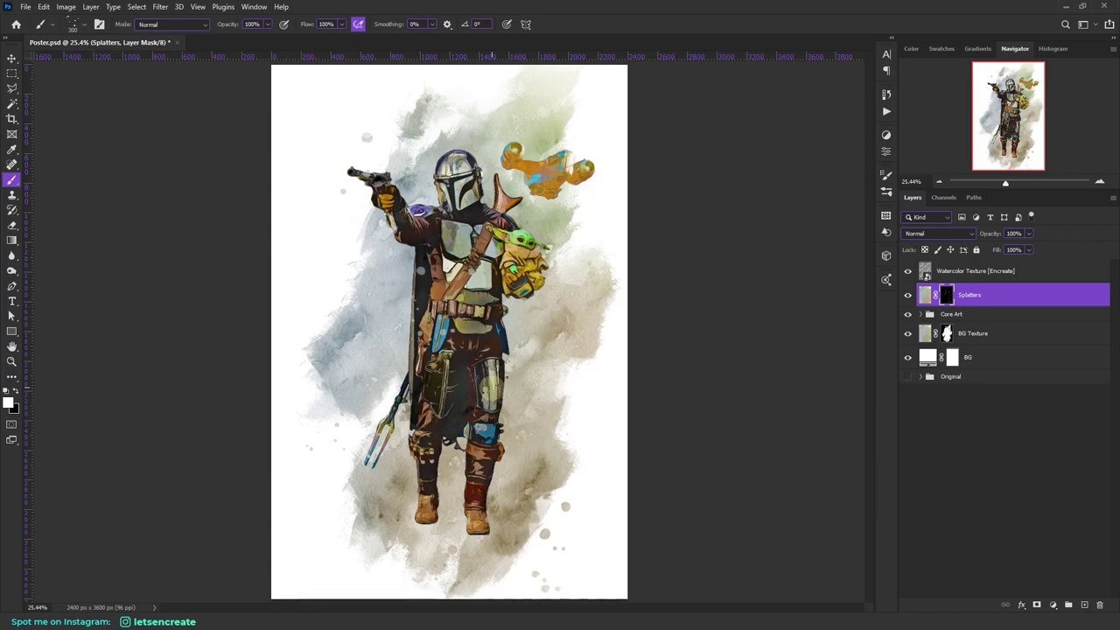
{"action": "left_click", "coordinate": [490, 390], "text": "alt"}
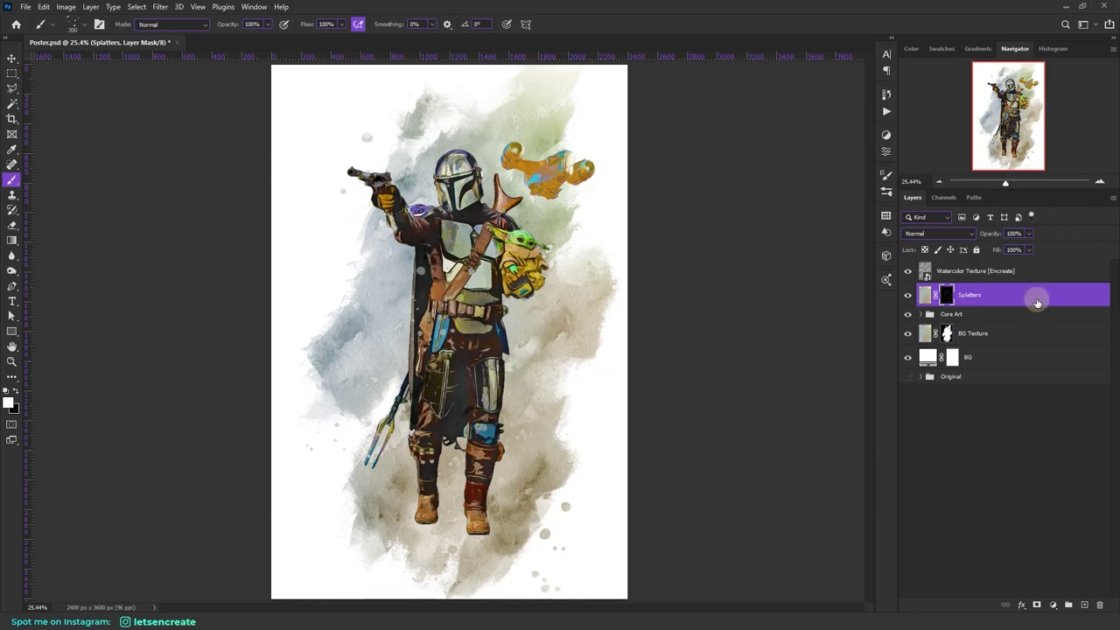
Step: Add a layer named White Splatters above Splatters and stamp white 500 px splatters over the figure and background
{"action": "left_click", "coordinate": [1083, 604]}
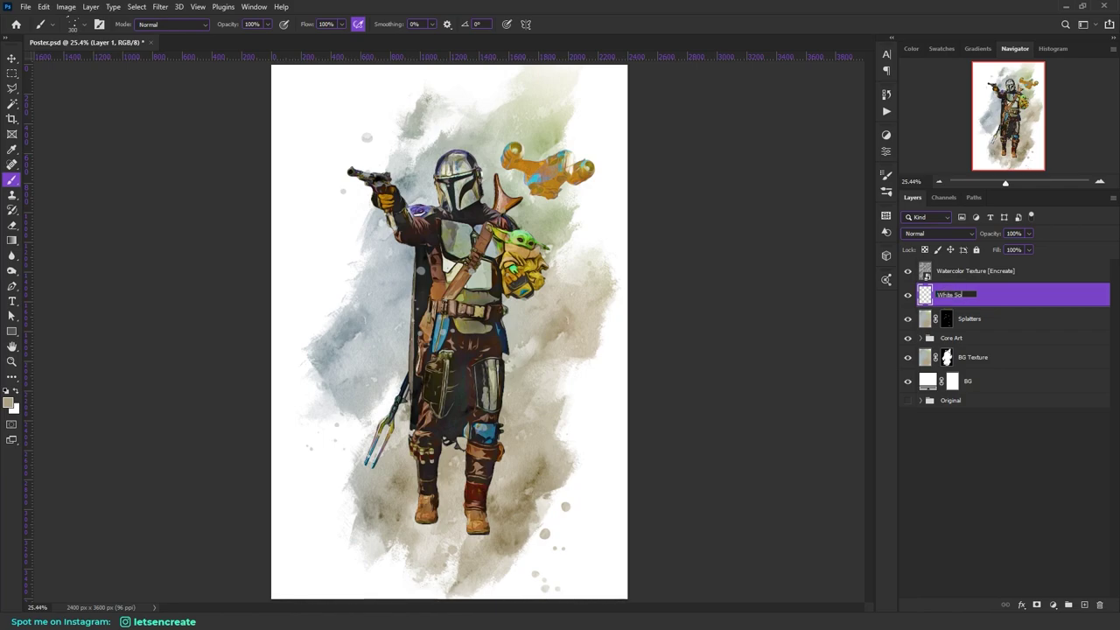
{"action": "key", "text": "Return"}
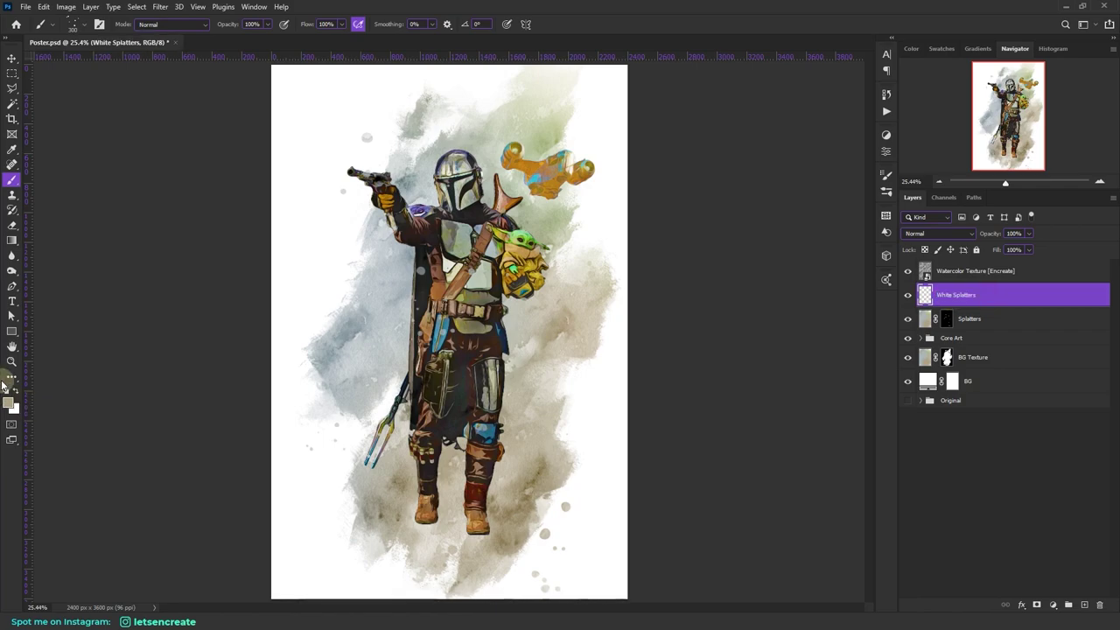
{"action": "left_click", "coordinate": [415, 191]}
{"action": "left_click", "coordinate": [382, 253]}
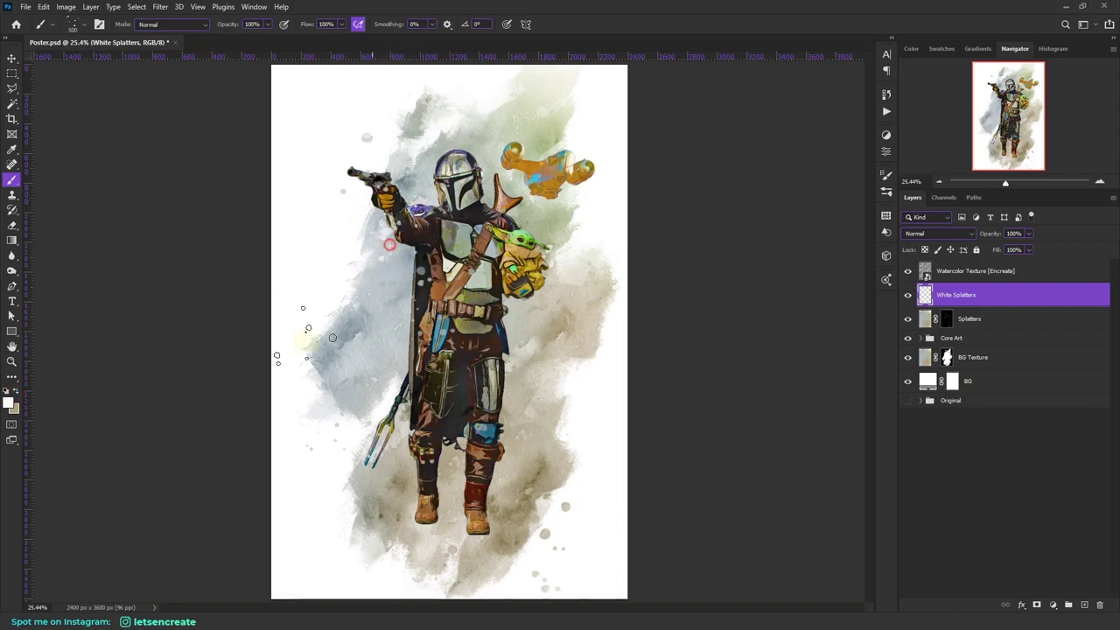
{"action": "left_click", "coordinate": [564, 334]}
{"action": "left_click", "coordinate": [364, 306]}
{"action": "left_click", "coordinate": [376, 271]}
{"action": "left_click", "coordinate": [522, 485]}
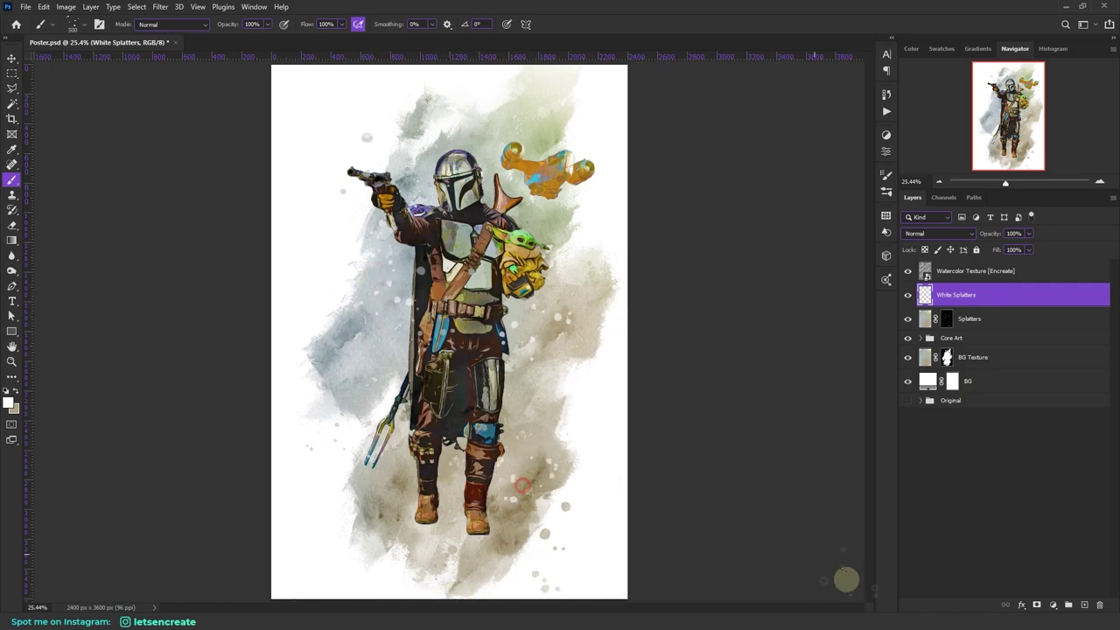
Step: Add a new layer named White Texture directly above the BG Texture layer
{"action": "left_click", "coordinate": [1023, 358]}
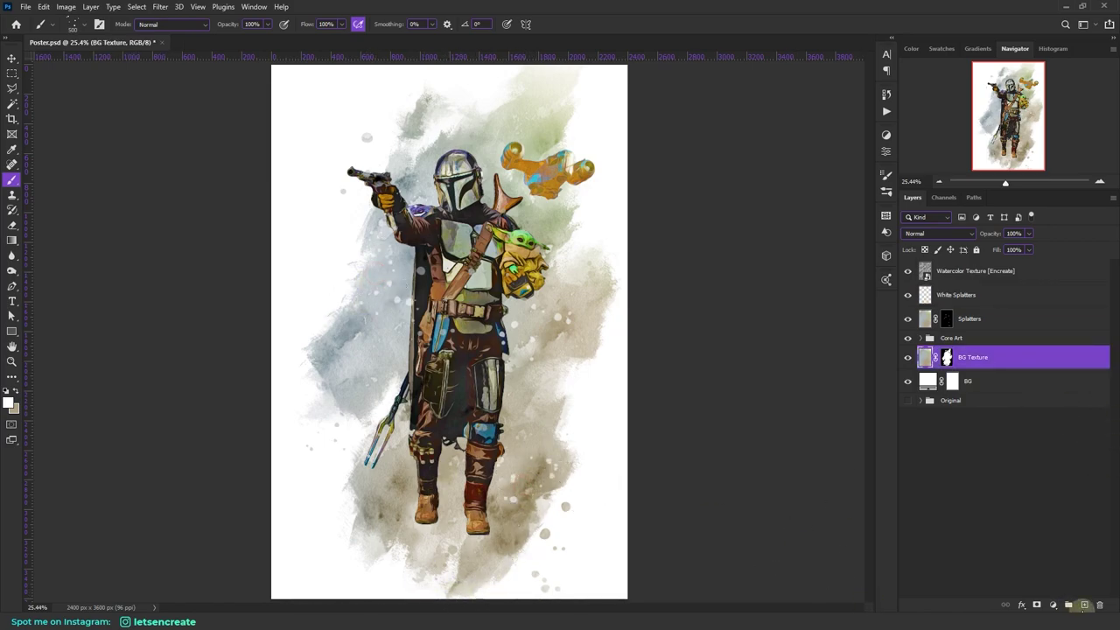
{"action": "left_click", "coordinate": [1085, 604]}
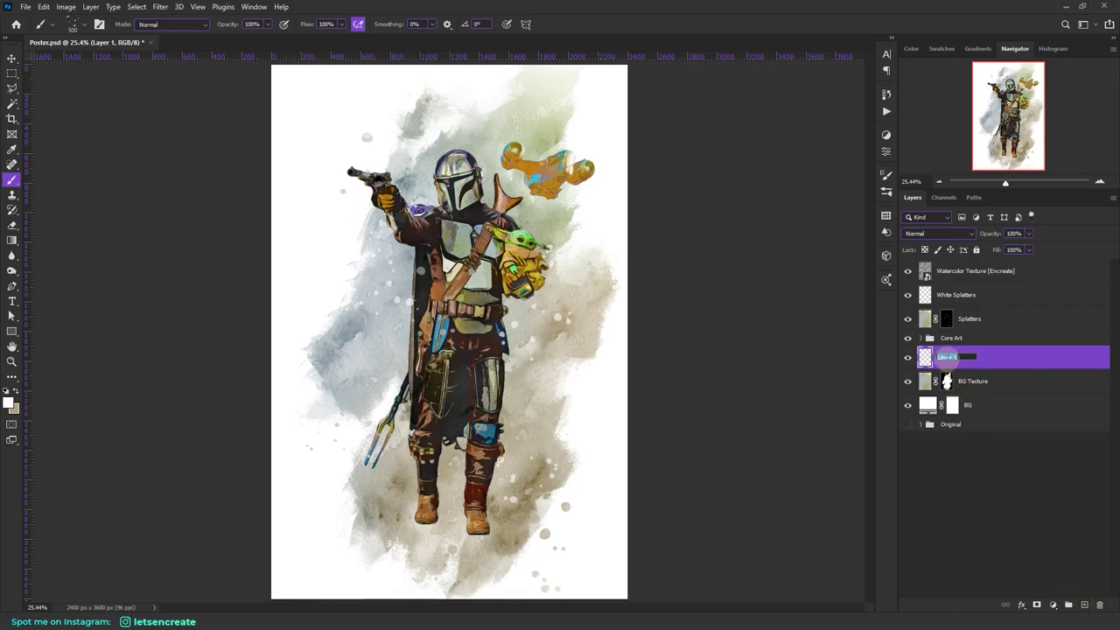
{"action": "type", "text": "White Texture"}
{"action": "key", "text": "Return"}
Step: Choose Watercolor Brush 1 at 900 px and paint white texture strokes behind the figure on the White Texture layer
{"action": "left_click", "coordinate": [81, 24]}
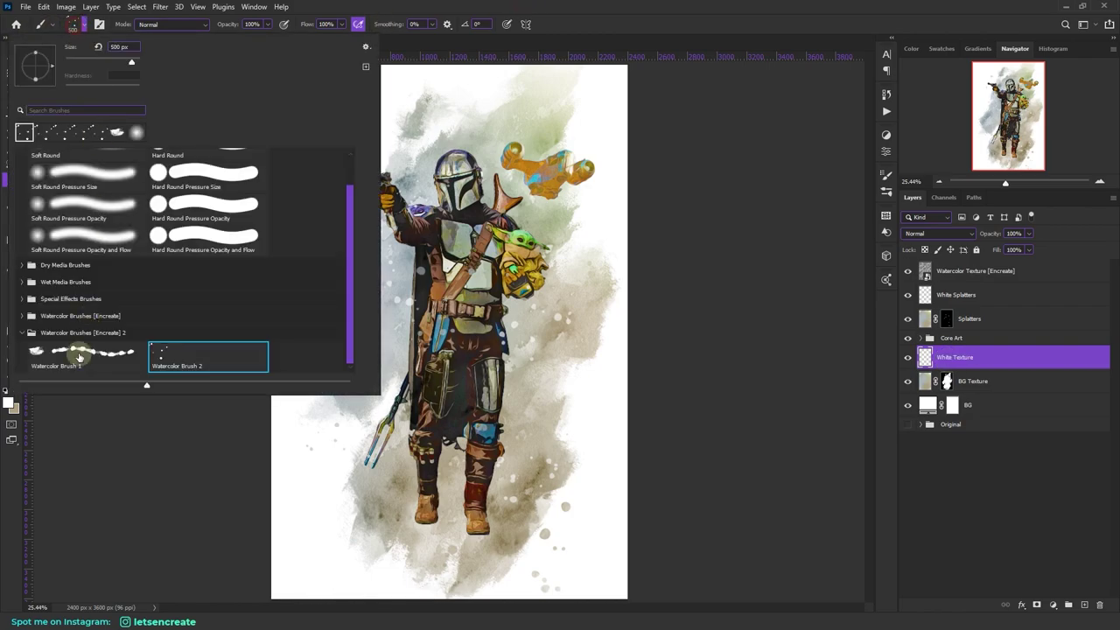
{"action": "left_click", "coordinate": [488, 4]}
{"action": "key", "text": "bracketright"}
{"action": "key", "text": "bracketright"}
{"action": "key", "text": "bracketright"}
{"action": "key", "text": "bracketright"}
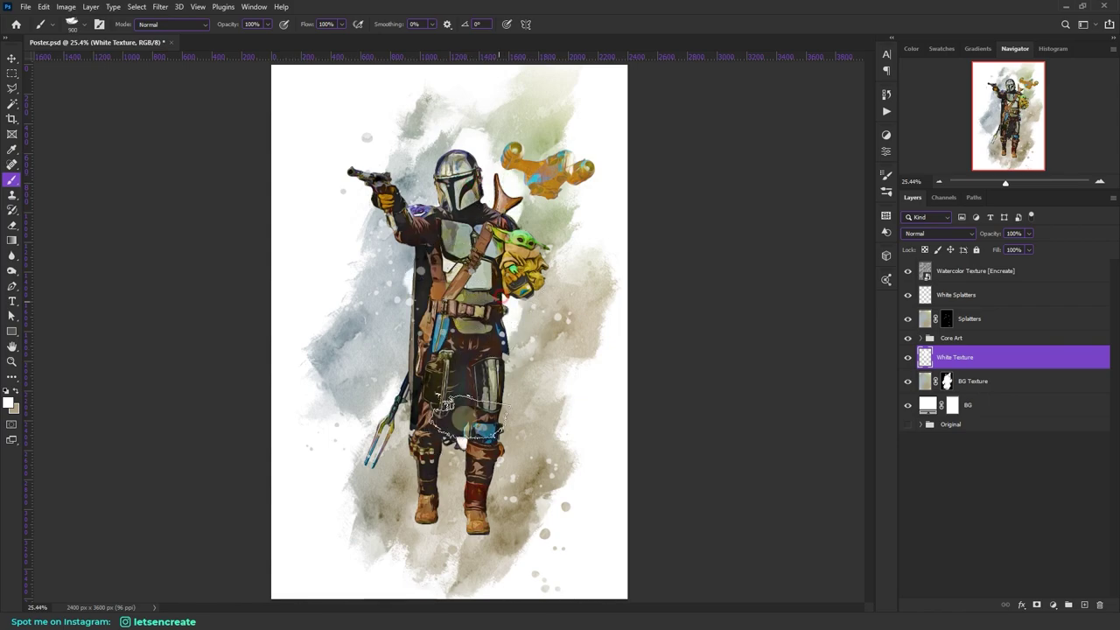
{"action": "key", "text": "bracketleft"}
{"action": "key", "text": "bracketleft"}
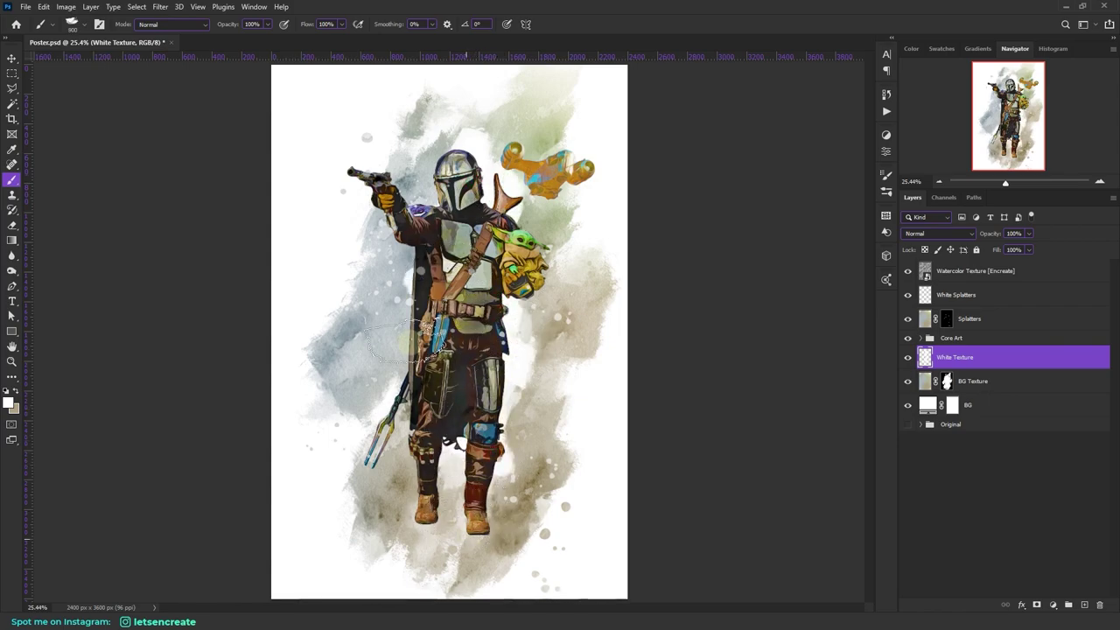
{"action": "left_click_drag", "start_coordinate": [402, 302], "coordinate": [440, 349]}
{"action": "key", "text": "ctrl+z"}
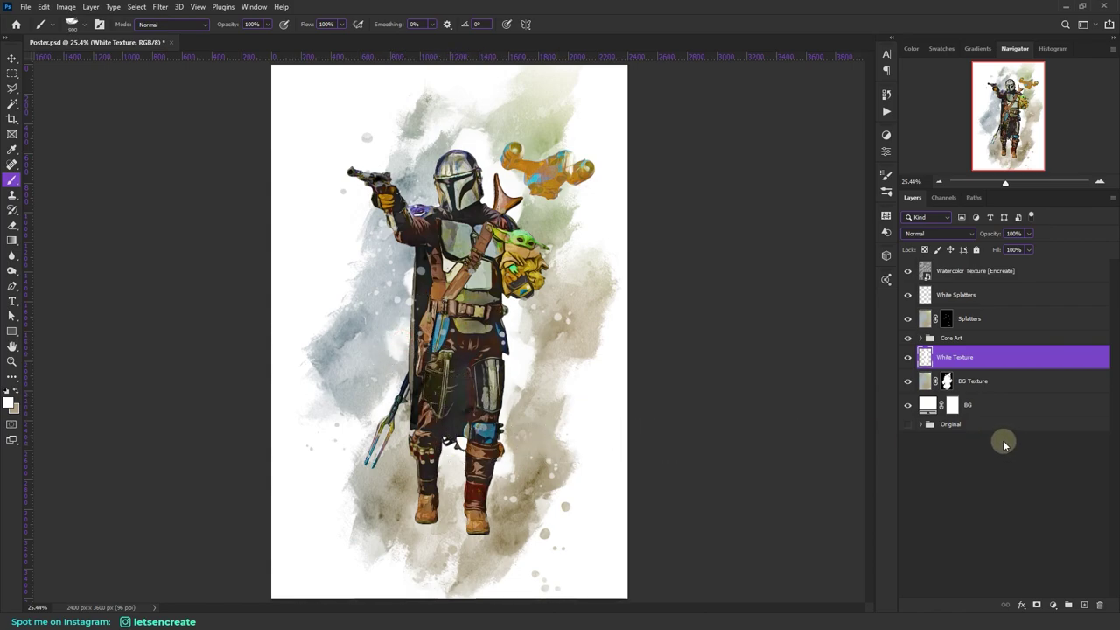
Step: Load the outline of the cutout layer in the Original group as a selection
{"action": "left_click", "coordinate": [951, 338]}
{"action": "left_click", "coordinate": [921, 425]}
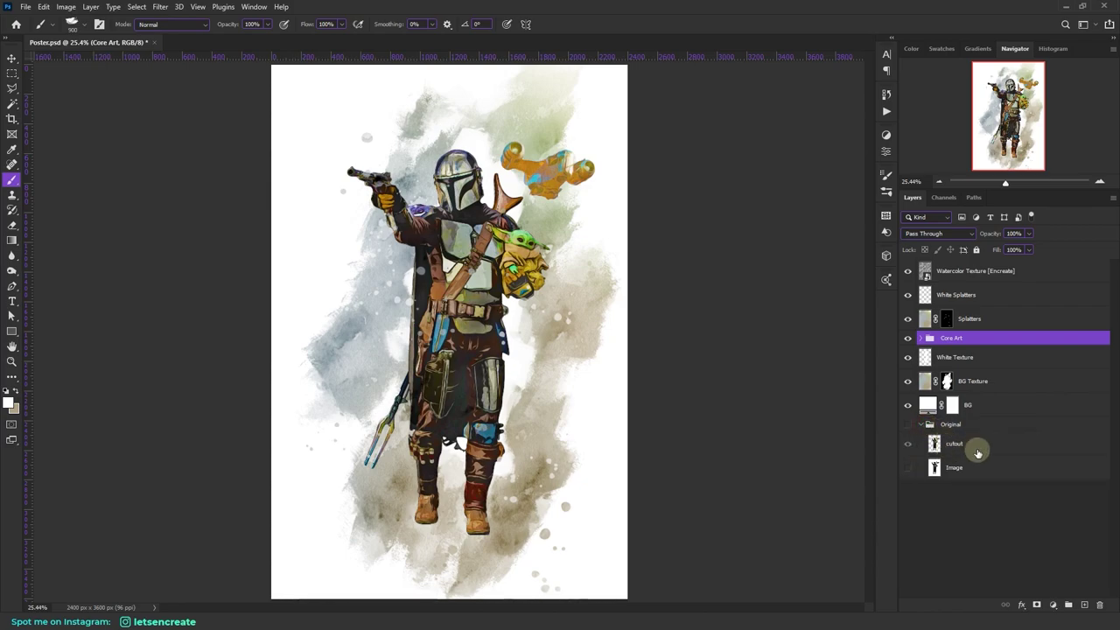
{"action": "left_click", "coordinate": [960, 448]}
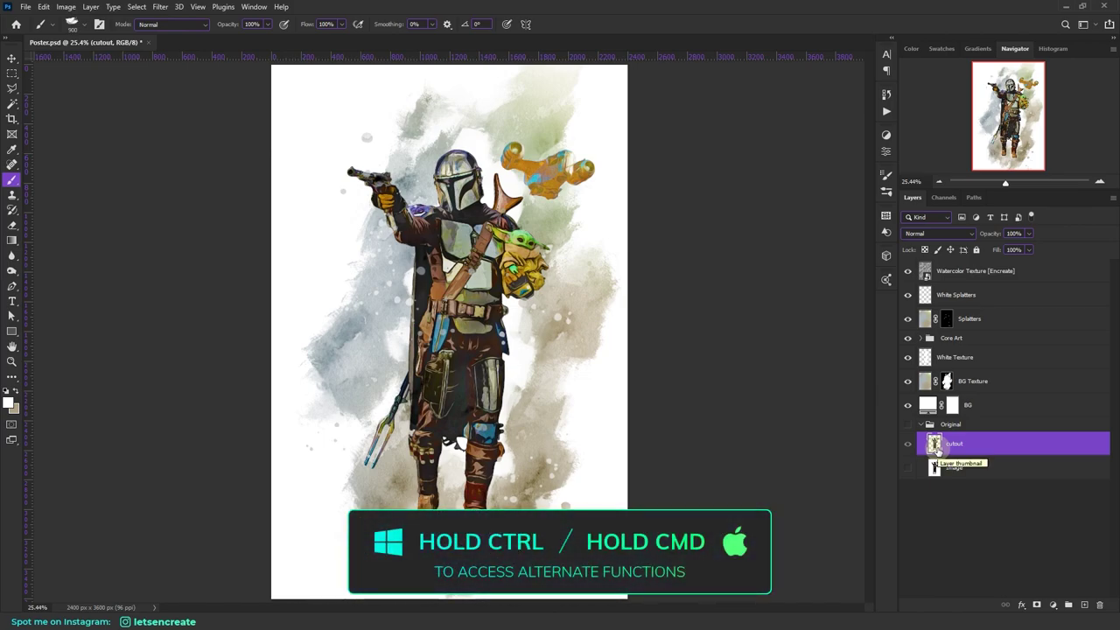
{"action": "left_click", "coordinate": [934, 445], "text": "ctrl"}
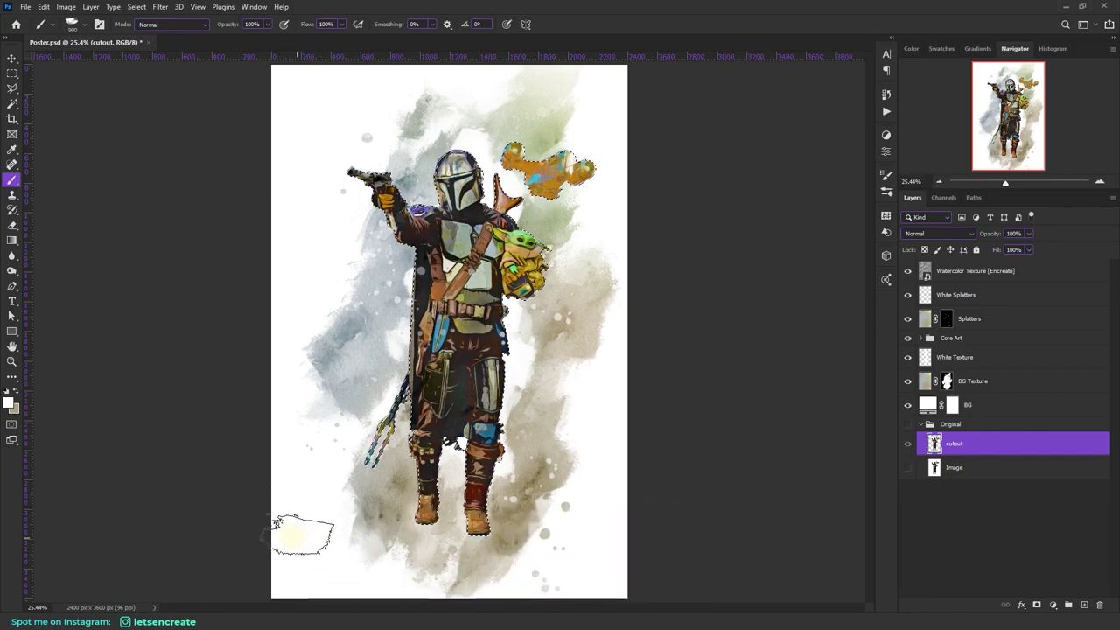
Step: Convert the figure selection into a work path with a tolerance of 2.0 pixels
{"action": "left_click", "coordinate": [14, 75]}
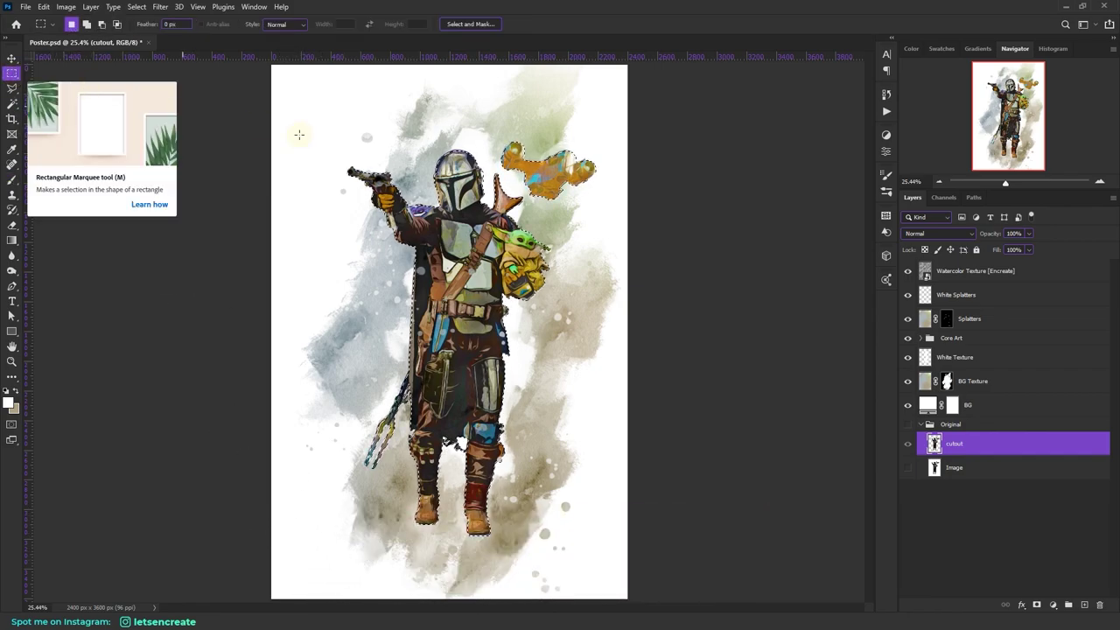
{"action": "right_click", "coordinate": [306, 210]}
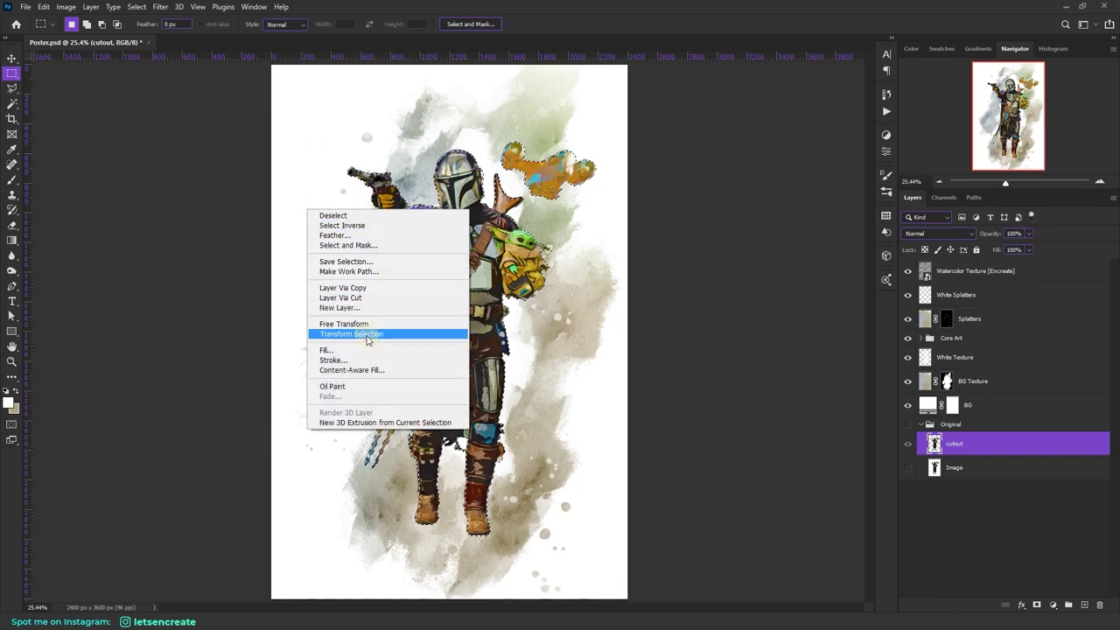
{"action": "left_click", "coordinate": [370, 271]}
{"action": "left_click", "coordinate": [735, 201]}
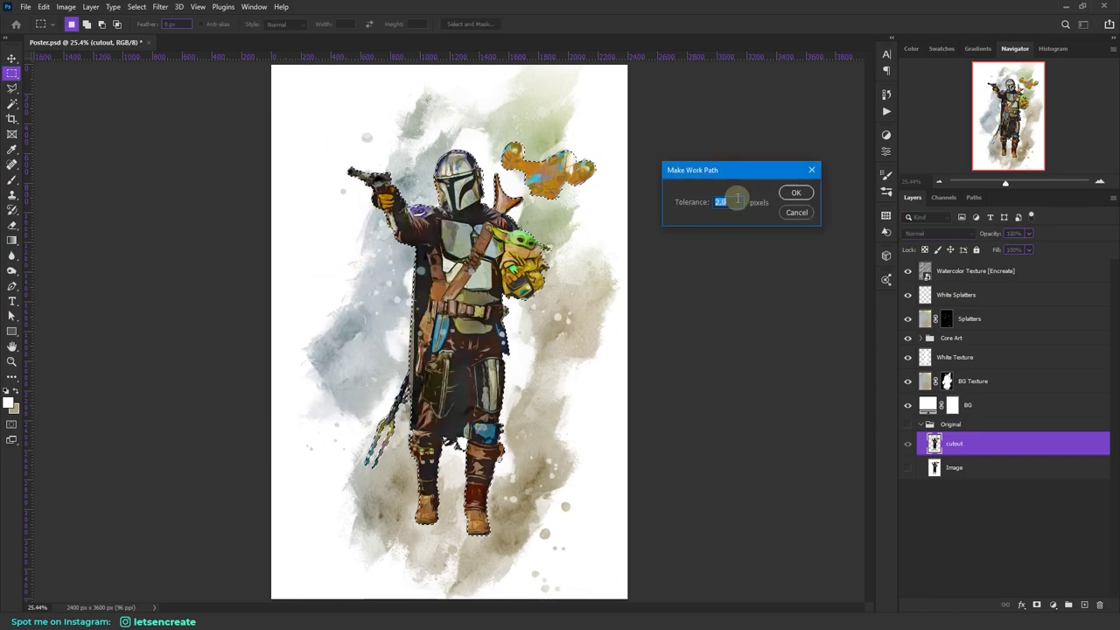
{"action": "left_click", "coordinate": [796, 192]}
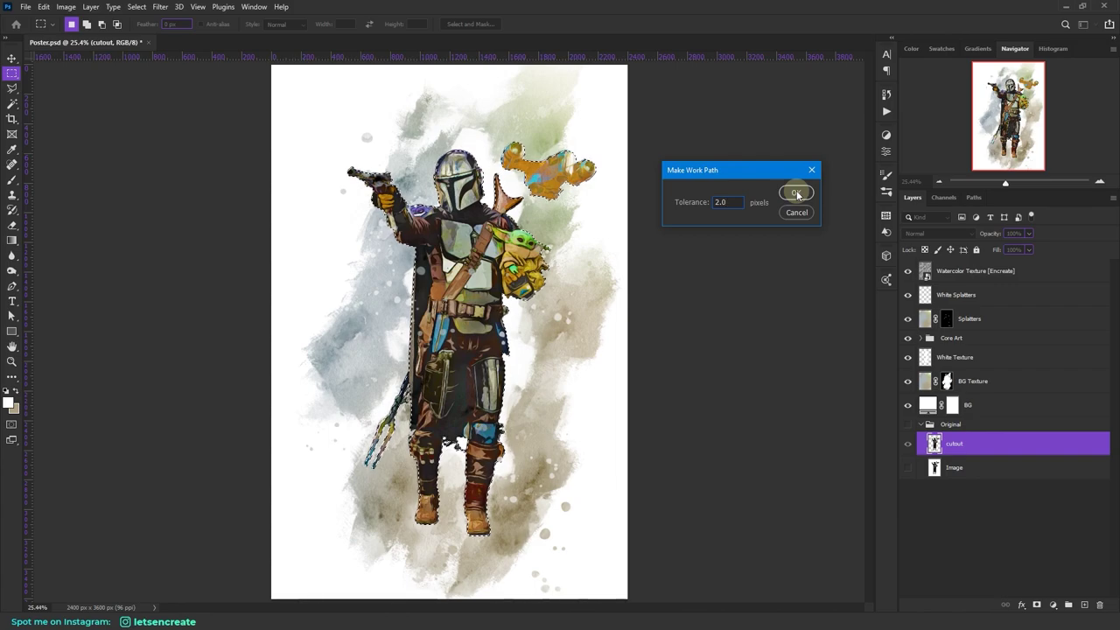
Step: Set the brush to Watercolor Brush 1 at 900 px and add a new layer above White Texture
{"action": "left_click", "coordinate": [13, 182]}
{"action": "left_click", "coordinate": [77, 22]}
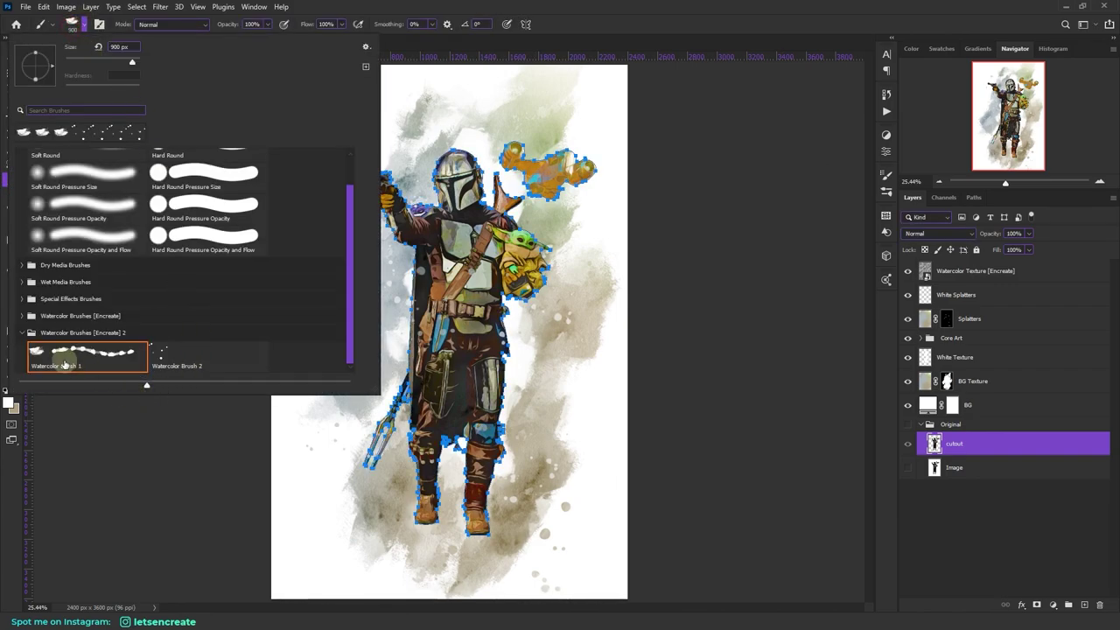
{"action": "left_click", "coordinate": [380, 44]}
{"action": "left_click", "coordinate": [11, 289]}
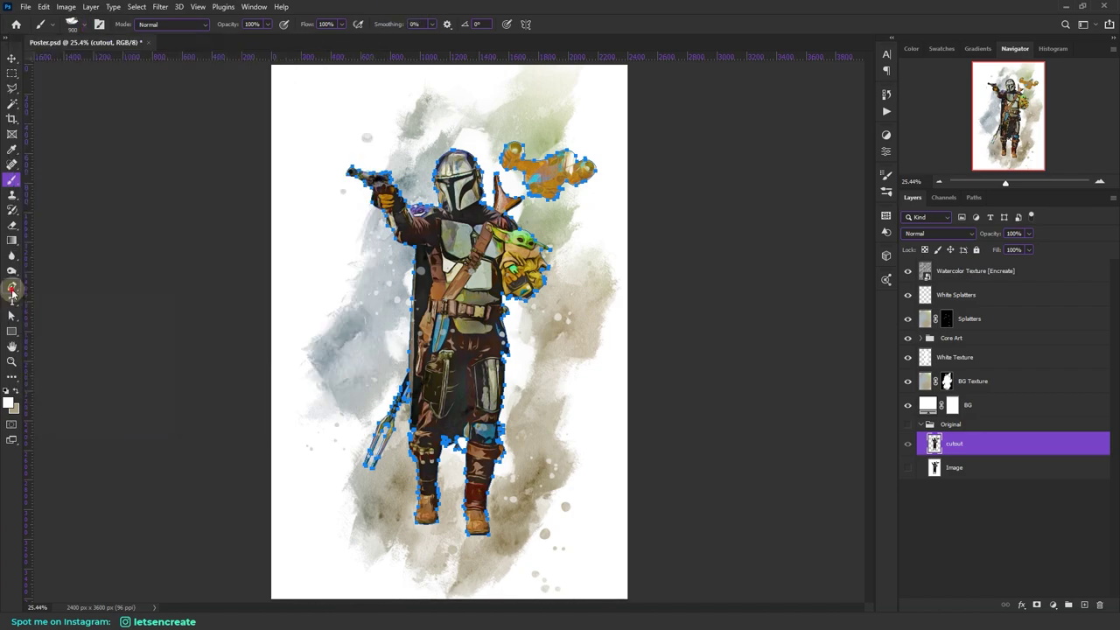
{"action": "left_click", "coordinate": [980, 360]}
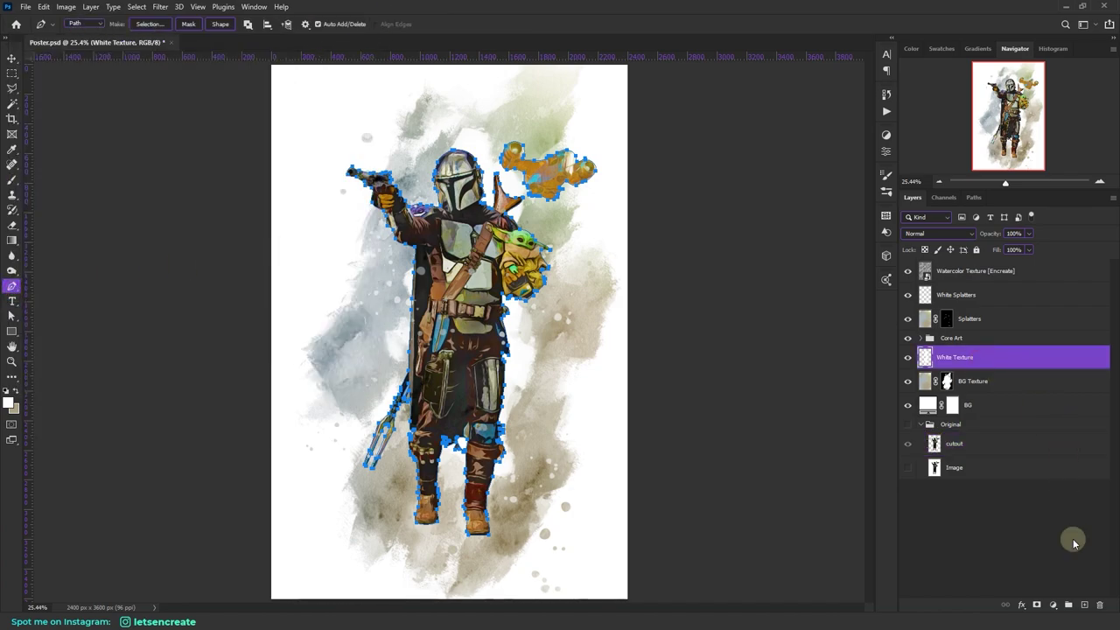
{"action": "left_click", "coordinate": [1084, 604]}
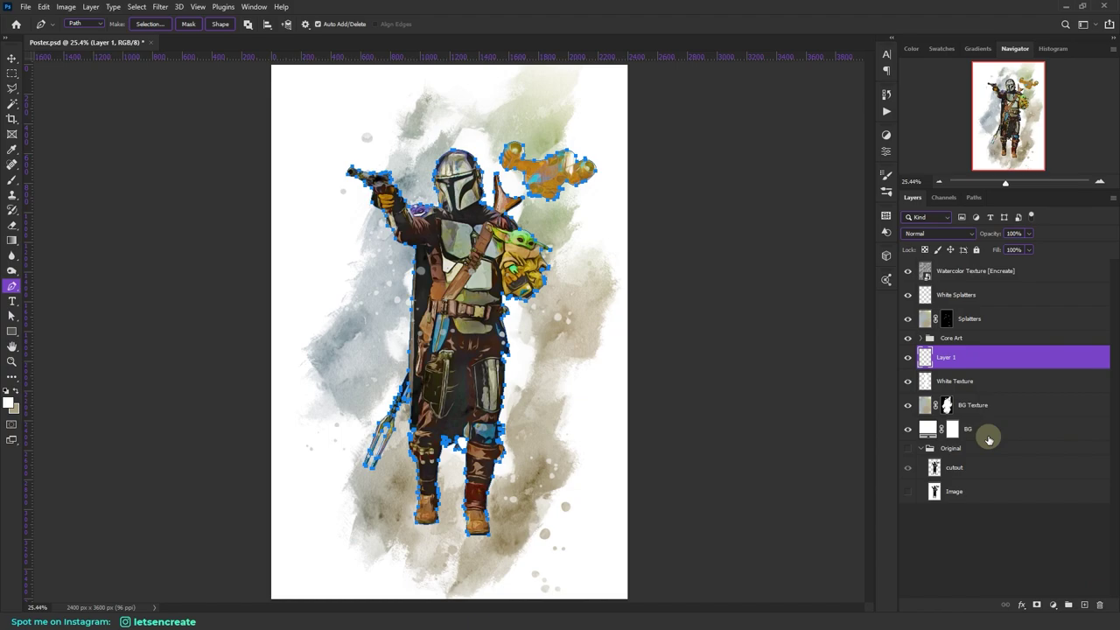
Step: Try stroking the figure's work path on the new layer with the Brush at 900 px and Simulate Pressure off
{"action": "right_click", "coordinate": [347, 268]}
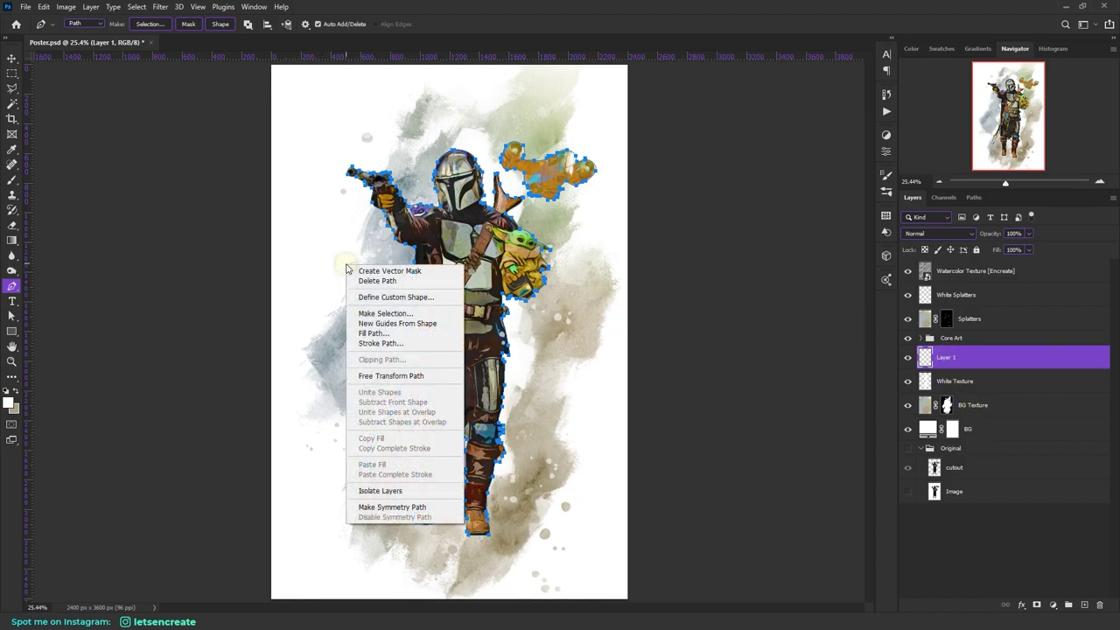
{"action": "left_click", "coordinate": [380, 343]}
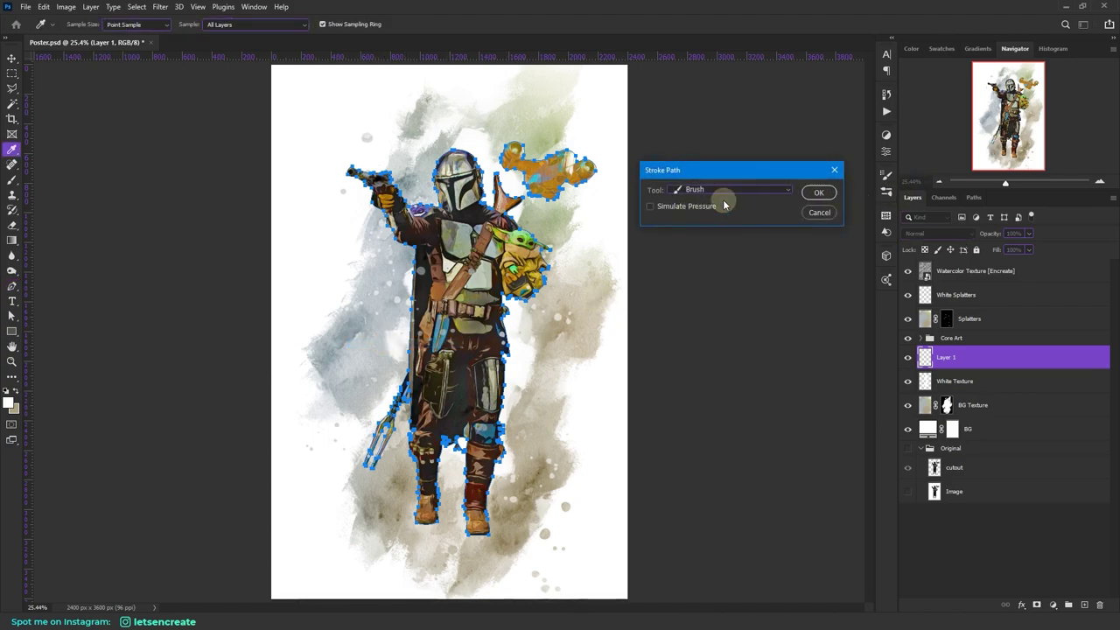
{"action": "left_click", "coordinate": [697, 188]}
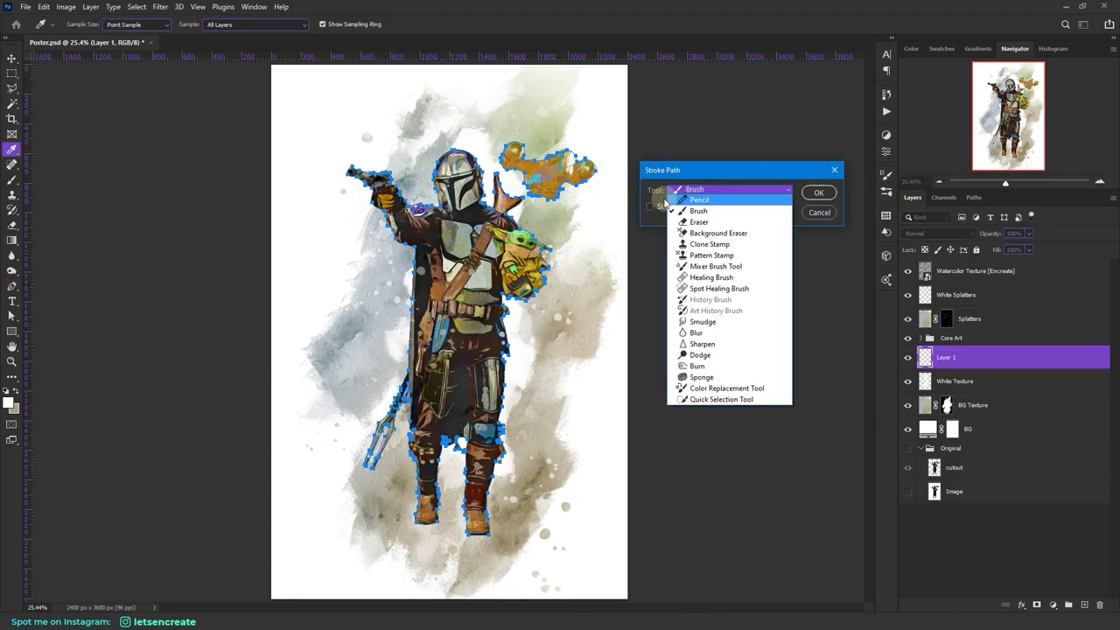
{"action": "left_click", "coordinate": [697, 210]}
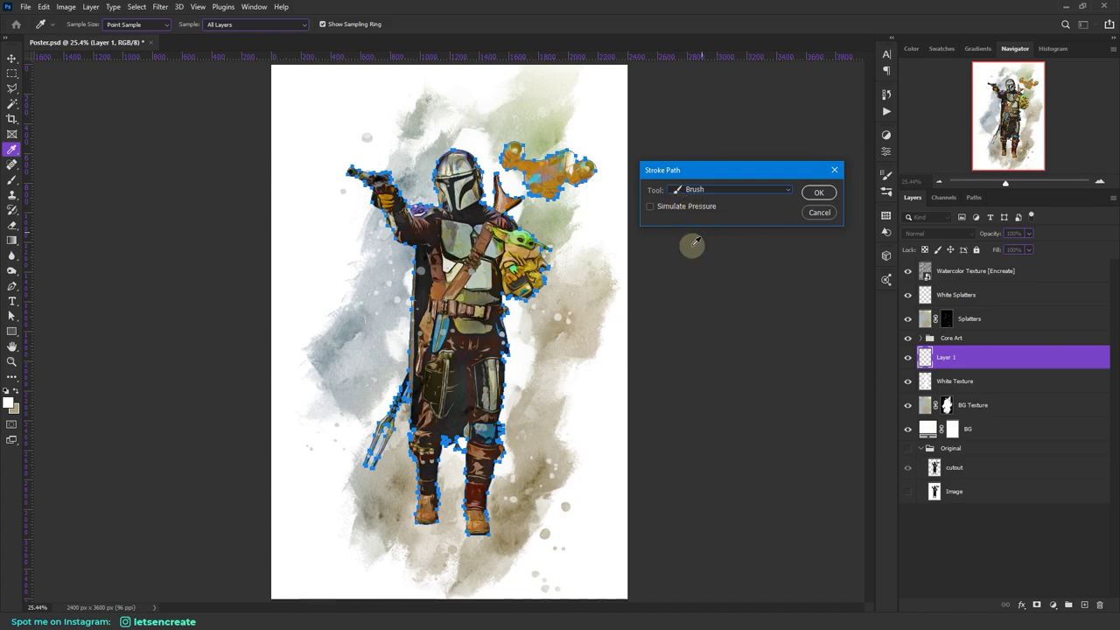
{"action": "left_click", "coordinate": [818, 194]}
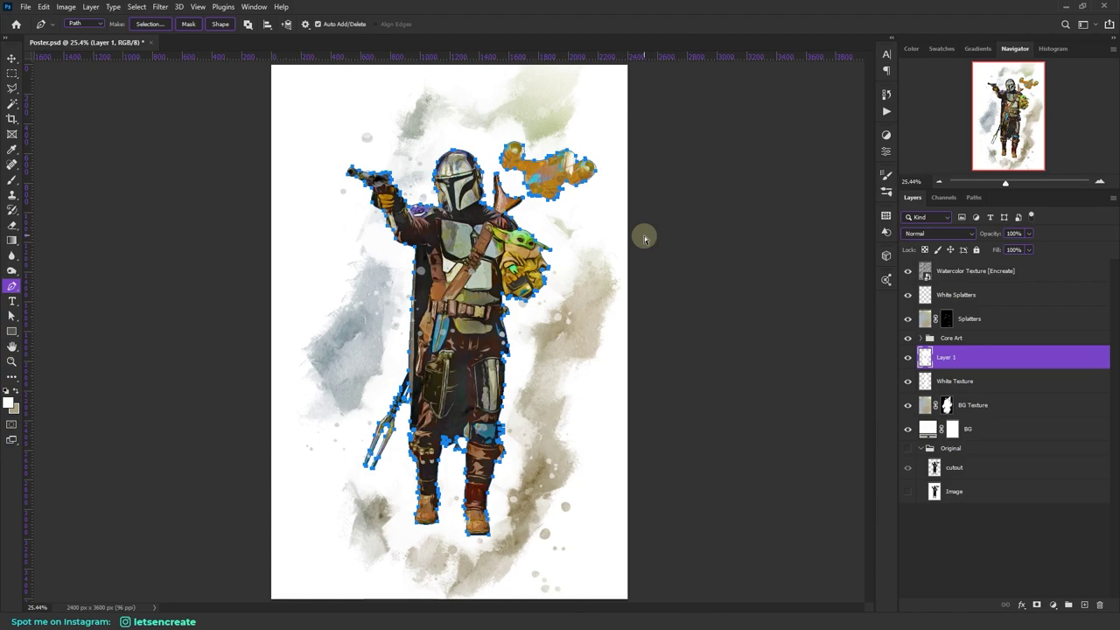
Step: Set the tip spacing of Watercolor Brush 1 to 1000%, keeping the size at 900 px
{"action": "left_click", "coordinate": [12, 179]}
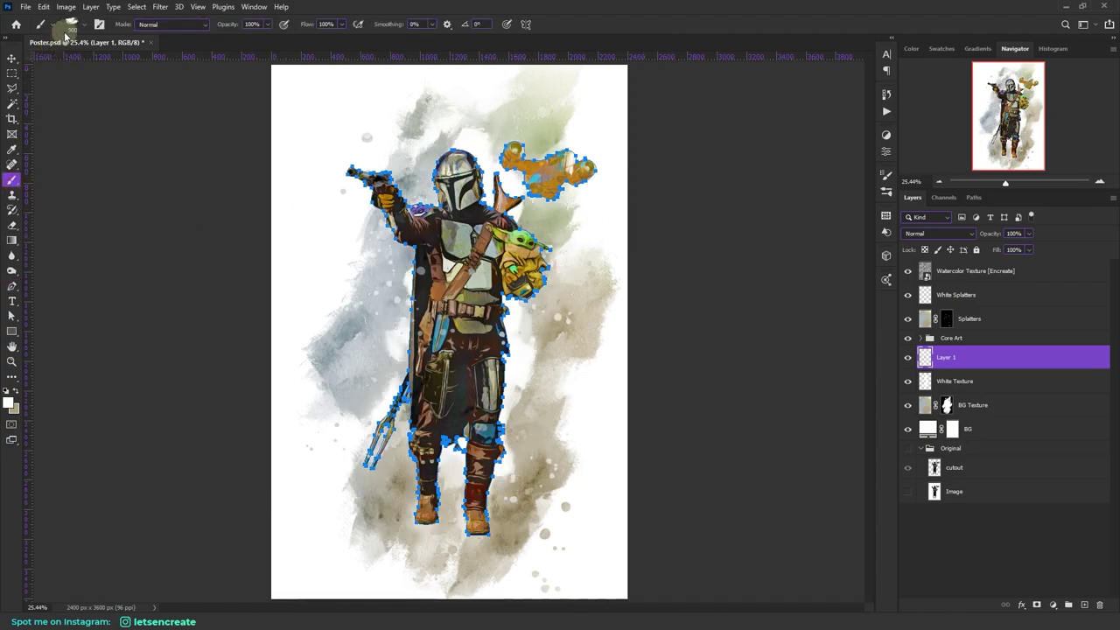
{"action": "left_click", "coordinate": [72, 30]}
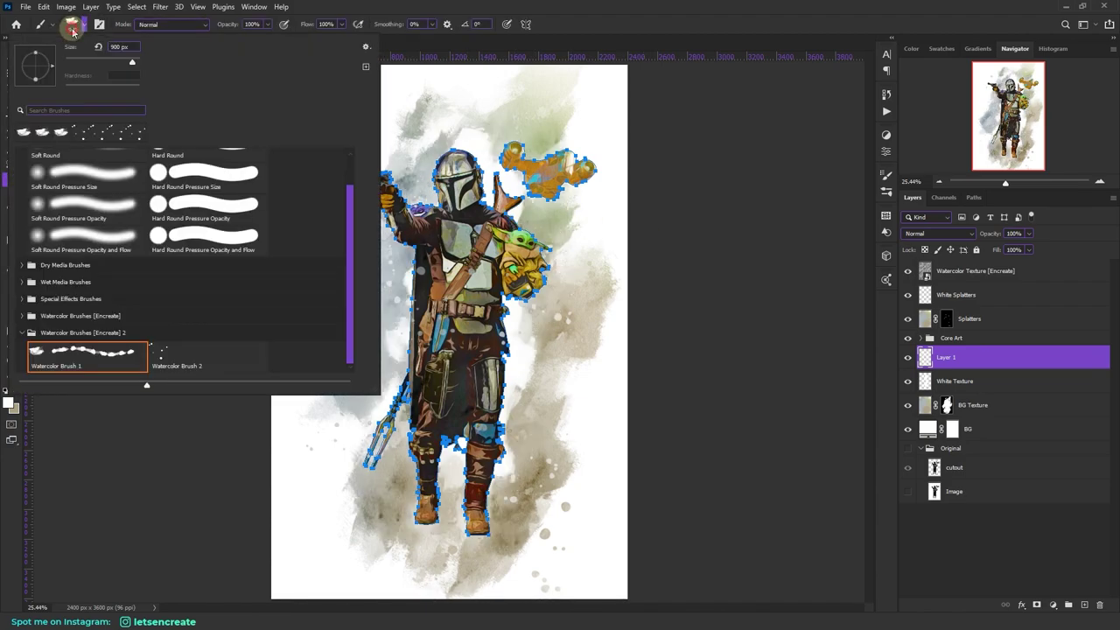
{"action": "left_click", "coordinate": [887, 174]}
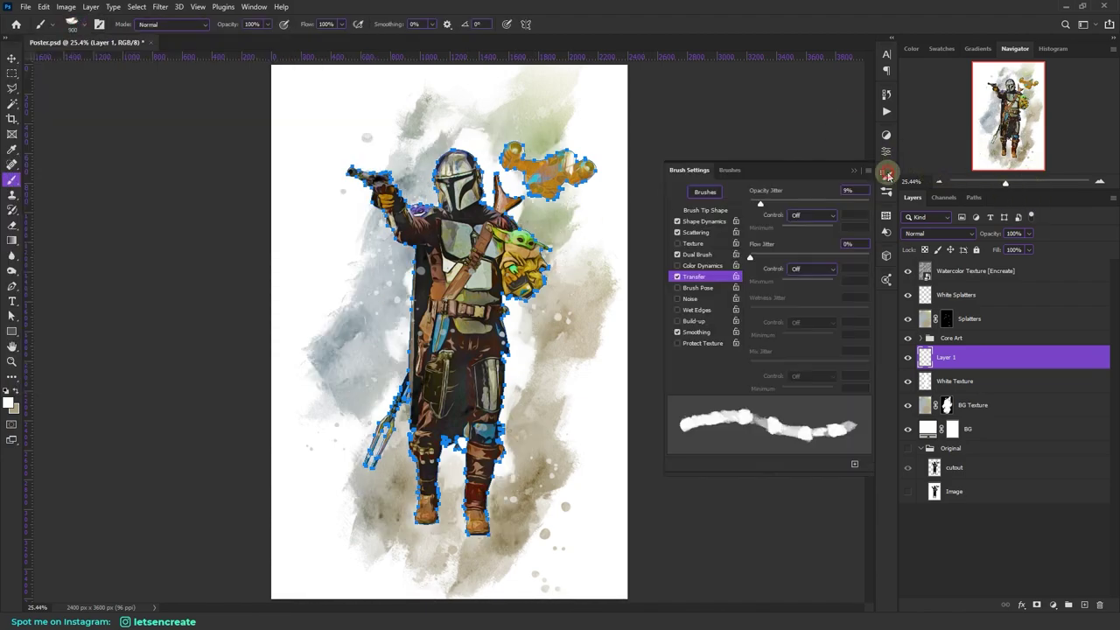
{"action": "left_click", "coordinate": [697, 211]}
{"action": "left_click_drag", "start_coordinate": [754, 374], "coordinate": [893, 381]}
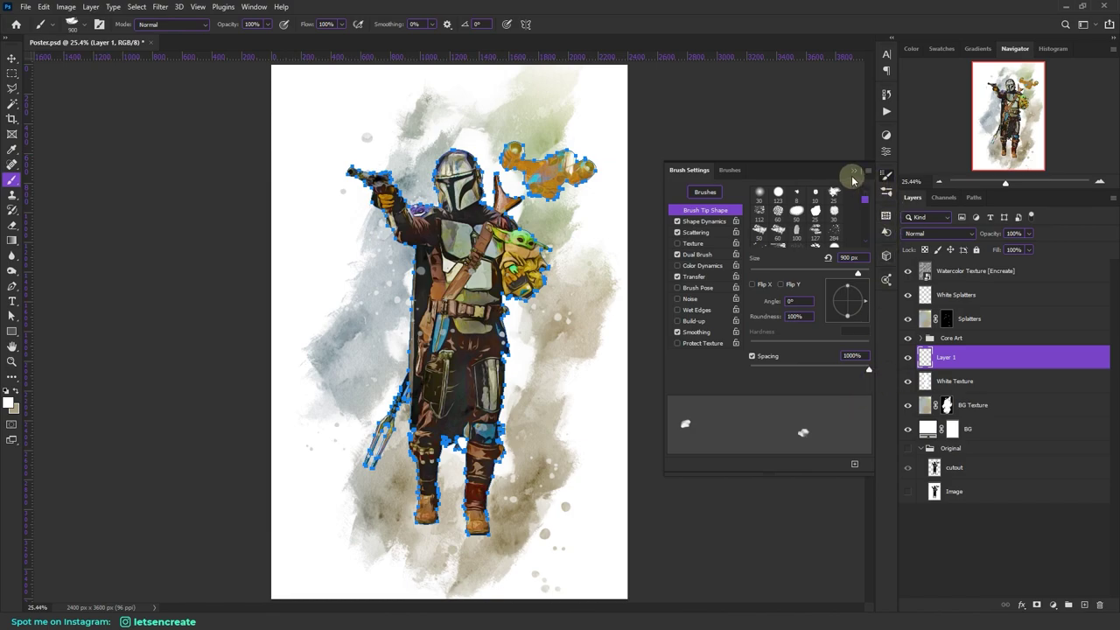
{"action": "left_click", "coordinate": [855, 176]}
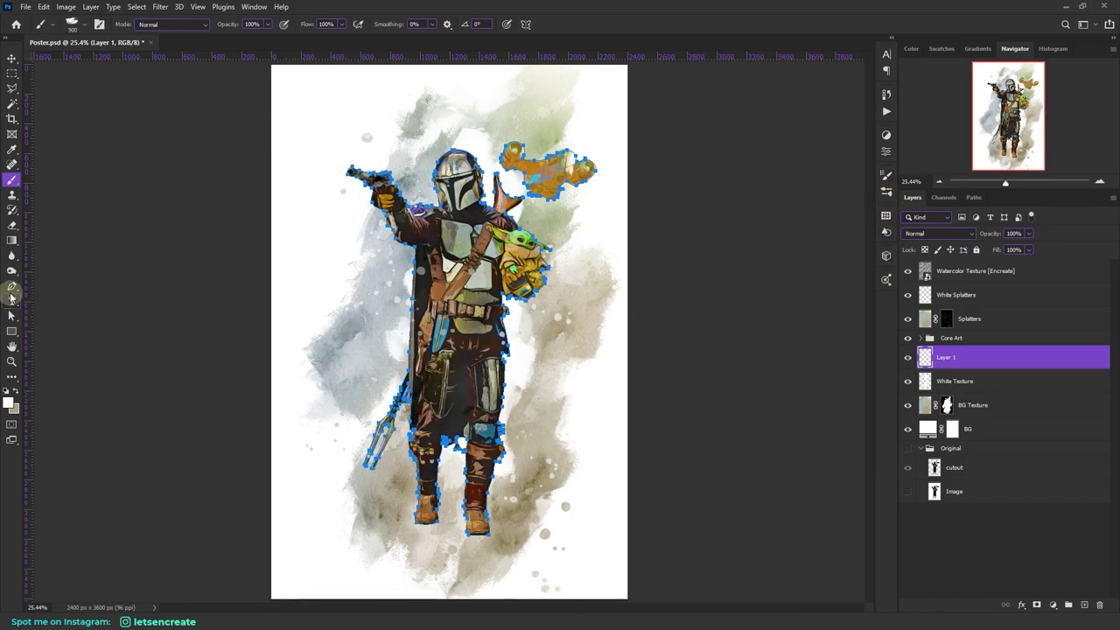
Step: Try stroking the figure's work path twice with the widely spaced Brush, without simulated pressure
{"action": "left_click", "coordinate": [12, 289]}
{"action": "right_click", "coordinate": [325, 281]}
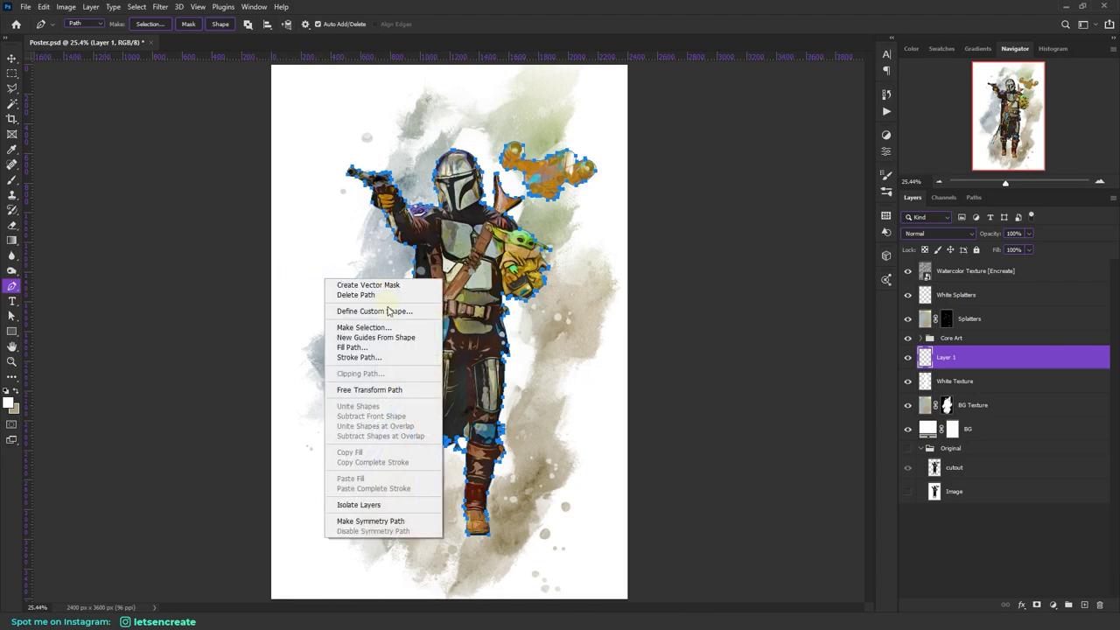
{"action": "left_click", "coordinate": [354, 358]}
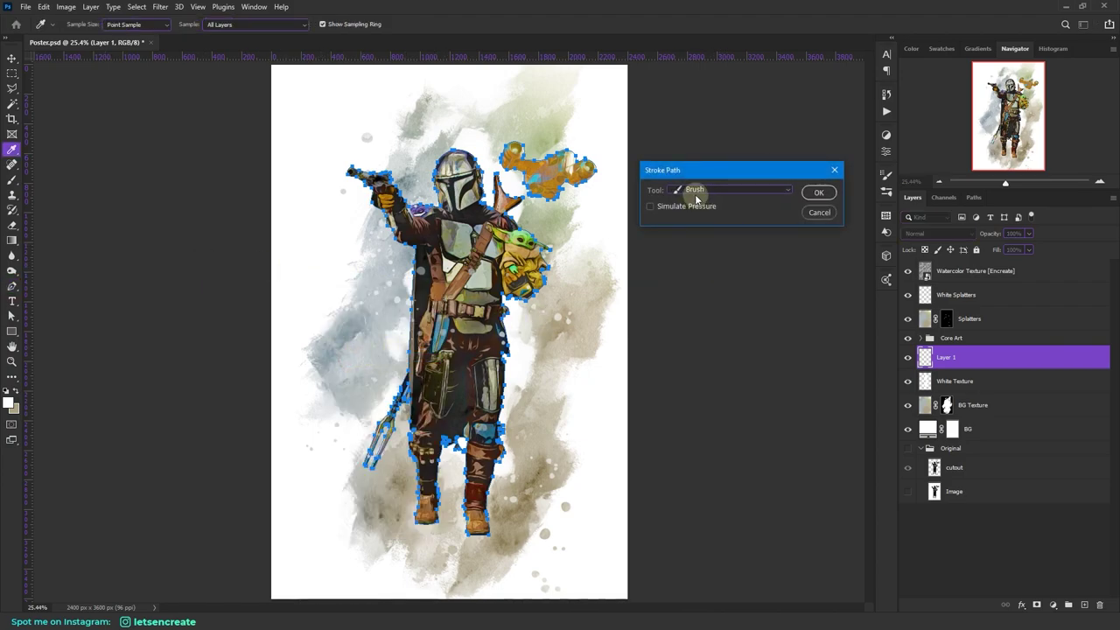
{"action": "left_click", "coordinate": [819, 192]}
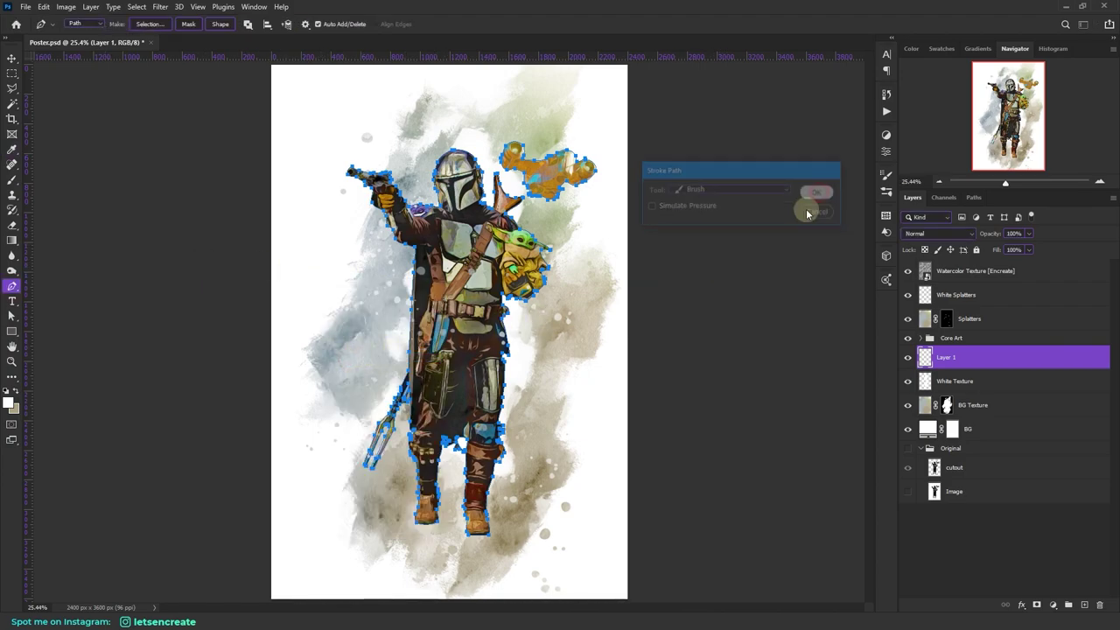
{"action": "right_click", "coordinate": [530, 325]}
{"action": "left_click", "coordinate": [569, 400]}
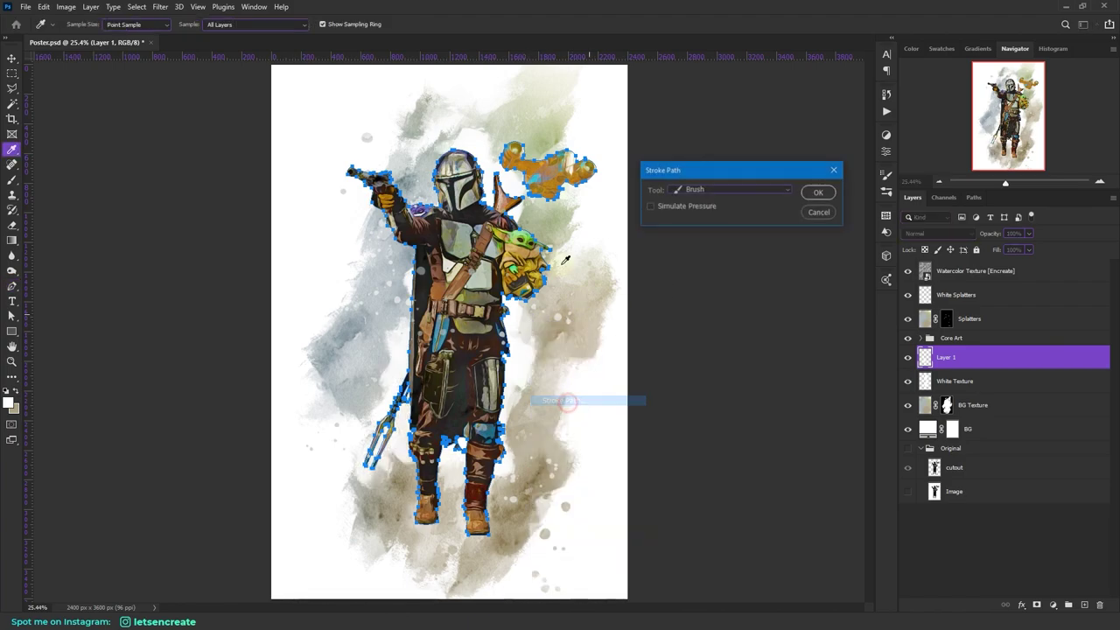
{"action": "key", "text": "Return"}
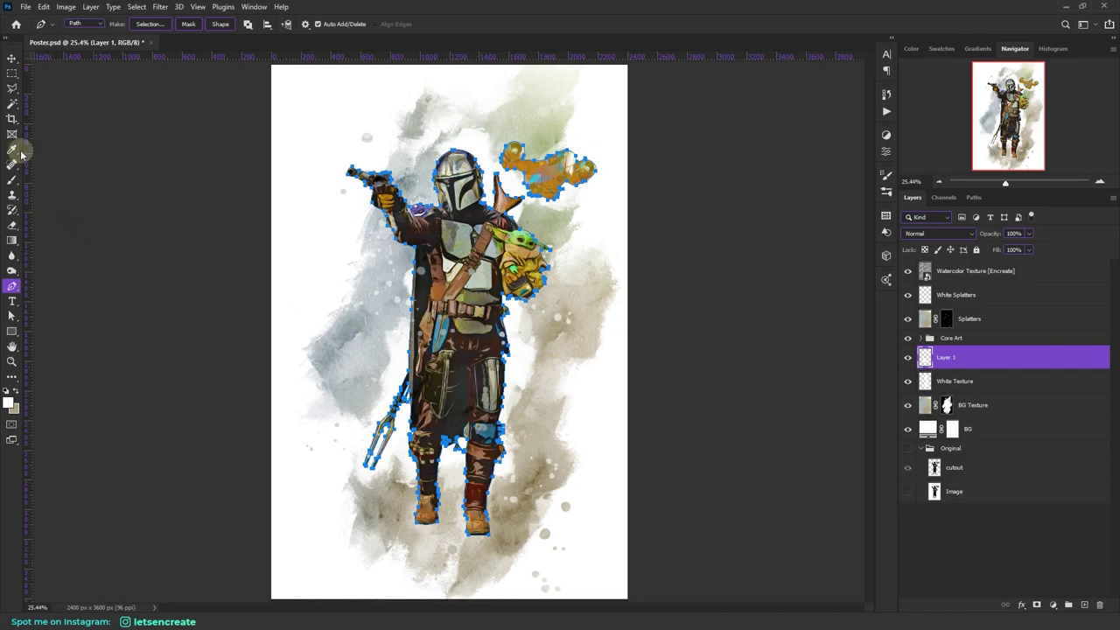
Step: Set Watercolor Brush 1 to 70 px and reload its preset to restore the tip spacing to 5%
{"action": "left_click", "coordinate": [11, 179]}
{"action": "left_click", "coordinate": [73, 26]}
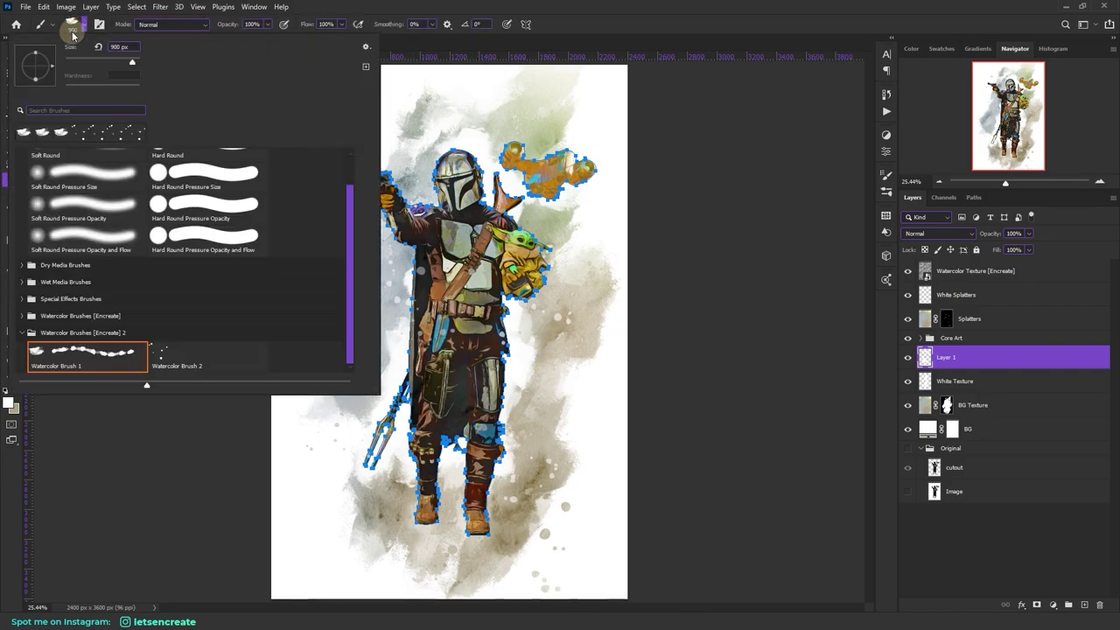
{"action": "type", "text": "70"}
{"action": "key", "text": "Return"}
{"action": "left_click", "coordinate": [886, 176]}
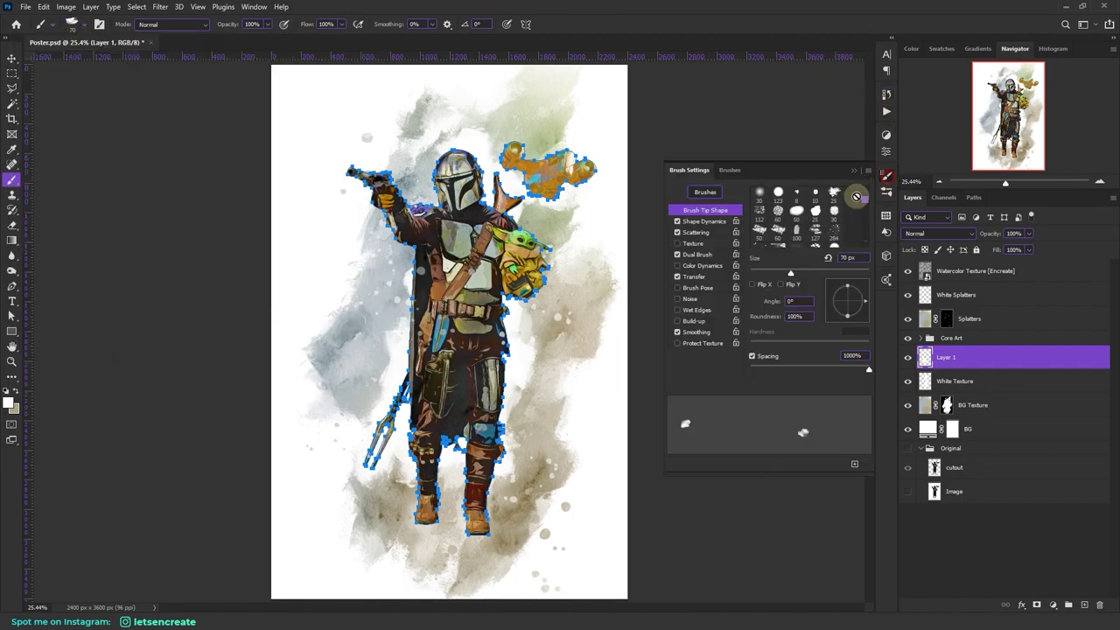
{"action": "left_click_drag", "start_coordinate": [755, 373], "coordinate": [764, 370]}
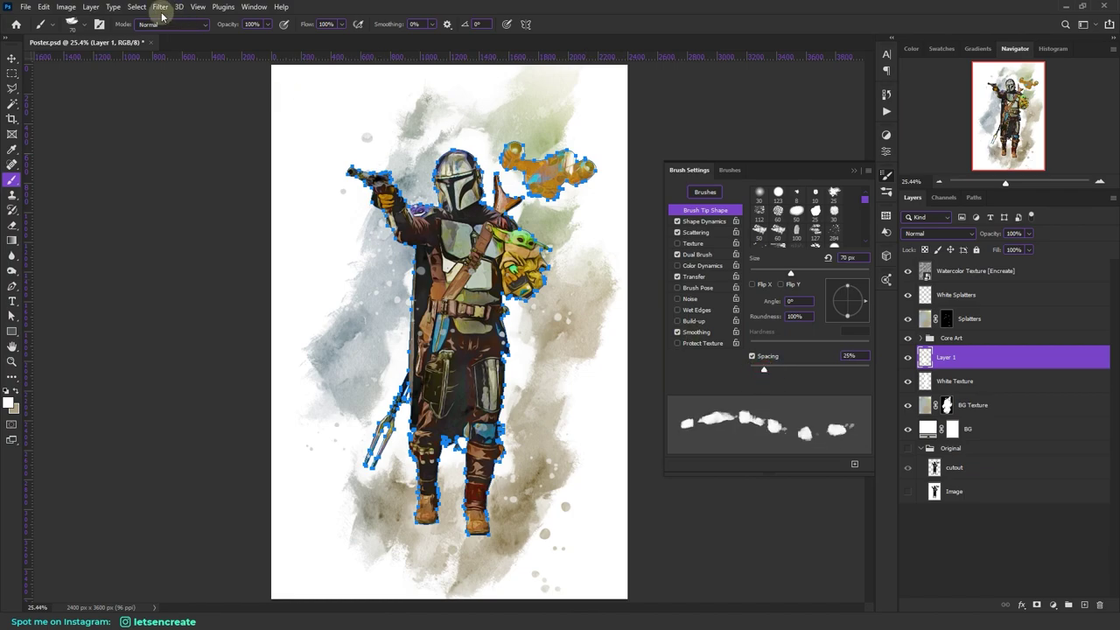
{"action": "left_click", "coordinate": [71, 27]}
{"action": "left_click", "coordinate": [51, 353]}
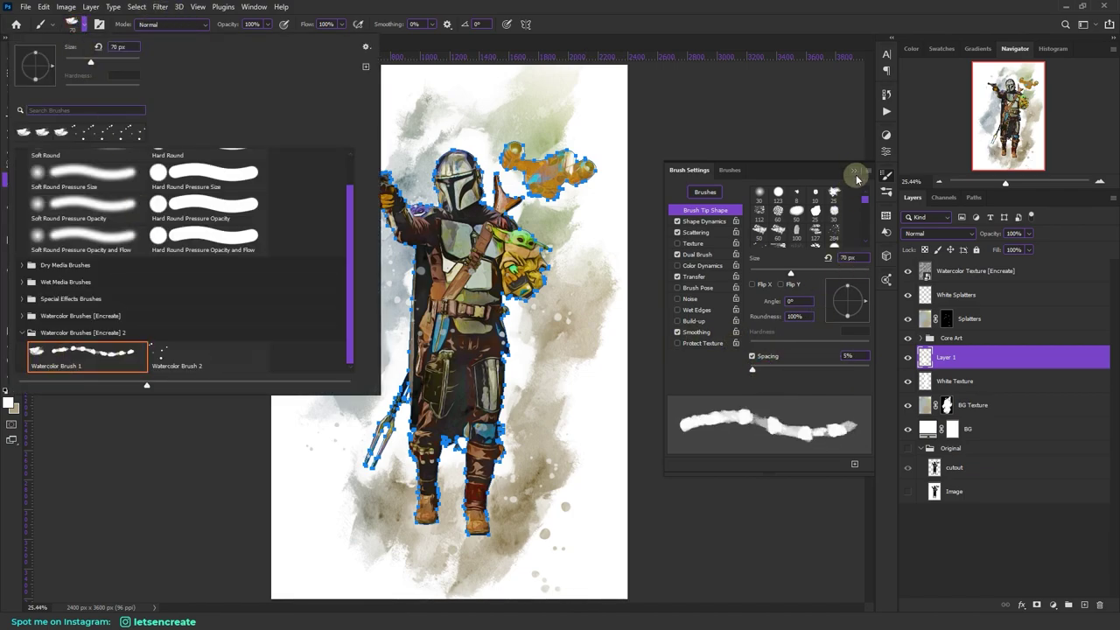
{"action": "left_click", "coordinate": [856, 179]}
Step: Stroke the figure's work path on Layer 1 with the white 70 px Brush, leaving Simulate Pressure off
{"action": "key", "text": "p"}
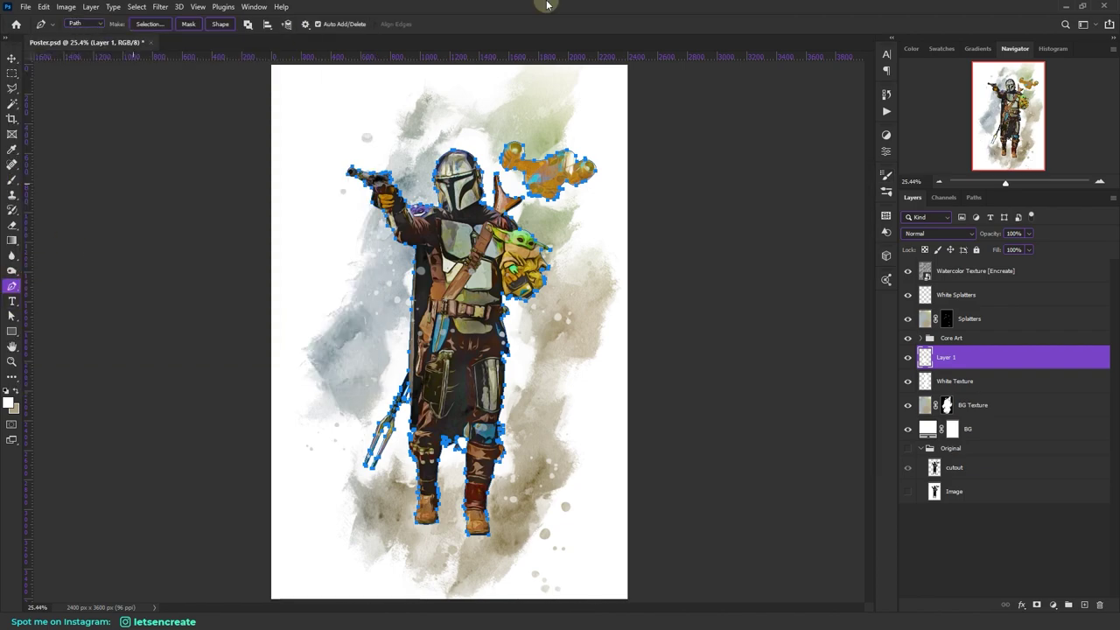
{"action": "right_click", "coordinate": [326, 305]}
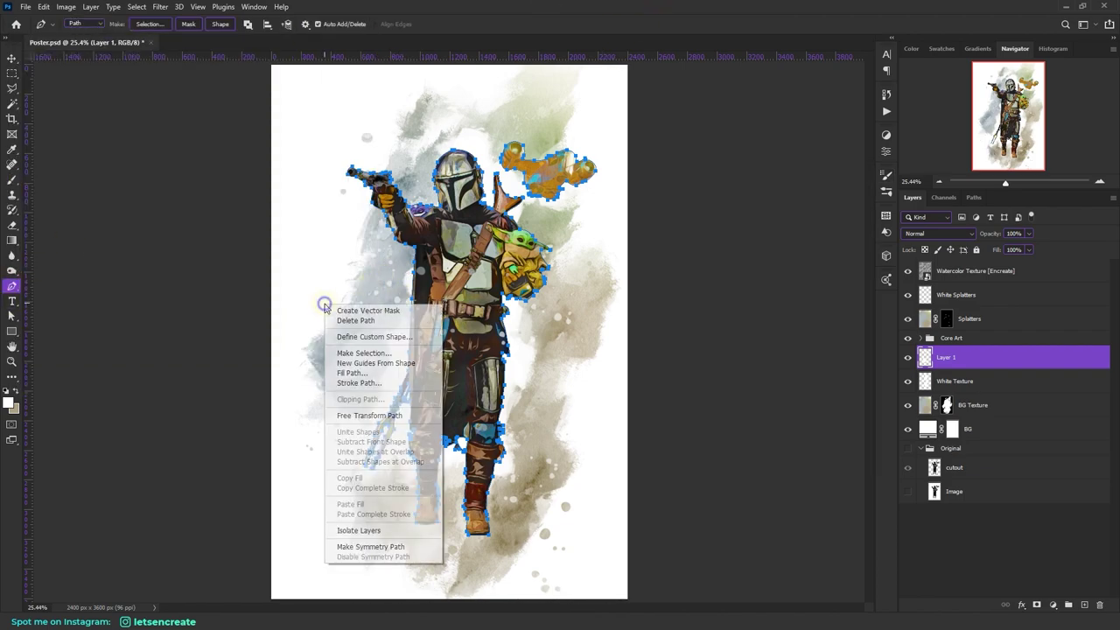
{"action": "left_click", "coordinate": [347, 383]}
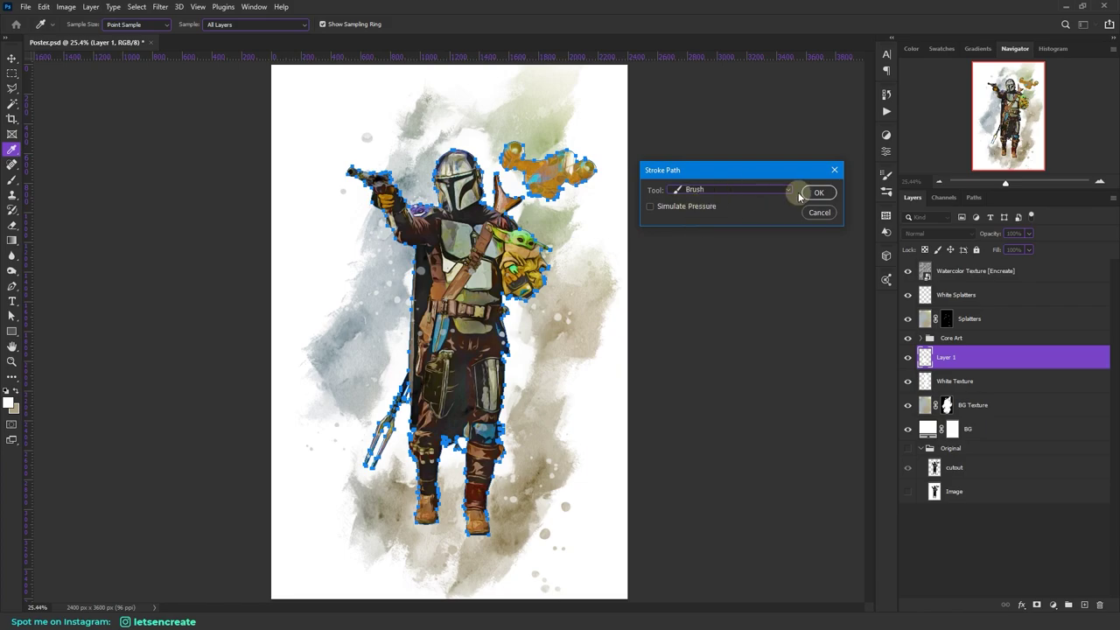
{"action": "left_click", "coordinate": [834, 193]}
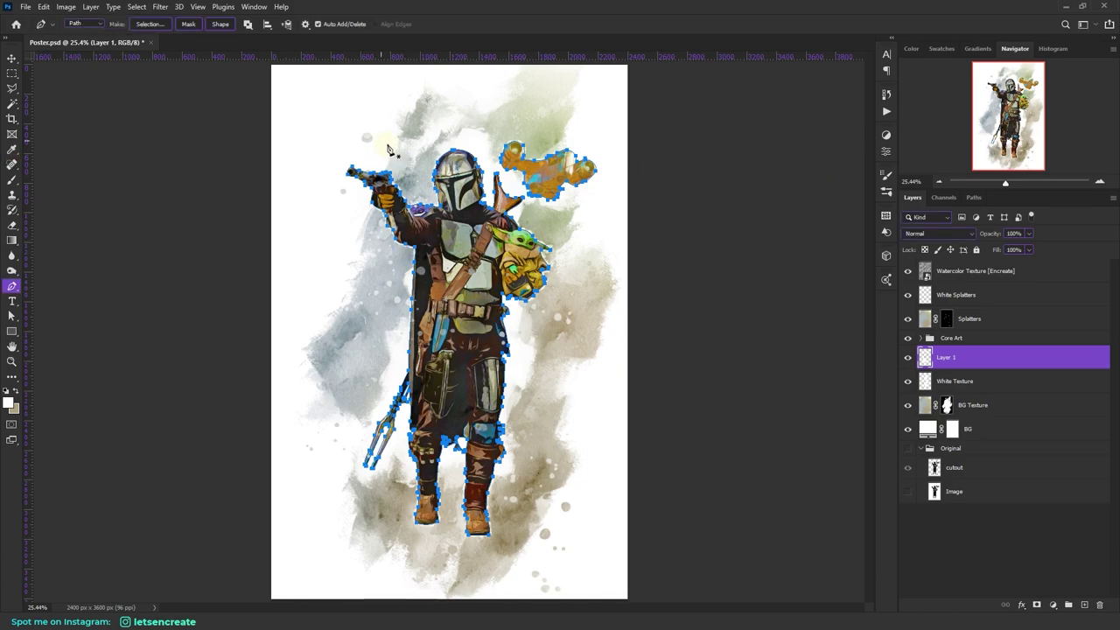
Step: Check the white outline around the figure up close and delete the work path
{"action": "left_click", "coordinate": [11, 361]}
{"action": "left_click", "coordinate": [398, 204]}
{"action": "left_click", "coordinate": [398, 204]}
{"action": "left_click", "coordinate": [398, 204]}
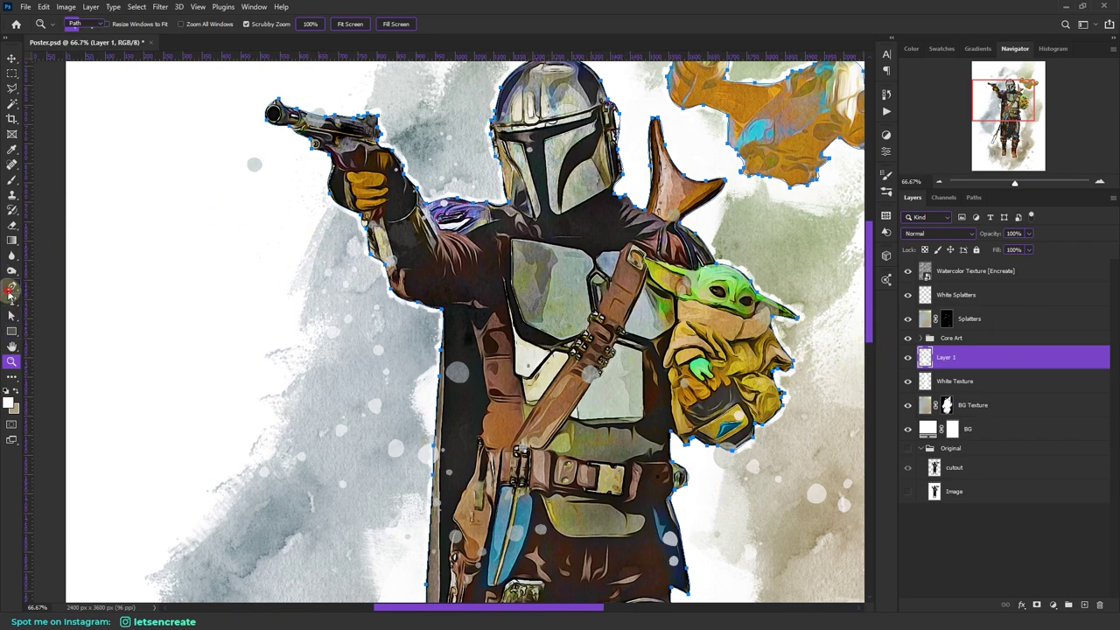
{"action": "left_click", "coordinate": [11, 288]}
{"action": "right_click", "coordinate": [292, 309]}
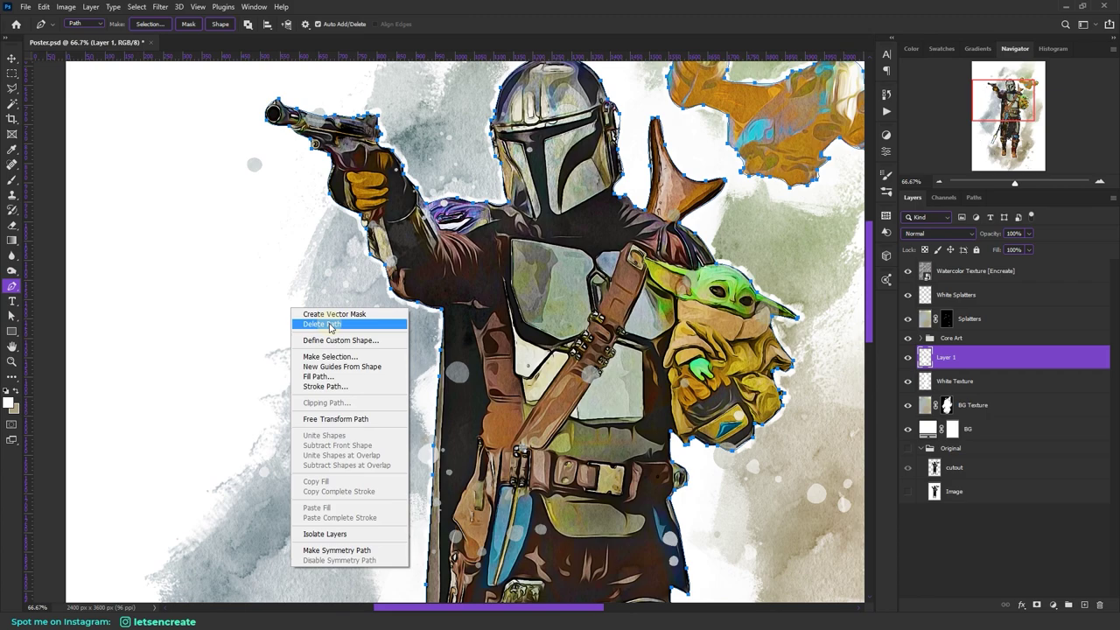
{"action": "left_click", "coordinate": [330, 326]}
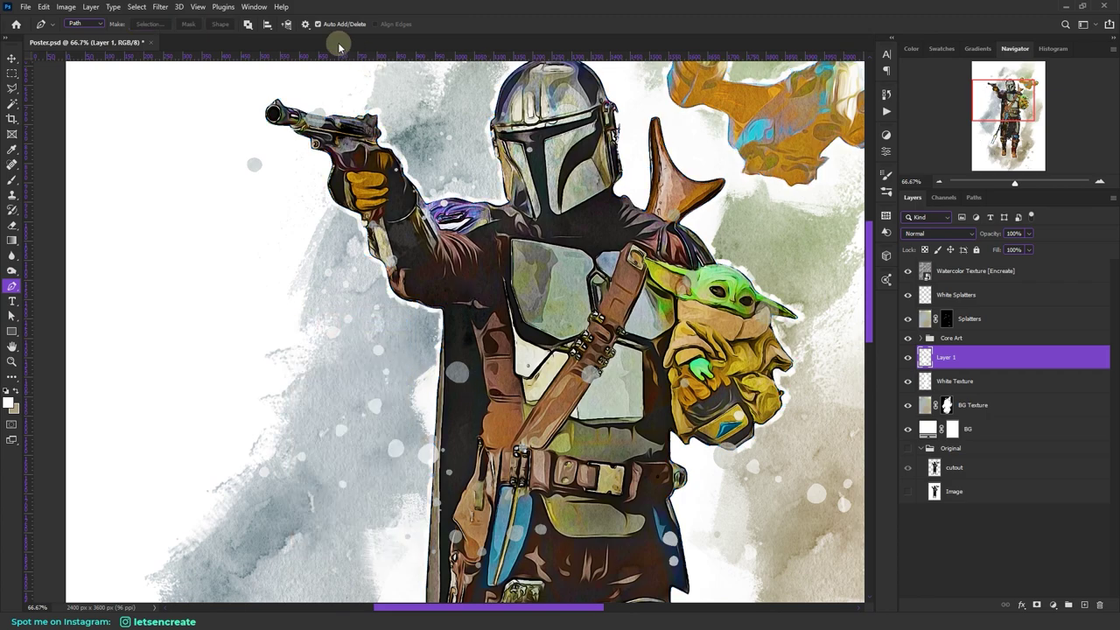
Step: Add a new empty layer directly above the White Splatters layer
{"action": "left_click", "coordinate": [15, 354]}
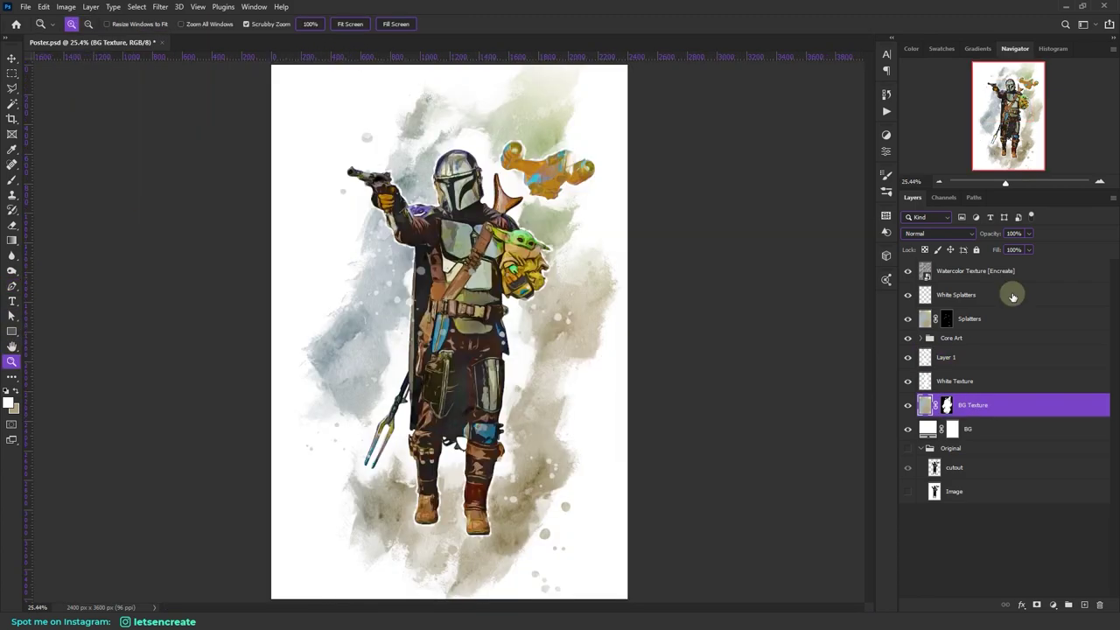
{"action": "left_click", "coordinate": [1012, 296]}
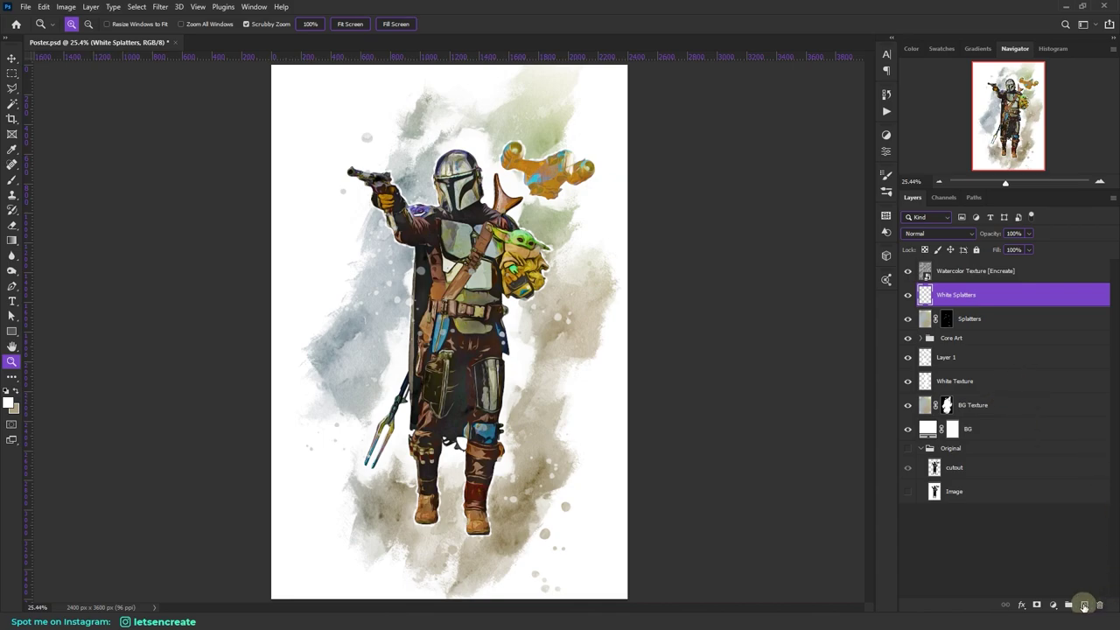
{"action": "left_click", "coordinate": [1084, 605]}
{"action": "double_click", "coordinate": [950, 295]}
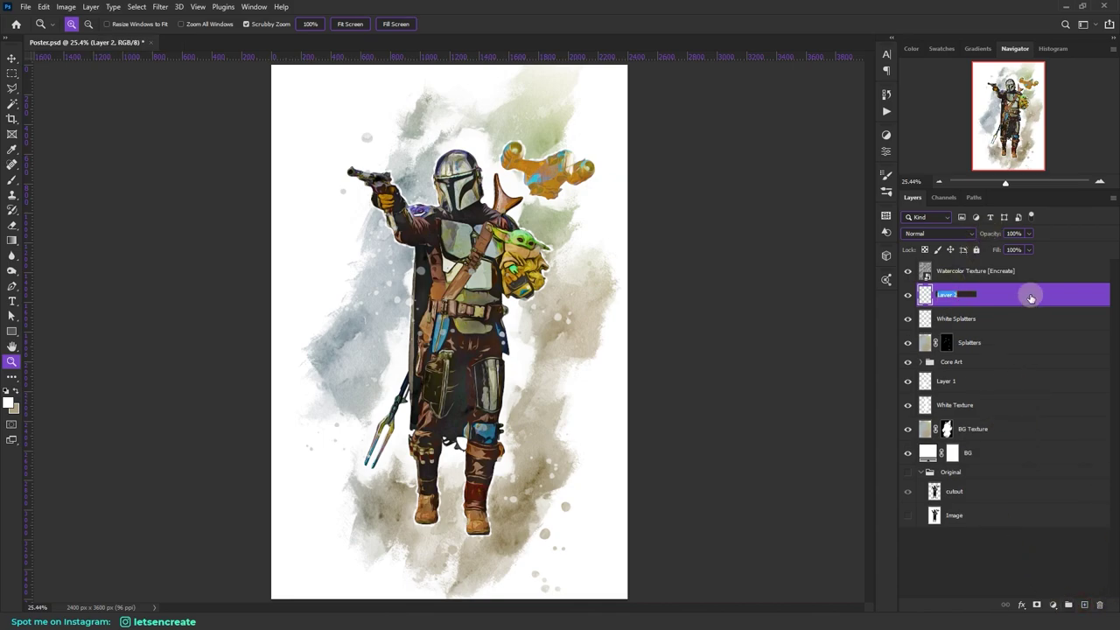
Step: Start a centred D Day Stencil title at 381 pt above the figure's pistol and set its text color to a muted blue-grey
{"action": "left_click", "coordinate": [11, 302]}
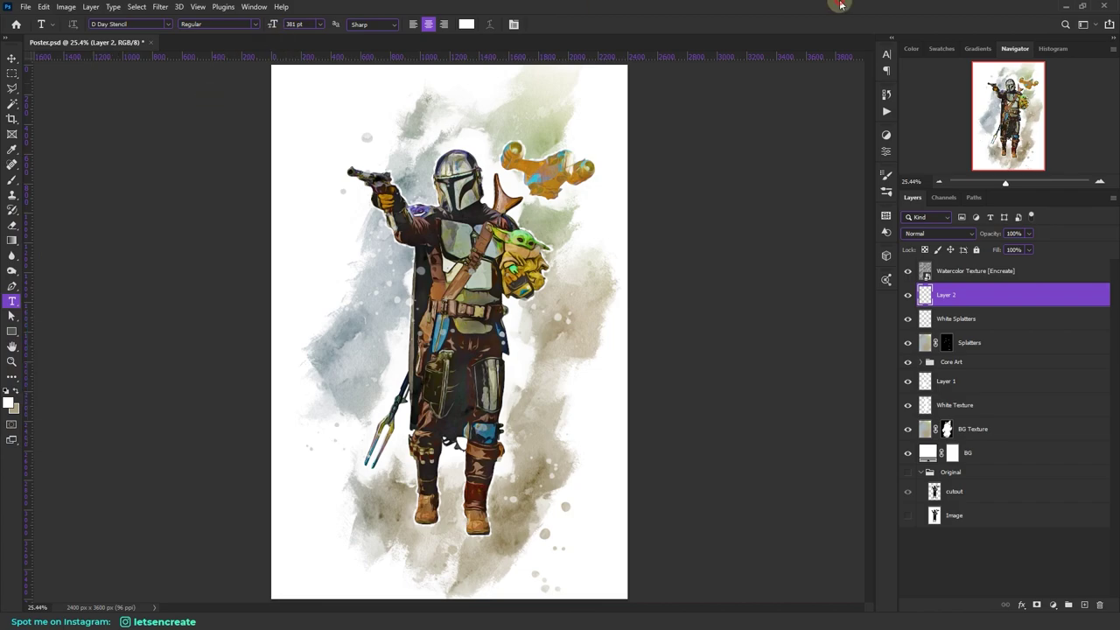
{"action": "left_click", "coordinate": [326, 156]}
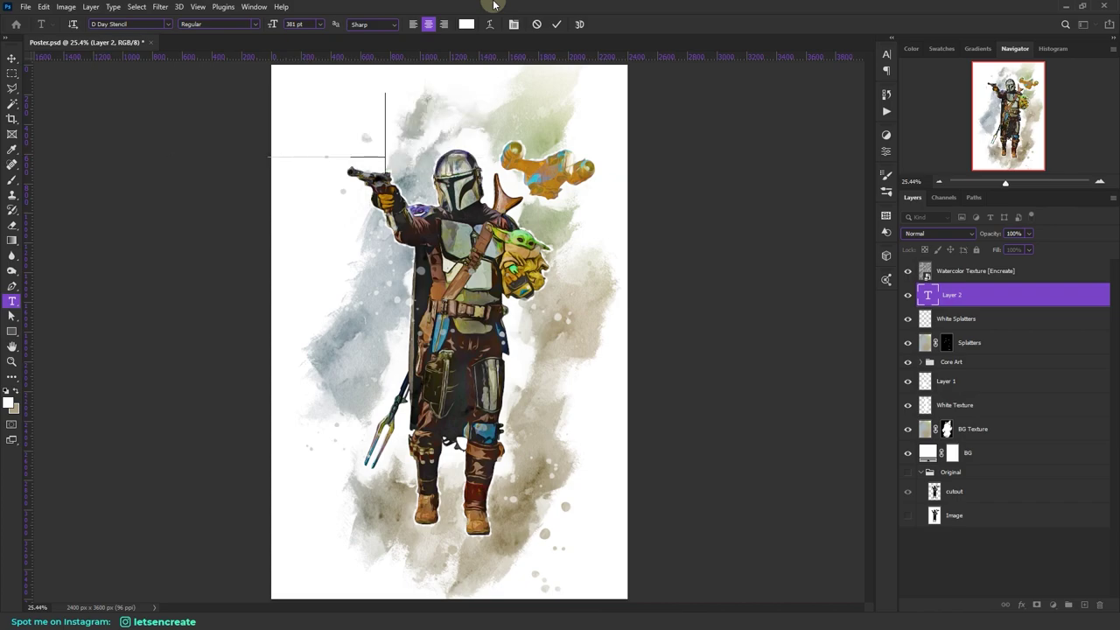
{"action": "left_click", "coordinate": [466, 24]}
{"action": "mouse_move", "coordinate": [818, 165]}
{"action": "left_mouse_down"}
{"action": "mouse_move", "coordinate": [794, 166]}
{"action": "mouse_move", "coordinate": [813, 158]}
{"action": "left_mouse_up"}
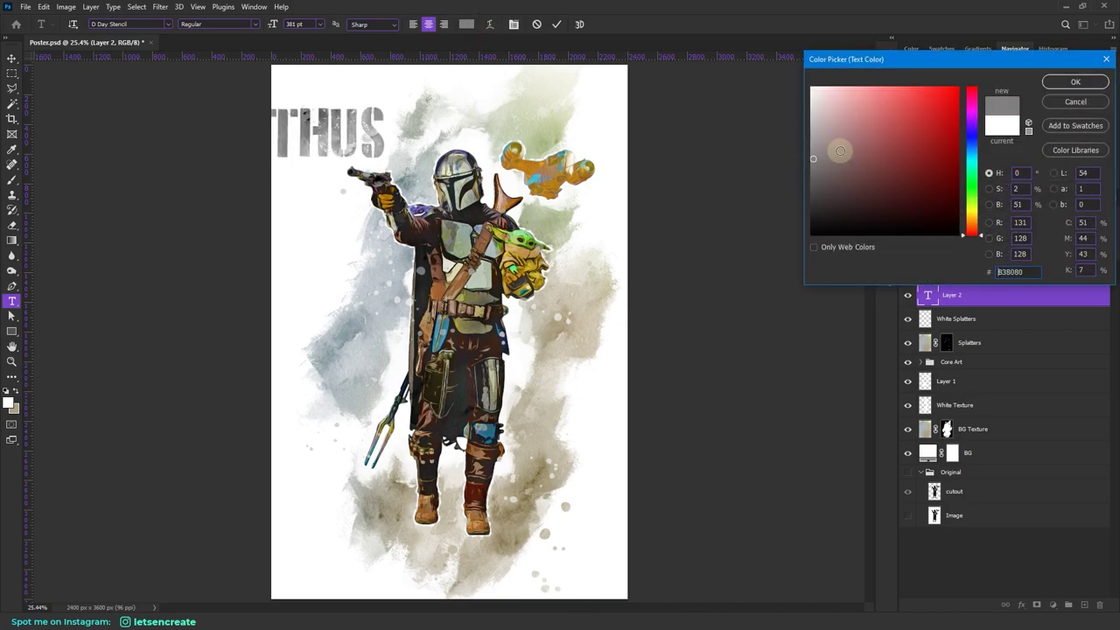
{"action": "left_click", "coordinate": [977, 148]}
{"action": "left_click_drag", "start_coordinate": [977, 149], "coordinate": [973, 145]}
{"action": "left_click", "coordinate": [818, 149]}
{"action": "left_click", "coordinate": [1075, 81]}
Step: Complete the title as THIS IS THE WAY, one word per line, and shift it slightly inward from the poster's edge
{"action": "type", "text": "IS "}
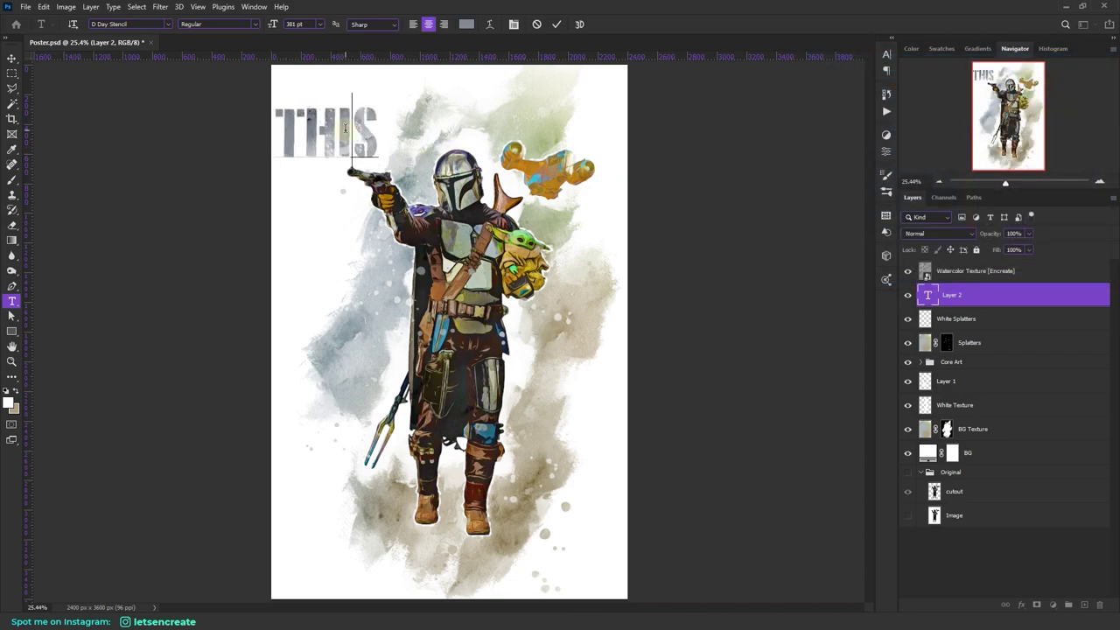
{"action": "type", "text": "IS "}
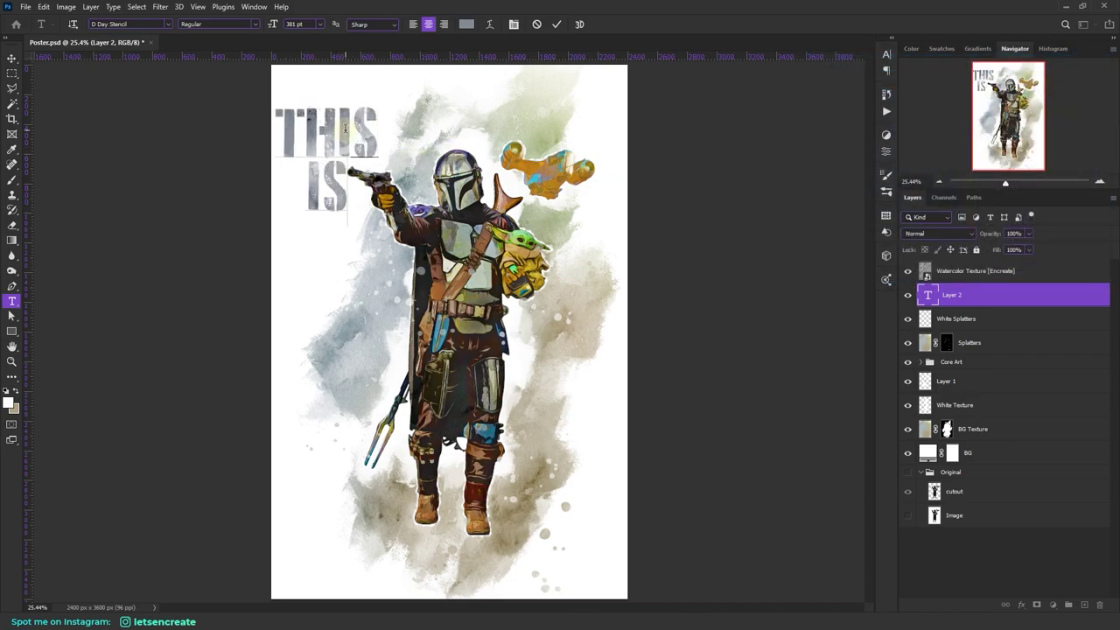
{"action": "type", "text": "THE"}
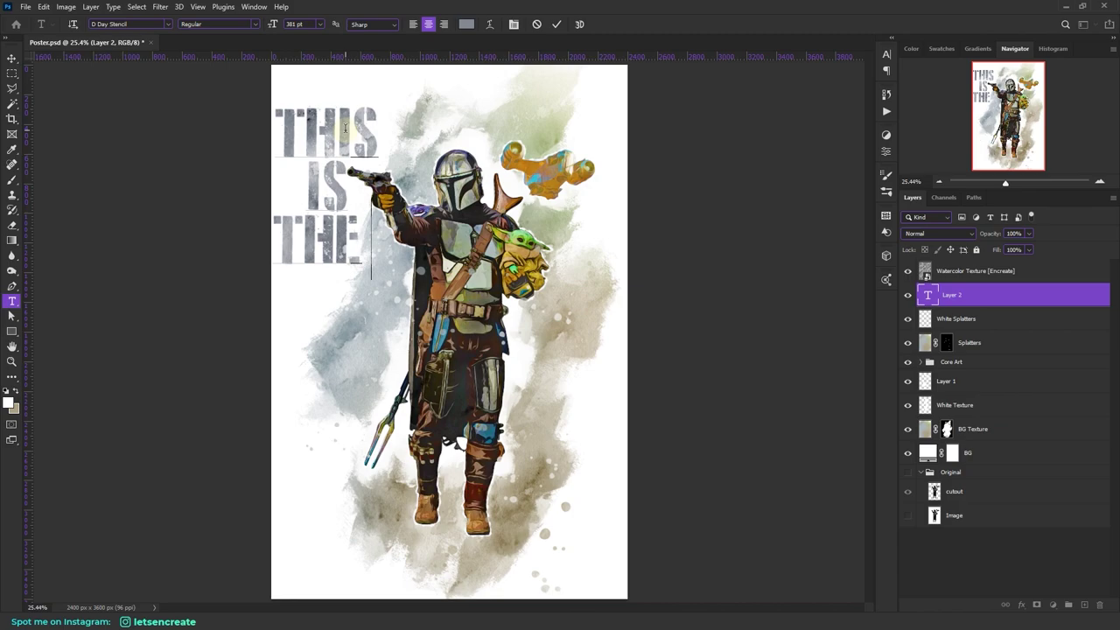
{"action": "key", "text": "Return"}
{"action": "type", "text": "WAY"}
{"action": "key", "text": "ctrl+Return"}
{"action": "left_click", "coordinate": [12, 58]}
{"action": "left_click_drag", "start_coordinate": [319, 231], "coordinate": [350, 236]}
Step: Place the title layer directly beneath the Core Art group and set its blend mode to Multiply
{"action": "left_click_drag", "start_coordinate": [999, 293], "coordinate": [988, 376]}
{"action": "left_click", "coordinate": [926, 235]}
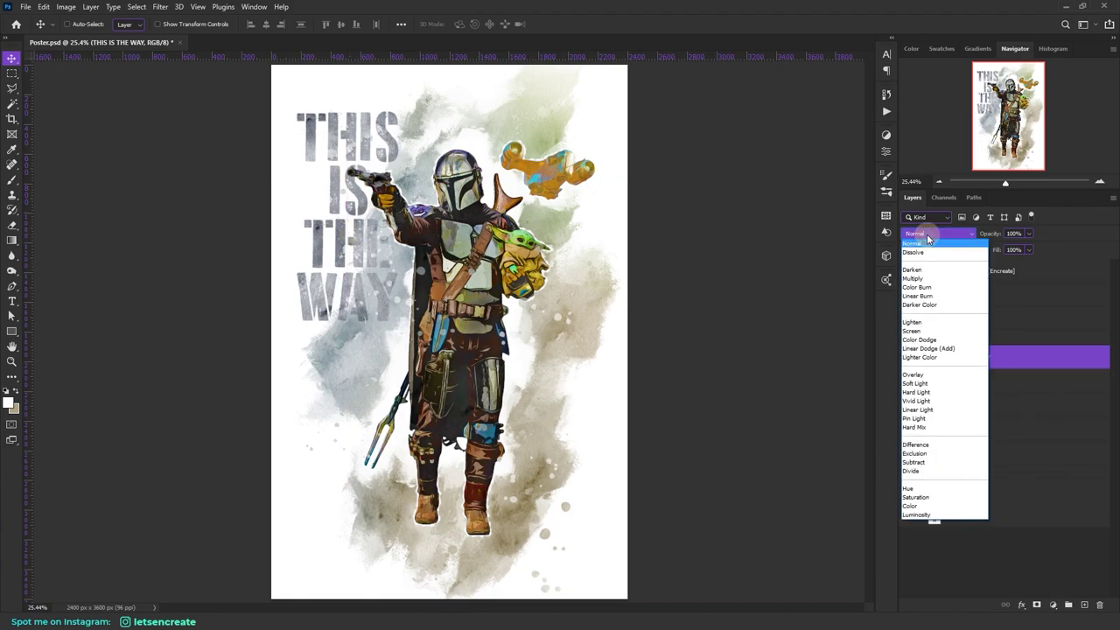
{"action": "left_click", "coordinate": [917, 277]}
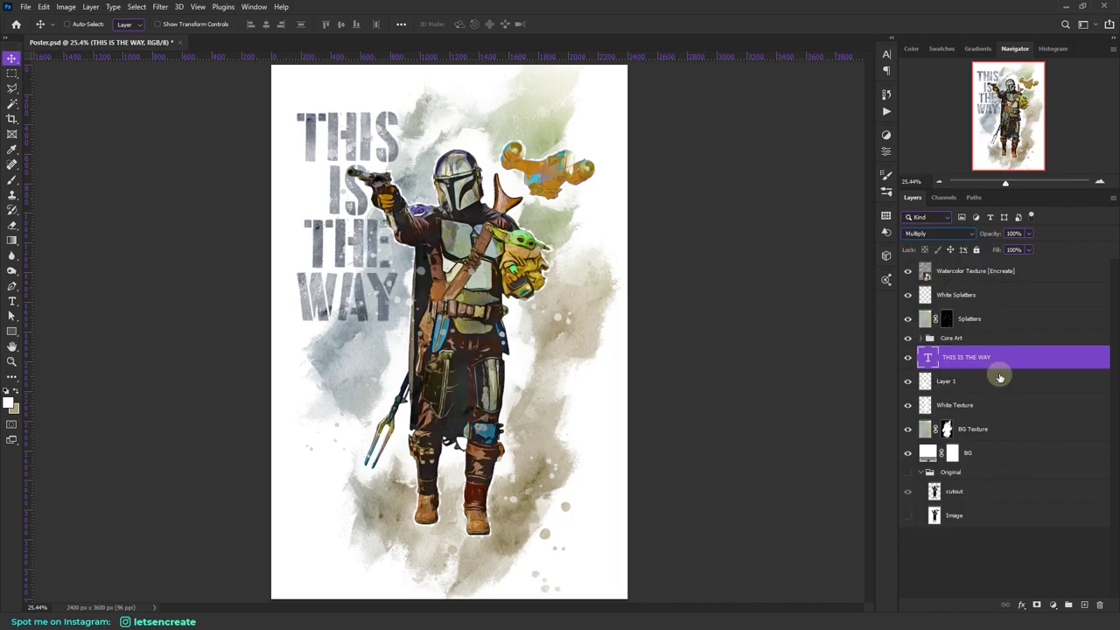
Step: Group the Splatters and White Splatters layers and name the group Splatters
{"action": "left_click", "coordinate": [1008, 321]}
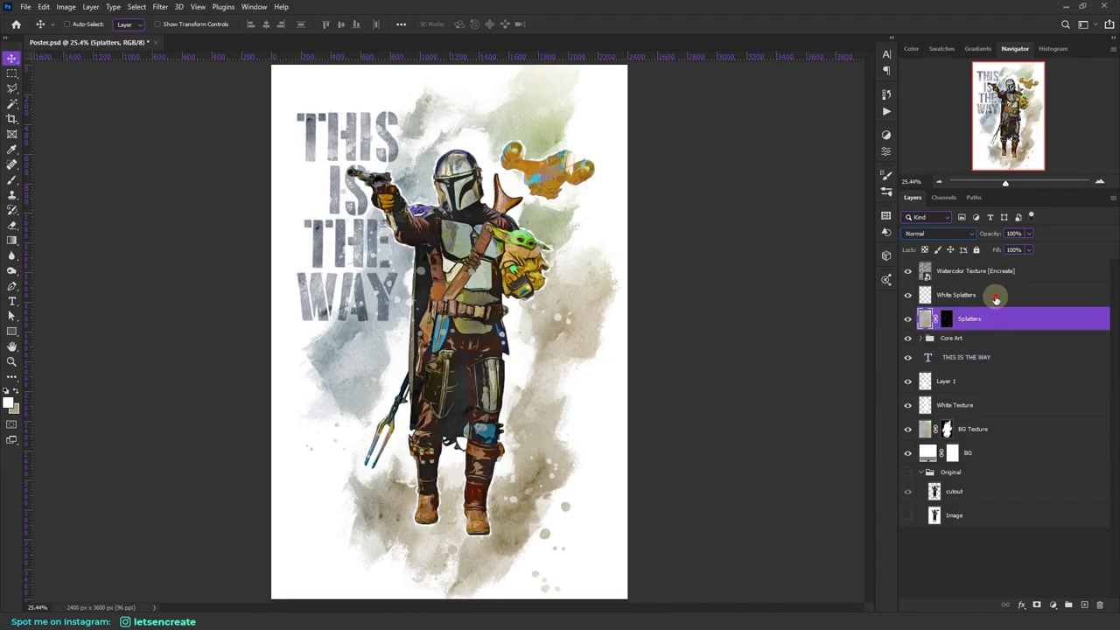
{"action": "left_click", "coordinate": [997, 295], "text": "shift"}
{"action": "key", "text": "ctrl+g"}
{"action": "double_click", "coordinate": [951, 290]}
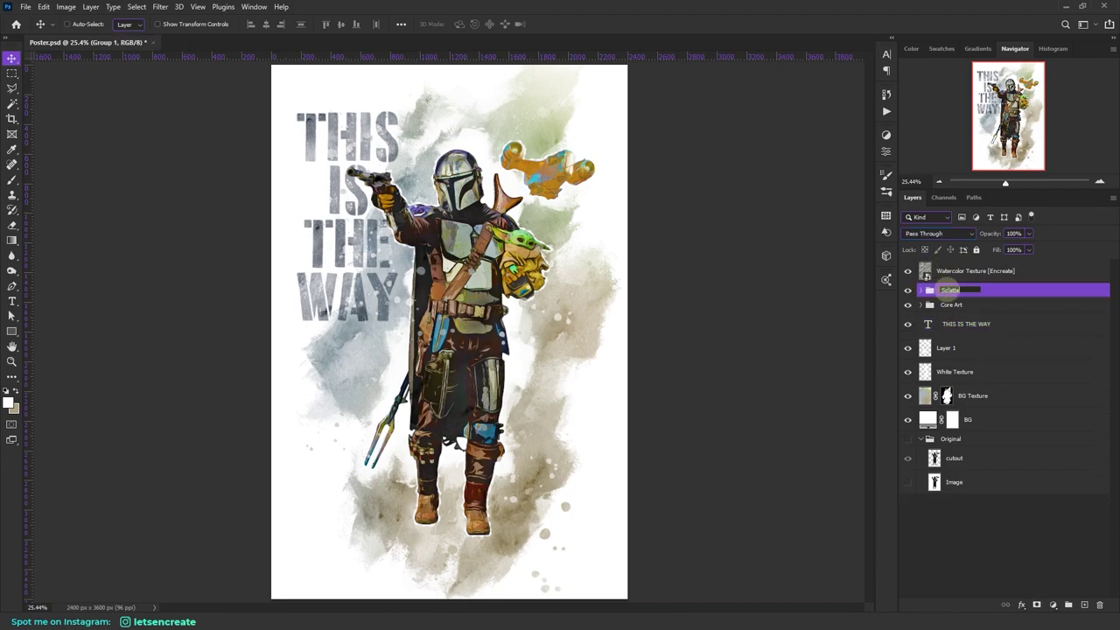
Step: Group the layers from Layer 1 through BG and name the group BG Elements
{"action": "left_click", "coordinate": [996, 350]}
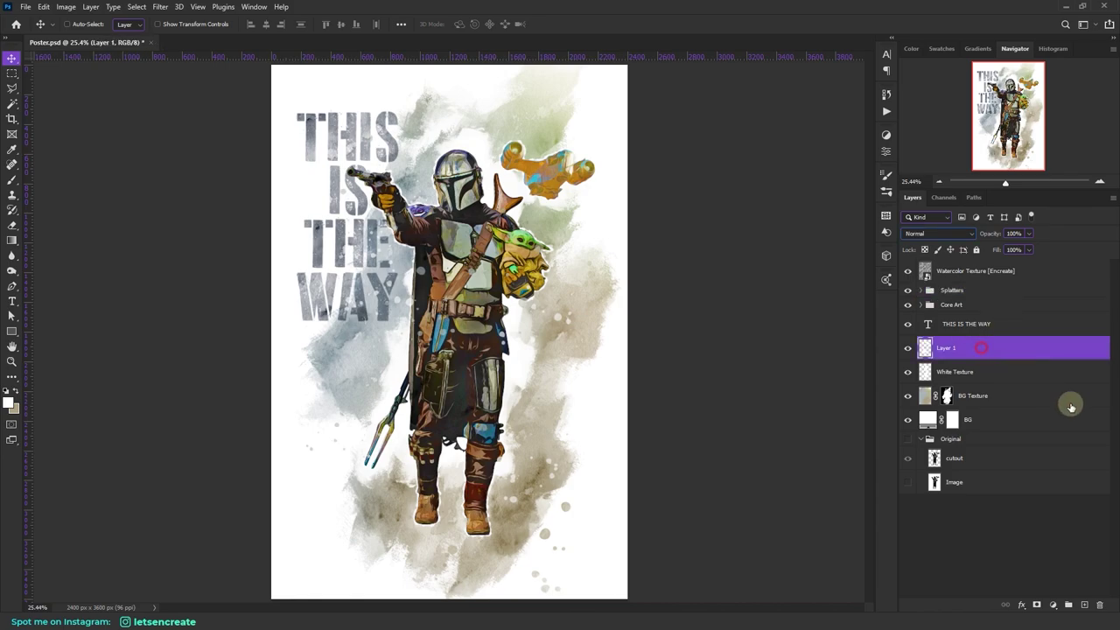
{"action": "left_click", "coordinate": [1001, 421], "text": "shift"}
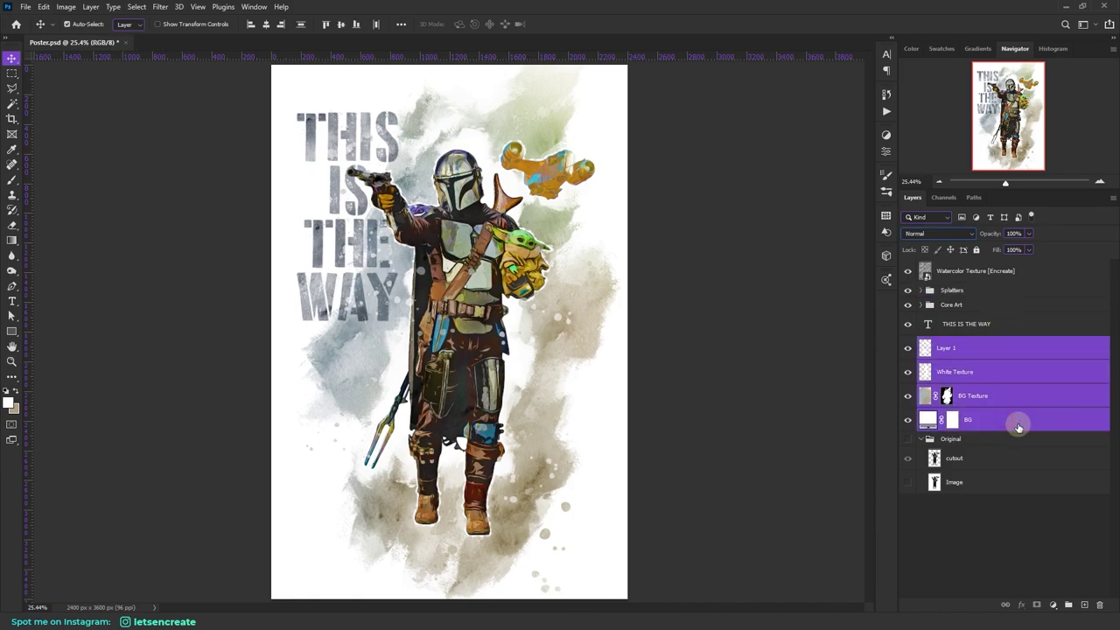
{"action": "key", "text": "ctrl+g"}
{"action": "double_click", "coordinate": [950, 342]}
{"action": "type", "text": "BG Elemen"}
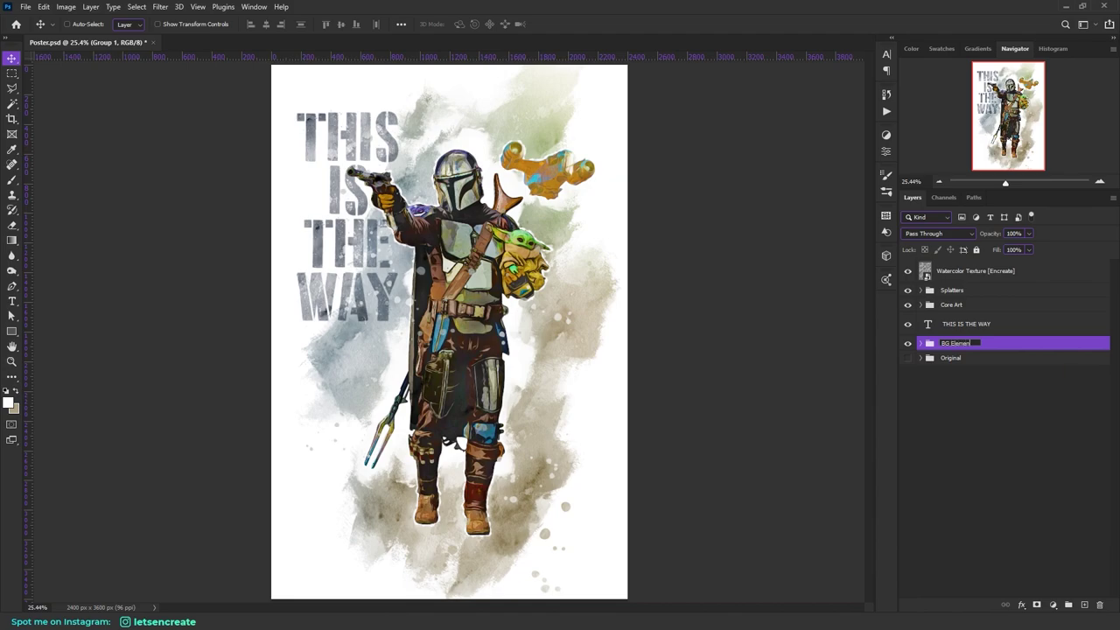
Step: Place the logo file above the Watercolor Texture layer and position it beside the figure's front boot
{"action": "left_click", "coordinate": [1003, 272]}
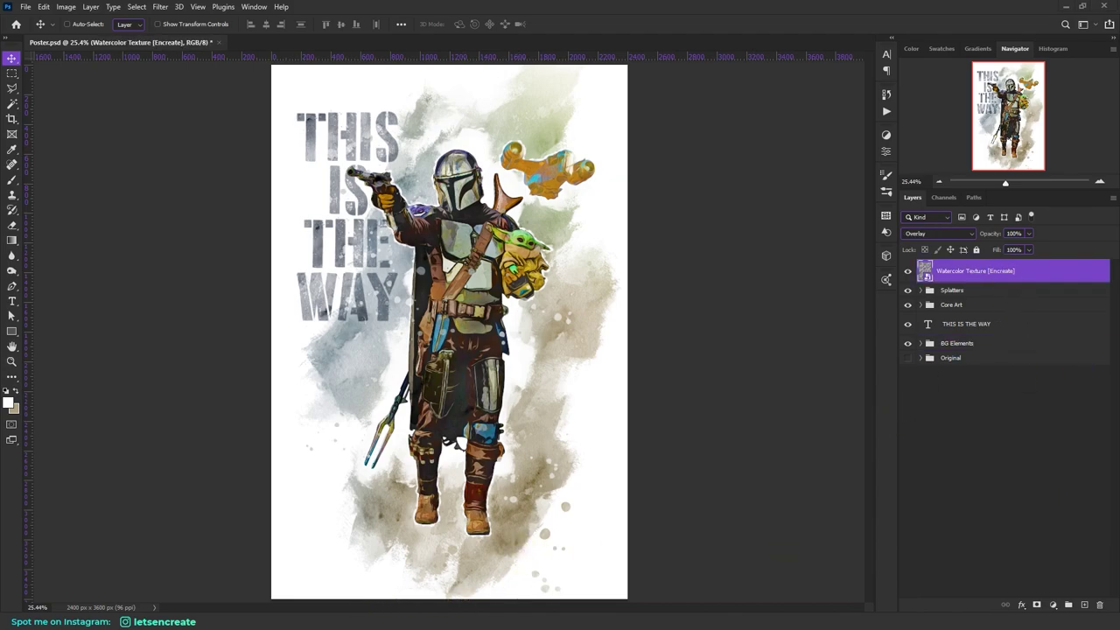
{"action": "key", "text": "alt+Tab"}
{"action": "left_click_drag", "start_coordinate": [465, 219], "coordinate": [448, 331]}
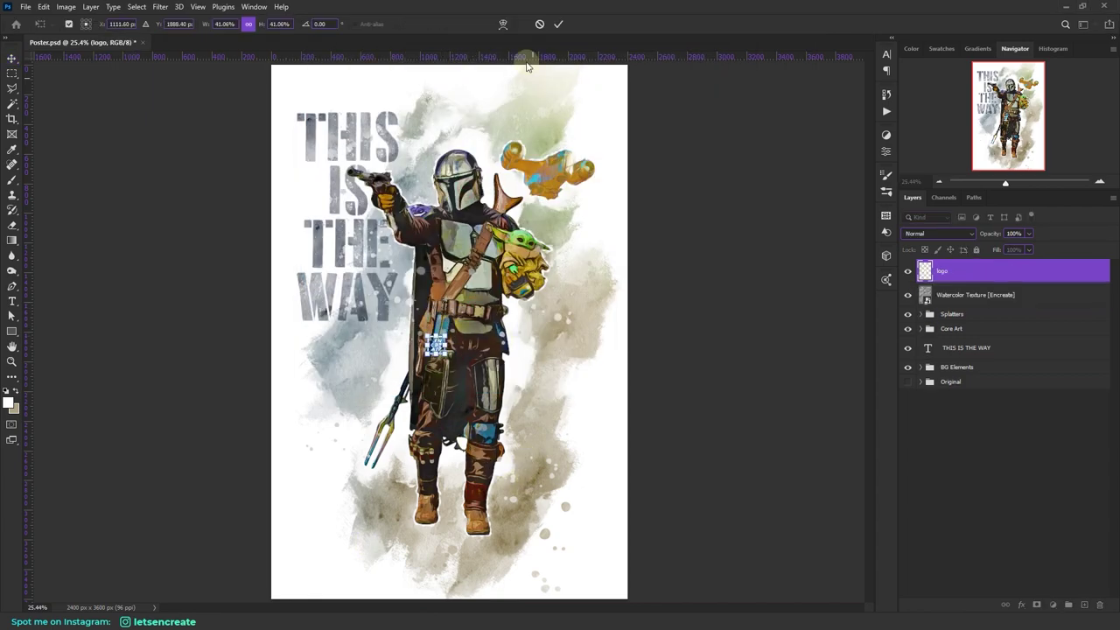
{"action": "left_click", "coordinate": [558, 24]}
{"action": "left_click", "coordinate": [12, 58]}
{"action": "left_click_drag", "start_coordinate": [437, 348], "coordinate": [506, 522]}
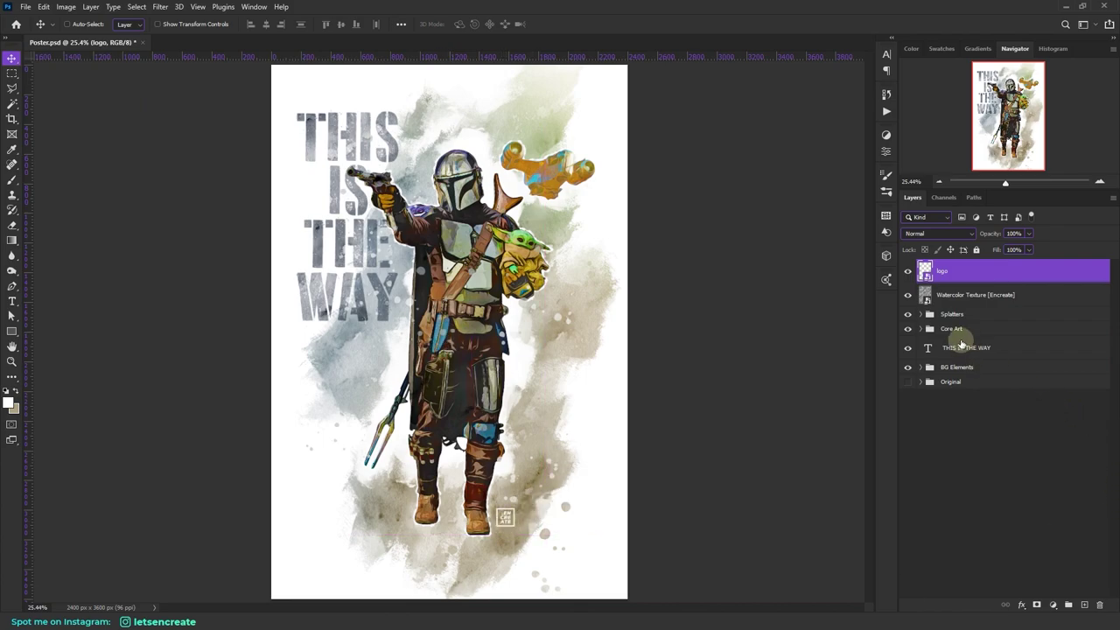
Step: Add a Vibrance adjustment above the Watercolor Texture layer with Vibrance +50 and Saturation +10
{"action": "left_click", "coordinate": [1020, 295]}
{"action": "left_click", "coordinate": [1053, 605]}
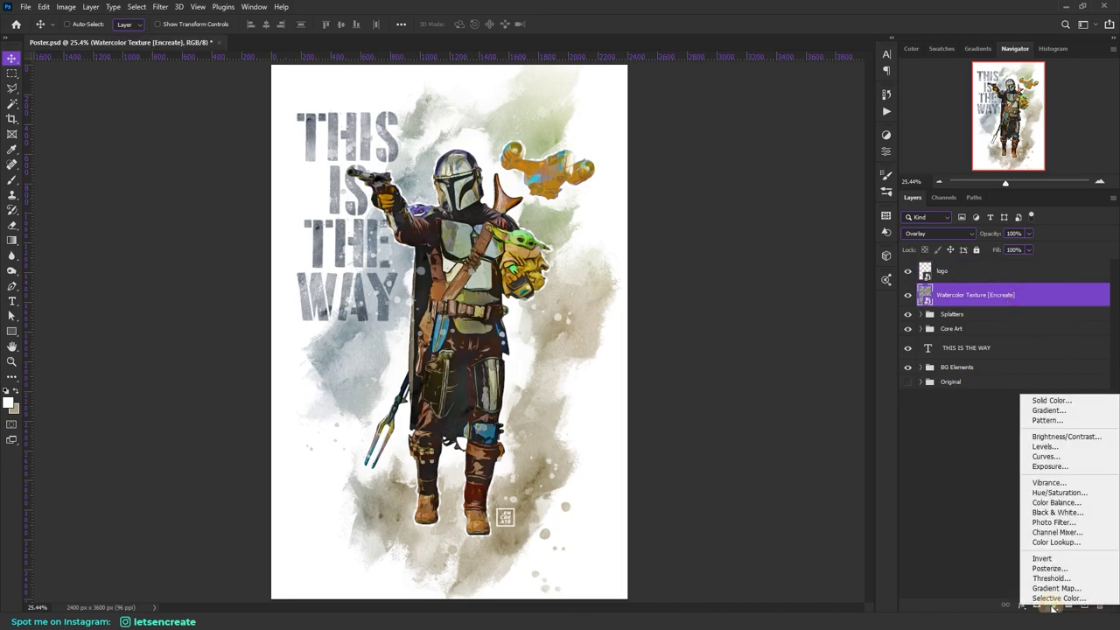
{"action": "left_click", "coordinate": [1038, 484]}
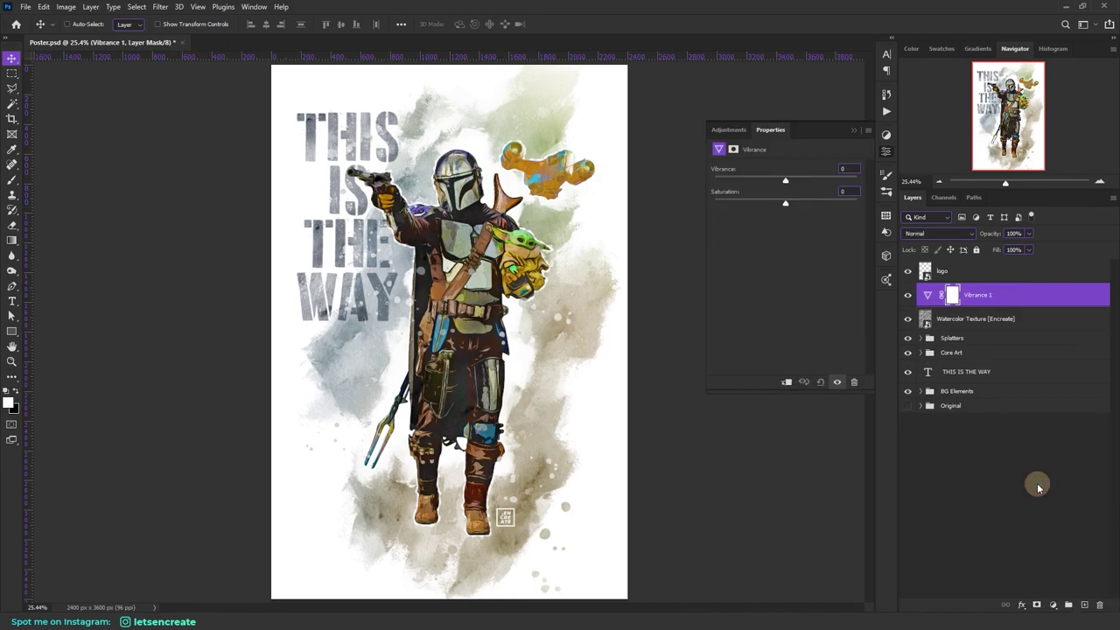
{"action": "left_click", "coordinate": [846, 169]}
{"action": "left_click", "coordinate": [845, 190]}
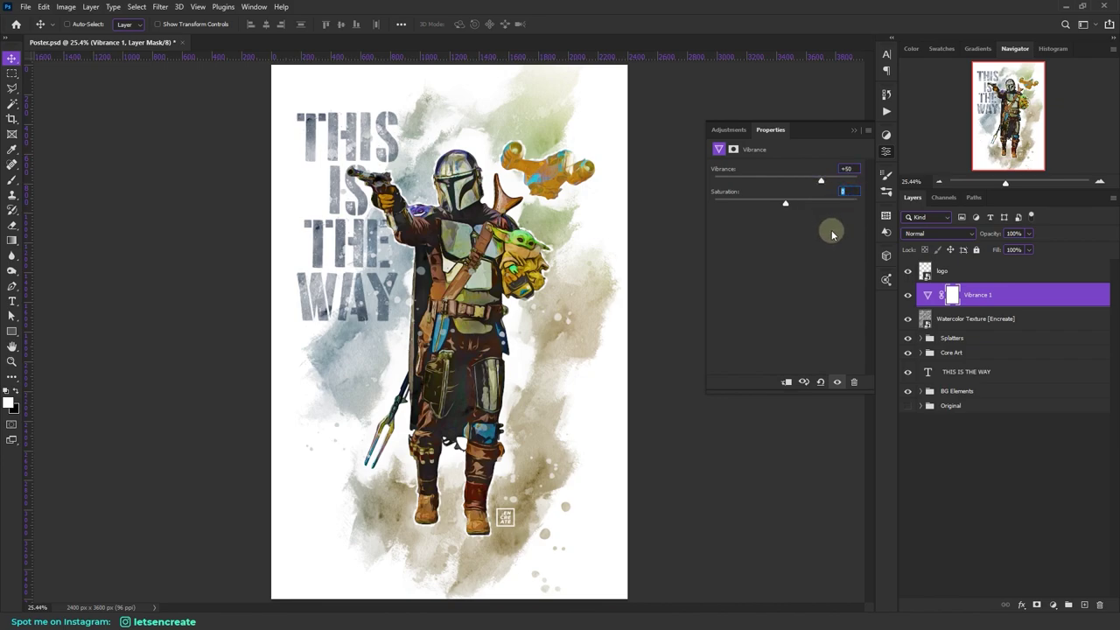
{"action": "type", "text": "10"}
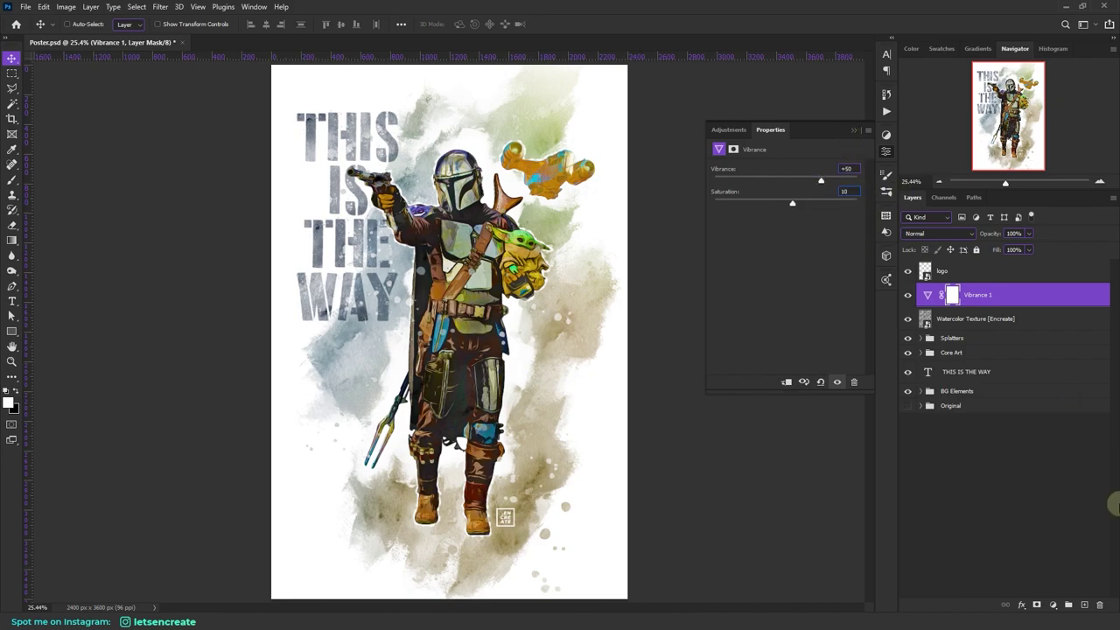
Step: Add a Brightness/Contrast adjustment above the Vibrance layer with Contrast set to -25
{"action": "left_click", "coordinate": [1053, 604]}
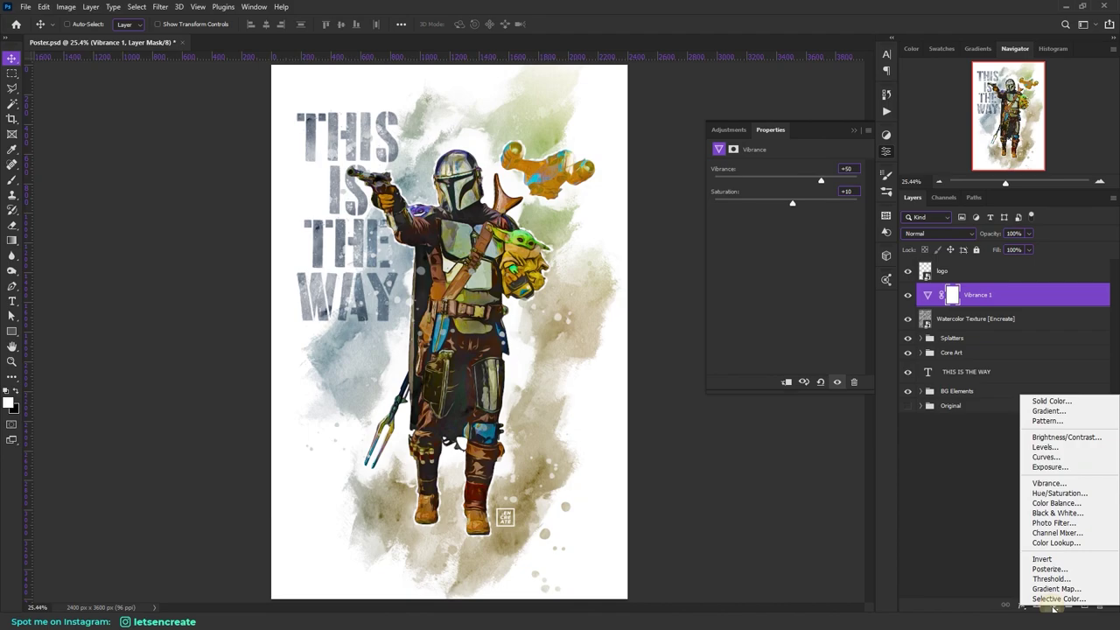
{"action": "left_click", "coordinate": [1032, 437]}
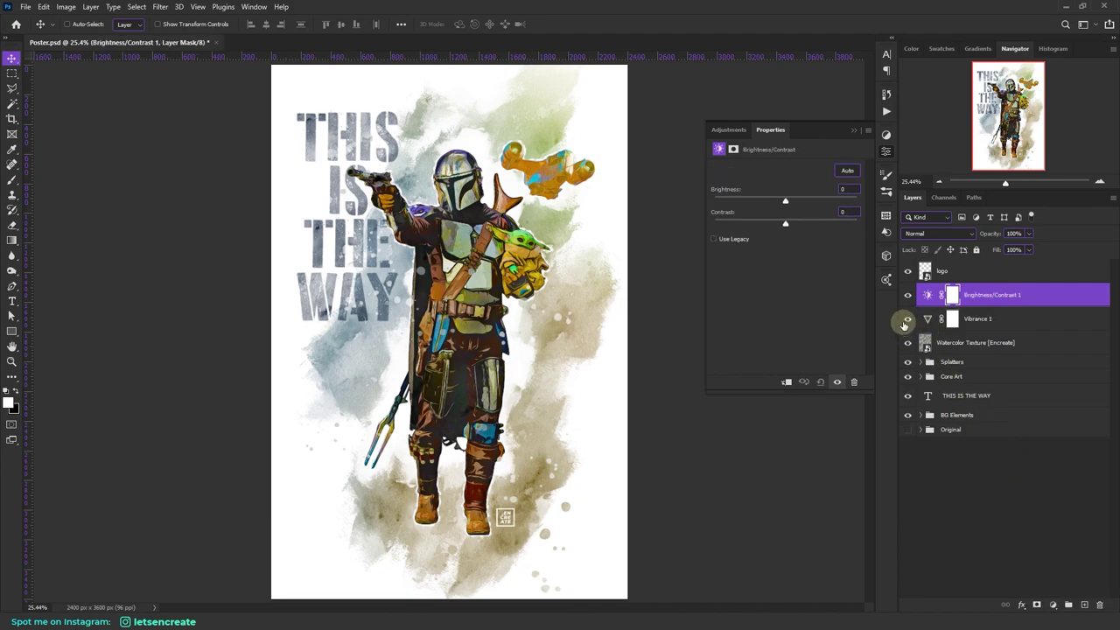
{"action": "left_click", "coordinate": [845, 212]}
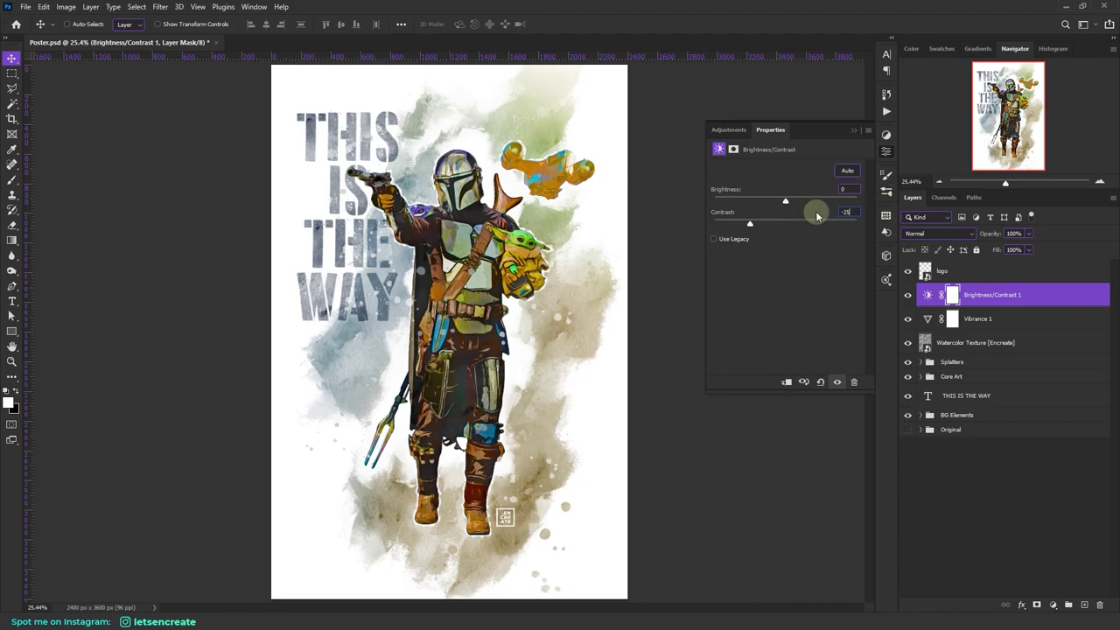
Step: Add a Curves adjustment and shape a gentle S-curve in the Green channel, with shadows about 66 to 56 and highlights about 184 to 195
{"action": "left_click", "coordinate": [1053, 604]}
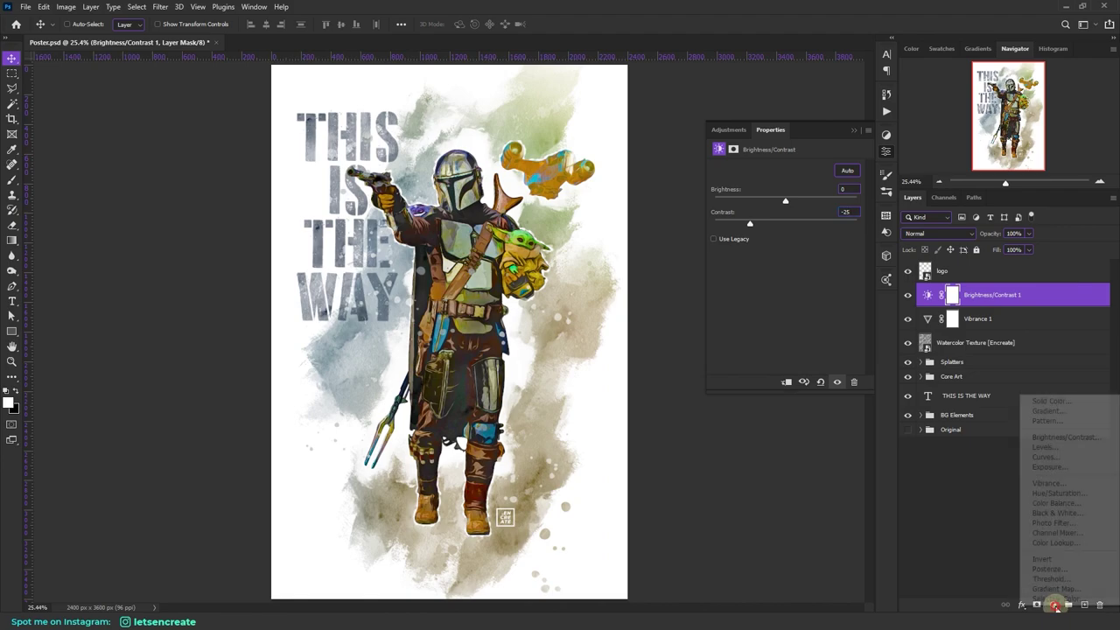
{"action": "left_click", "coordinate": [1044, 457]}
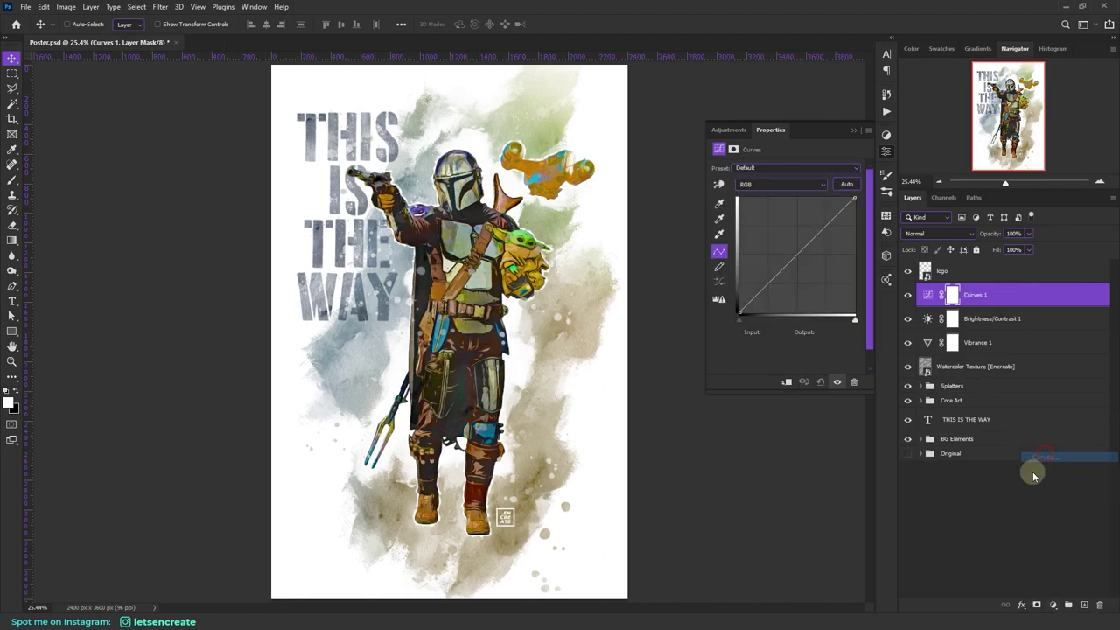
{"action": "left_click", "coordinate": [746, 185]}
{"action": "left_click", "coordinate": [777, 212]}
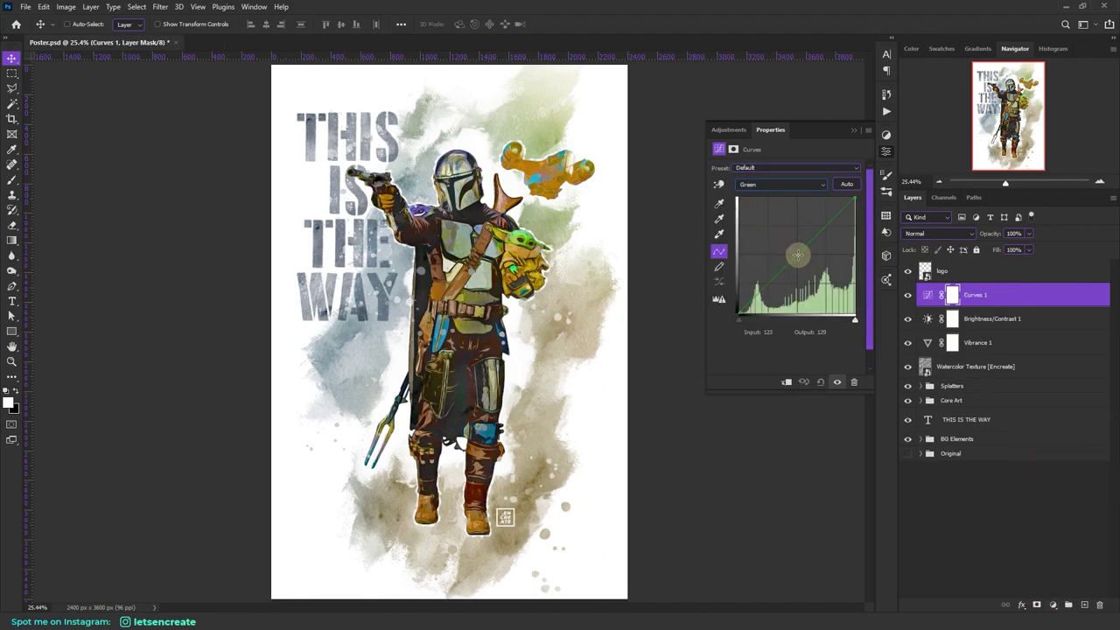
{"action": "left_click", "coordinate": [796, 254]}
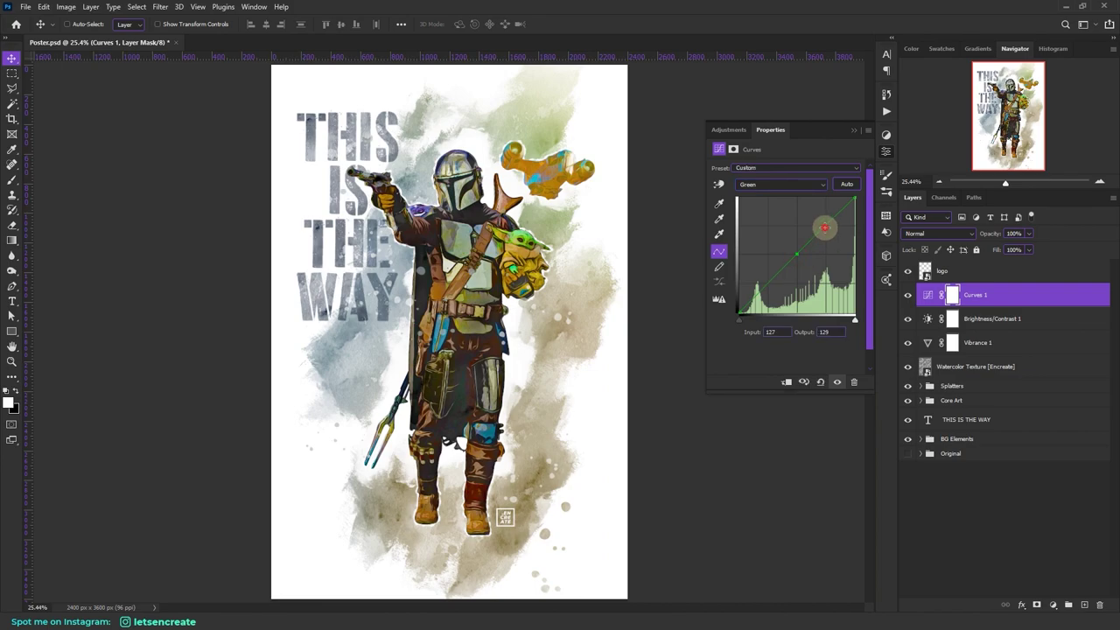
{"action": "left_click", "coordinate": [767, 286]}
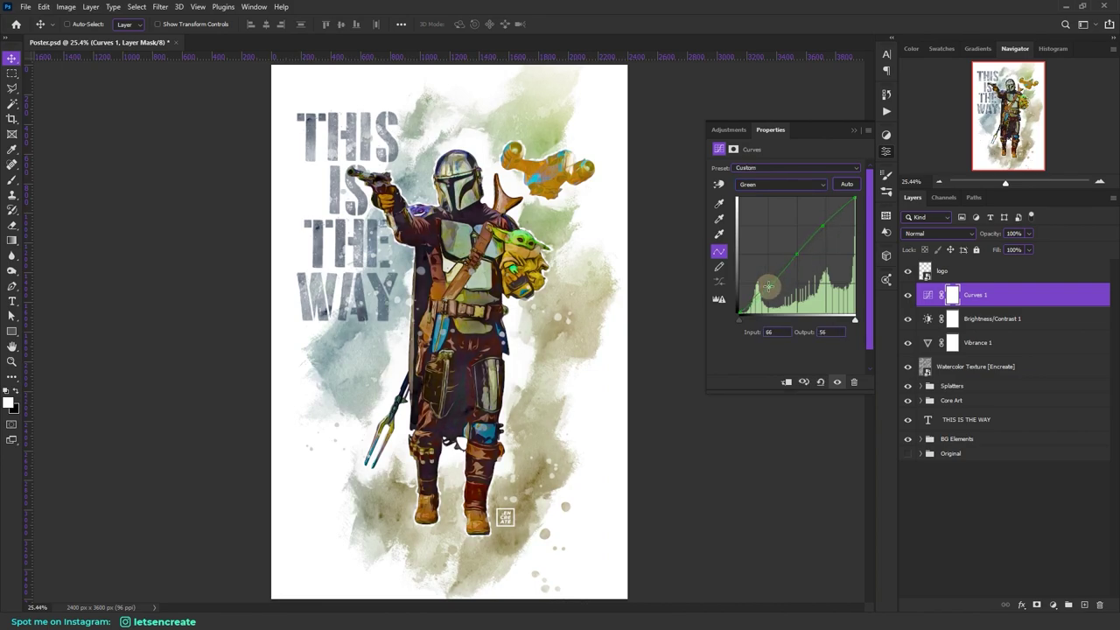
{"action": "left_click", "coordinate": [819, 225]}
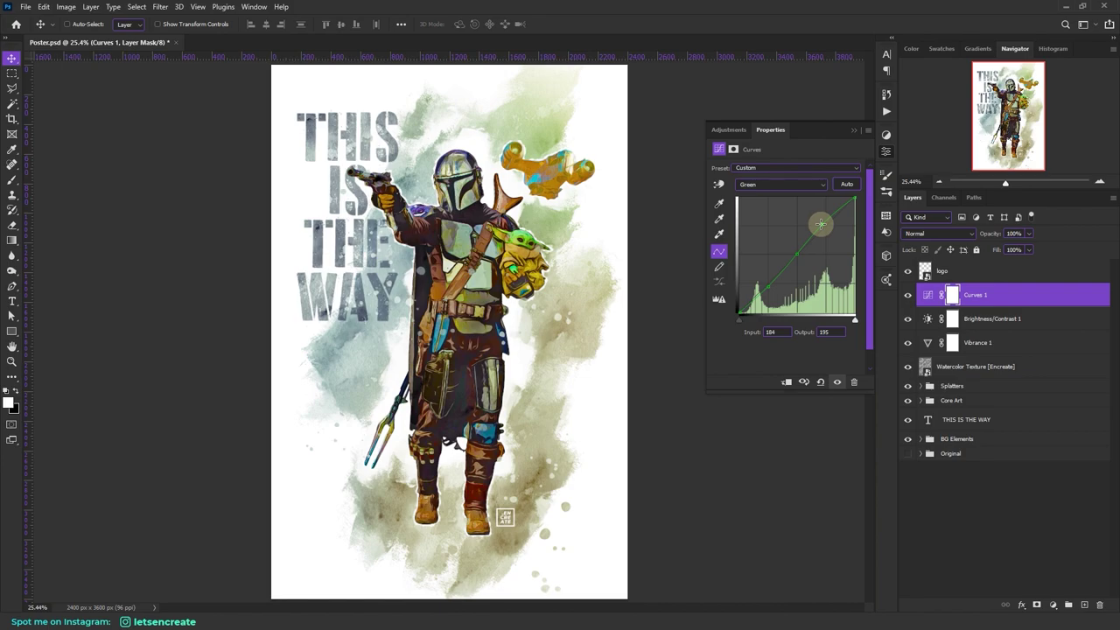
{"action": "left_click", "coordinate": [853, 131]}
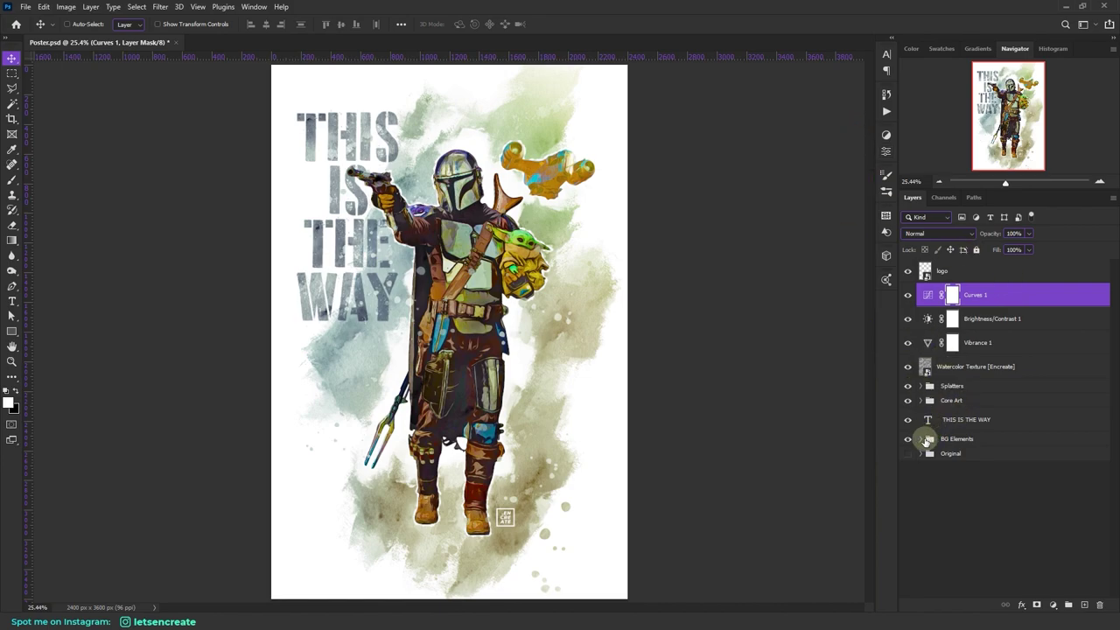
Step: Target the BG Texture layer's image inside BG Elements and set up a soft round Brush at 1400 px
{"action": "left_click", "coordinate": [921, 439]}
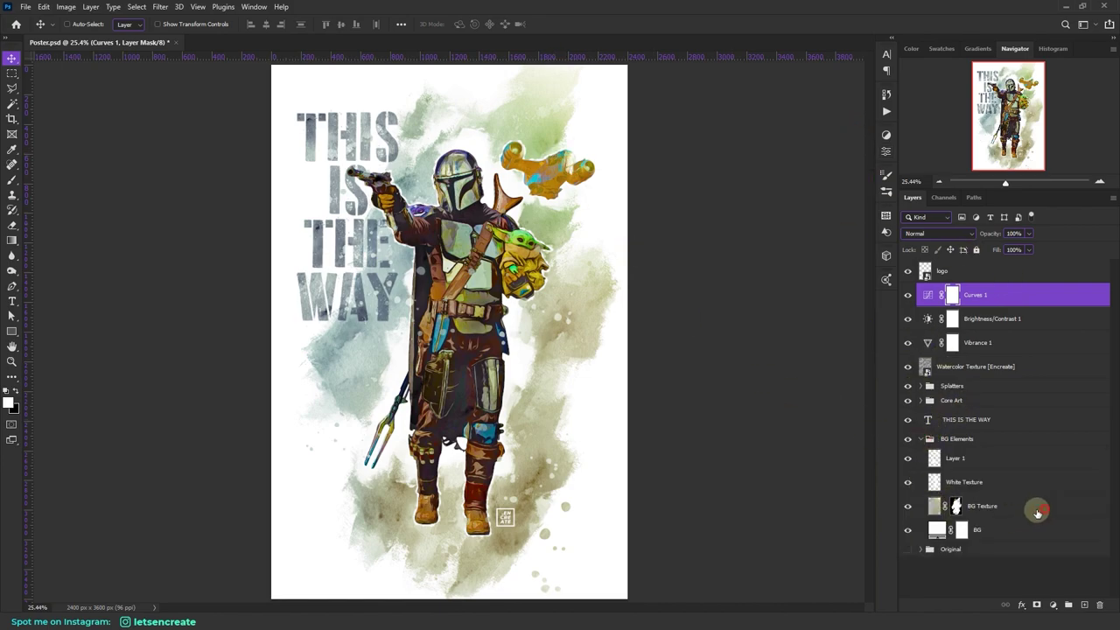
{"action": "left_click", "coordinate": [934, 506]}
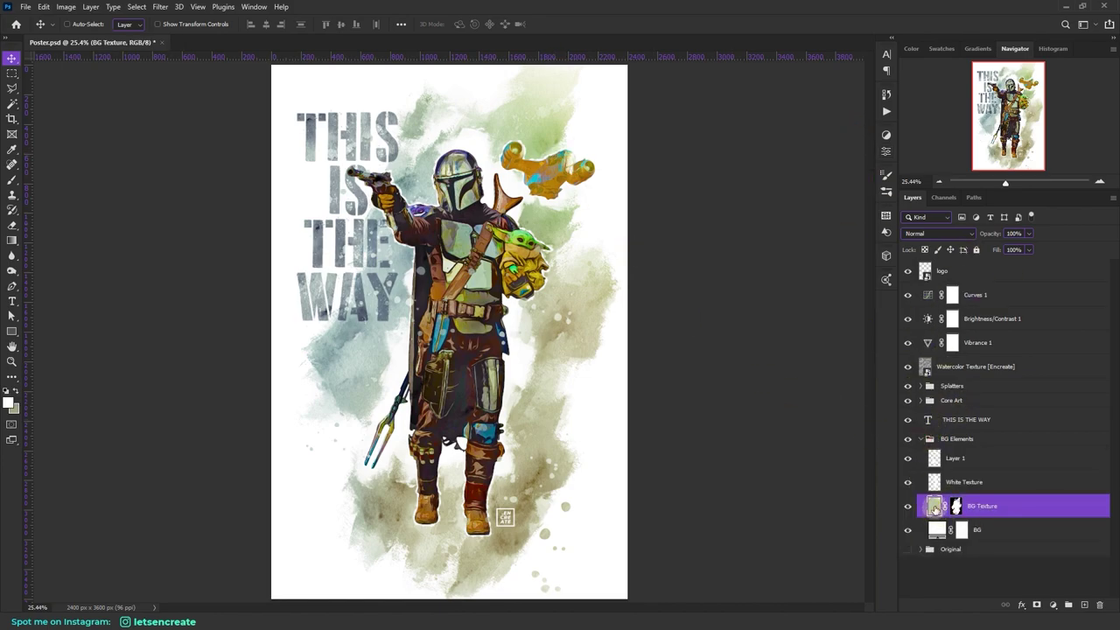
{"action": "left_click", "coordinate": [10, 181]}
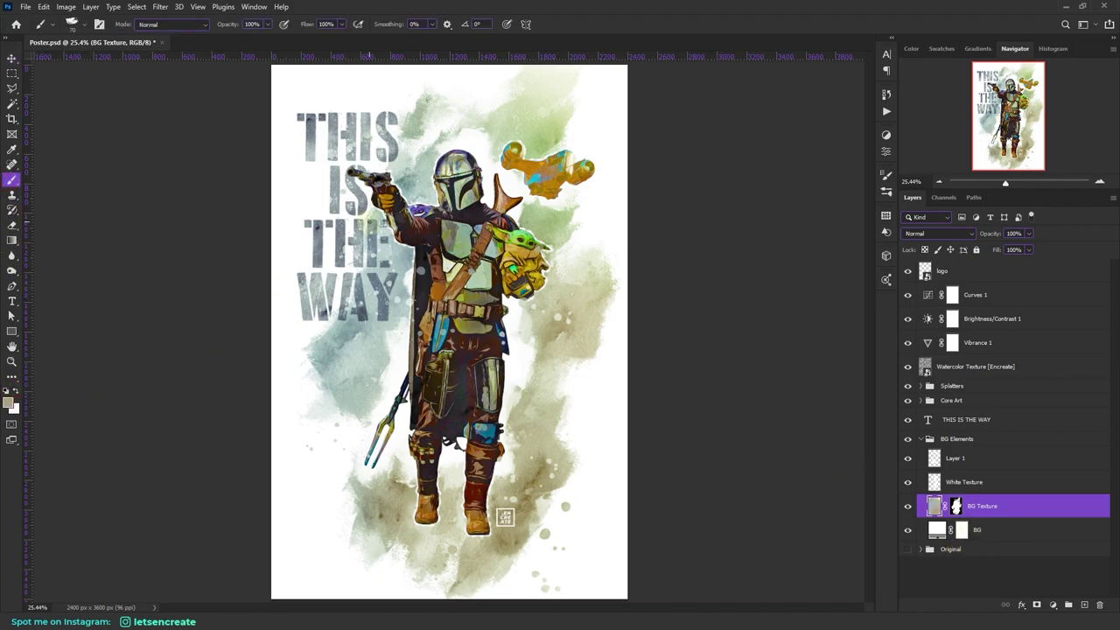
{"action": "left_click", "coordinate": [80, 23]}
{"action": "left_click", "coordinate": [78, 185]}
{"action": "left_click", "coordinate": [726, 5]}
{"action": "key", "text": "bracketright"}
{"action": "key", "text": "bracketright"}
{"action": "key", "text": "bracketright"}
{"action": "key", "text": "bracketright"}
{"action": "key", "text": "bracketright"}
{"action": "key", "text": "bracketright"}
{"action": "key", "text": "bracketright"}
{"action": "key", "text": "bracketright"}
{"action": "key", "text": "bracketright"}
{"action": "key", "text": "bracketright"}
{"action": "key", "text": "bracketright"}
{"action": "key", "text": "bracketright"}
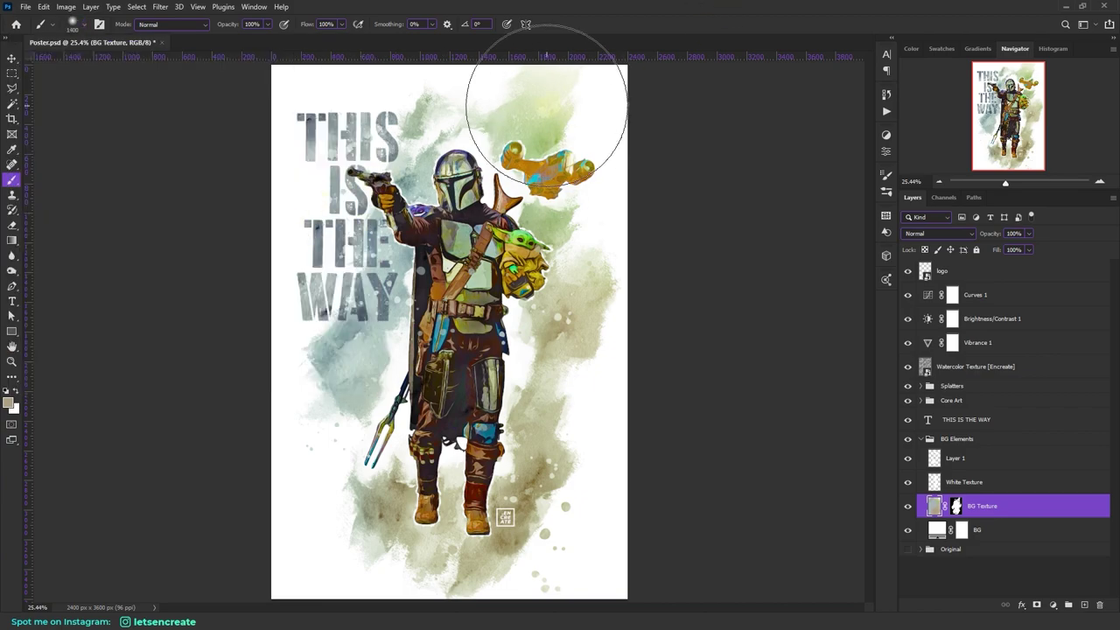
Step: Repaint the green background patch around the spaceship in warm beige and tint the area above the pistol with pale grey
{"action": "left_click", "coordinate": [11, 405]}
{"action": "left_click_drag", "start_coordinate": [926, 200], "coordinate": [828, 118]}
{"action": "left_click", "coordinate": [1074, 79]}
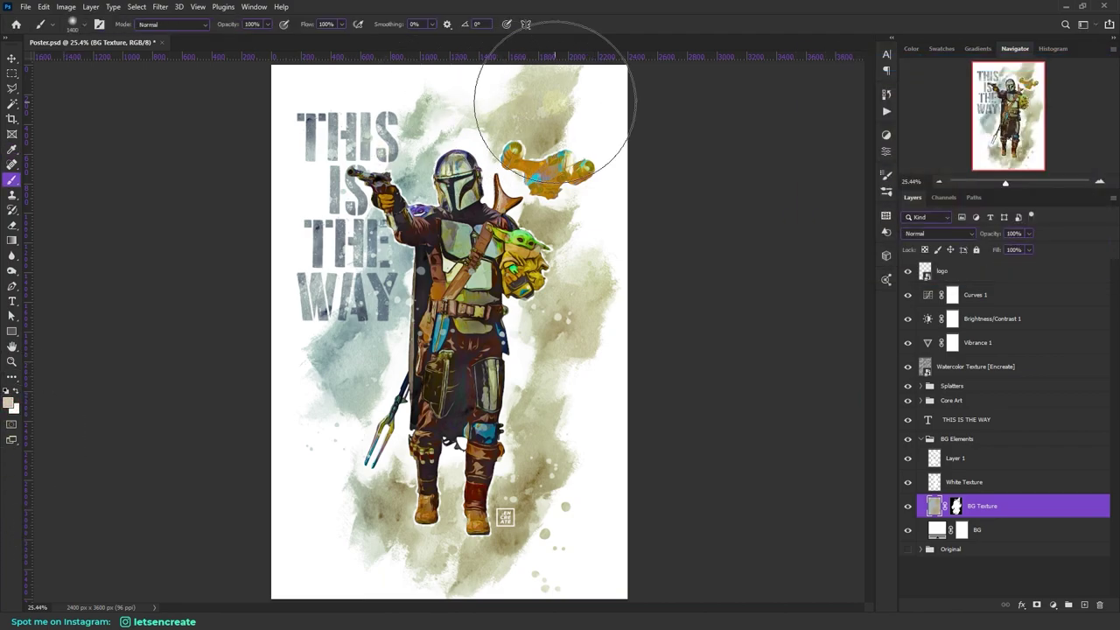
{"action": "left_click", "coordinate": [398, 140]}
{"action": "key", "text": "Return"}
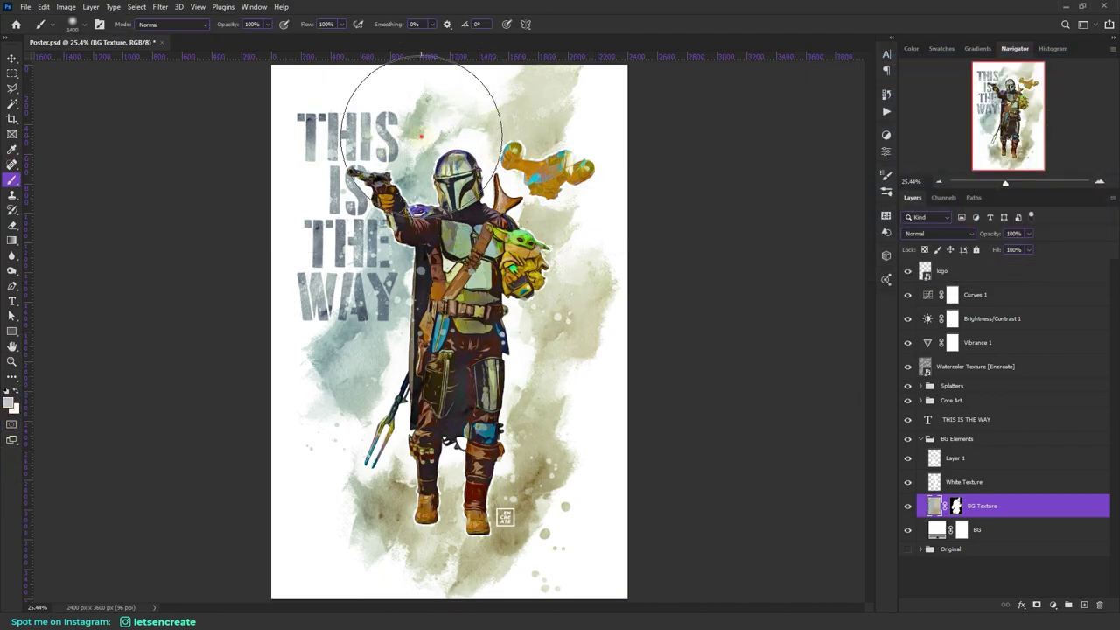
Step: Inspect the title lettering, pistol and helmet at 100% zoom
{"action": "left_click", "coordinate": [12, 361]}
{"action": "left_click", "coordinate": [468, 214]}
{"action": "left_click", "coordinate": [468, 214]}
{"action": "left_click", "coordinate": [350, 23]}
{"action": "left_click_drag", "start_coordinate": [394, 126], "coordinate": [589, 234]}
{"action": "left_click", "coordinate": [588, 235]}
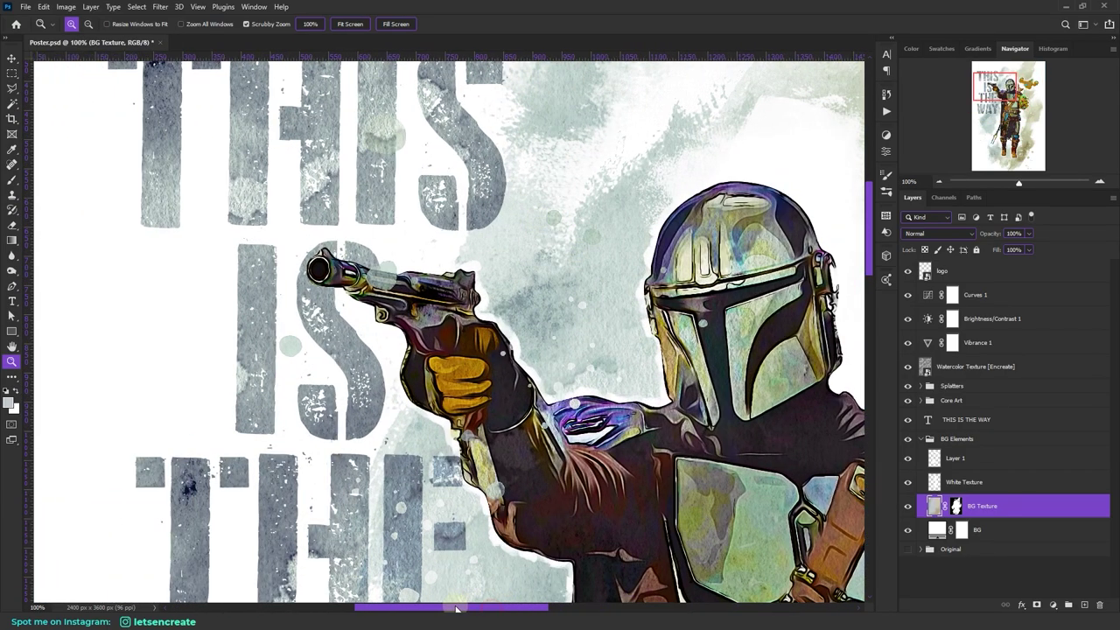
{"action": "left_click_drag", "start_coordinate": [490, 606], "coordinate": [450, 608]}
{"action": "left_click_drag", "start_coordinate": [871, 244], "coordinate": [874, 221]}
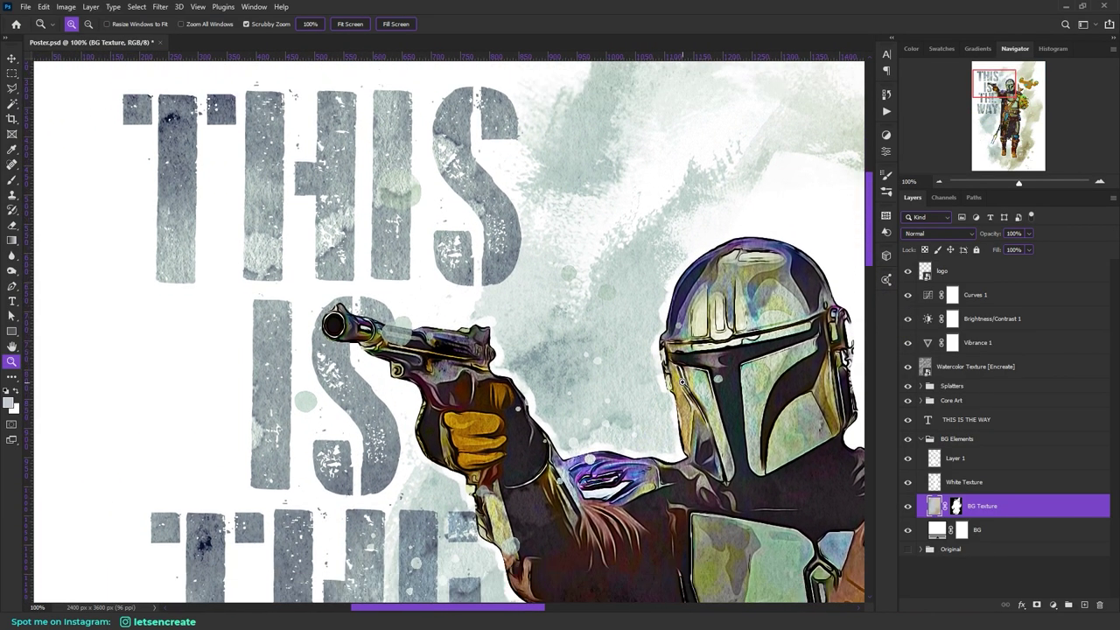
Step: Inspect the helmet, the spaceship and the lower part of the figure at 100% zoom
{"action": "scroll", "coordinate": [682, 382], "scroll_direction": "down", "scroll_amount": 2}
{"action": "left_click_drag", "start_coordinate": [495, 608], "coordinate": [603, 610]}
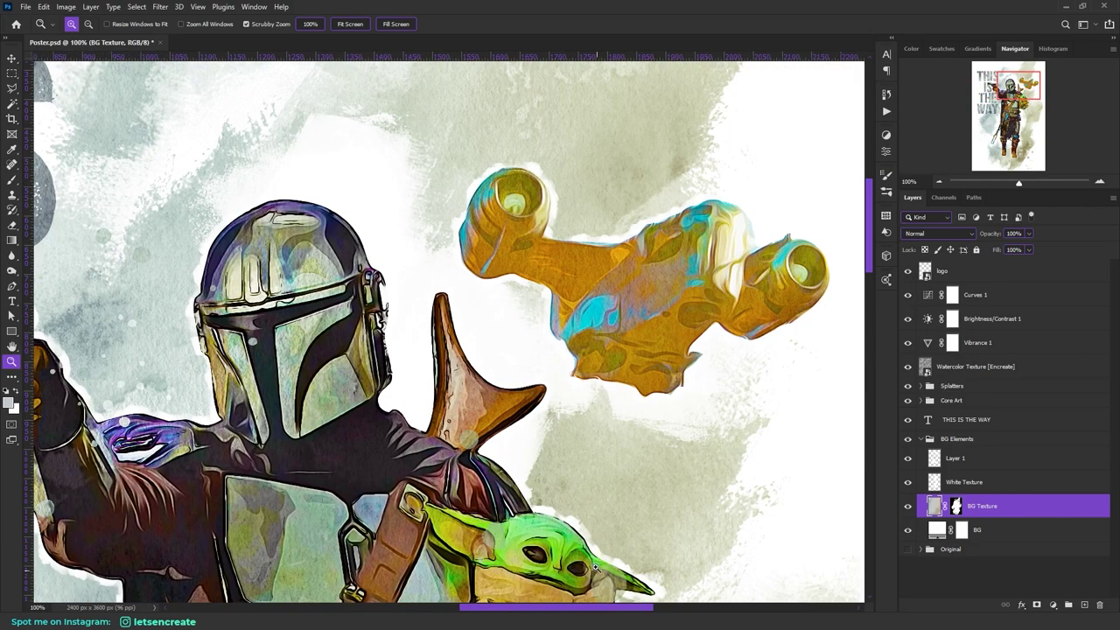
{"action": "left_click_drag", "start_coordinate": [873, 238], "coordinate": [873, 277]}
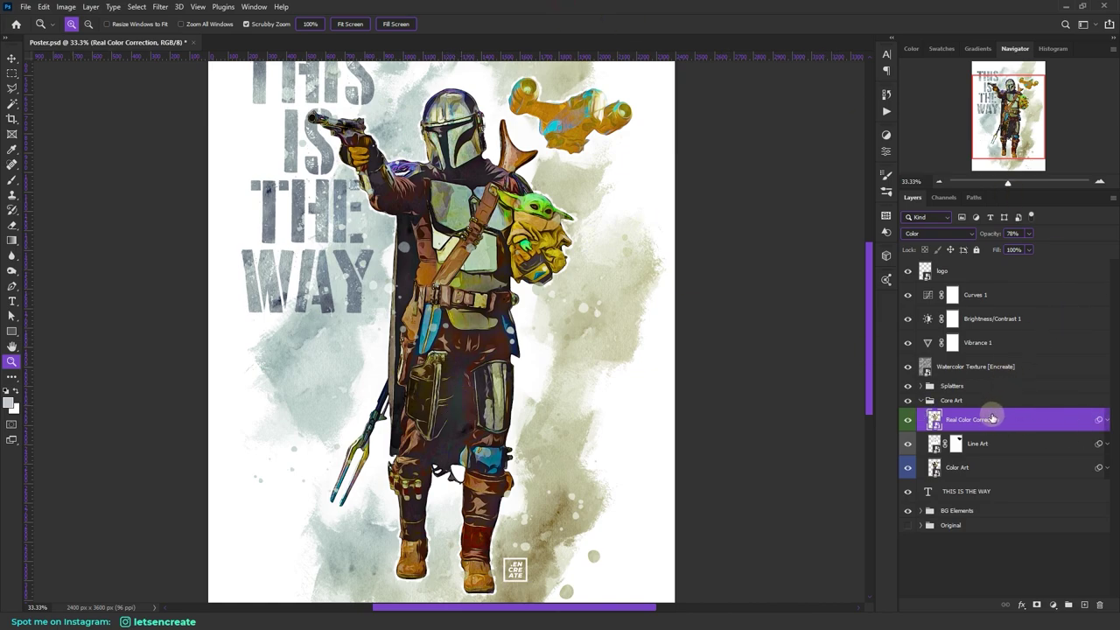
Step: Add a new layer above Real Color Correction in the Core Art group and set its blend mode to Color
{"action": "left_click", "coordinate": [1084, 605]}
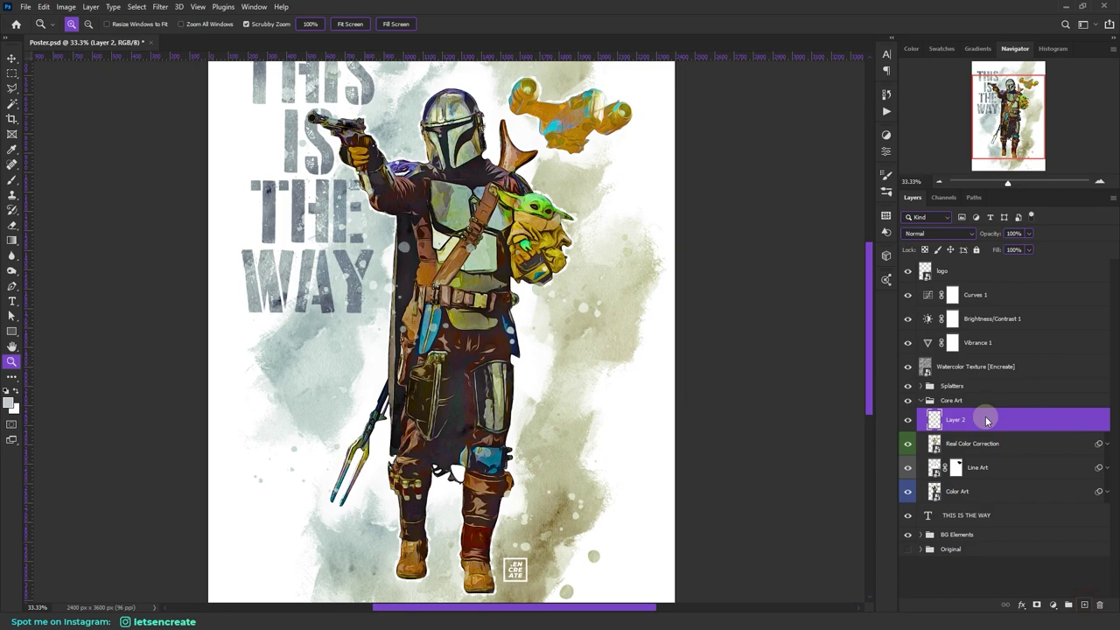
{"action": "left_click", "coordinate": [914, 234]}
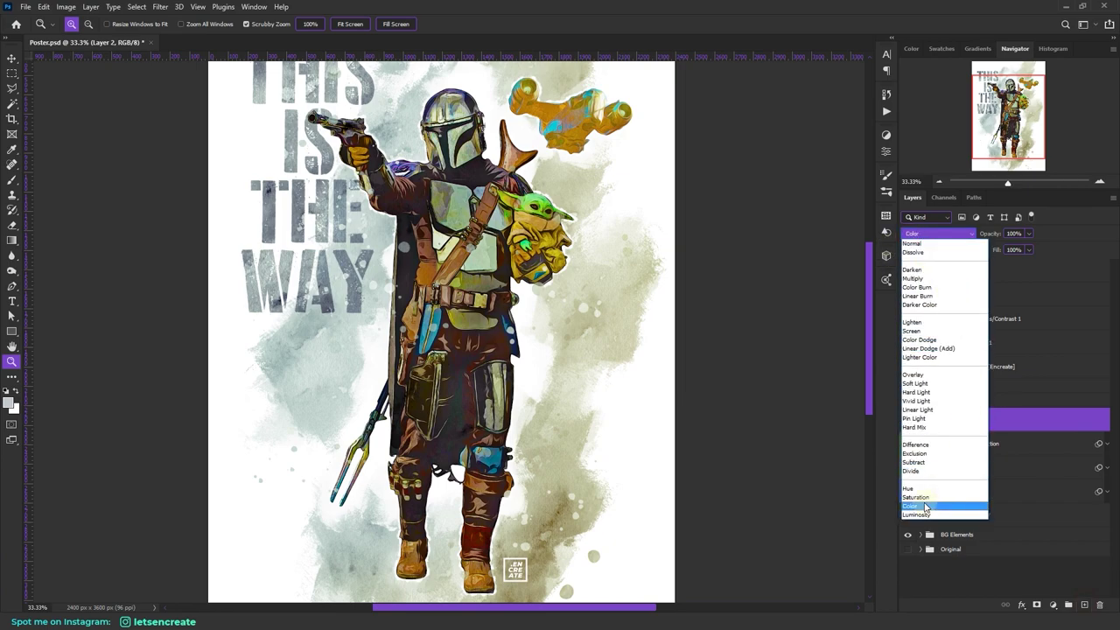
{"action": "left_click", "coordinate": [925, 507]}
Step: Activate the Brush with a round tip and set the foreground color to dark grey #26292b
{"action": "left_click", "coordinate": [12, 179]}
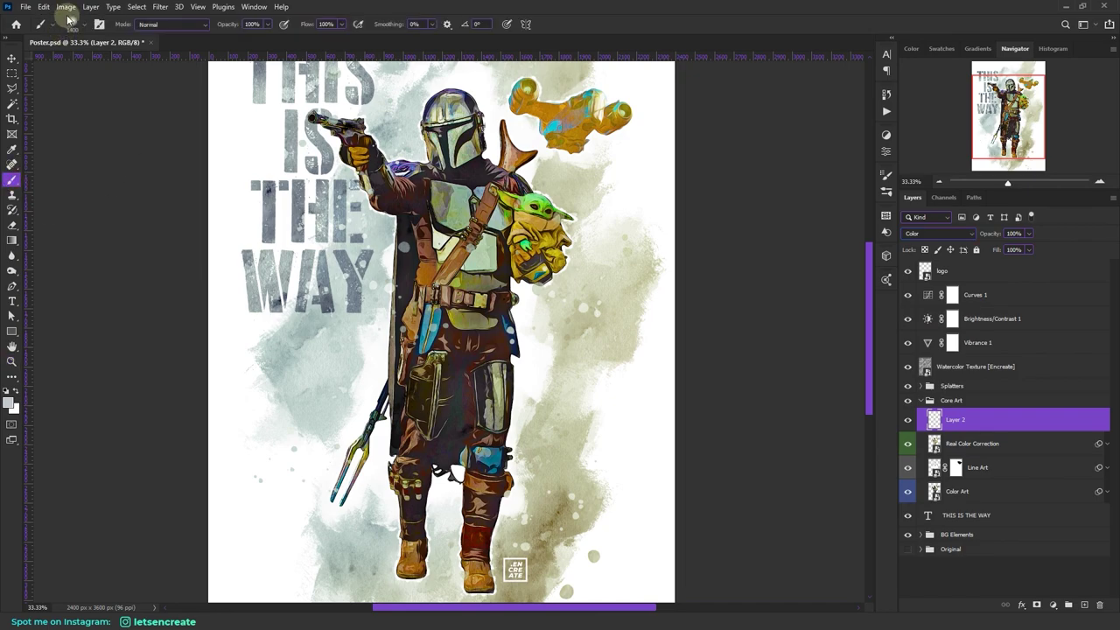
{"action": "left_click", "coordinate": [72, 23]}
{"action": "left_click", "coordinate": [176, 168]}
{"action": "key", "text": "Return"}
{"action": "left_click", "coordinate": [9, 403]}
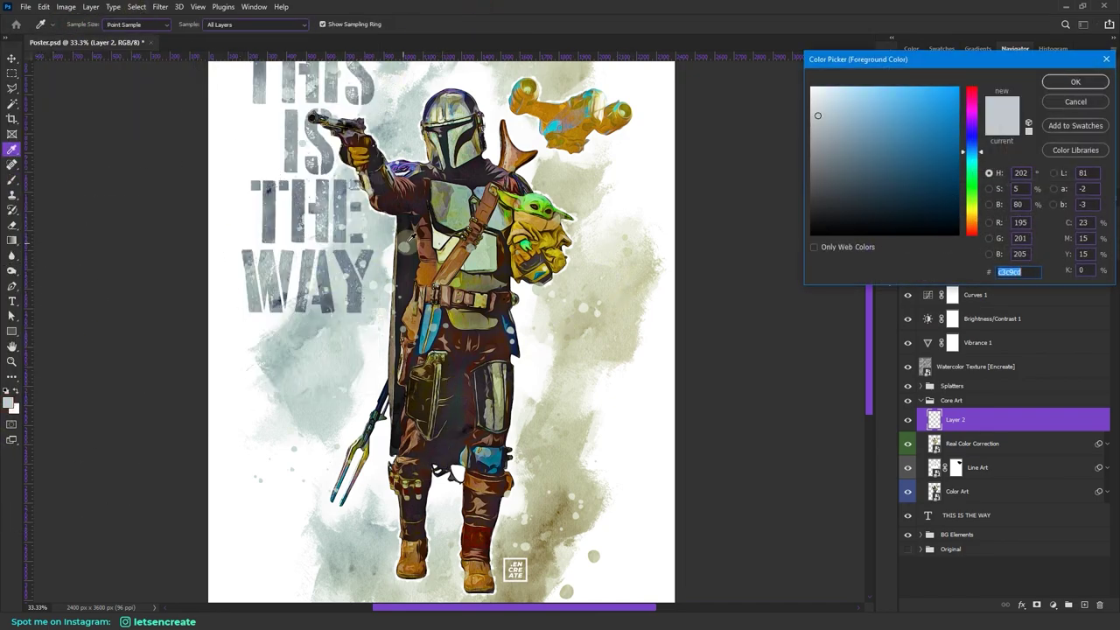
{"action": "left_click", "coordinate": [825, 211]}
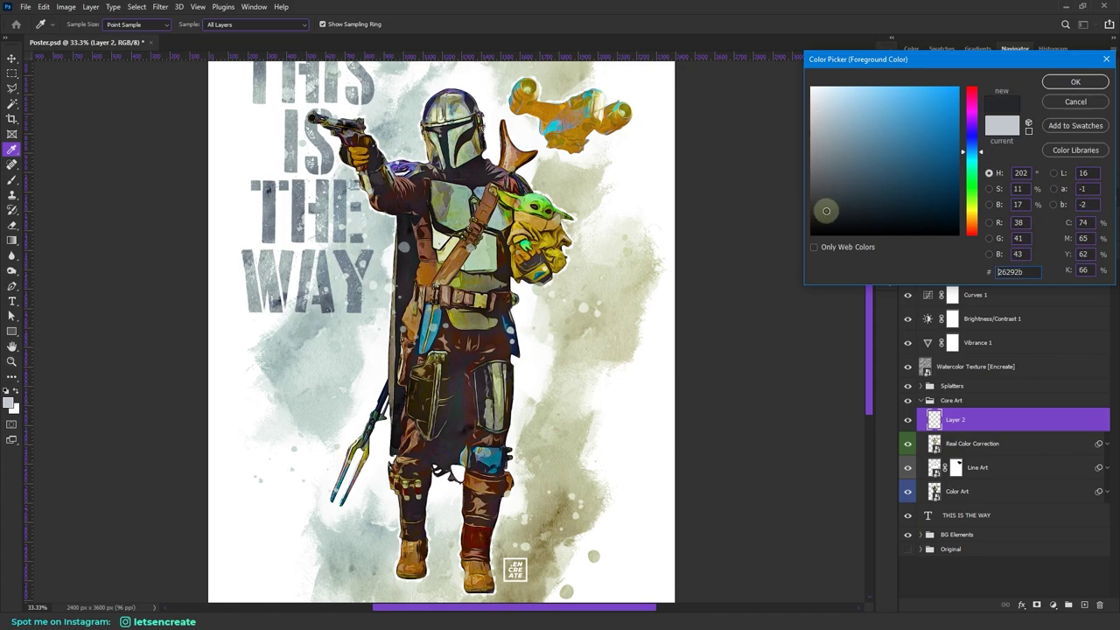
{"action": "left_click", "coordinate": [1075, 81]}
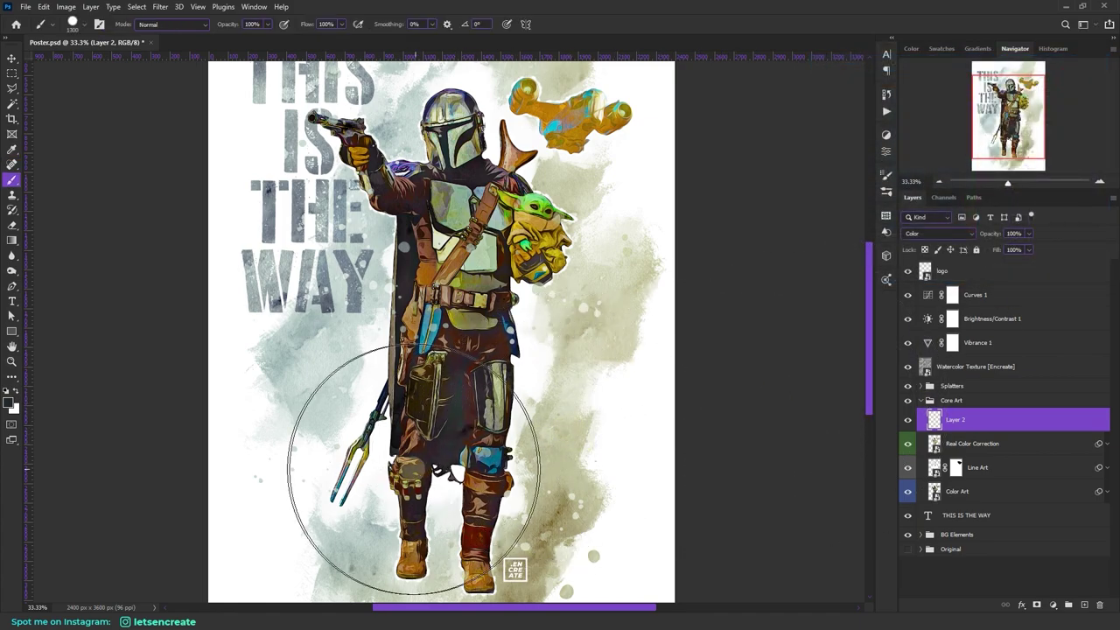
Step: Reduce the brush size and paint dark grey over the cape and trousers around the thighs to neutralize their color
{"action": "key", "text": "bracketleft"}
{"action": "key", "text": "bracketleft"}
{"action": "key", "text": "bracketleft"}
{"action": "key", "text": "bracketleft"}
{"action": "key", "text": "bracketleft"}
{"action": "key", "text": "bracketleft"}
{"action": "mouse_move", "coordinate": [448, 436]}
{"action": "left_mouse_down"}
{"action": "mouse_move", "coordinate": [454, 409]}
{"action": "mouse_move", "coordinate": [447, 445]}
{"action": "mouse_move", "coordinate": [393, 419]}
{"action": "left_mouse_up"}
{"action": "key", "text": "z"}
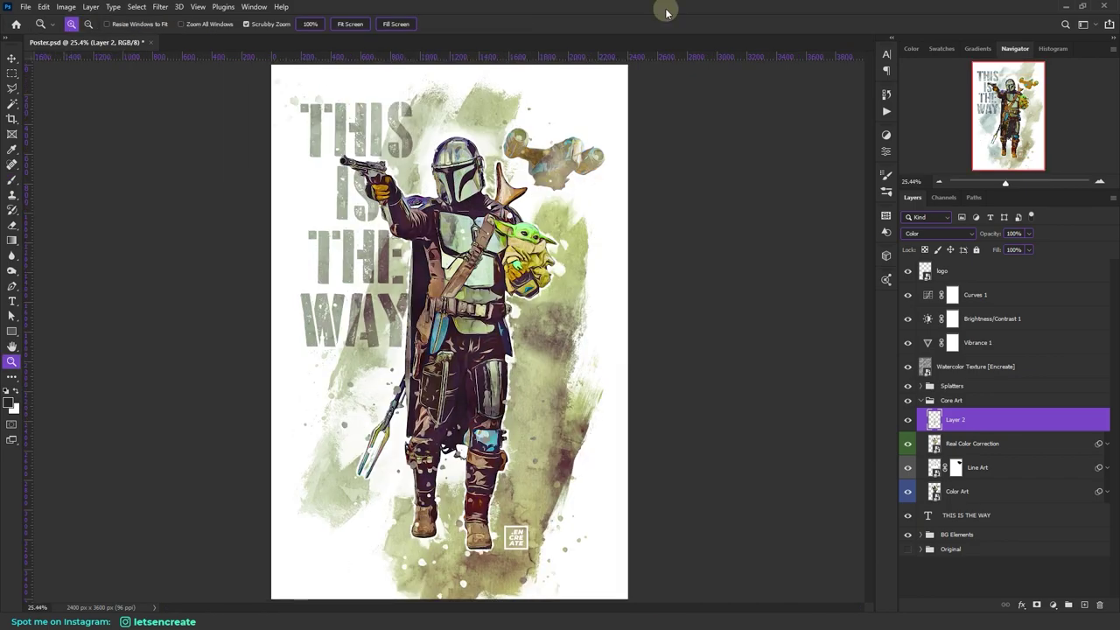